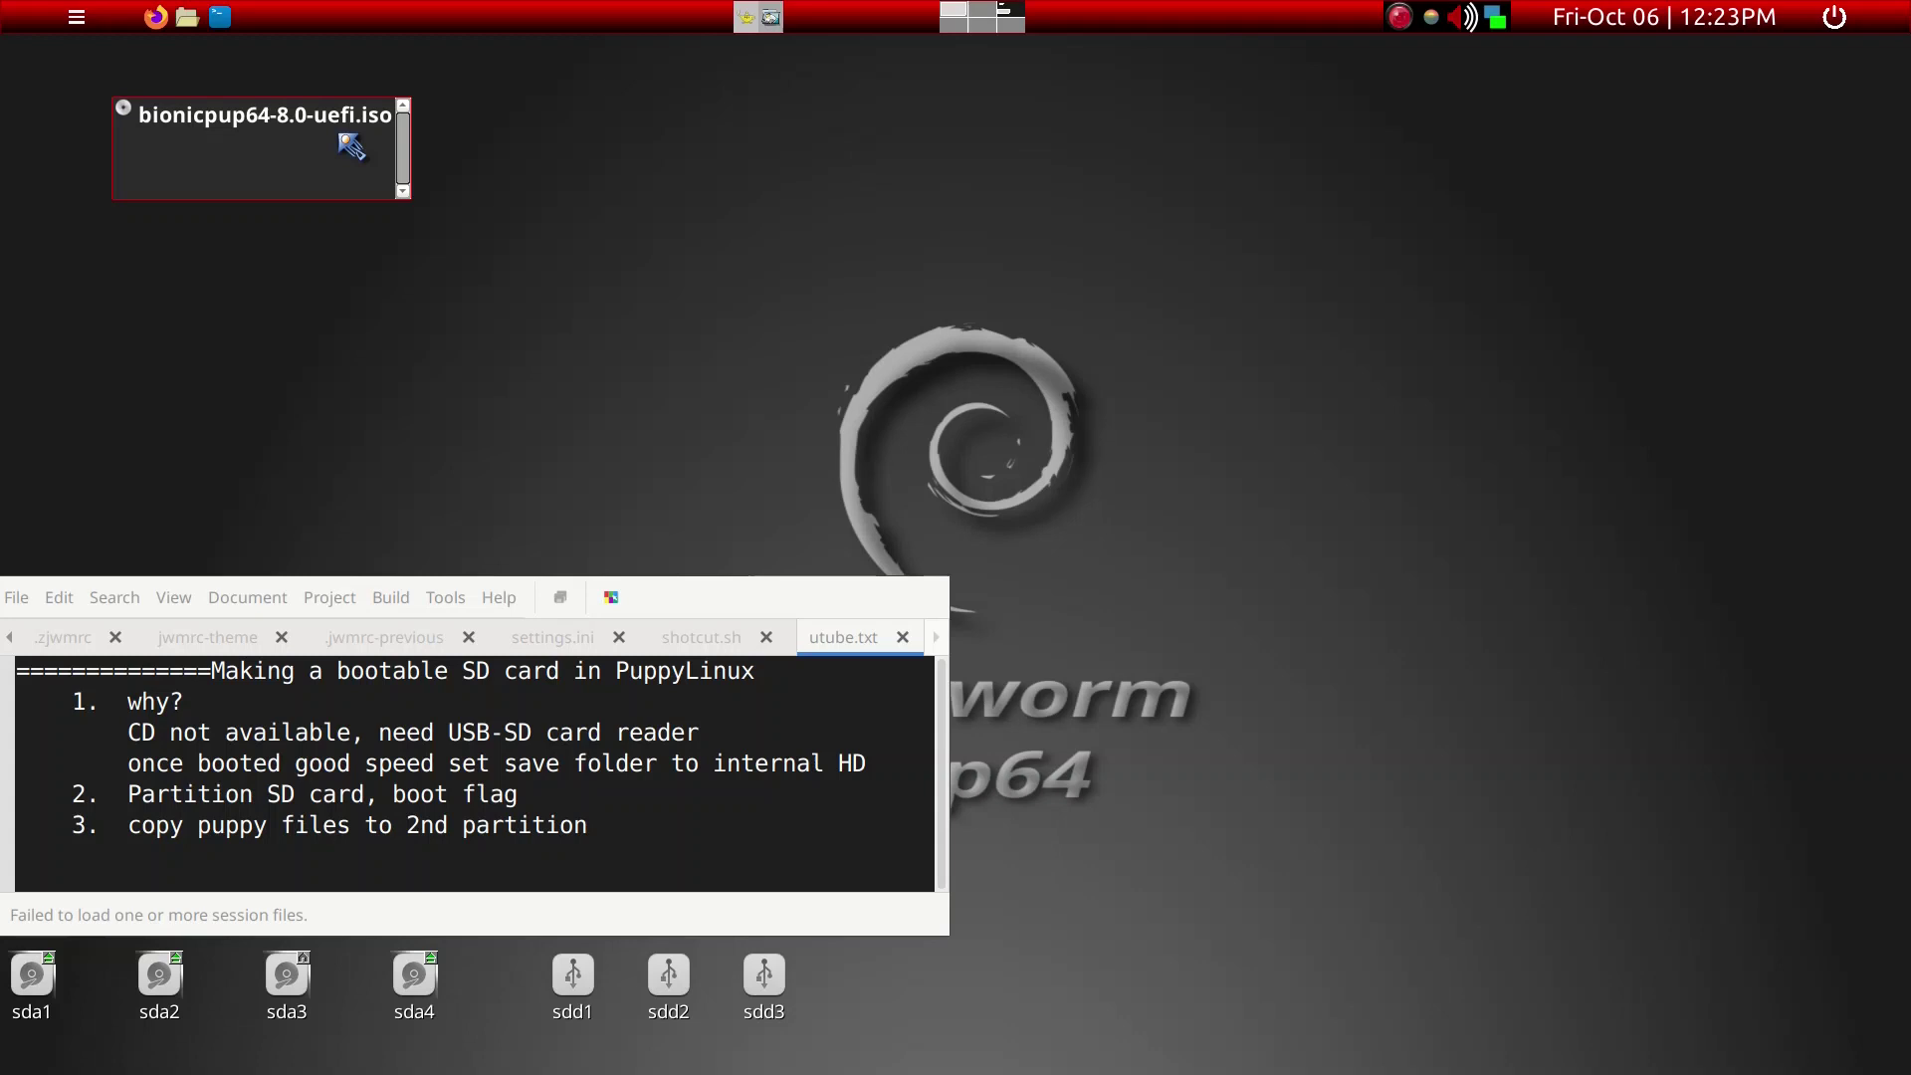
# - Review the three-step bootable SD card outline in utube.txt, then move to the YouTube Studio workspace
pyautogui.click(411, 703)
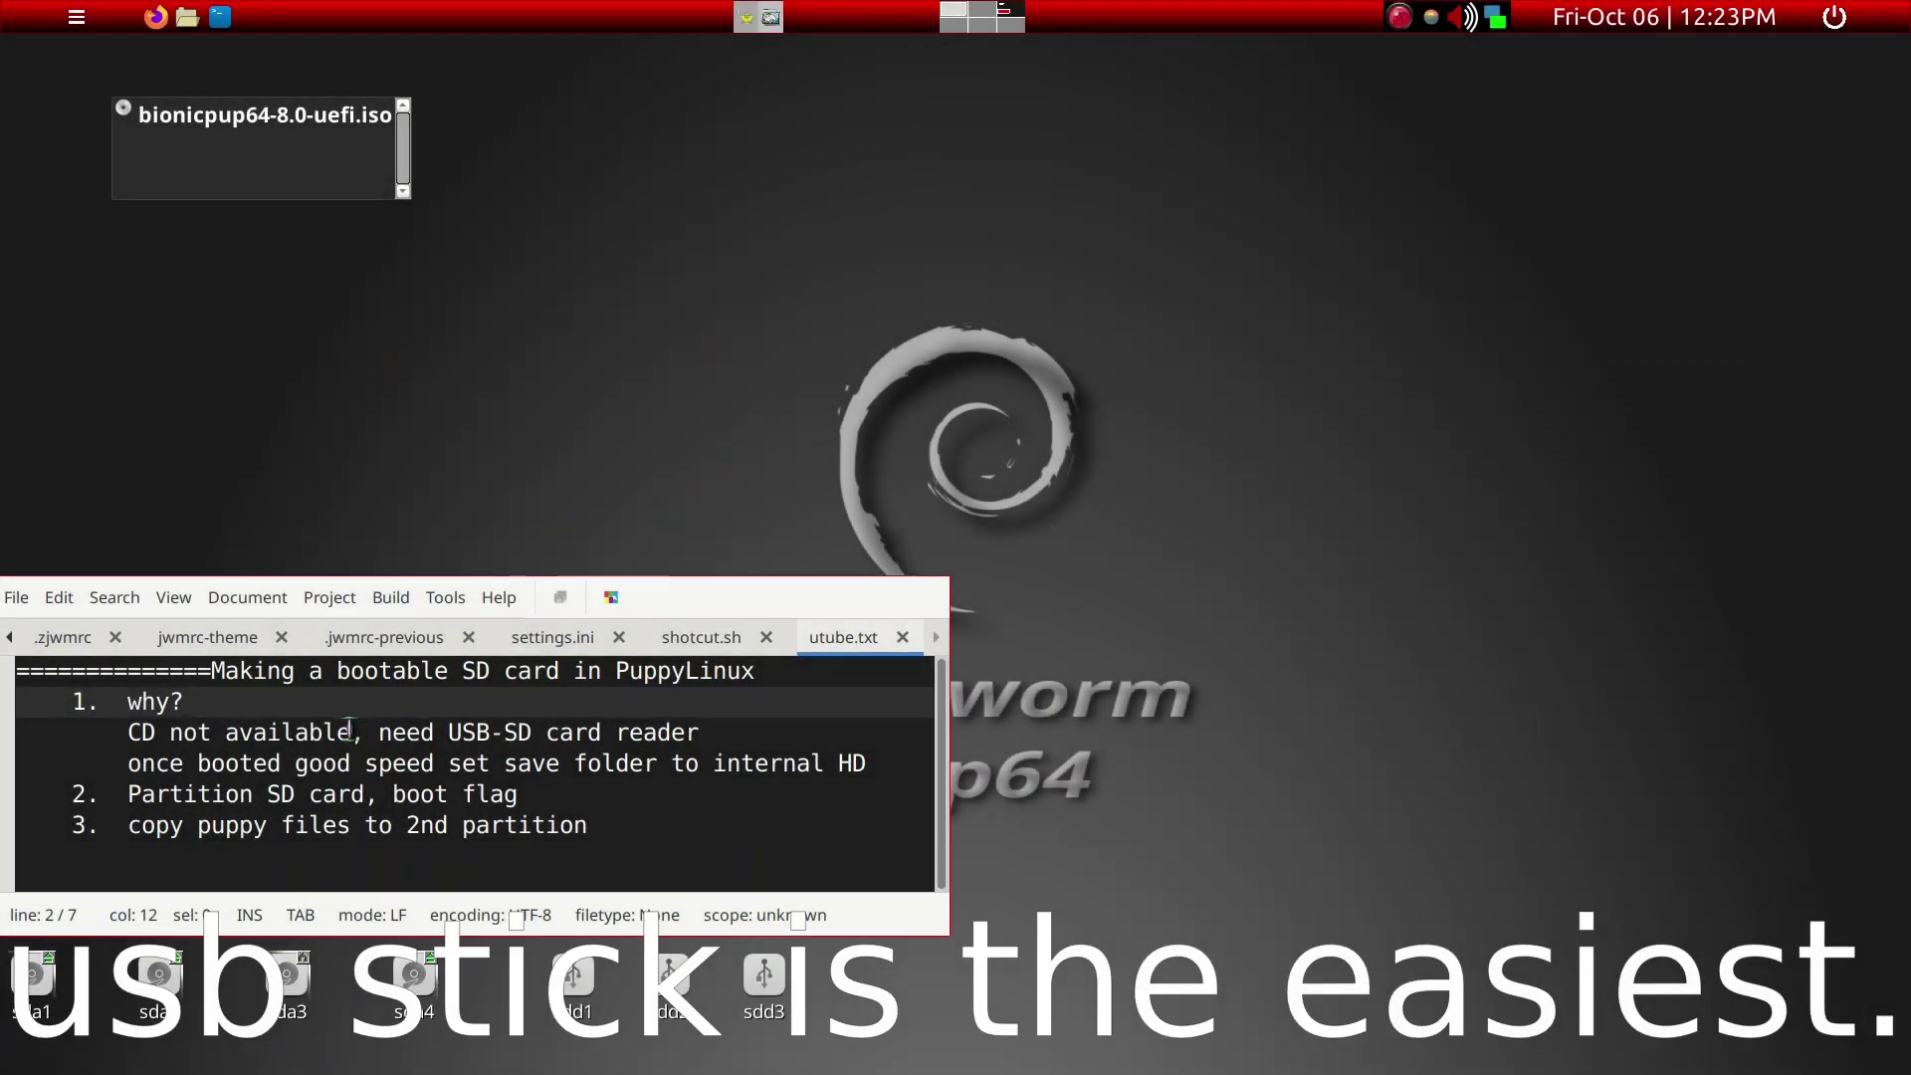
pyautogui.click(349, 731)
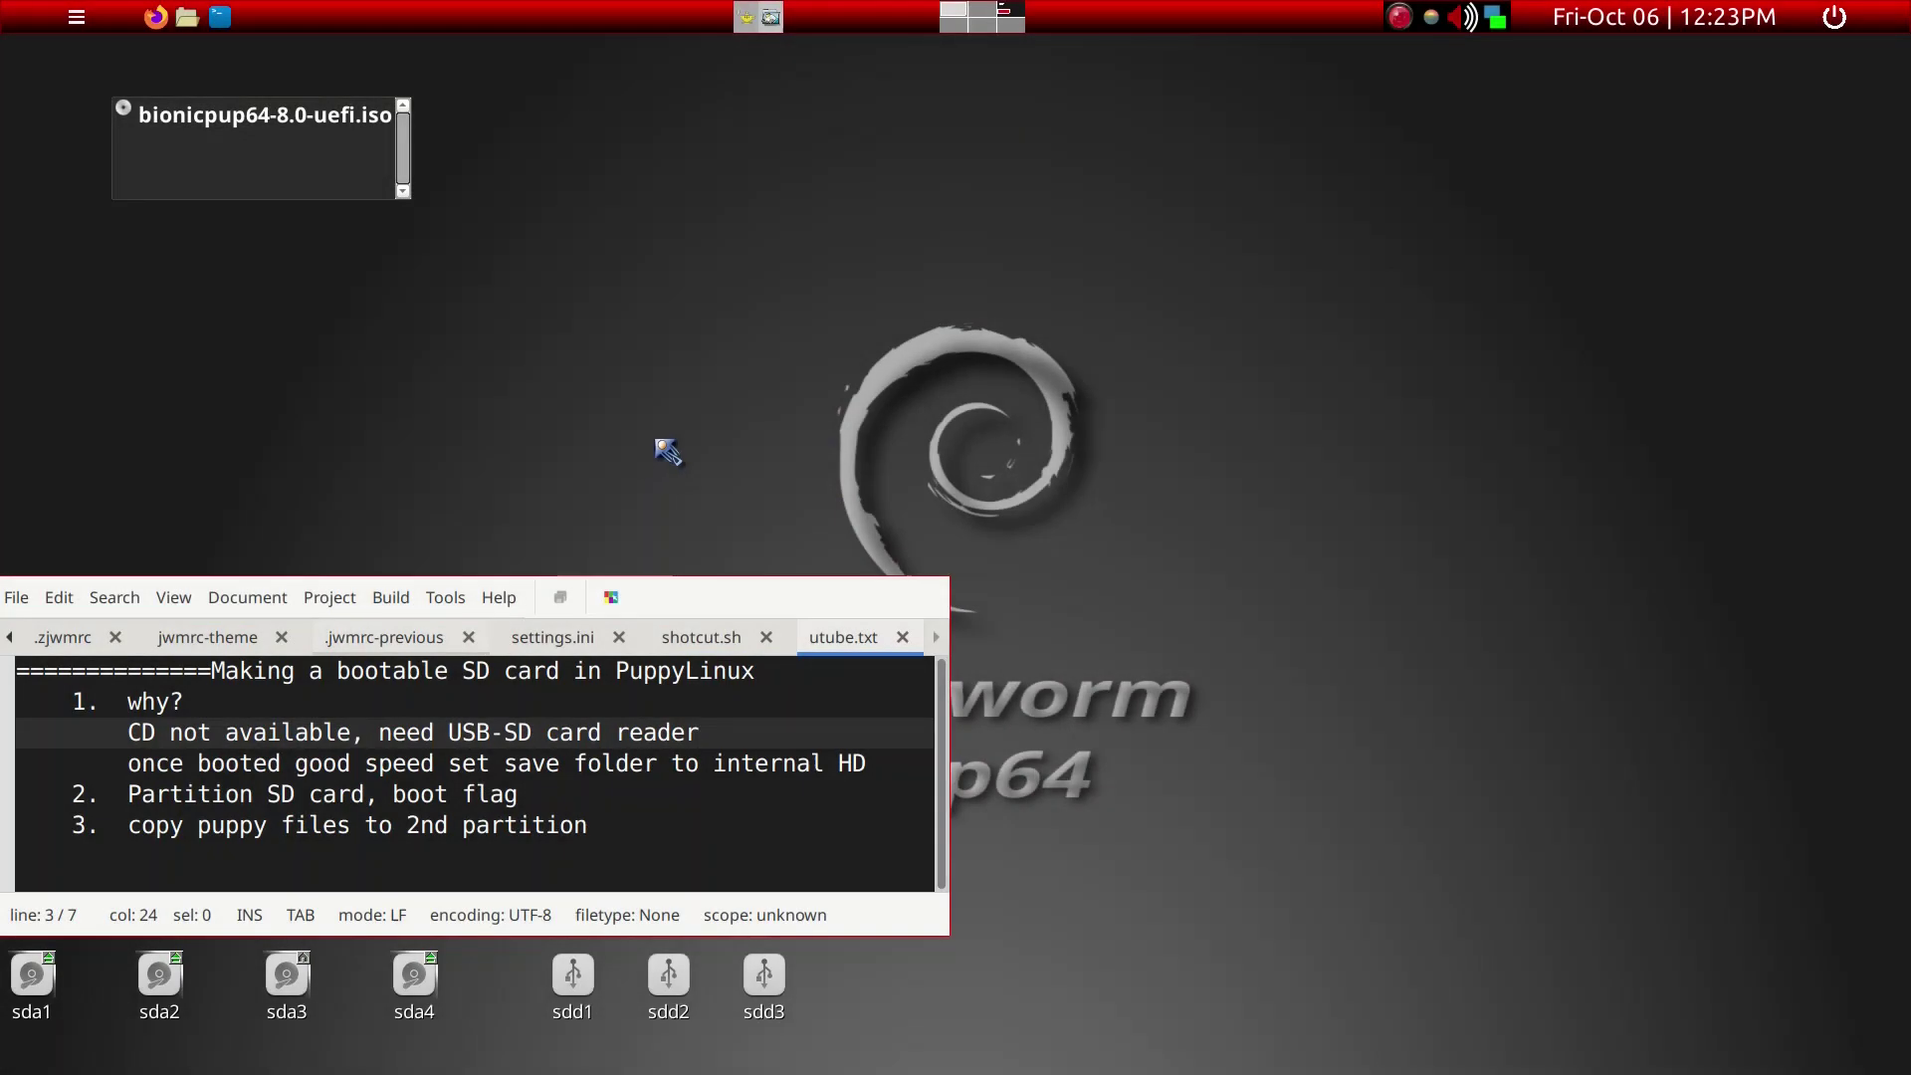
pyautogui.click(972, 19)
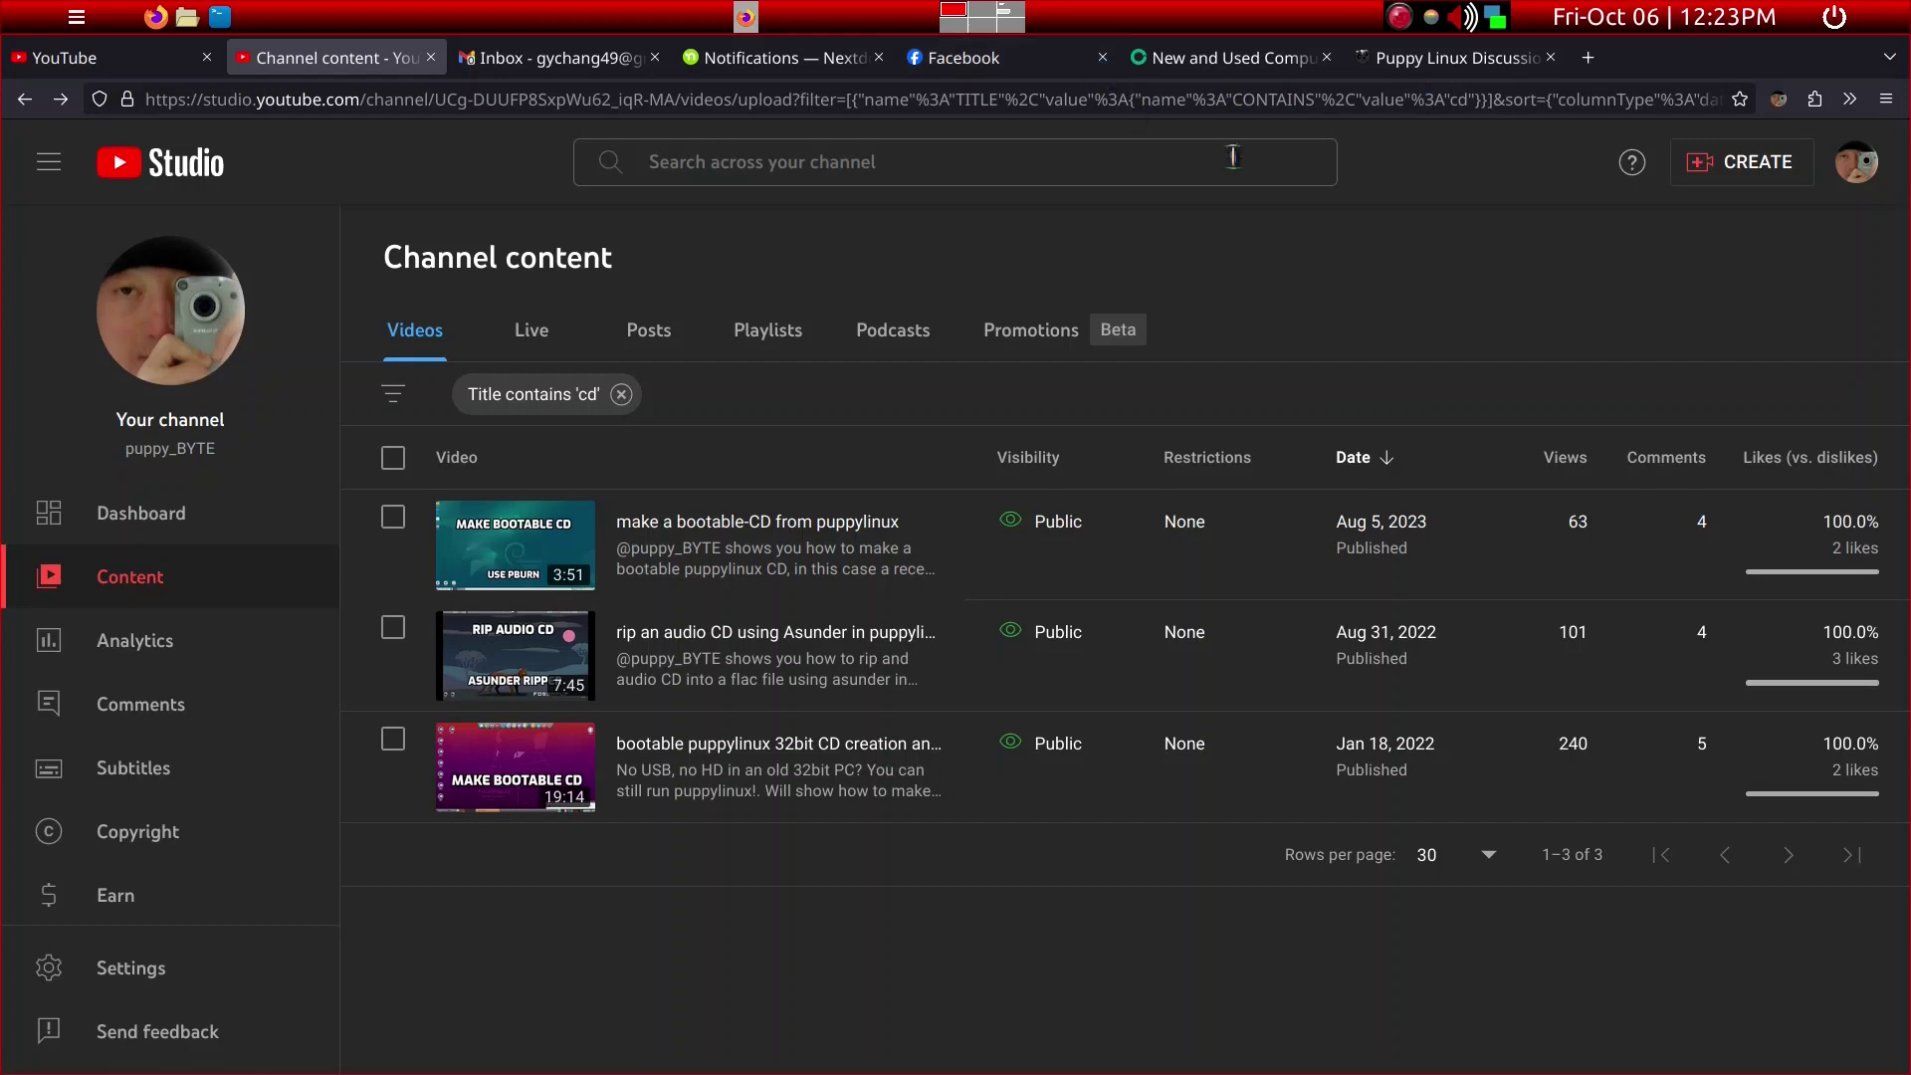
# - Switch to the notes desktop and back to the YouTube Studio page
pyautogui.hotkey('ctrl', 'alt', 'Right')
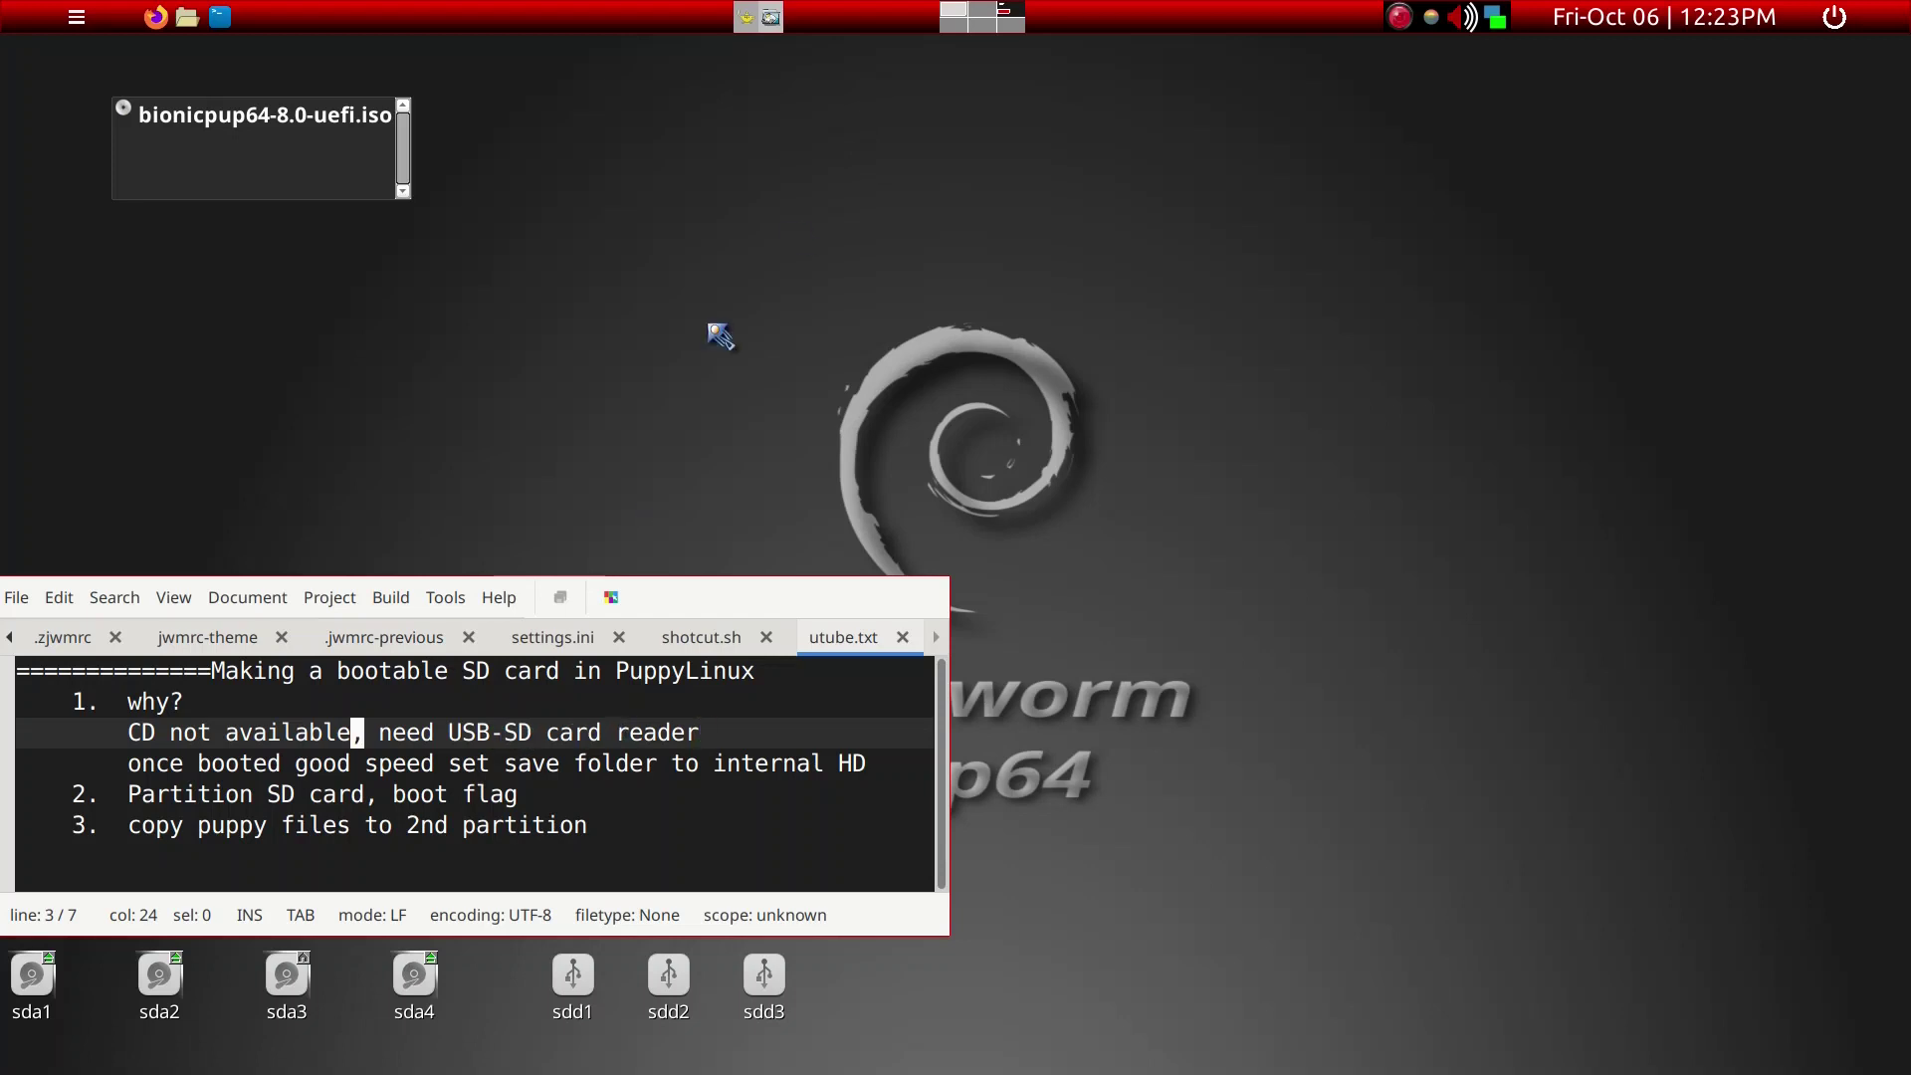
pyautogui.click(952, 15)
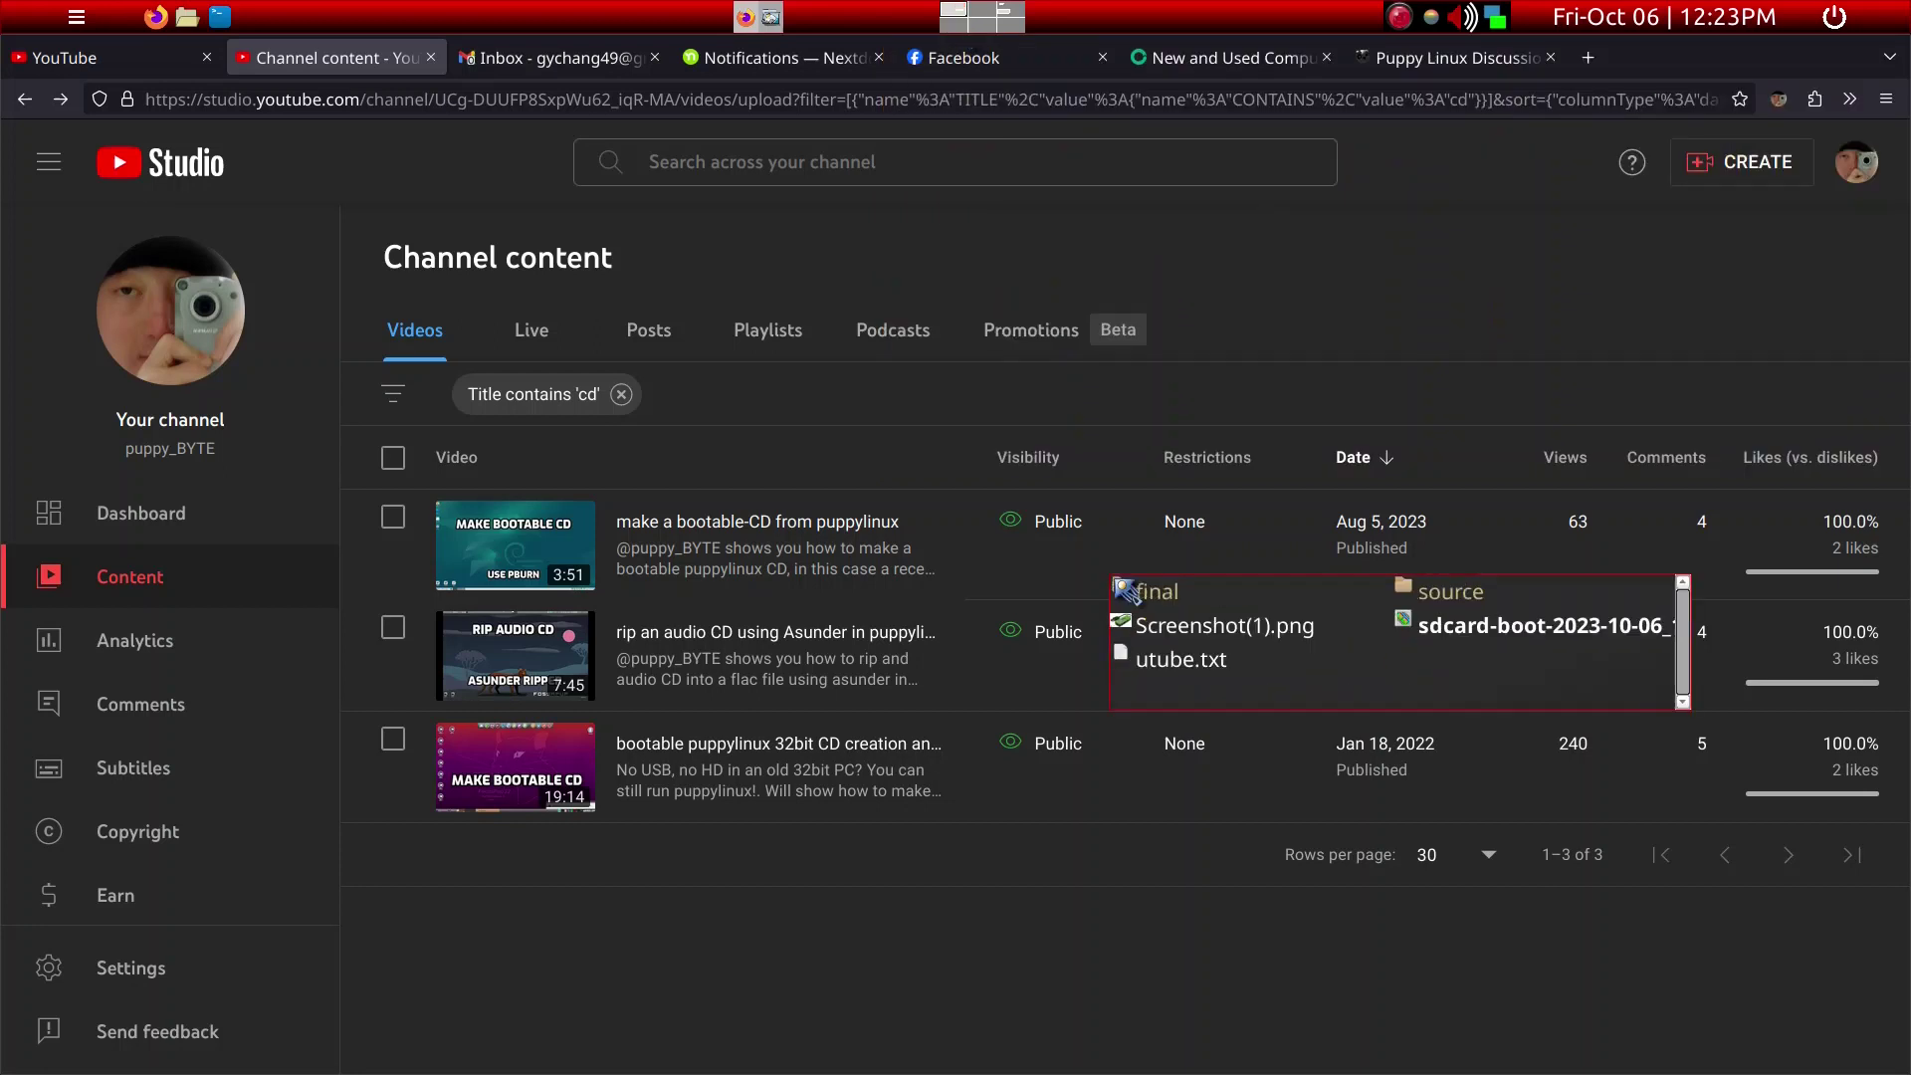
# - View Screenshot(1).png of the USB SD card reader in gThumb, then close it
pyautogui.click(1266, 642)
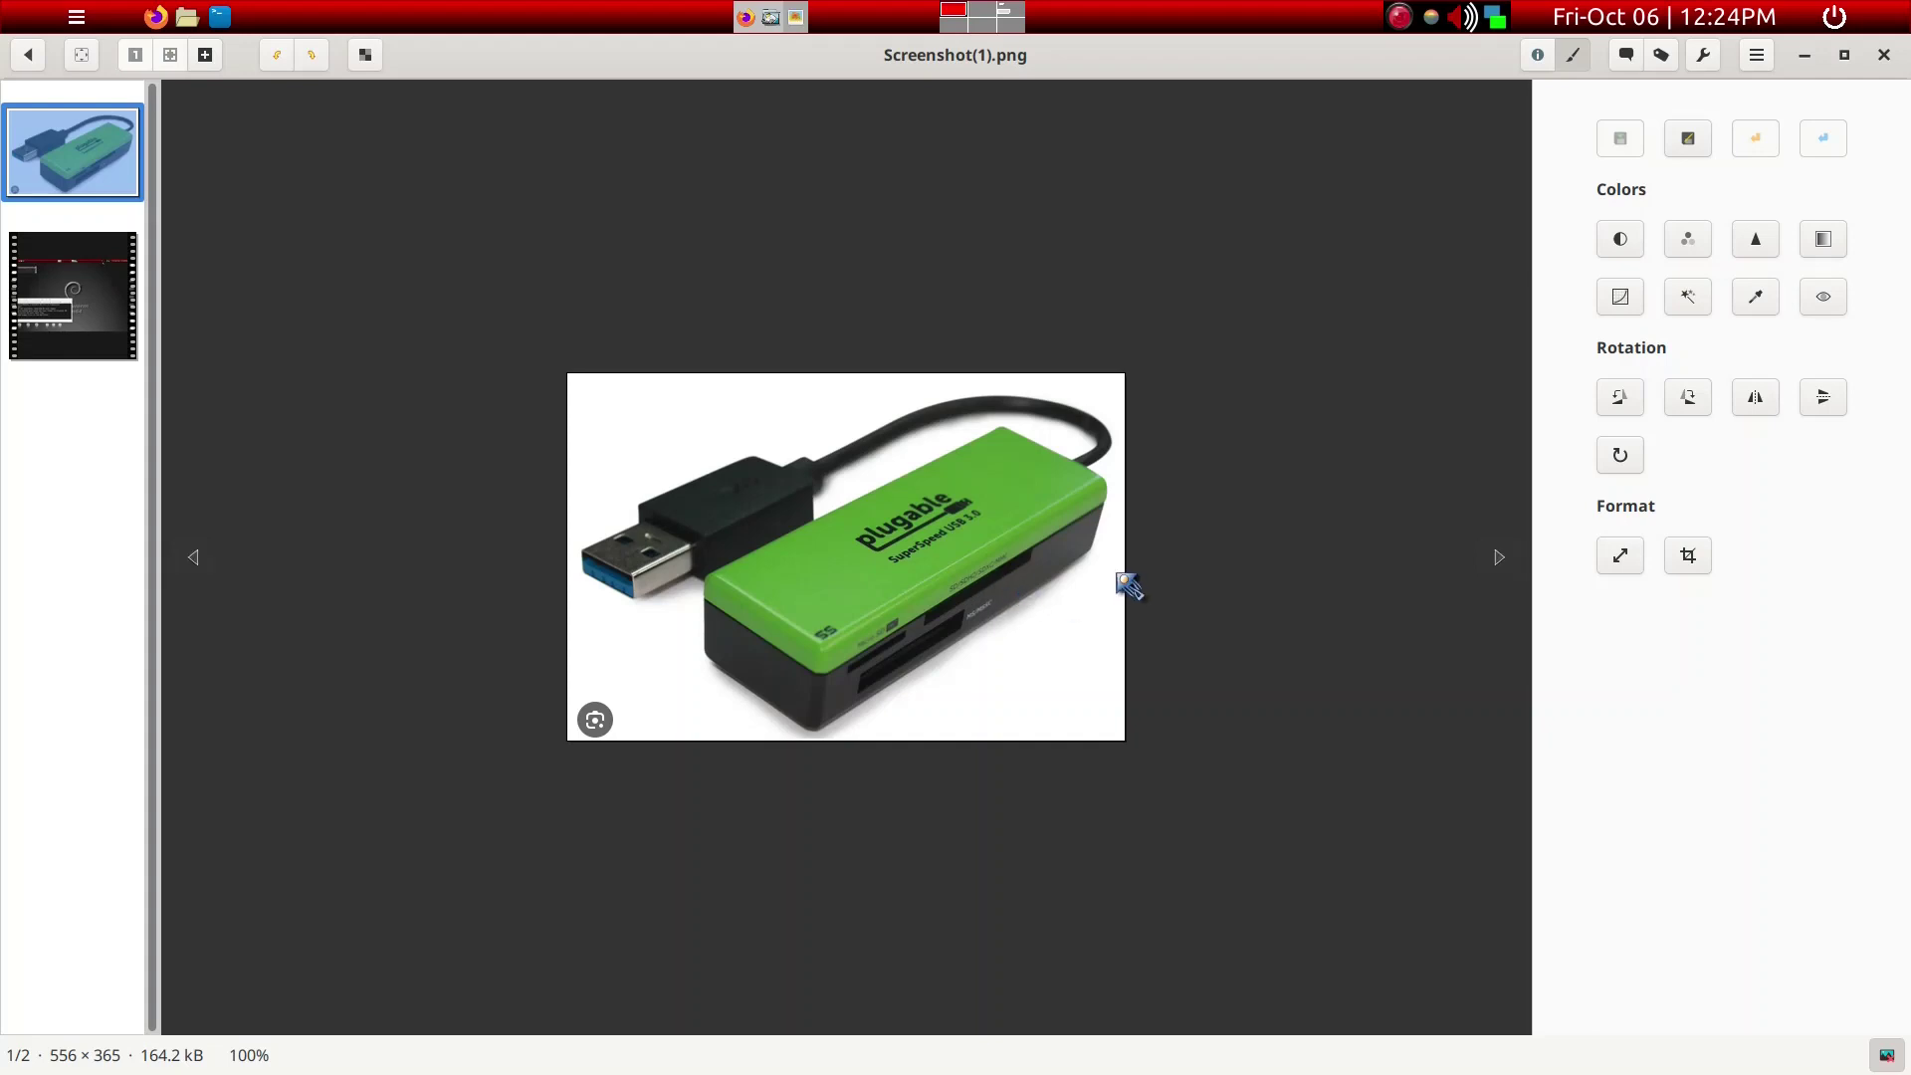
pyautogui.hotkey('ctrl', 'w')
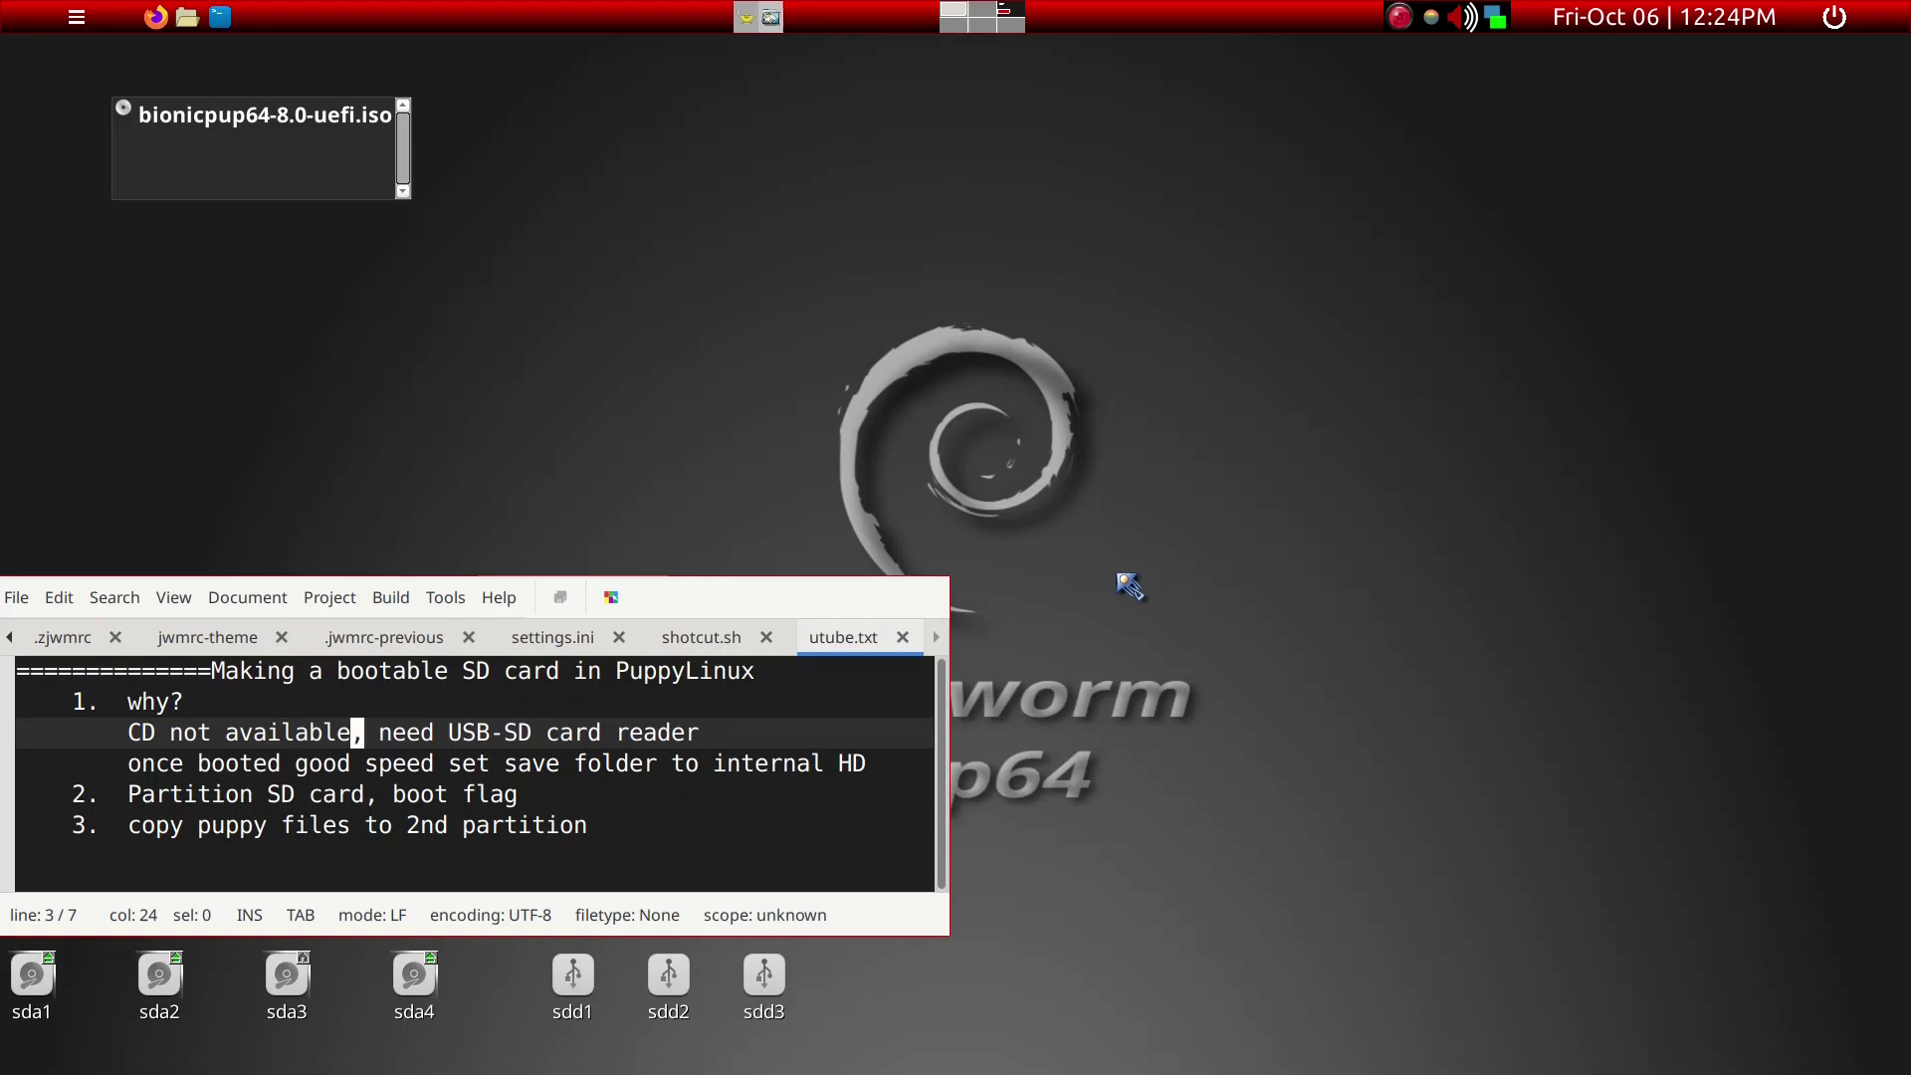
pyautogui.press('super+d')
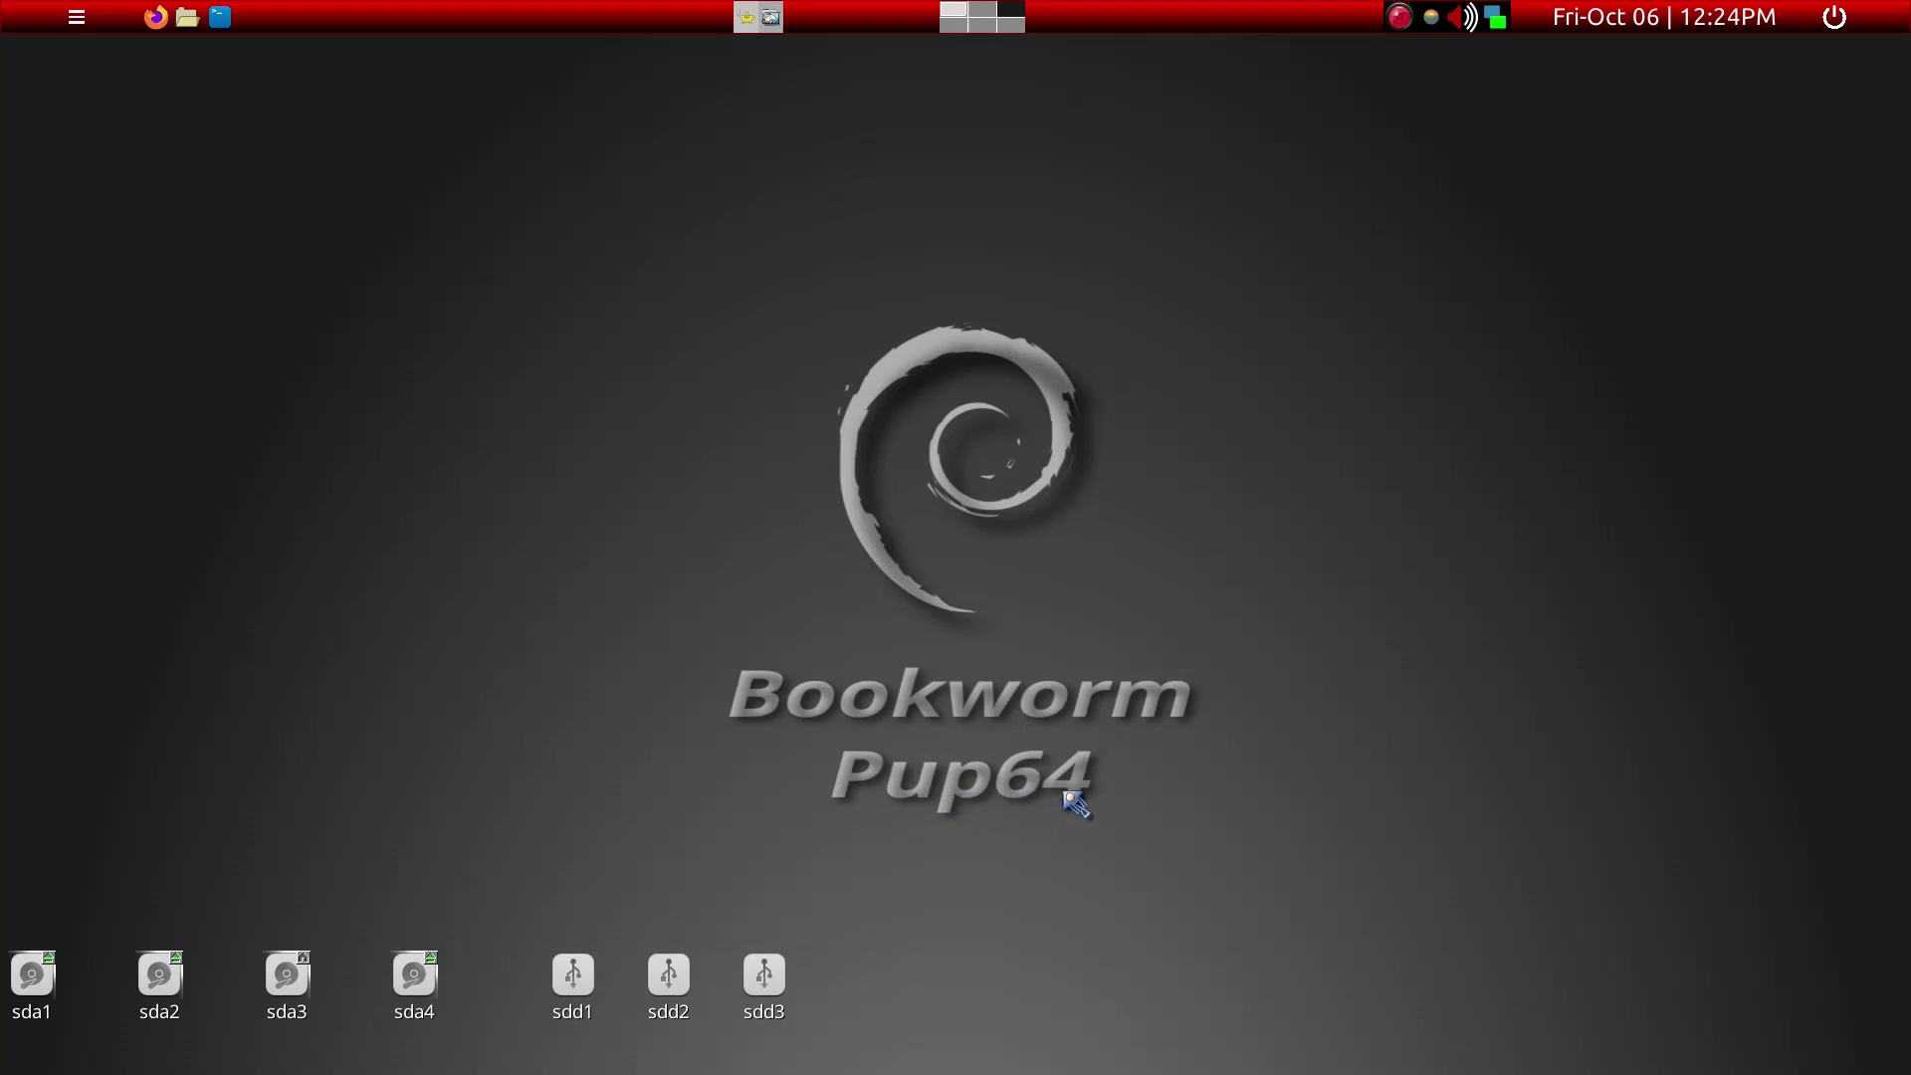
pyautogui.press('super+d')
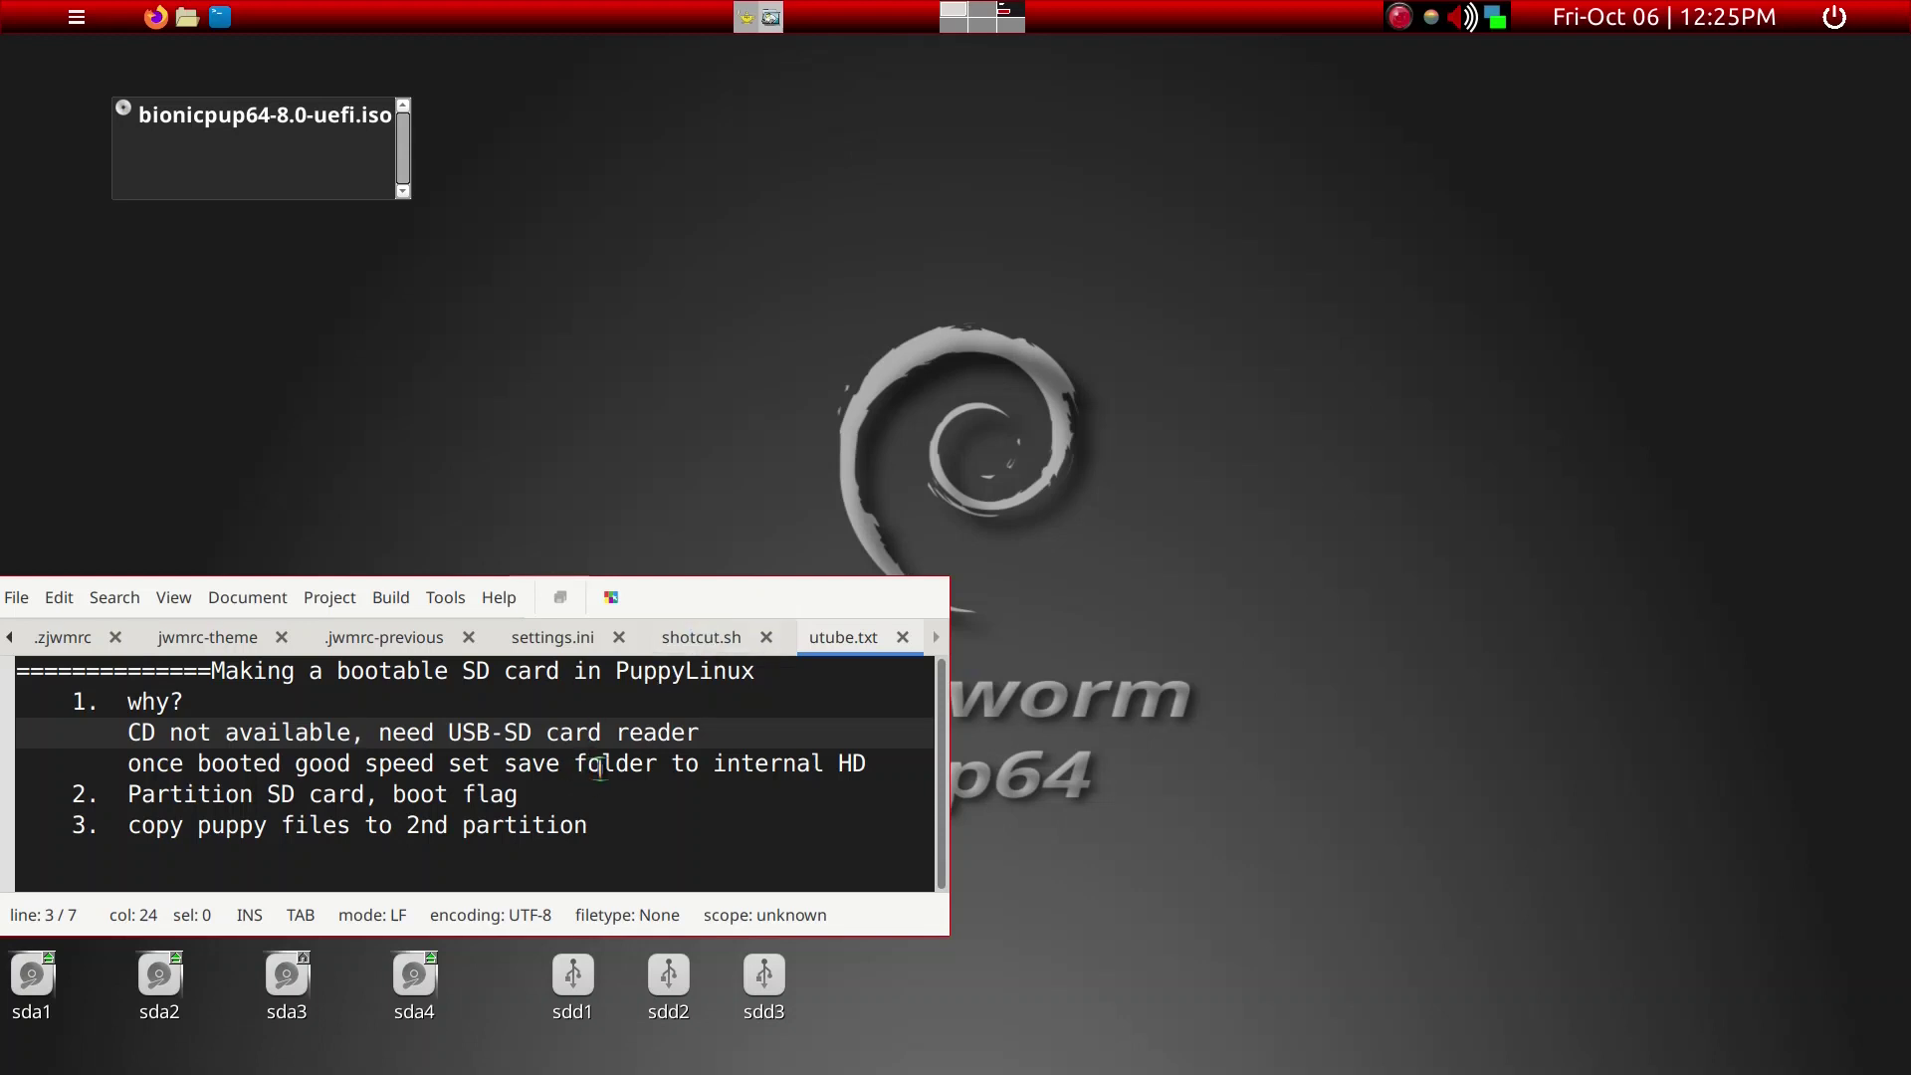
pyautogui.click(893, 763)
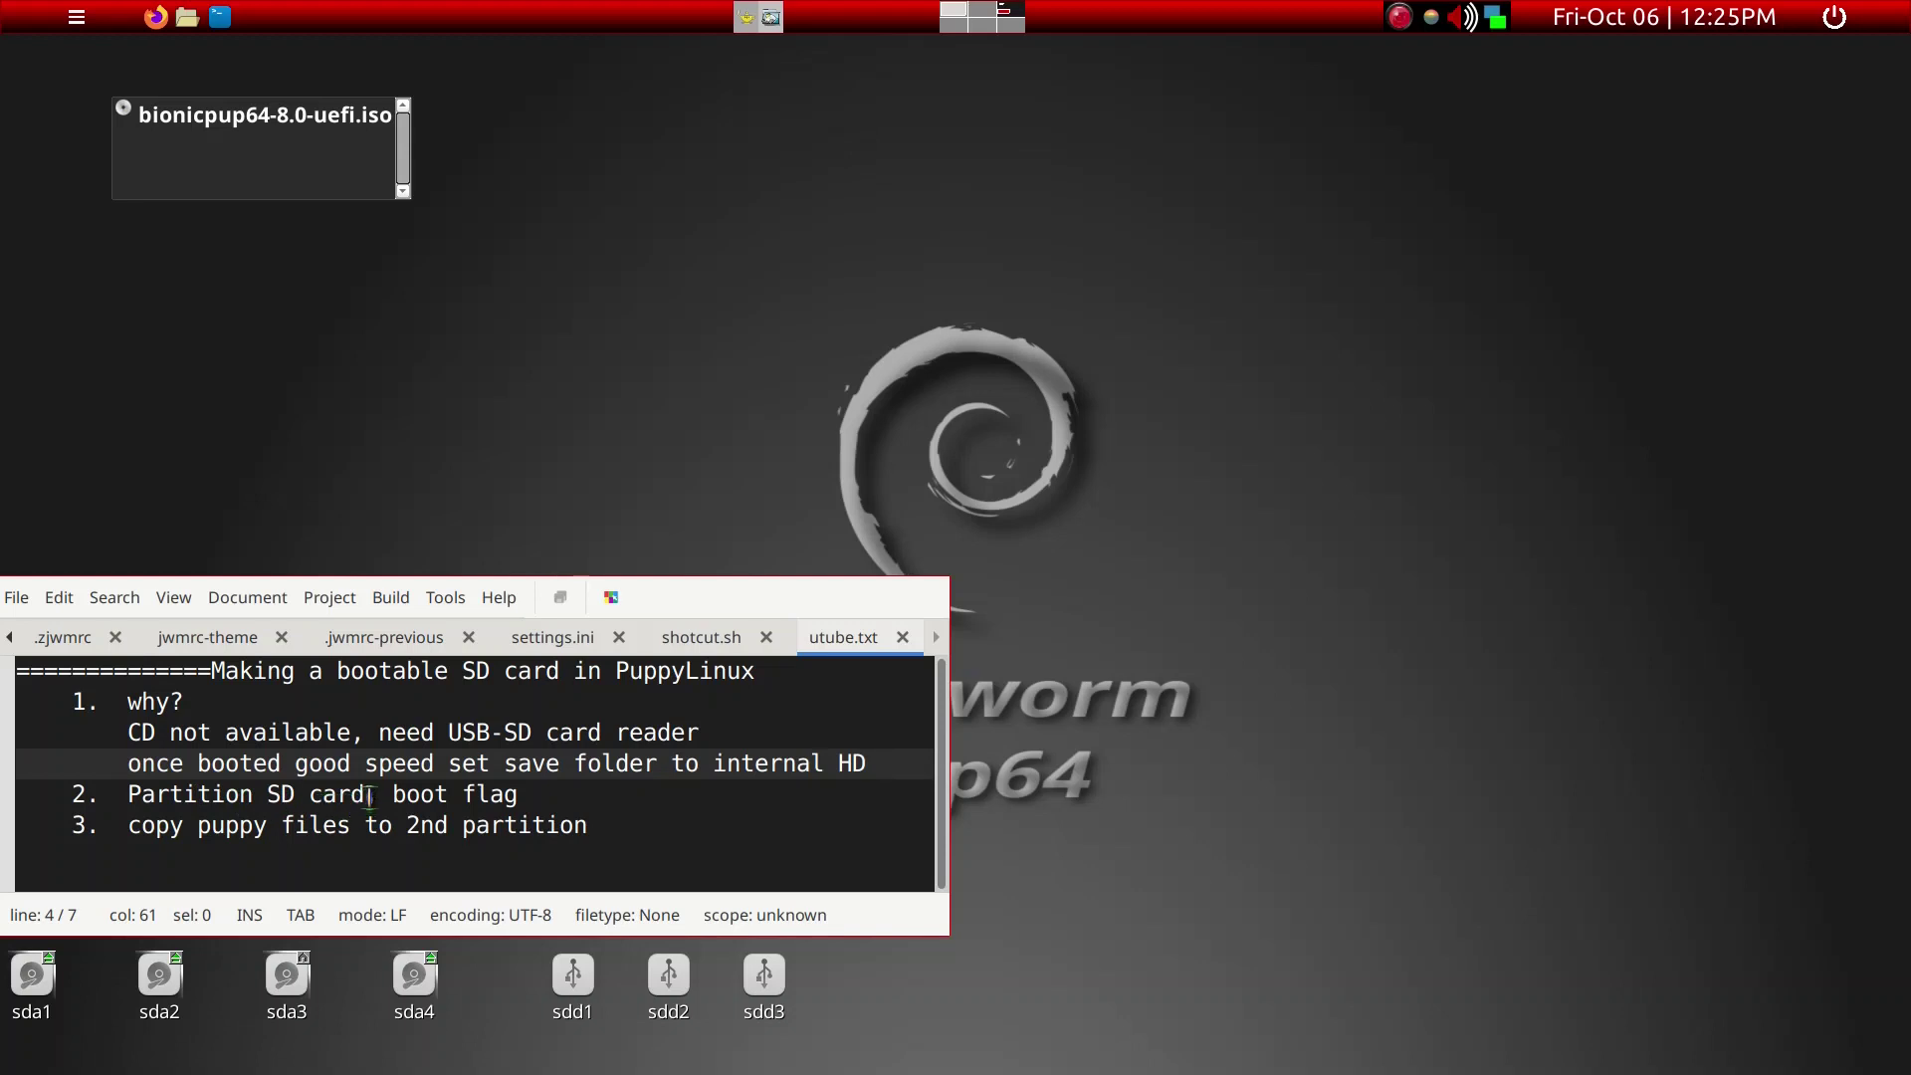
pyautogui.click(369, 796)
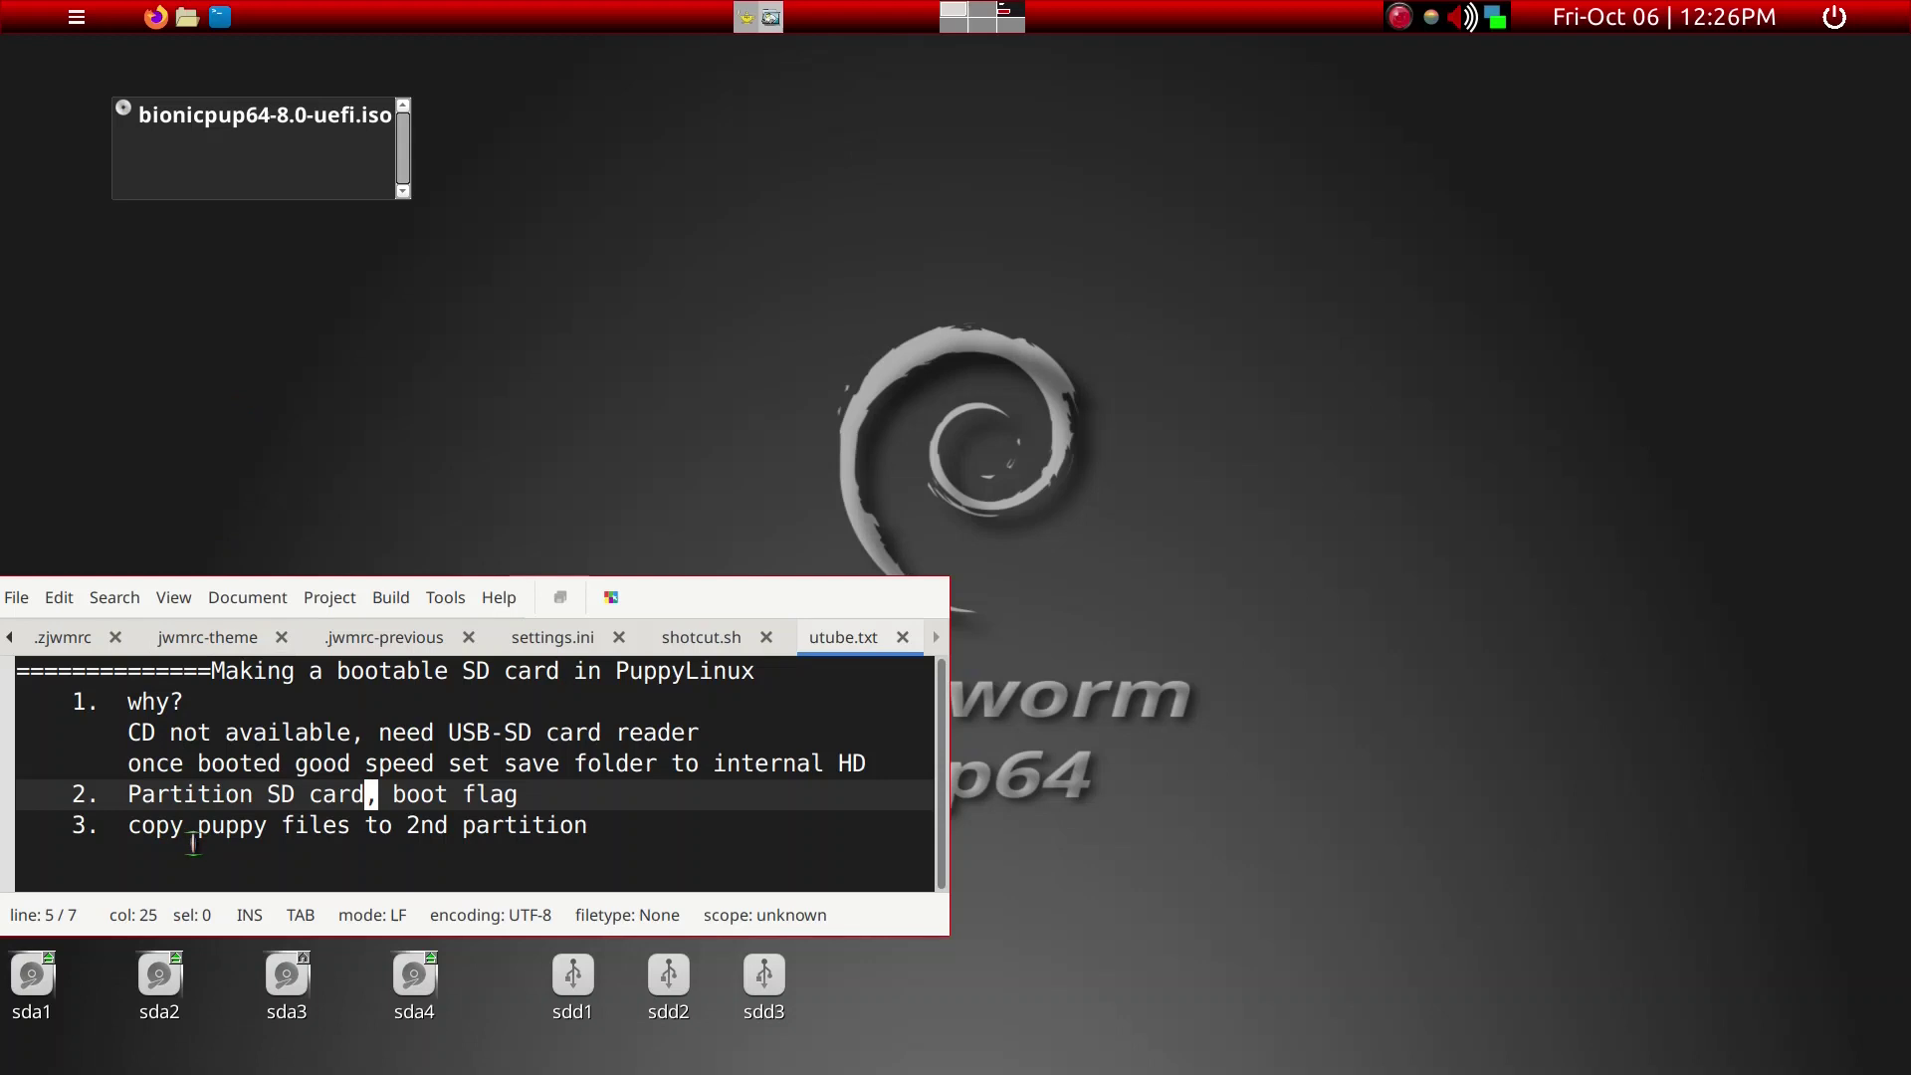
# - Append line '4. grub4dos, modify to correct internal HD partition' to utube.txt and save
pyautogui.click(718, 828)
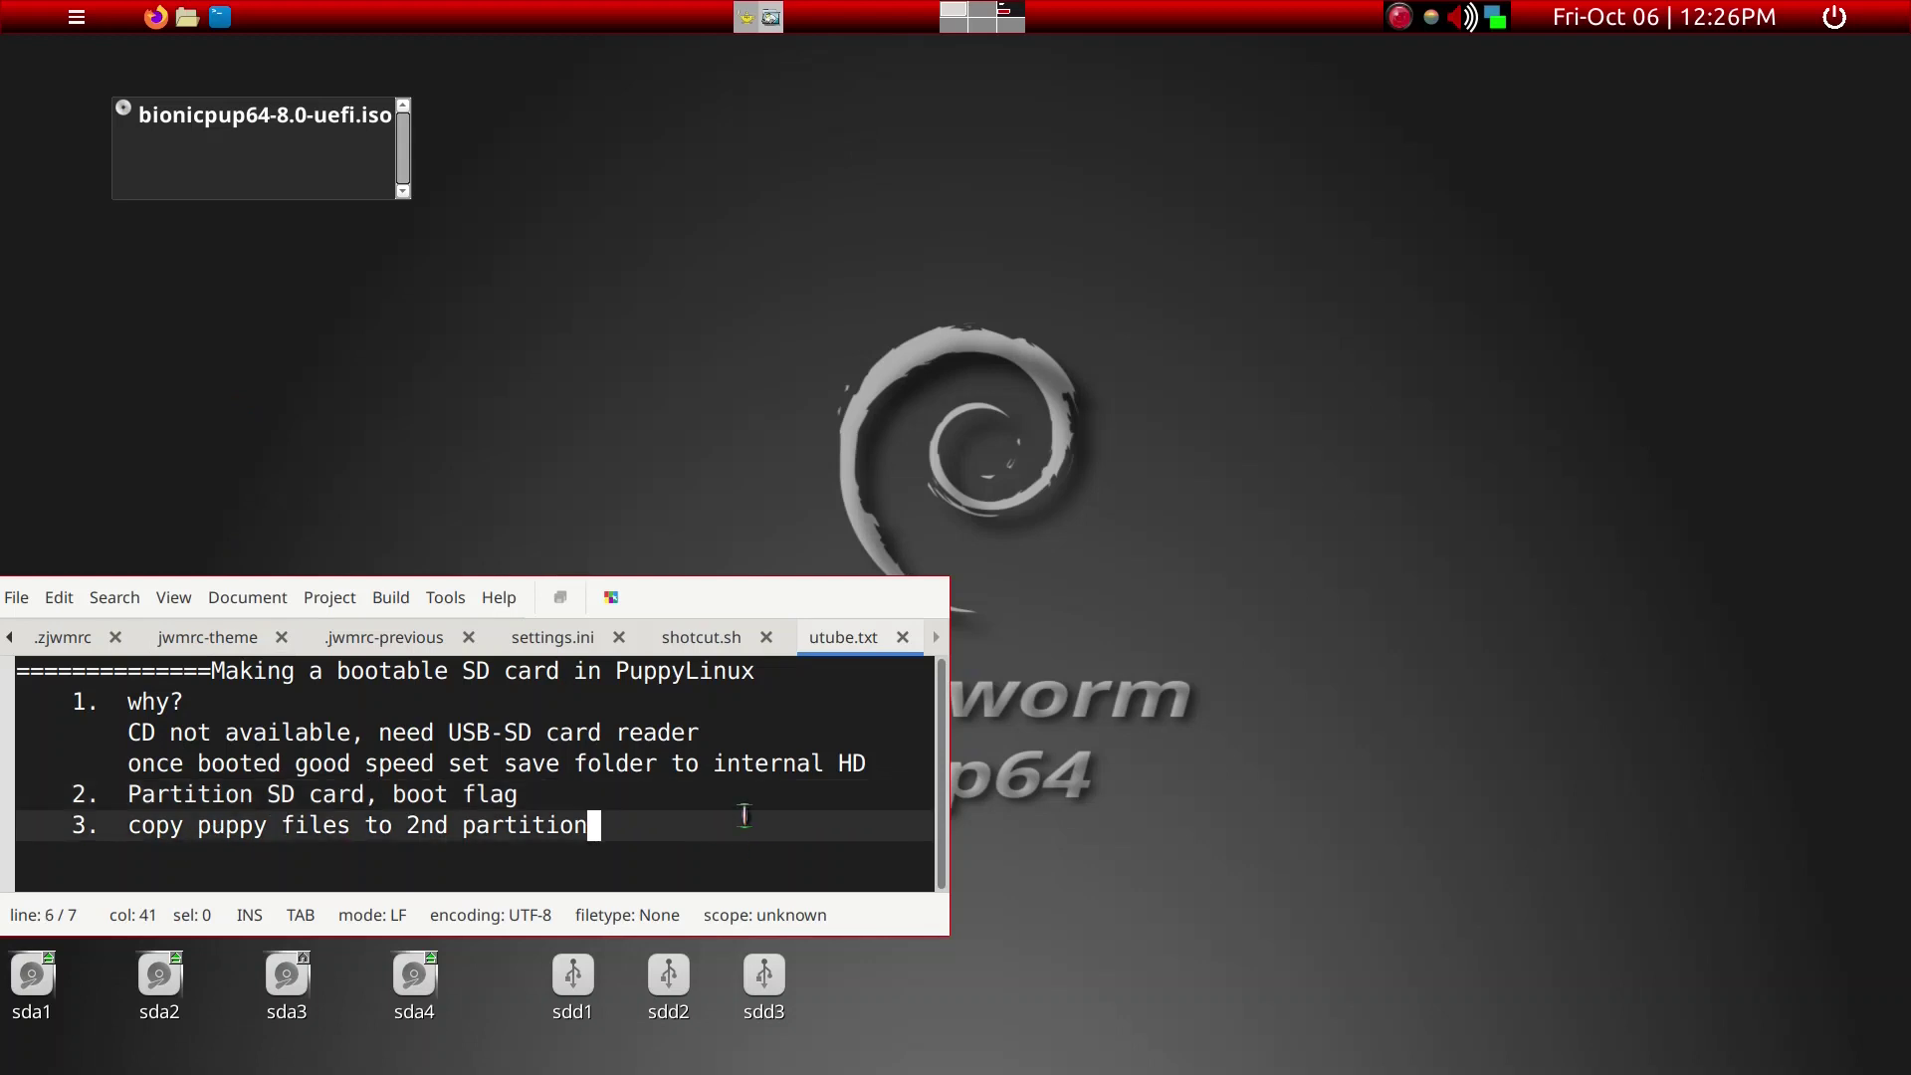
pyautogui.press('Return')
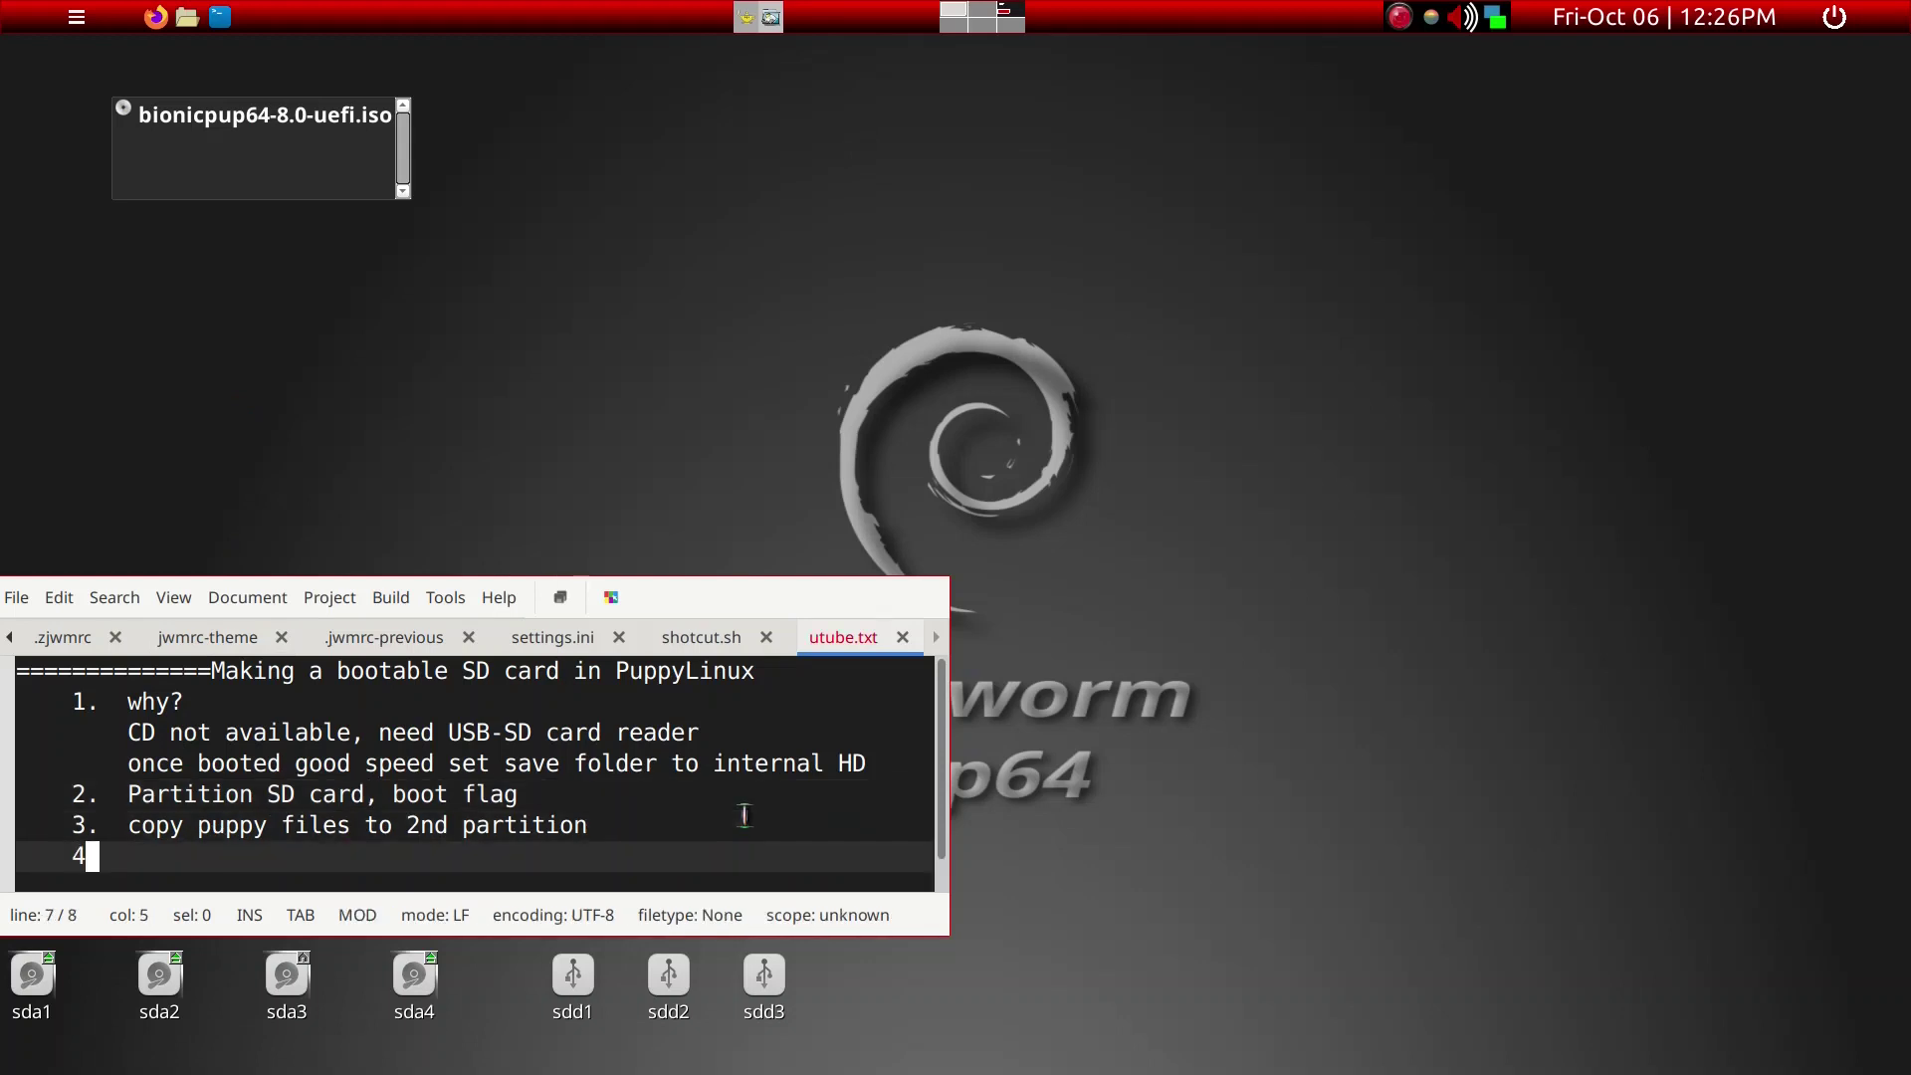
pyautogui.write('4.  l')
pyautogui.write('grfu')
pyautogui.press('BackSpace')
pyautogui.press('BackSpace')
pyautogui.write('ub4')
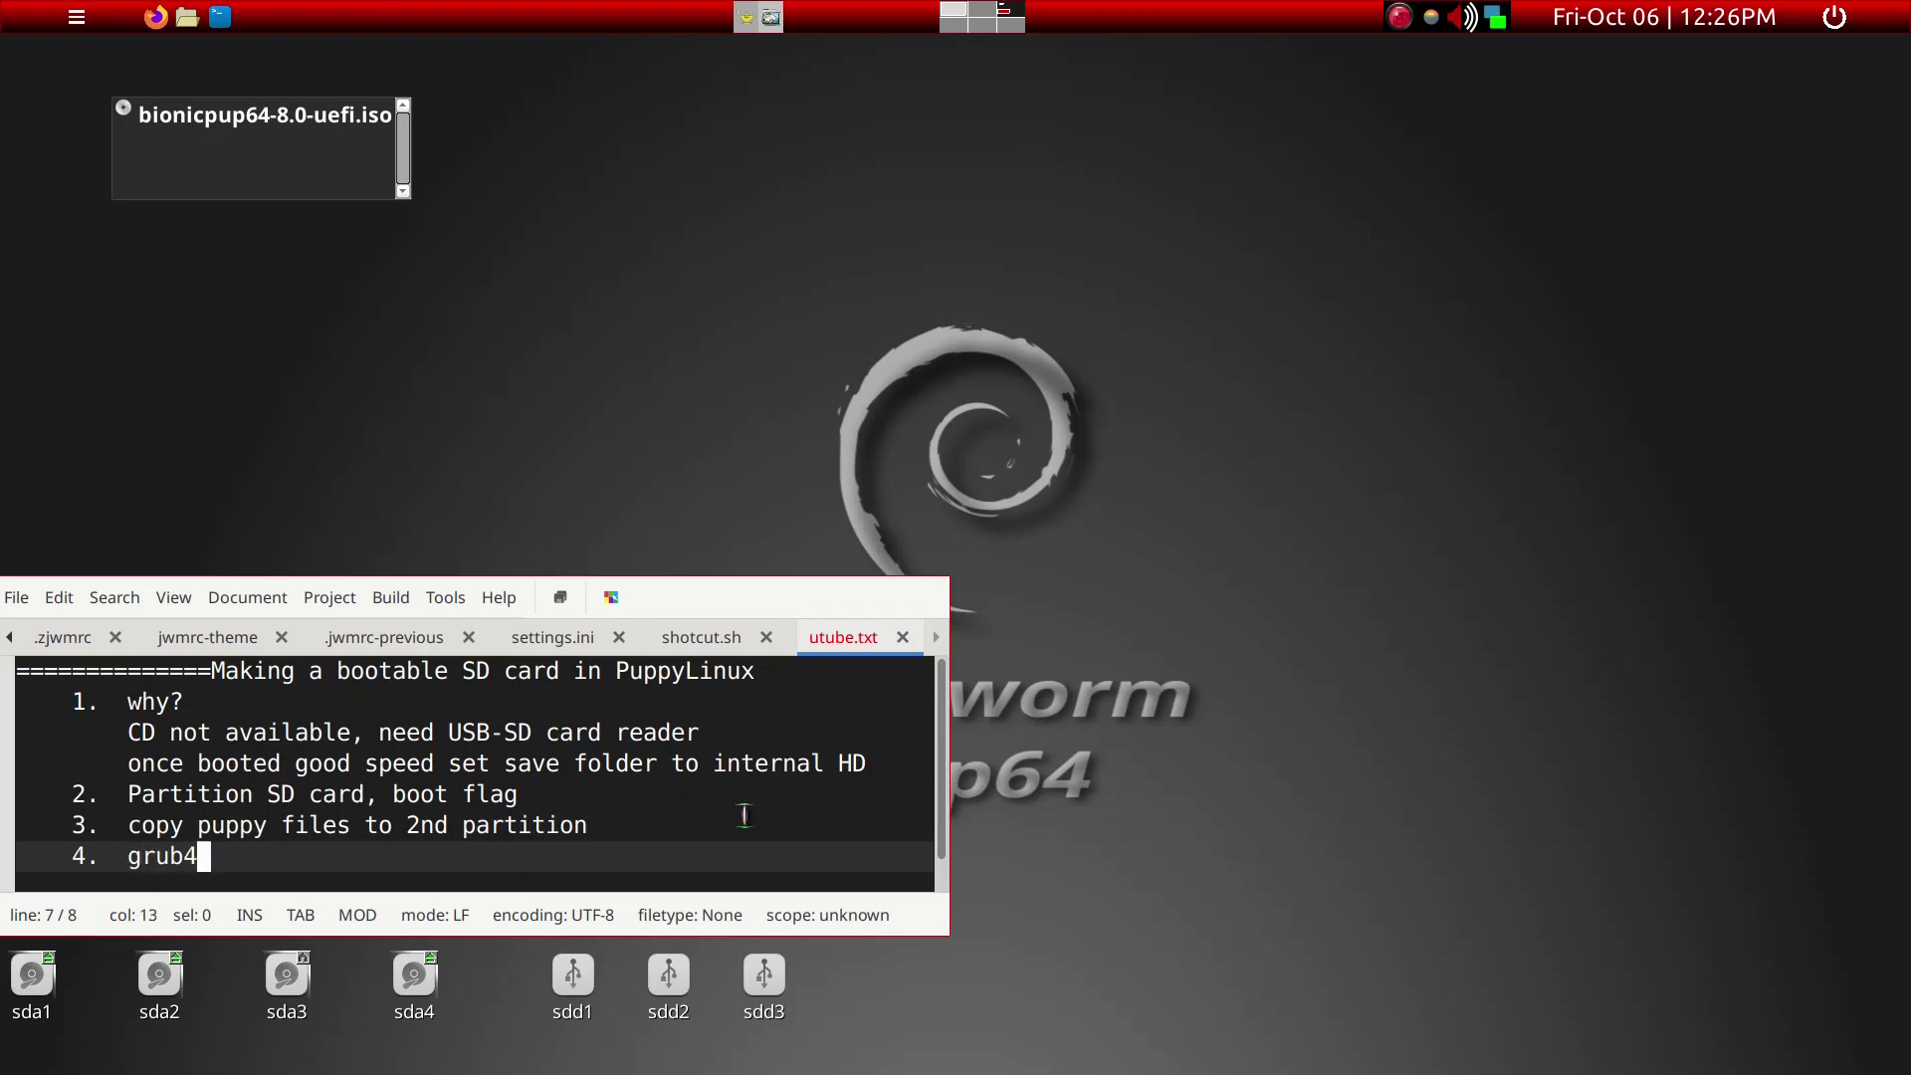
pyautogui.write('dos,')
pyautogui.press('BackSpace')
pyautogui.write(', modify to')
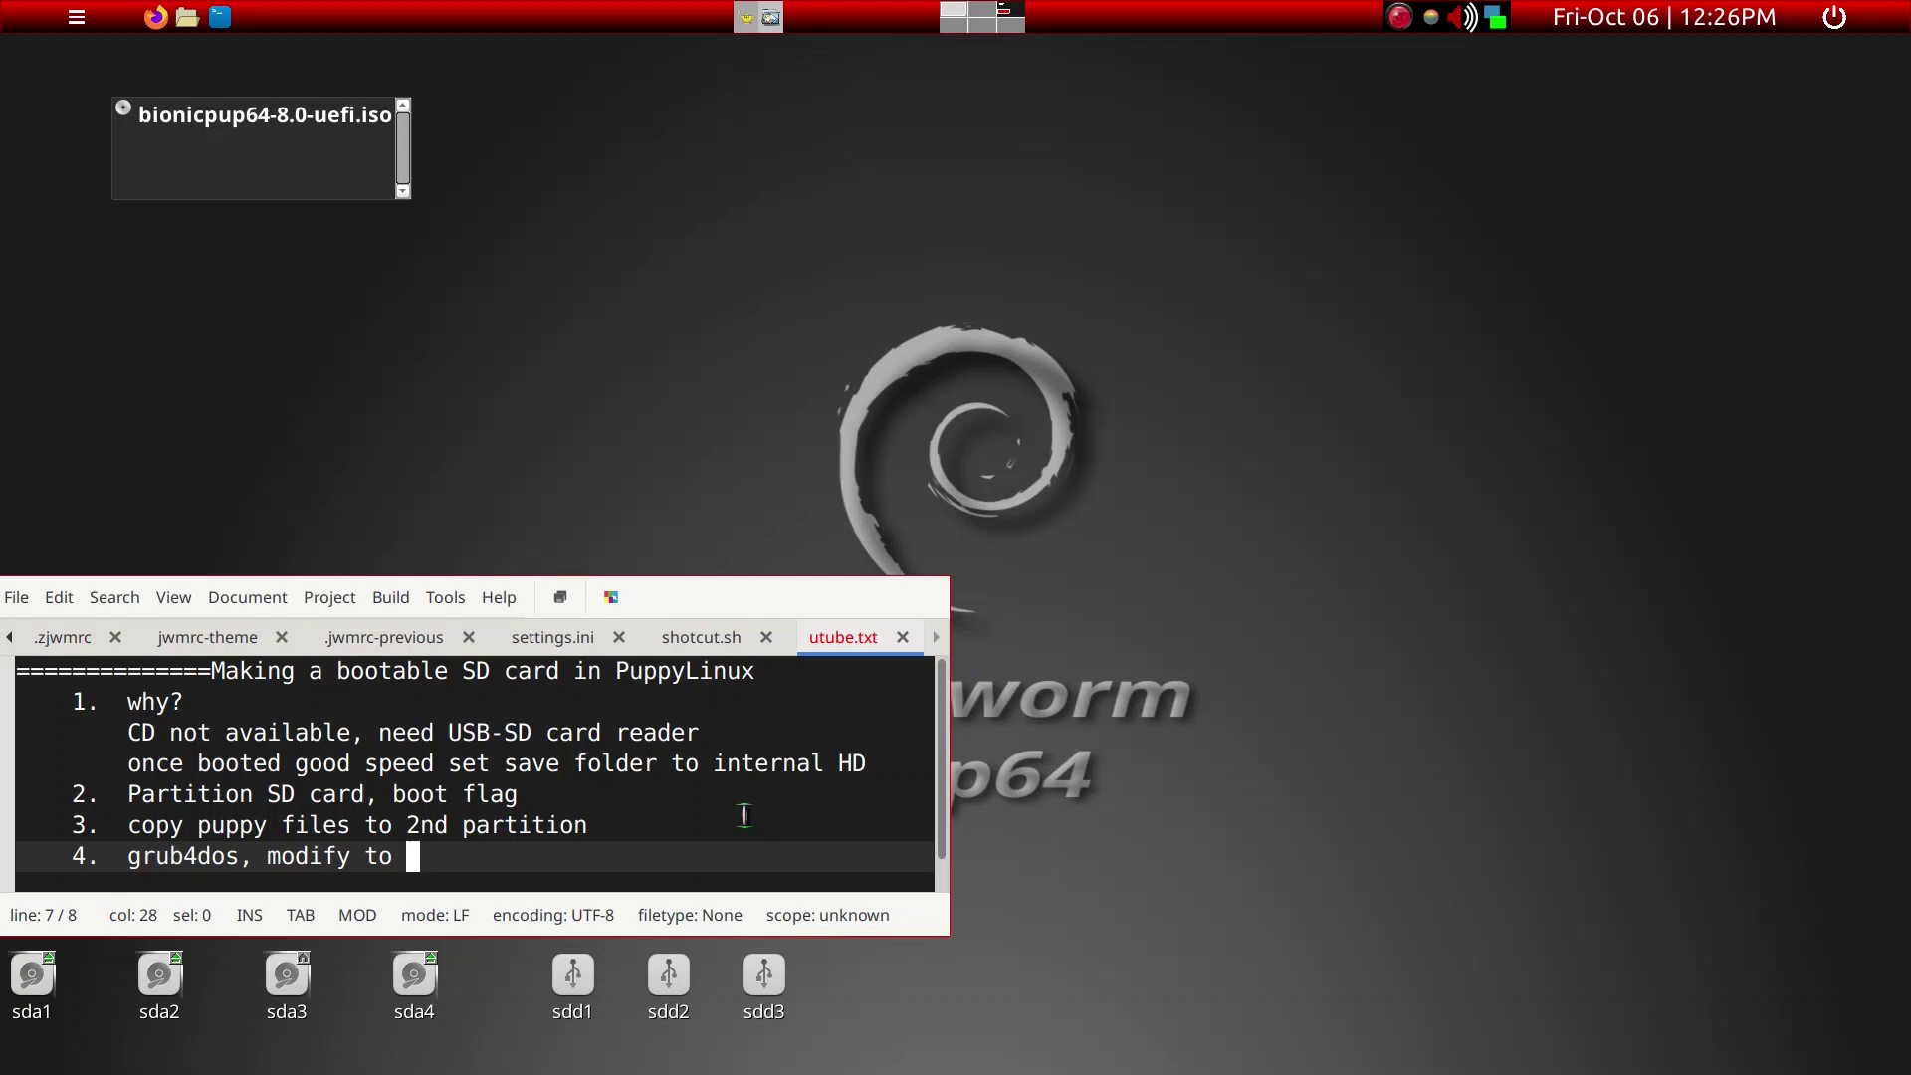
pyautogui.write('correc')
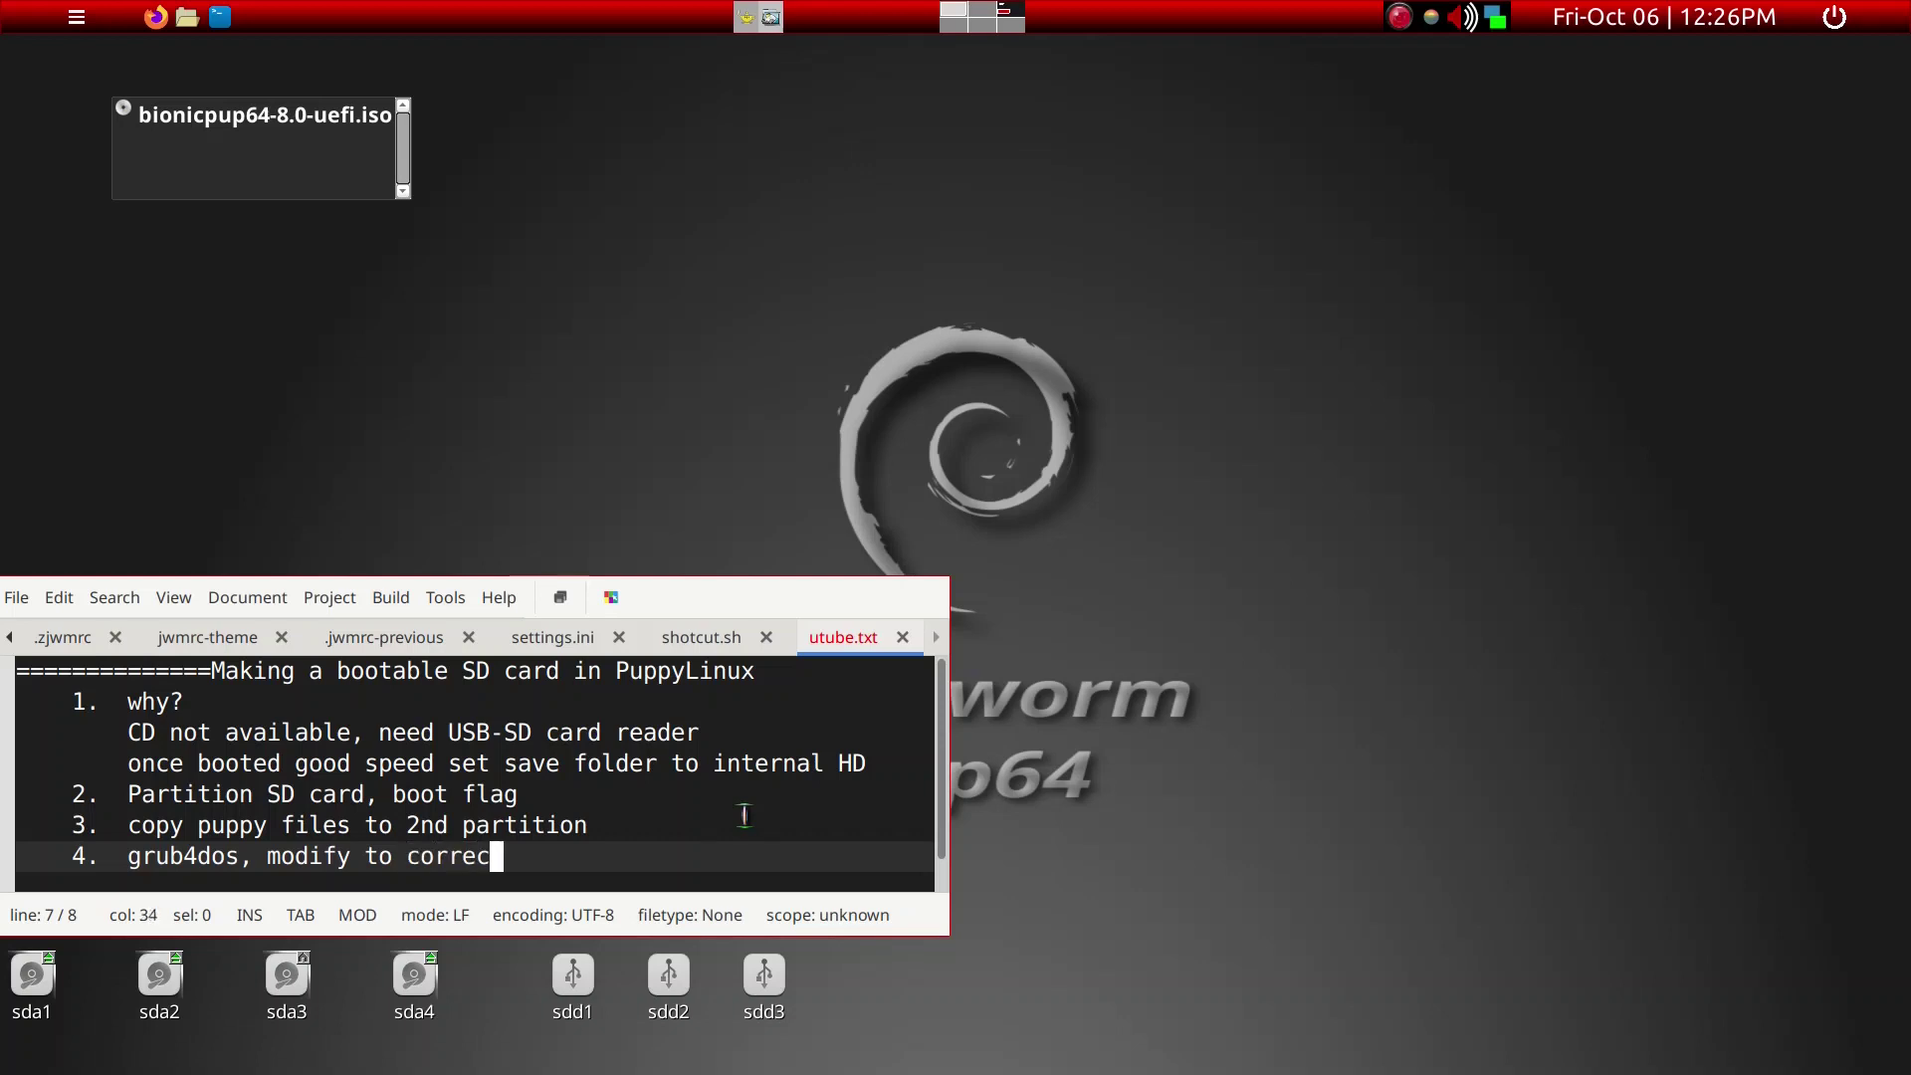
pyautogui.write('t inter')
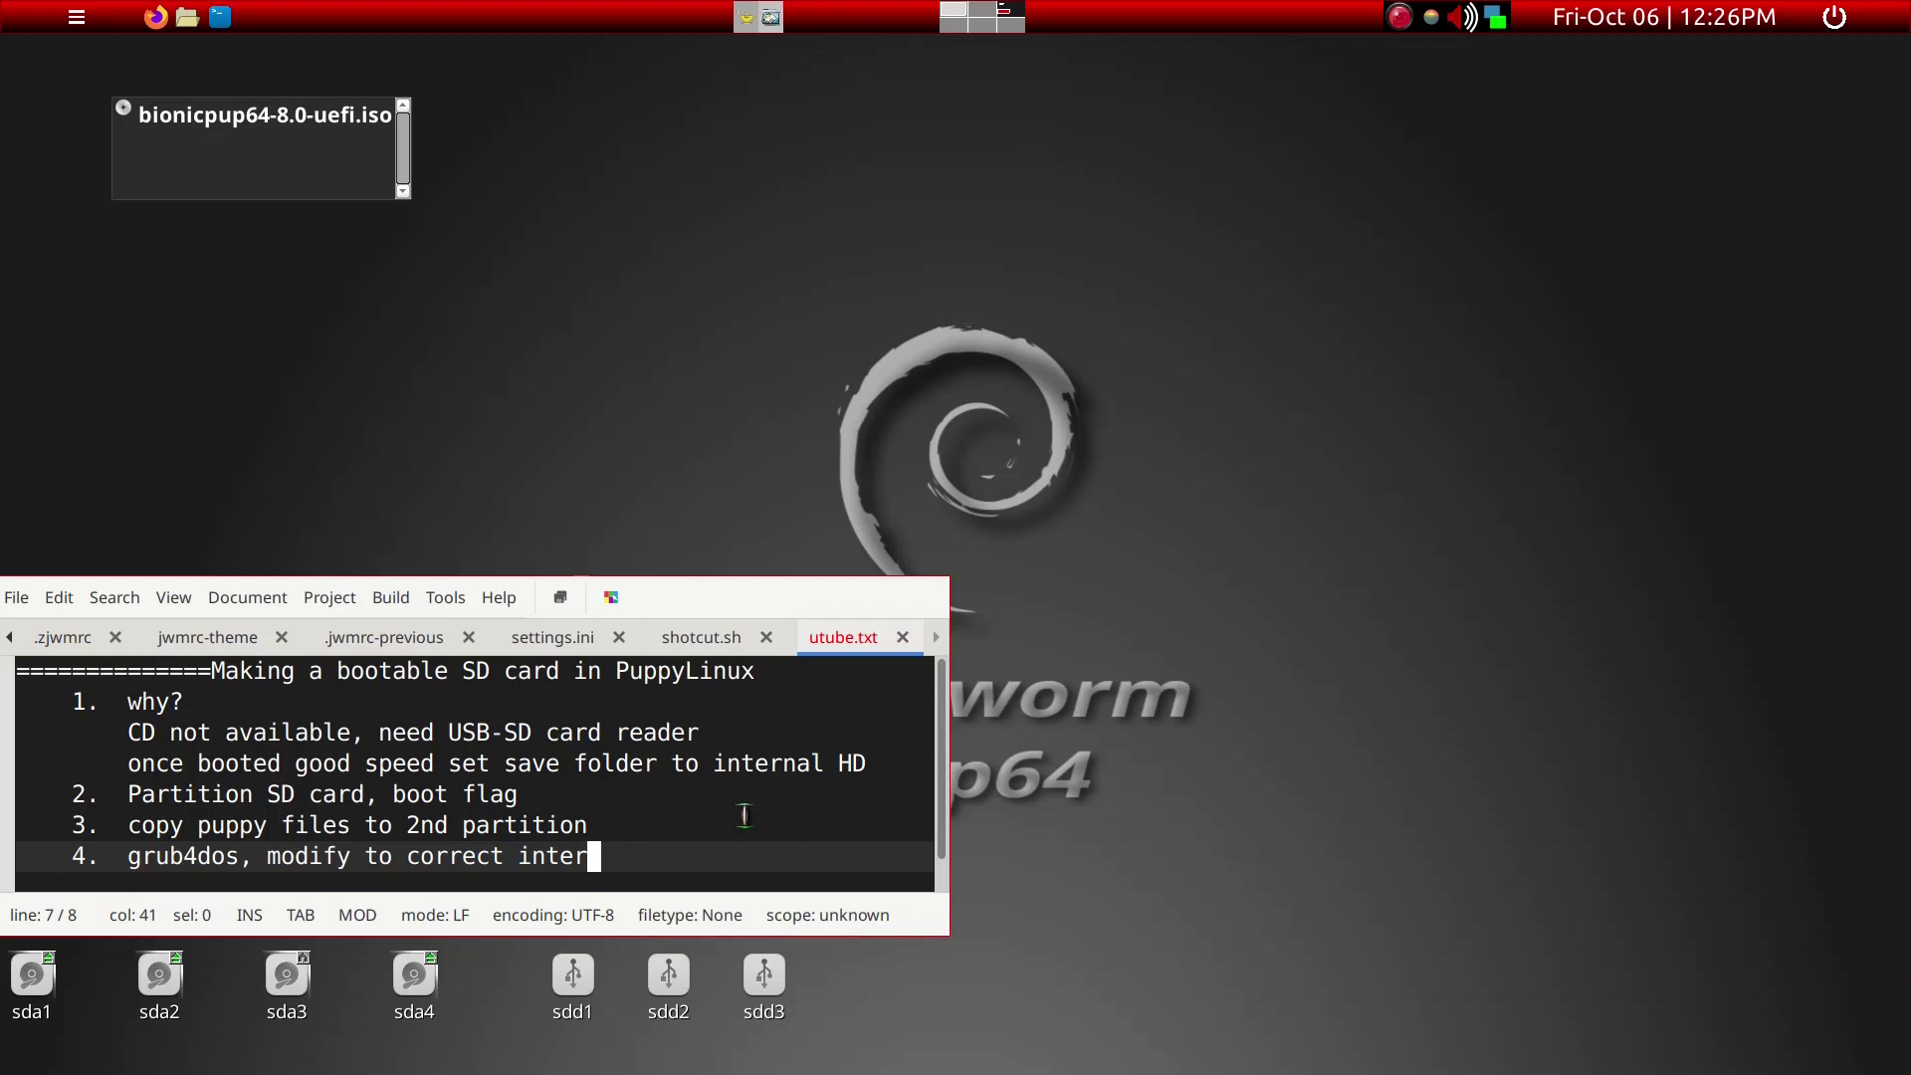
pyautogui.write('nal HD ')
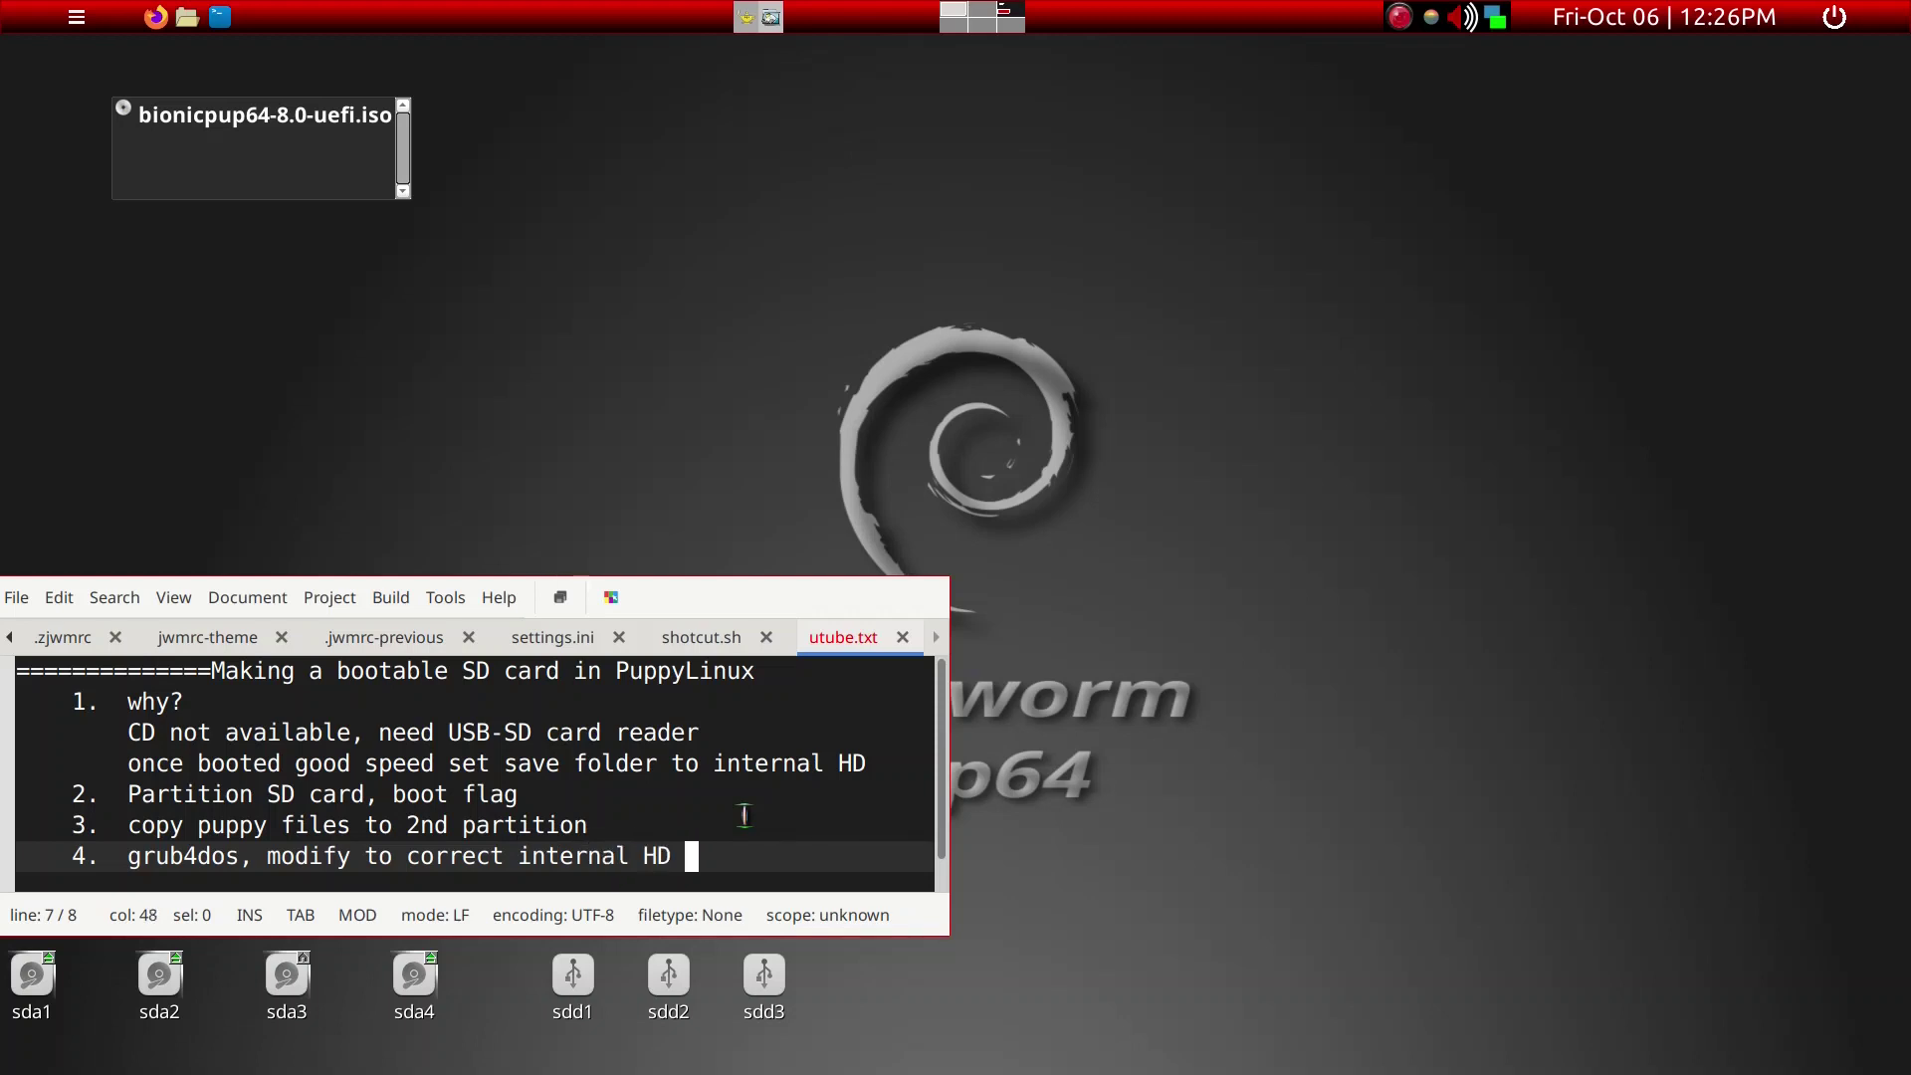
pyautogui.write('partit')
pyautogui.press('BackSpace')
pyautogui.press('BackSpace')
pyautogui.write('tit')
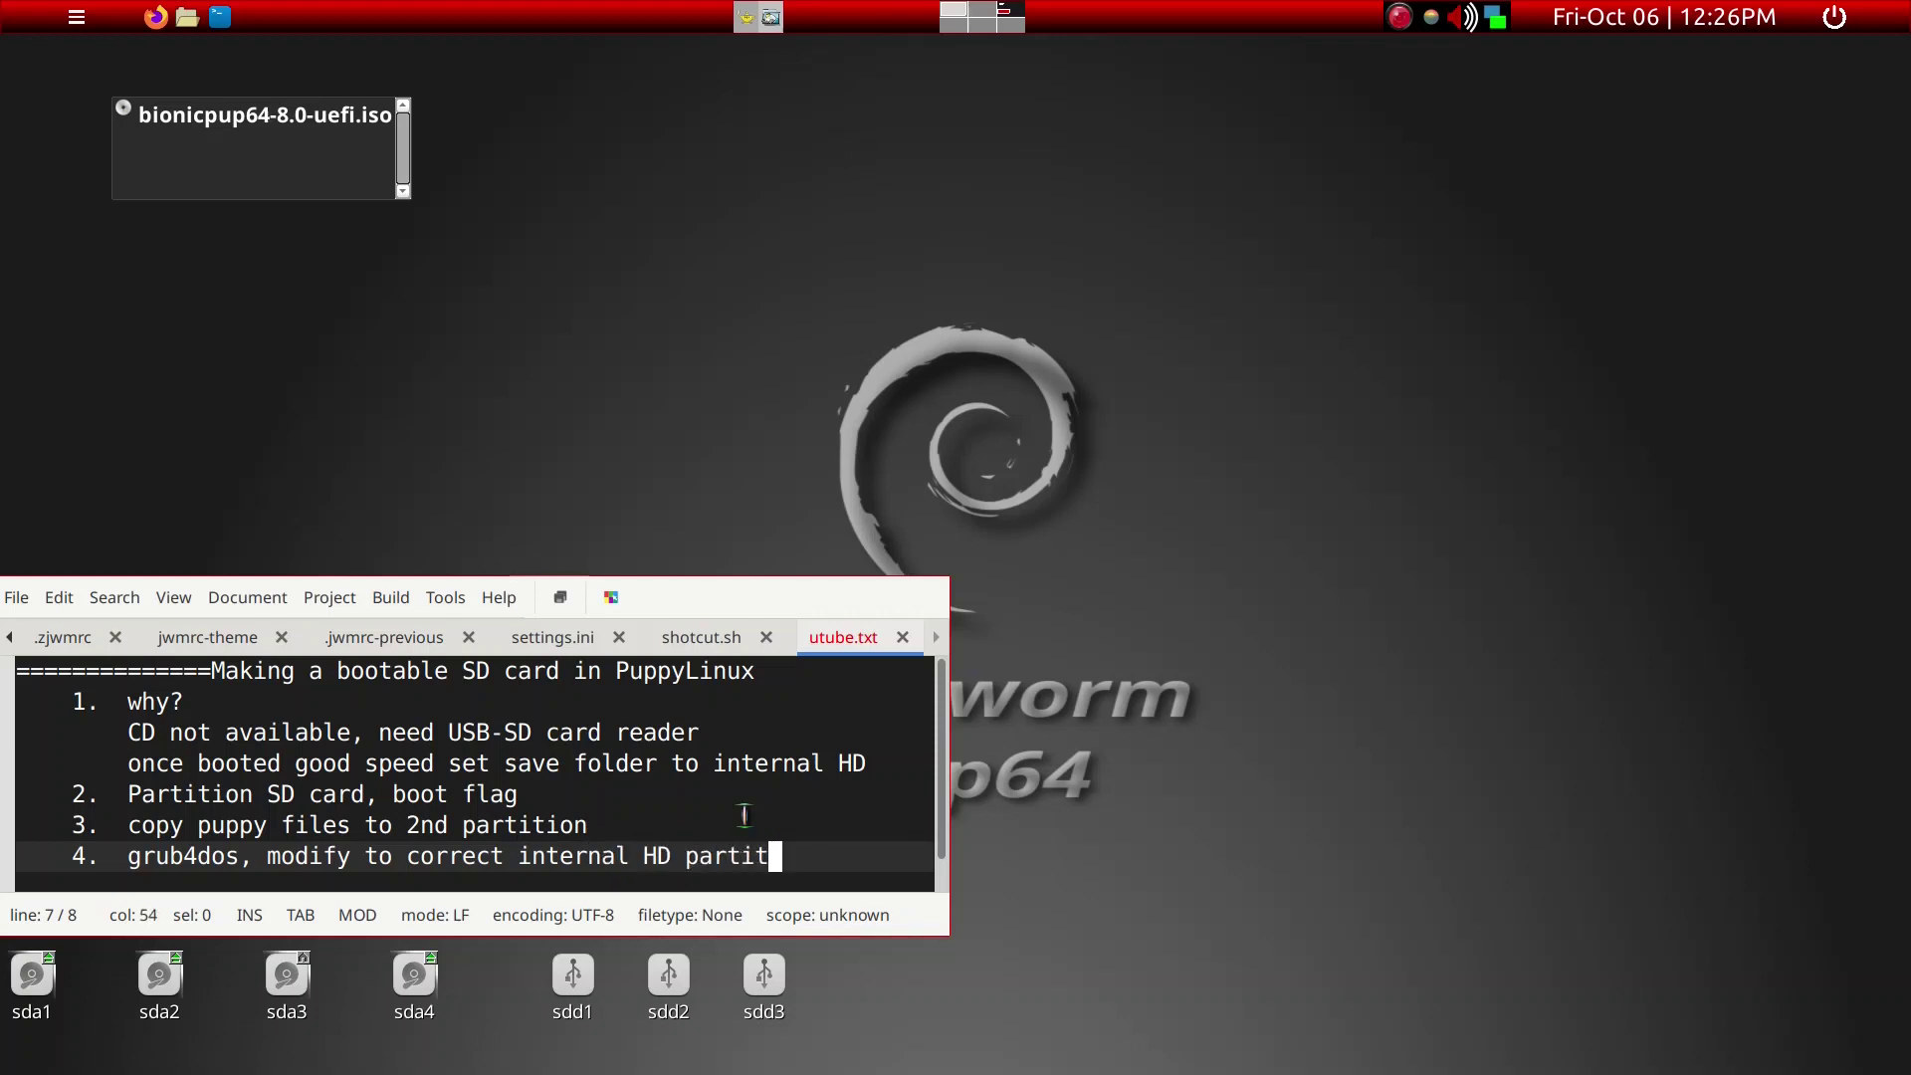
pyautogui.write('ion')
pyautogui.hotkey('ctrl', 's')
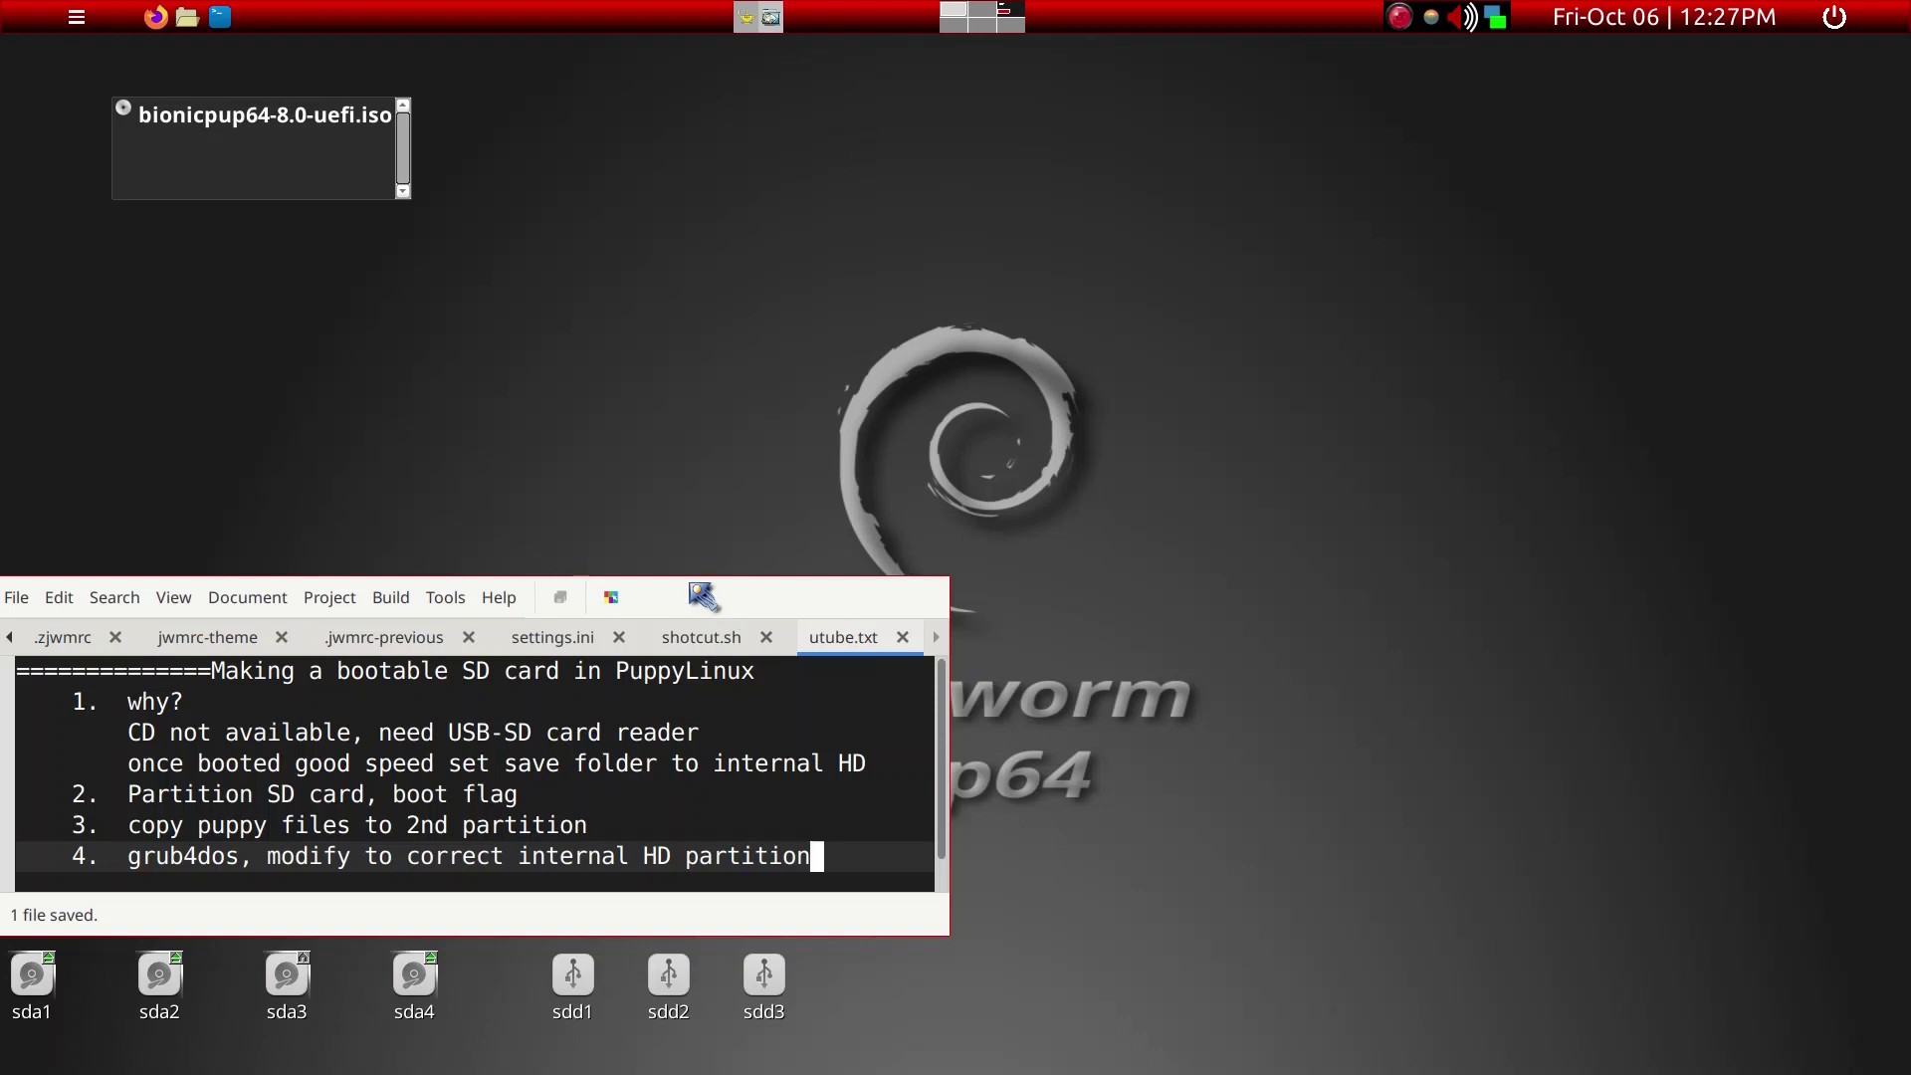
# - Minimize Geany, launch GParted with 'gpart' from the launcher, and reposition its window
pyautogui.click(694, 587)
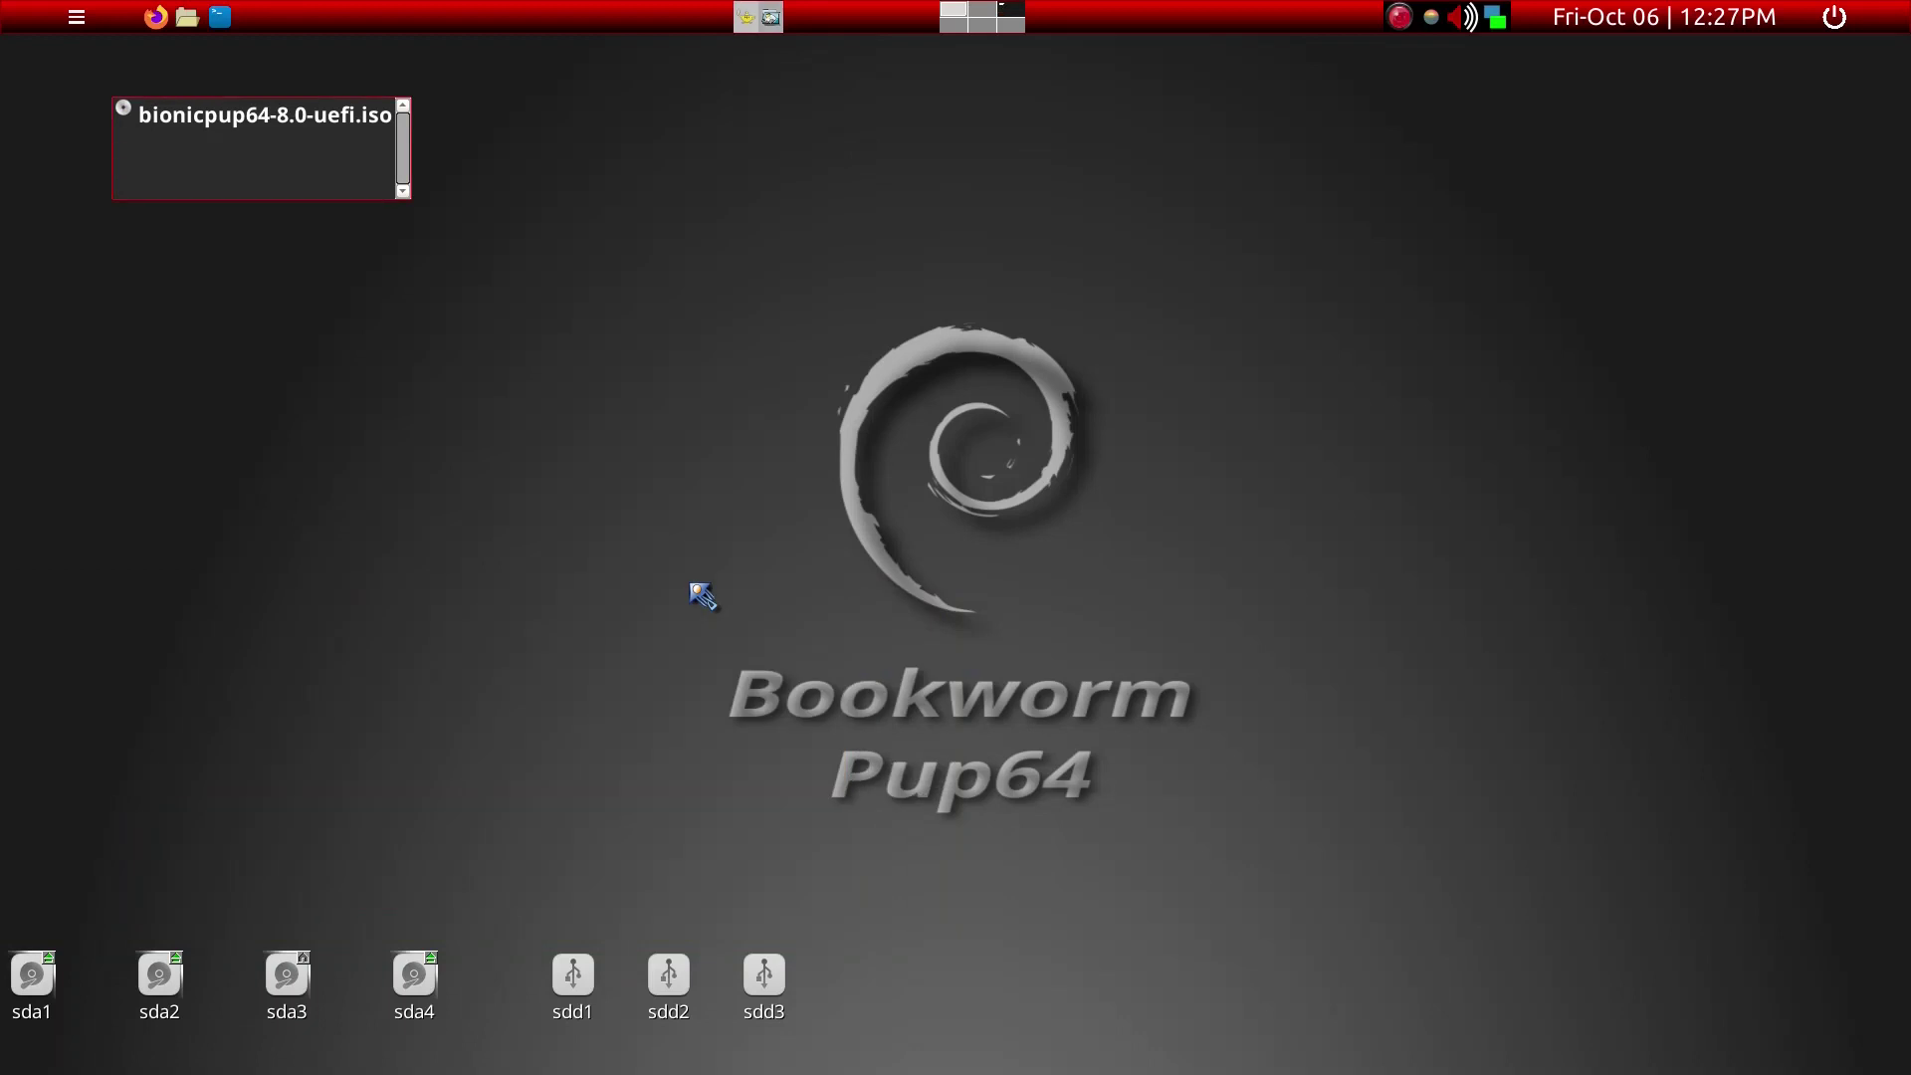
pyautogui.press('super')
pyautogui.write('gpart')
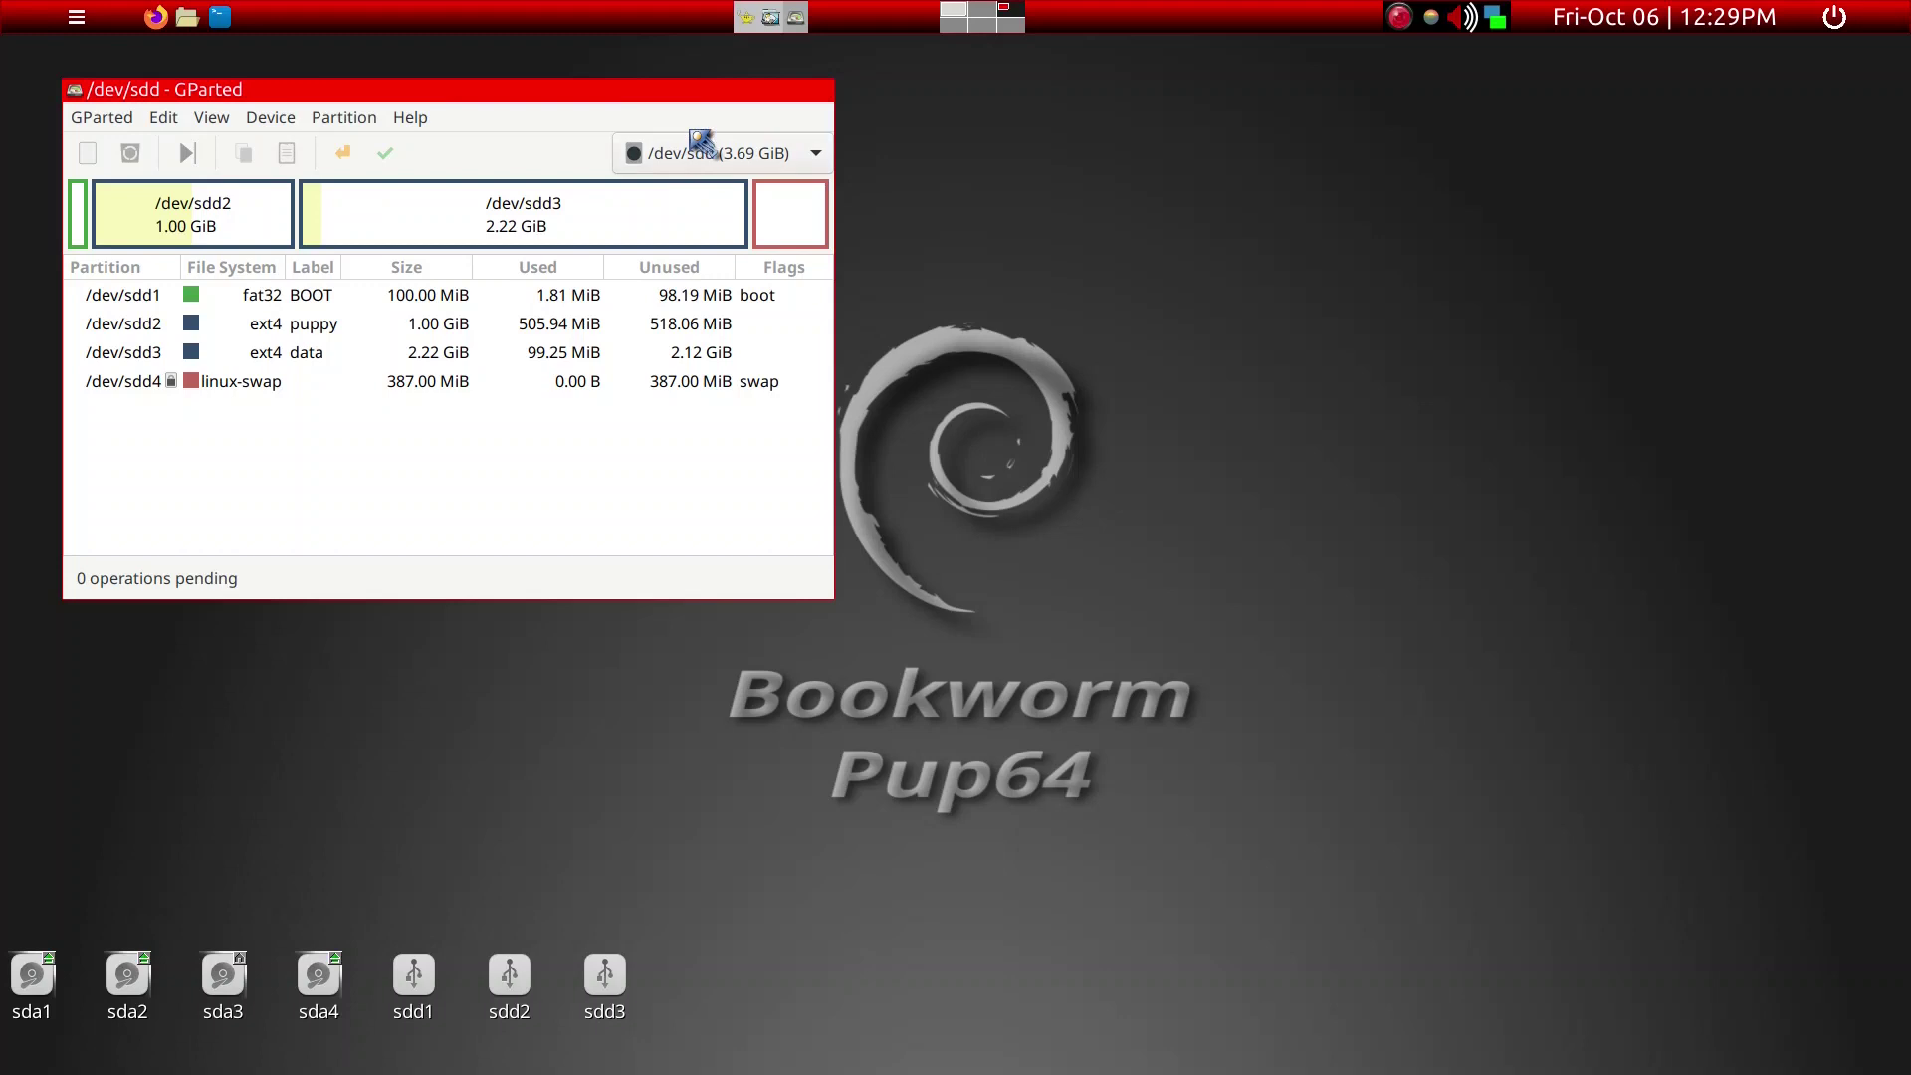
pyautogui.moveTo(680, 93); pyautogui.dragTo(705, 131)
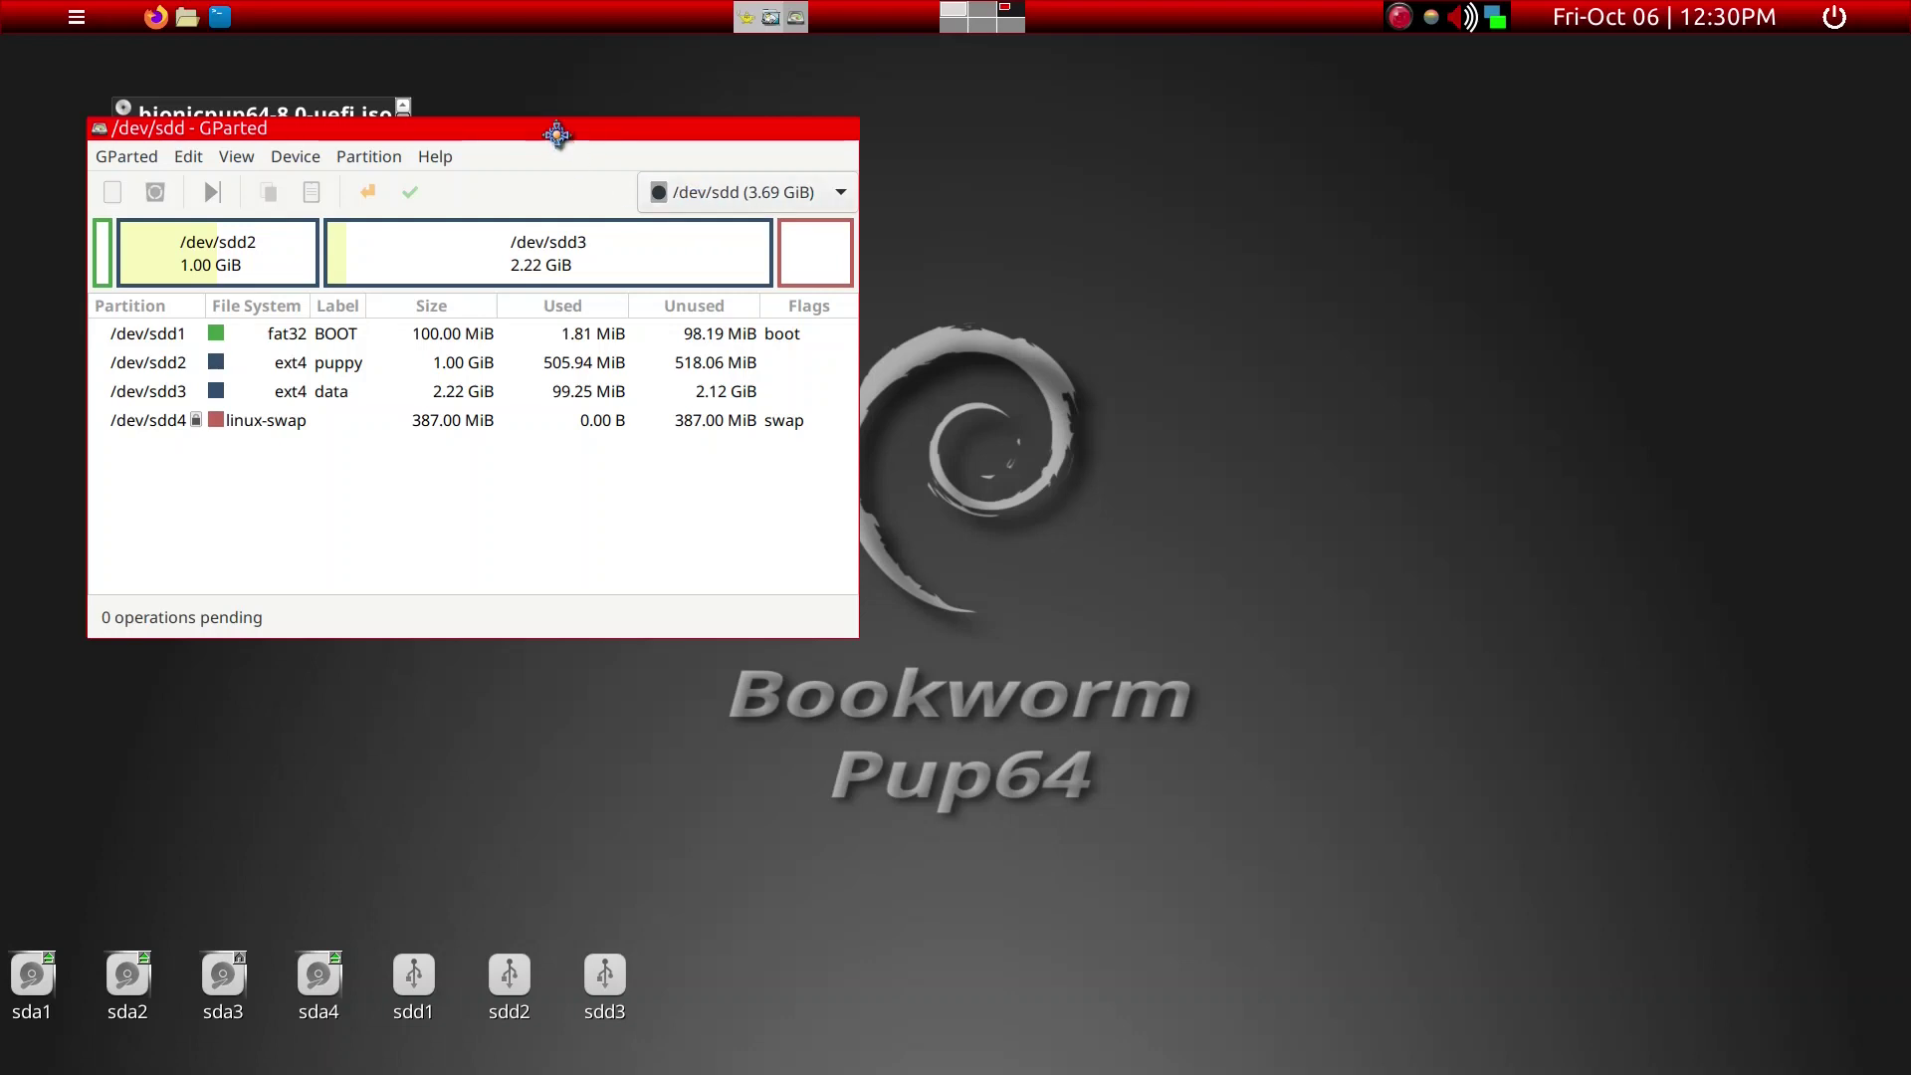
pyautogui.moveTo(557, 134); pyautogui.dragTo(537, 136)
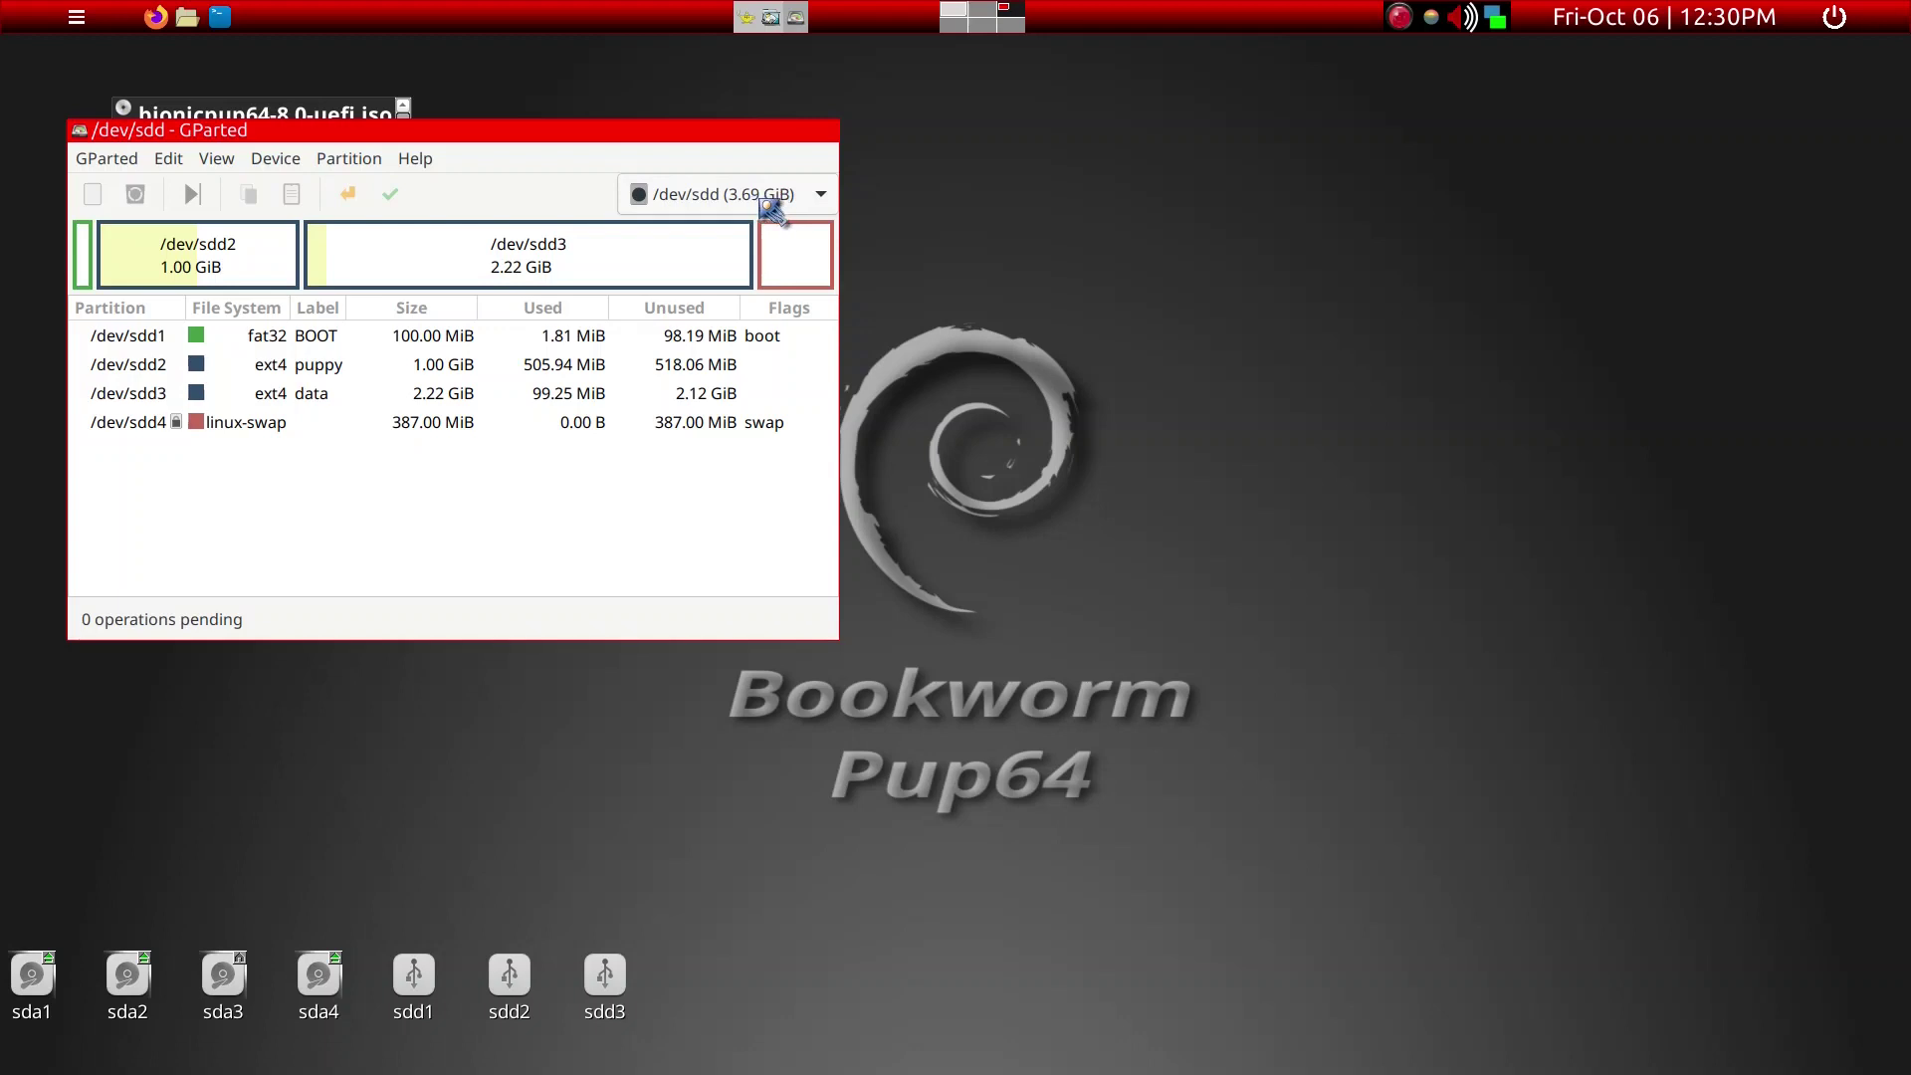
# - Try creating a partition table on /dev/sdd and dismiss the active-partition warning
pyautogui.click(288, 161)
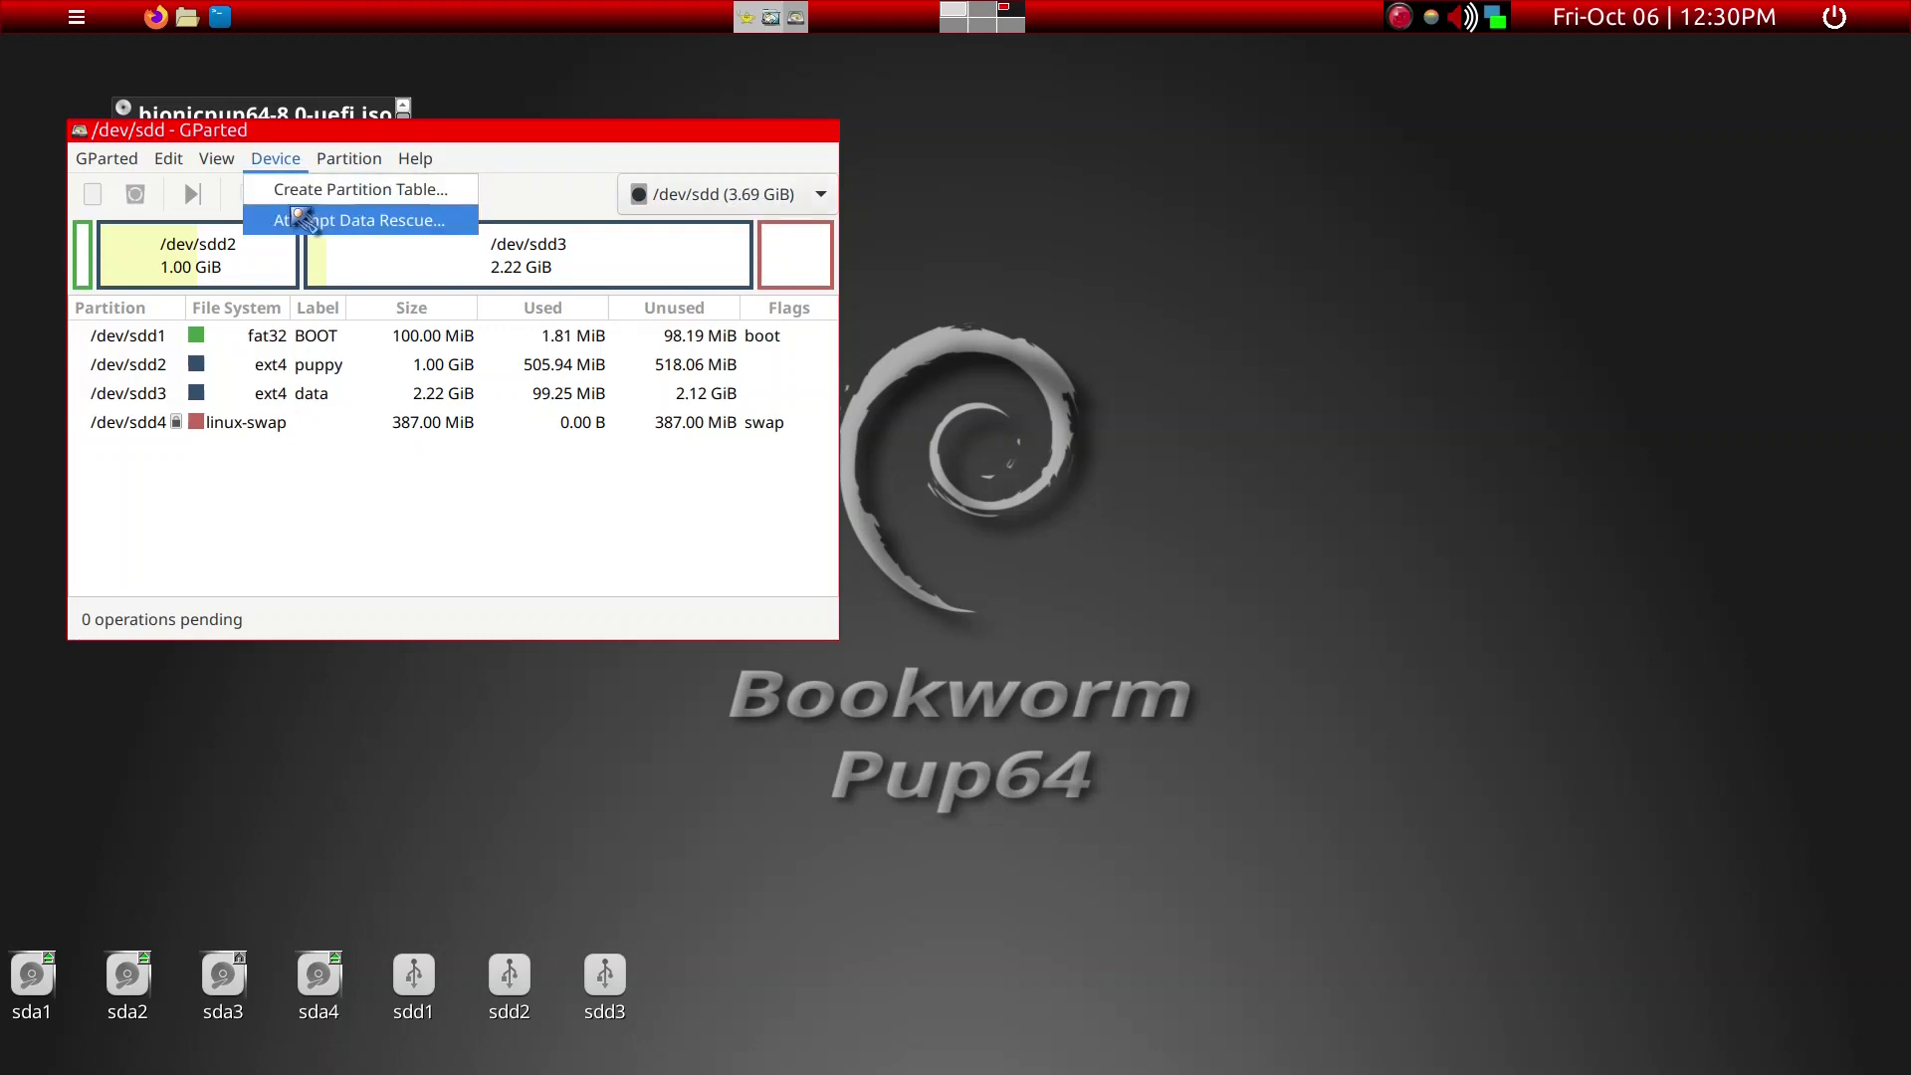
pyautogui.click(299, 191)
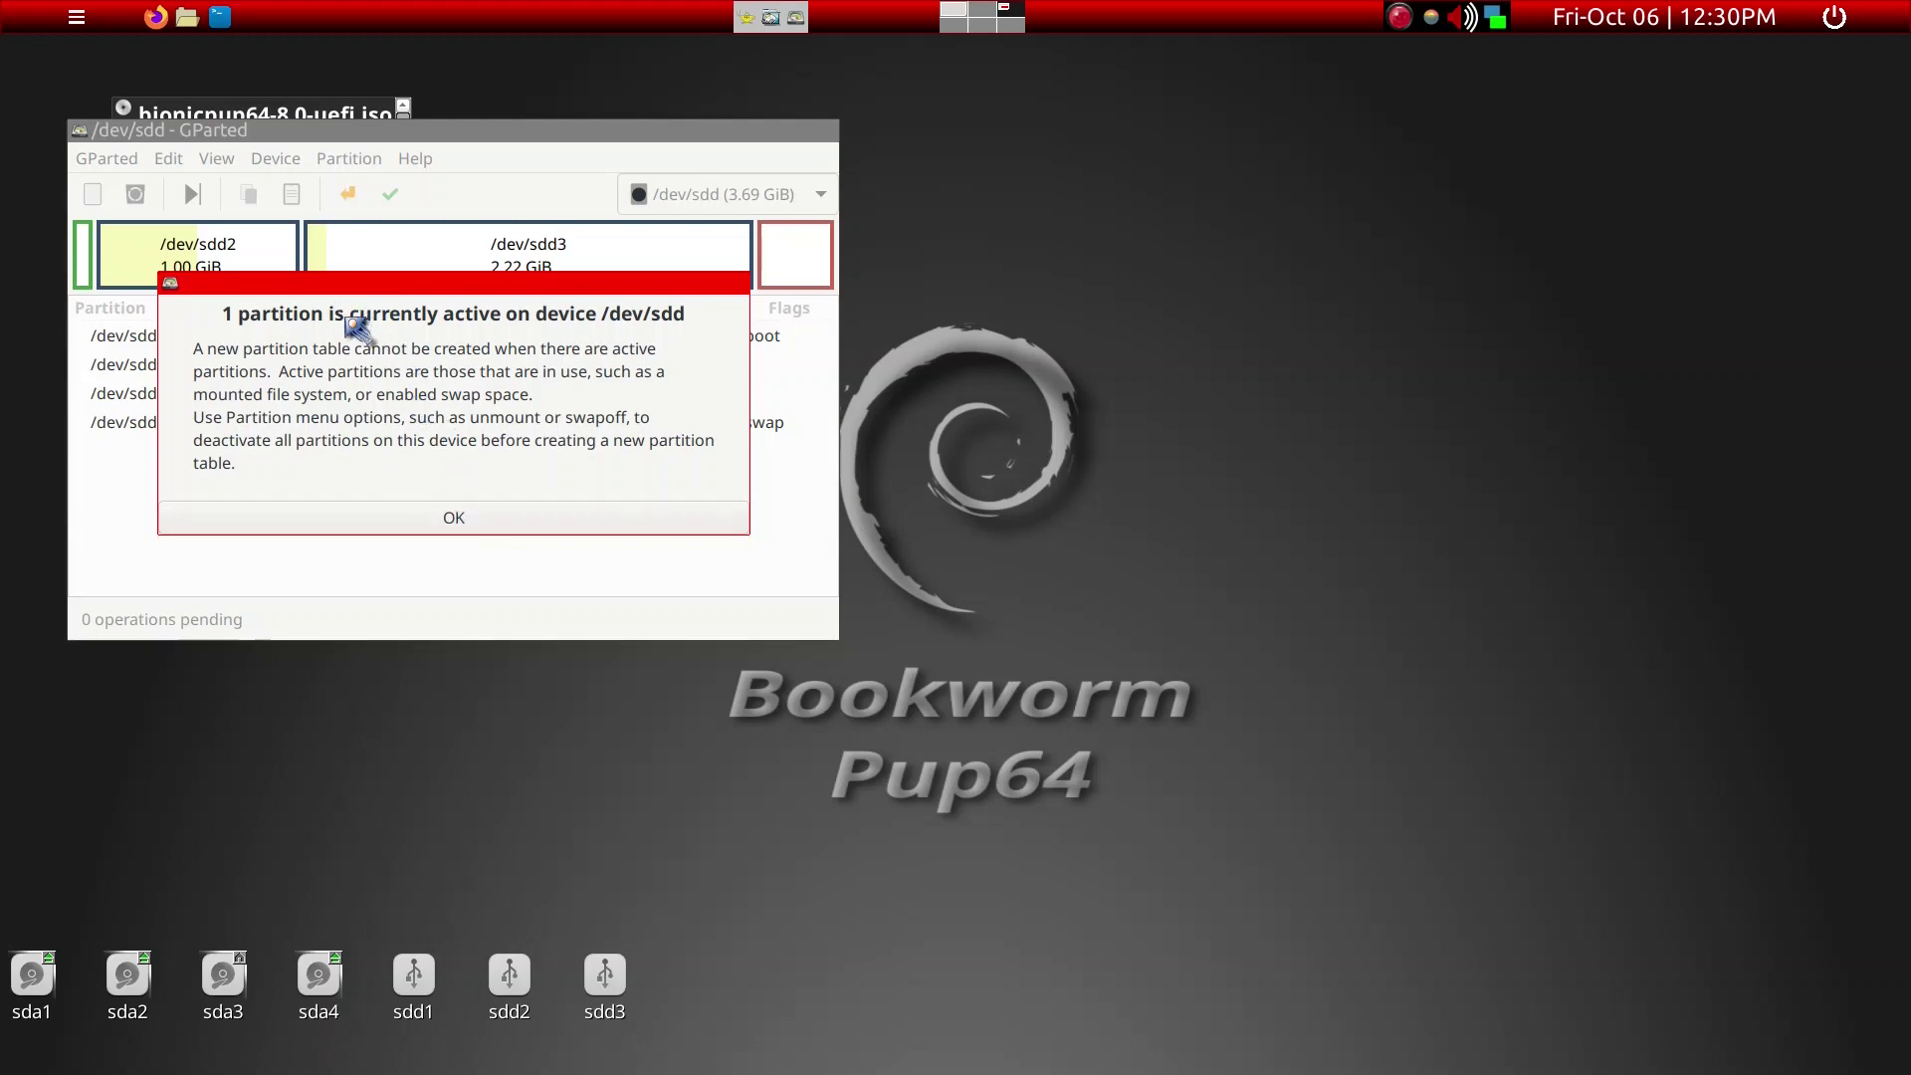
pyautogui.click(461, 516)
# - Turn off swap on the /dev/sdd4 linux-swap partition
pyautogui.rightClick(782, 265)
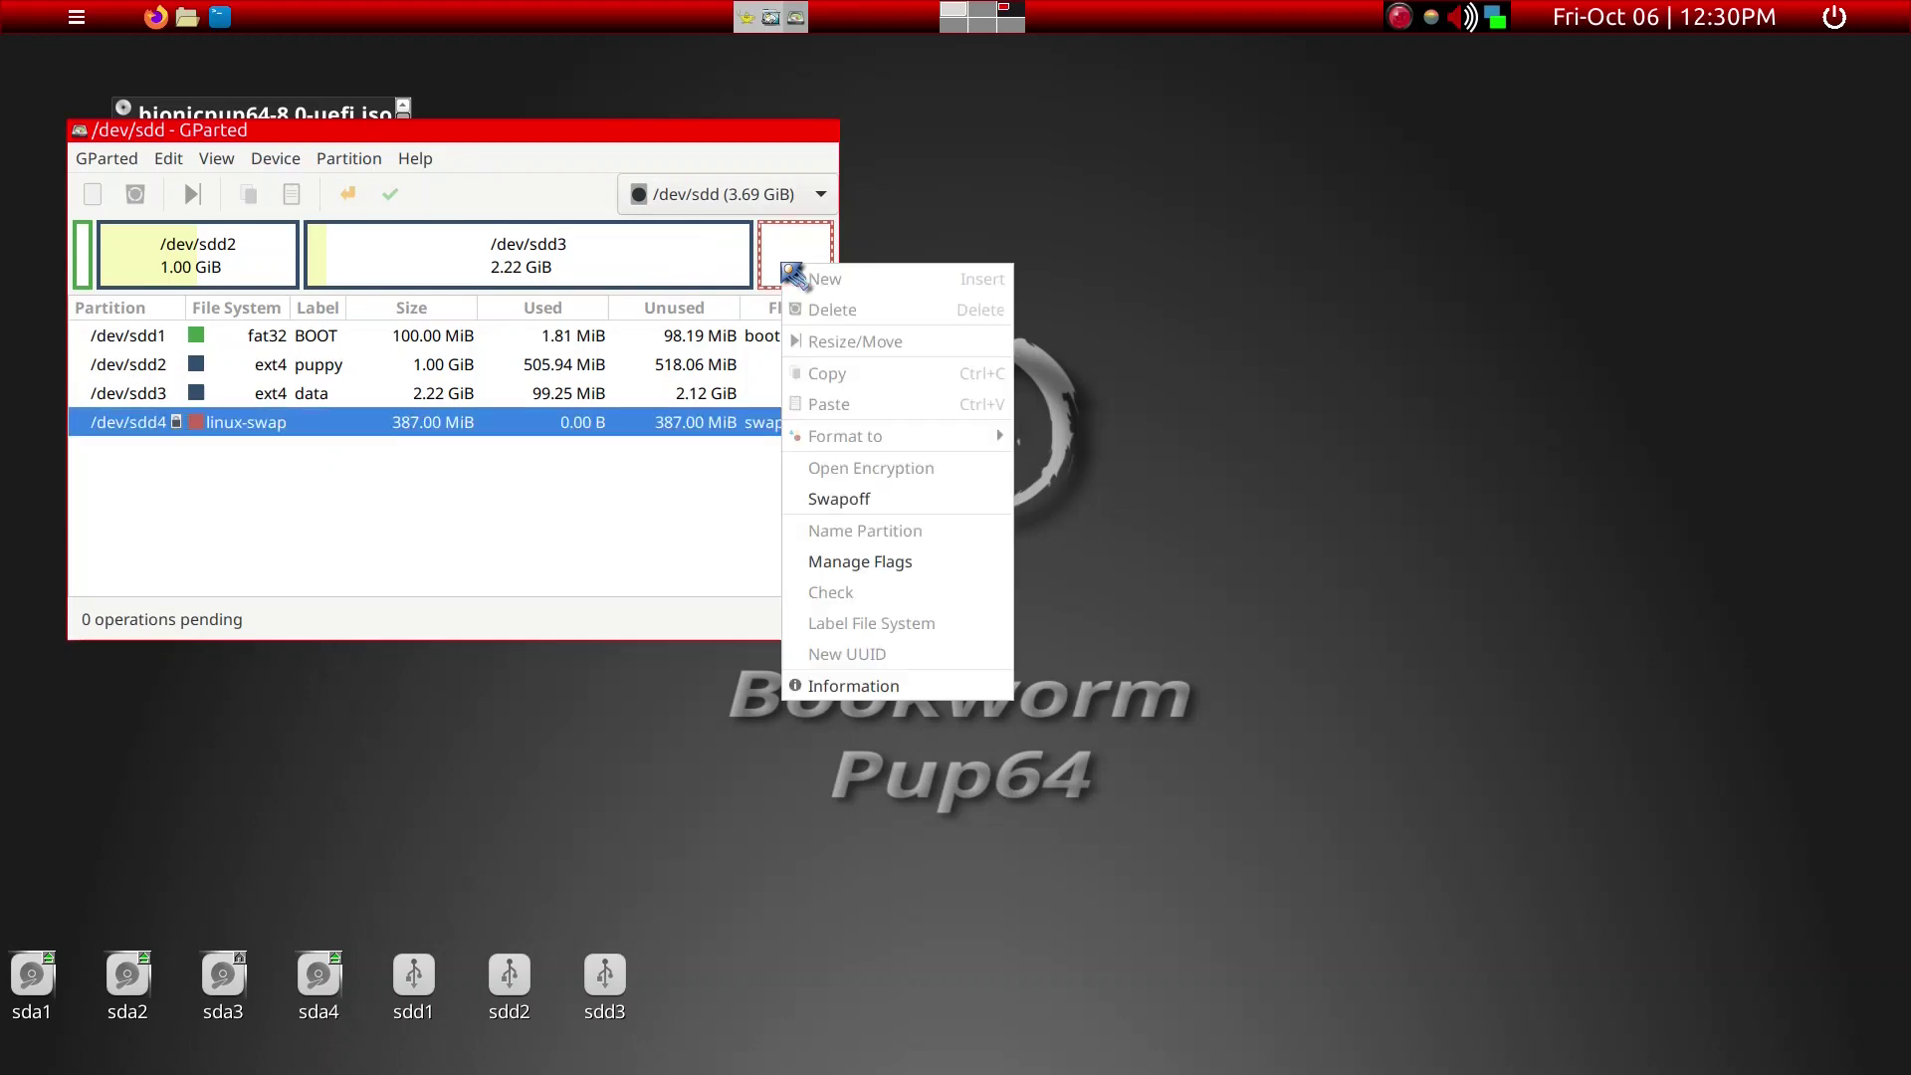
pyautogui.click(872, 503)
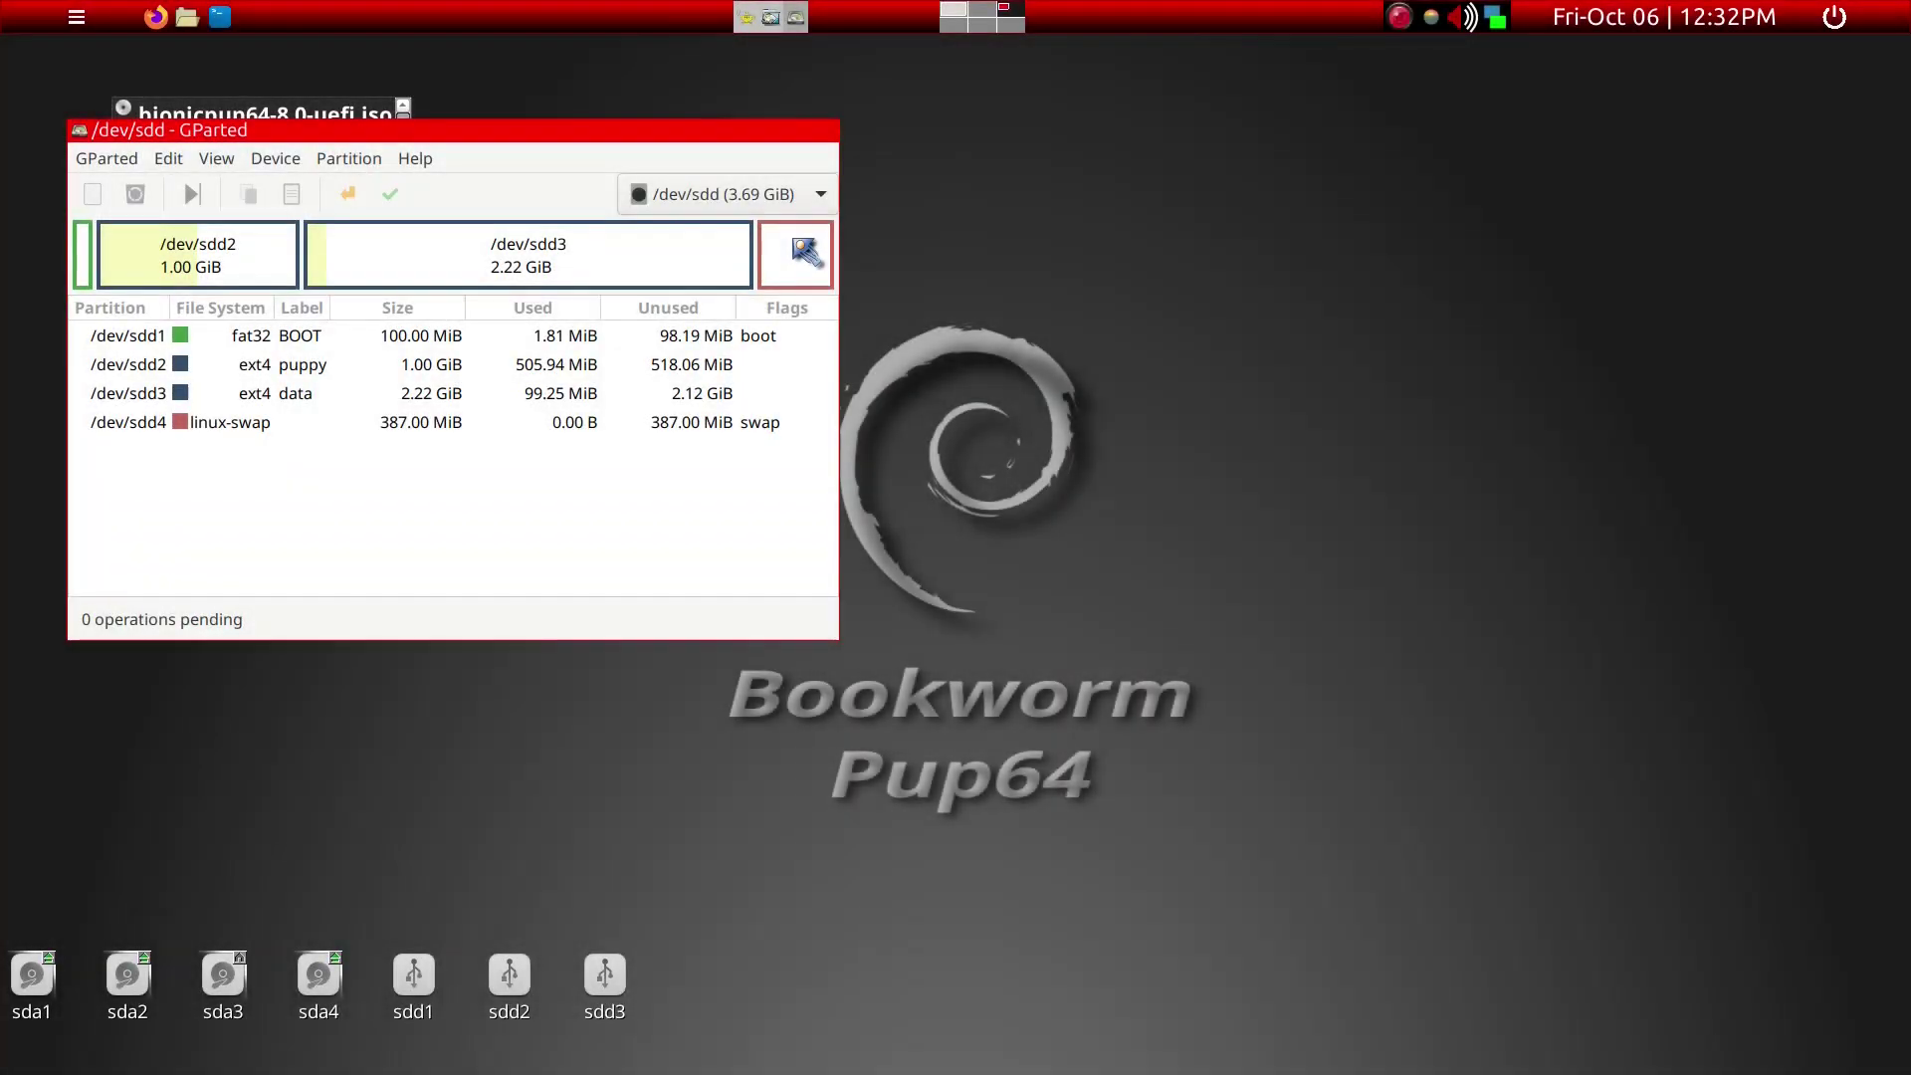
pyautogui.rightClick(796, 245)
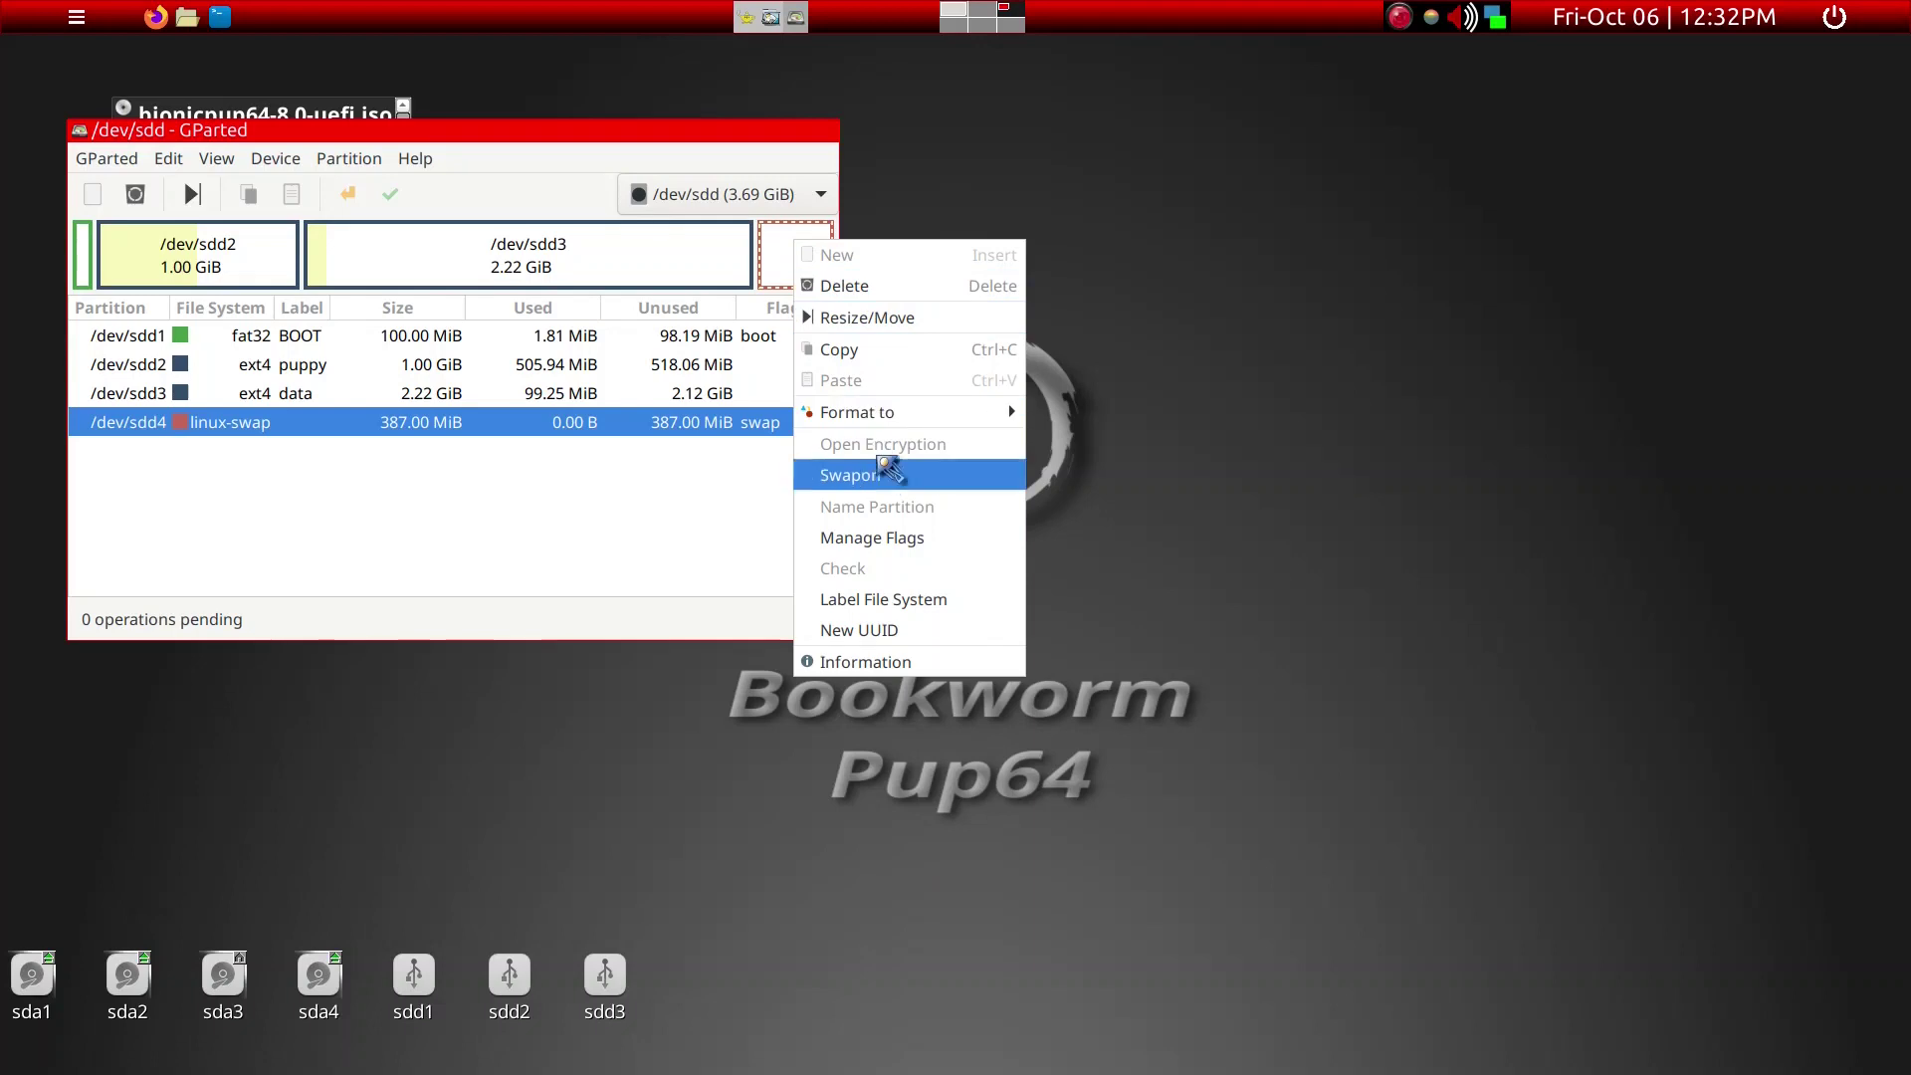
pyautogui.click(916, 179)
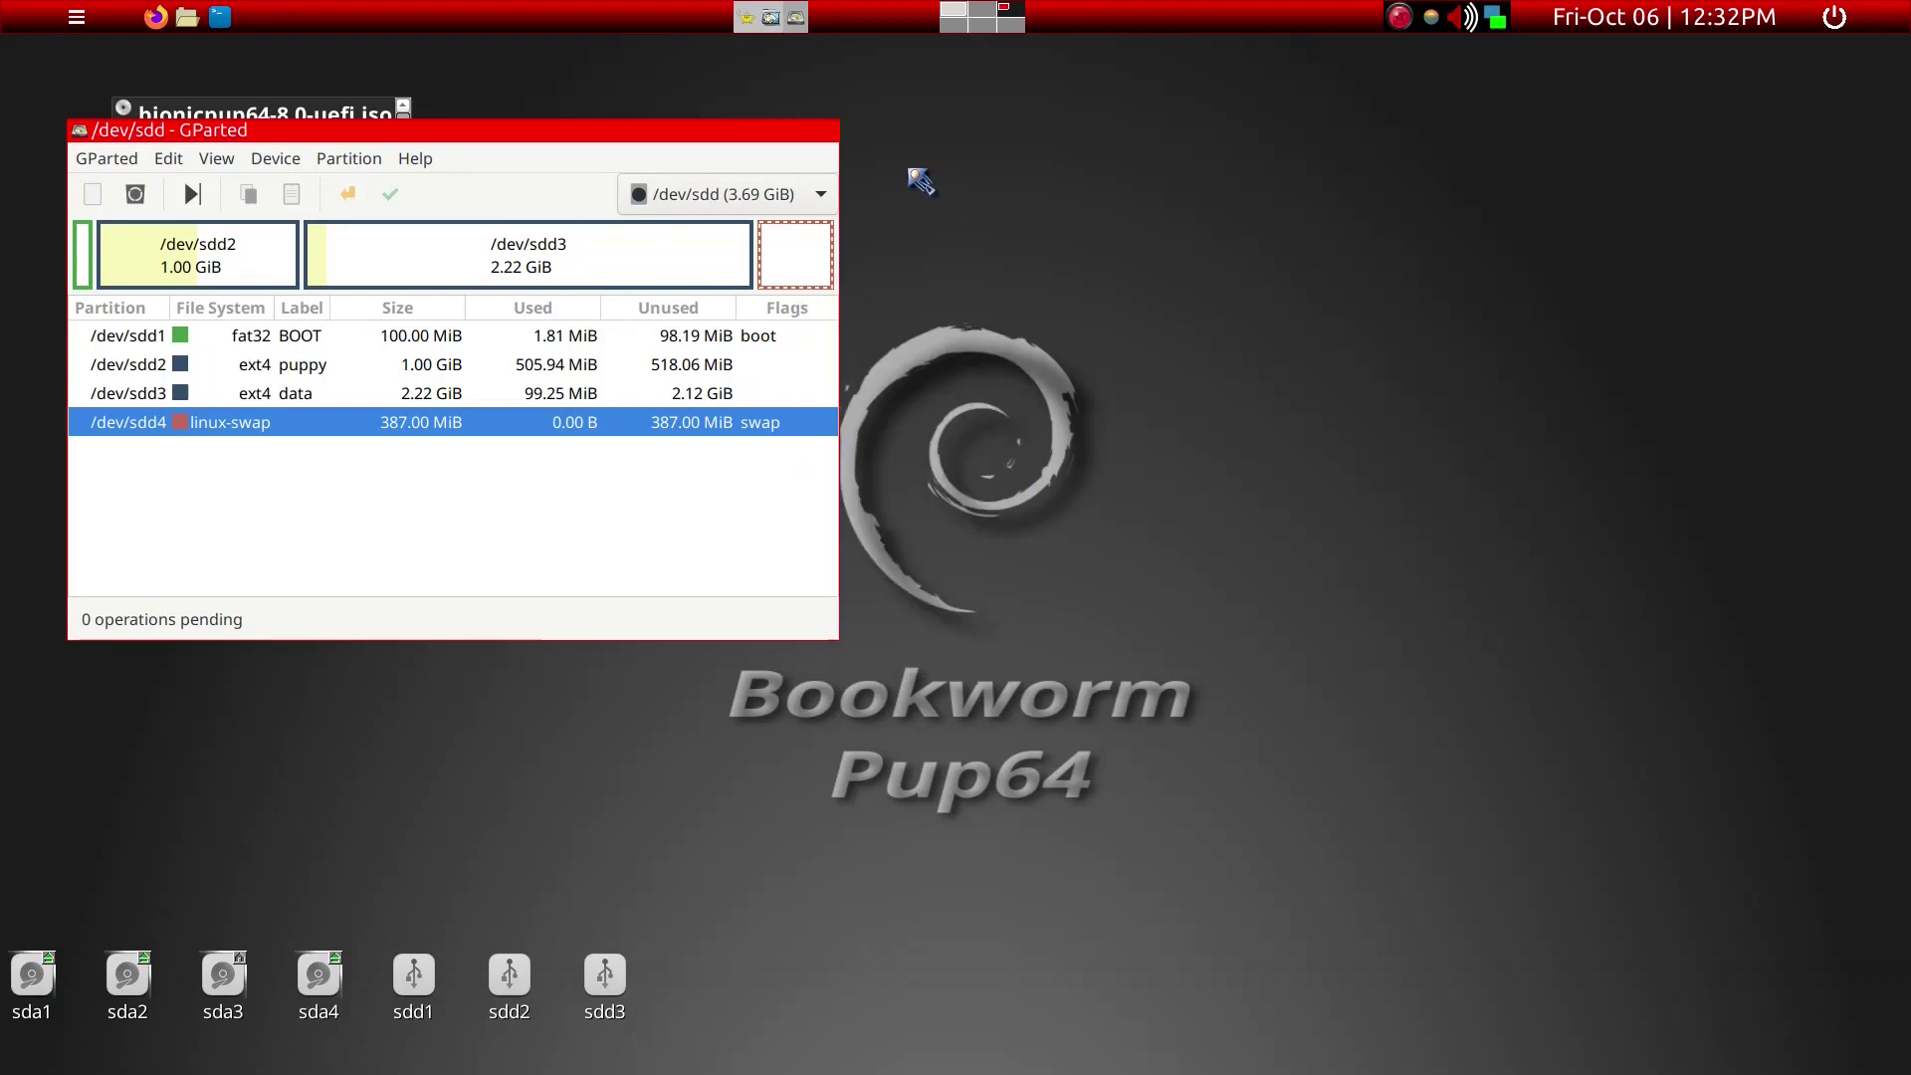
# - Create a new msdos partition table on /dev/sdd from the Device menu
pyautogui.click(275, 160)
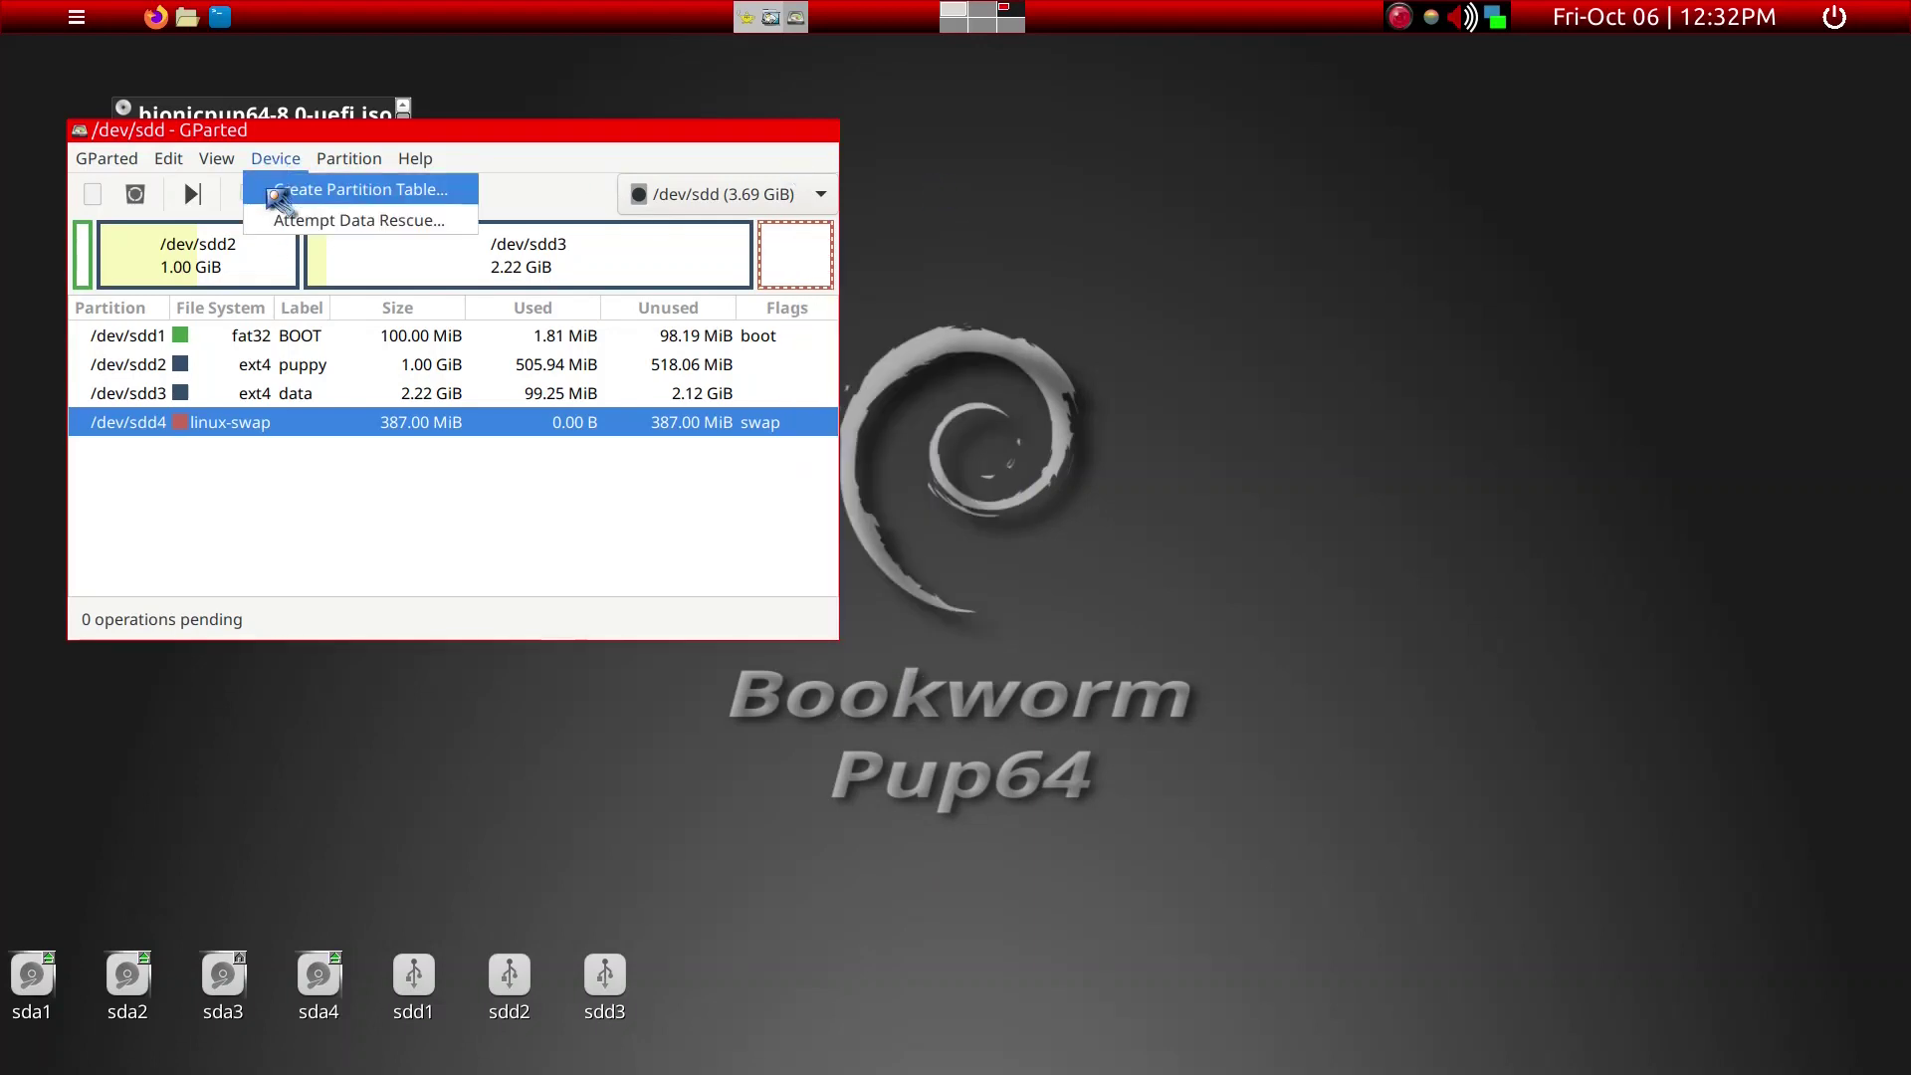
pyautogui.click(280, 195)
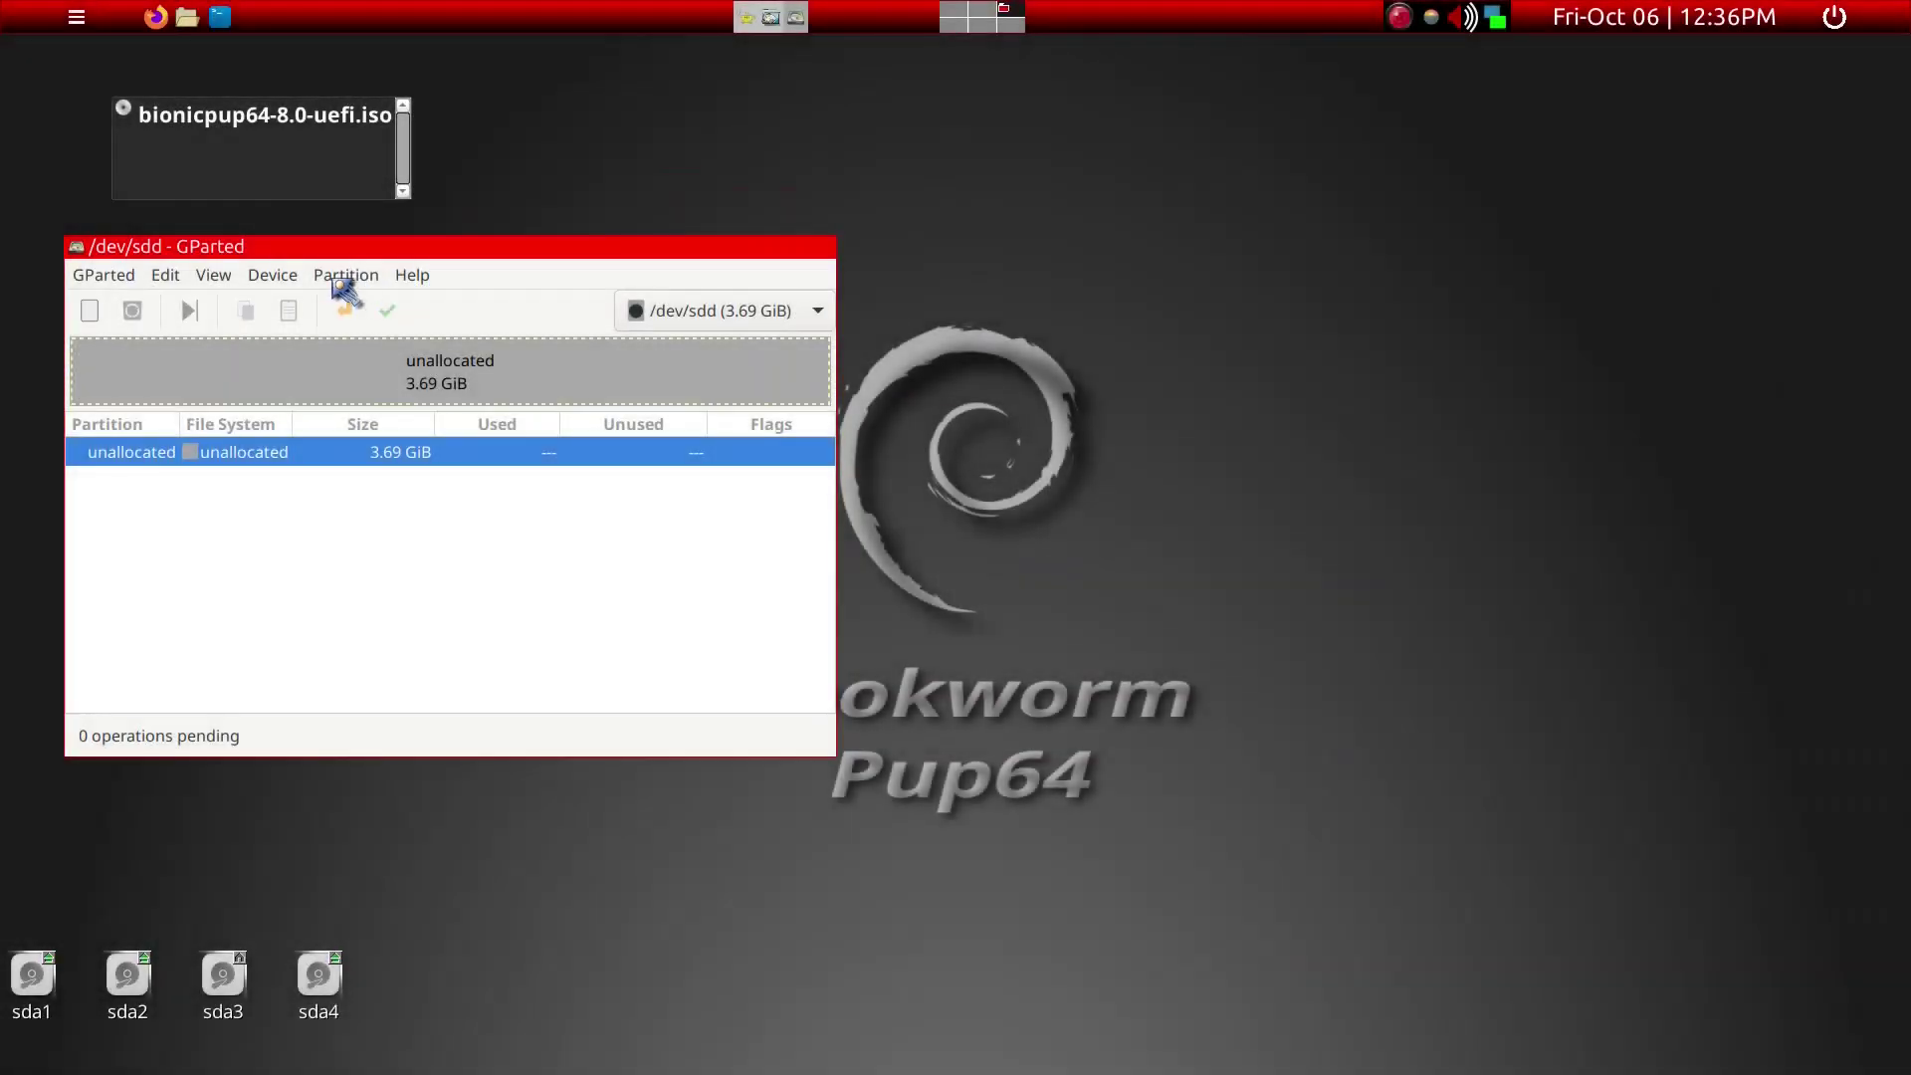
# - Queue a fat32 partition labelled boot with 100 MiB free space preceding it
pyautogui.click(288, 283)
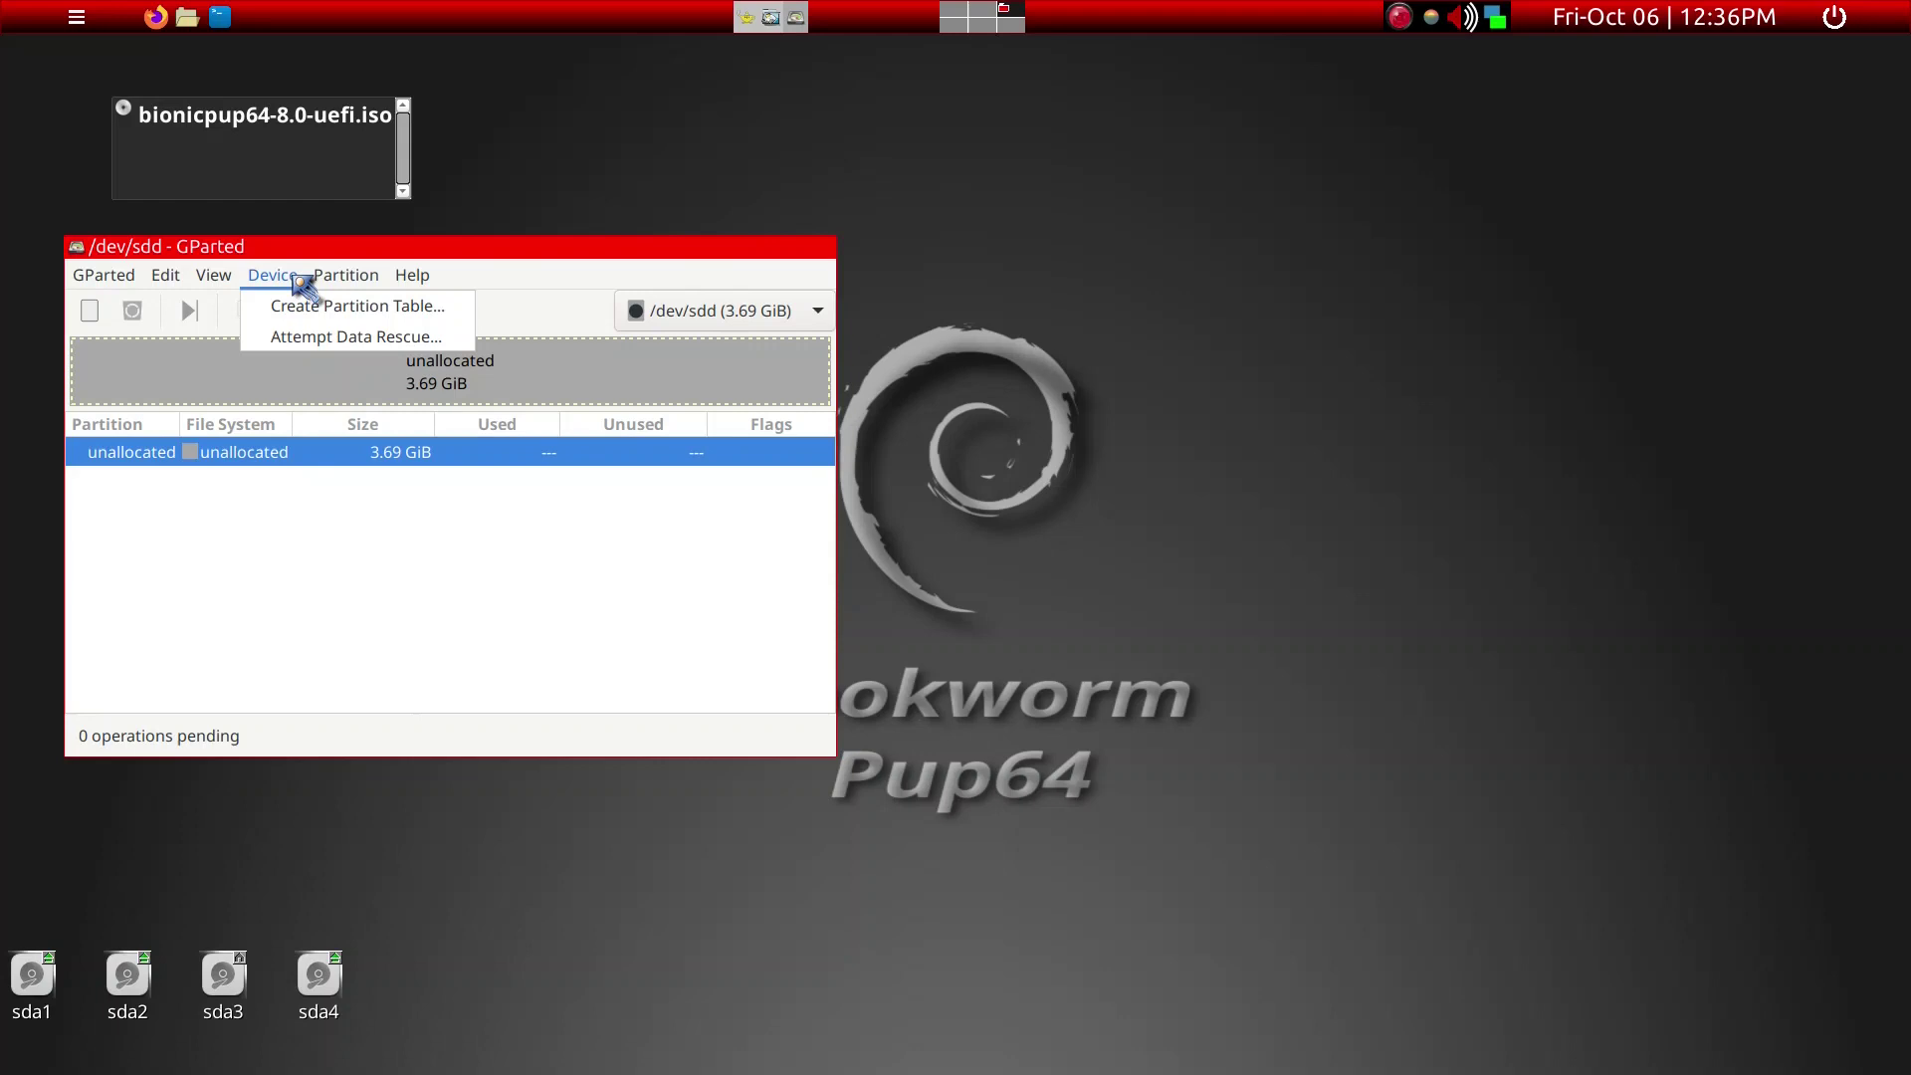
pyautogui.click(299, 282)
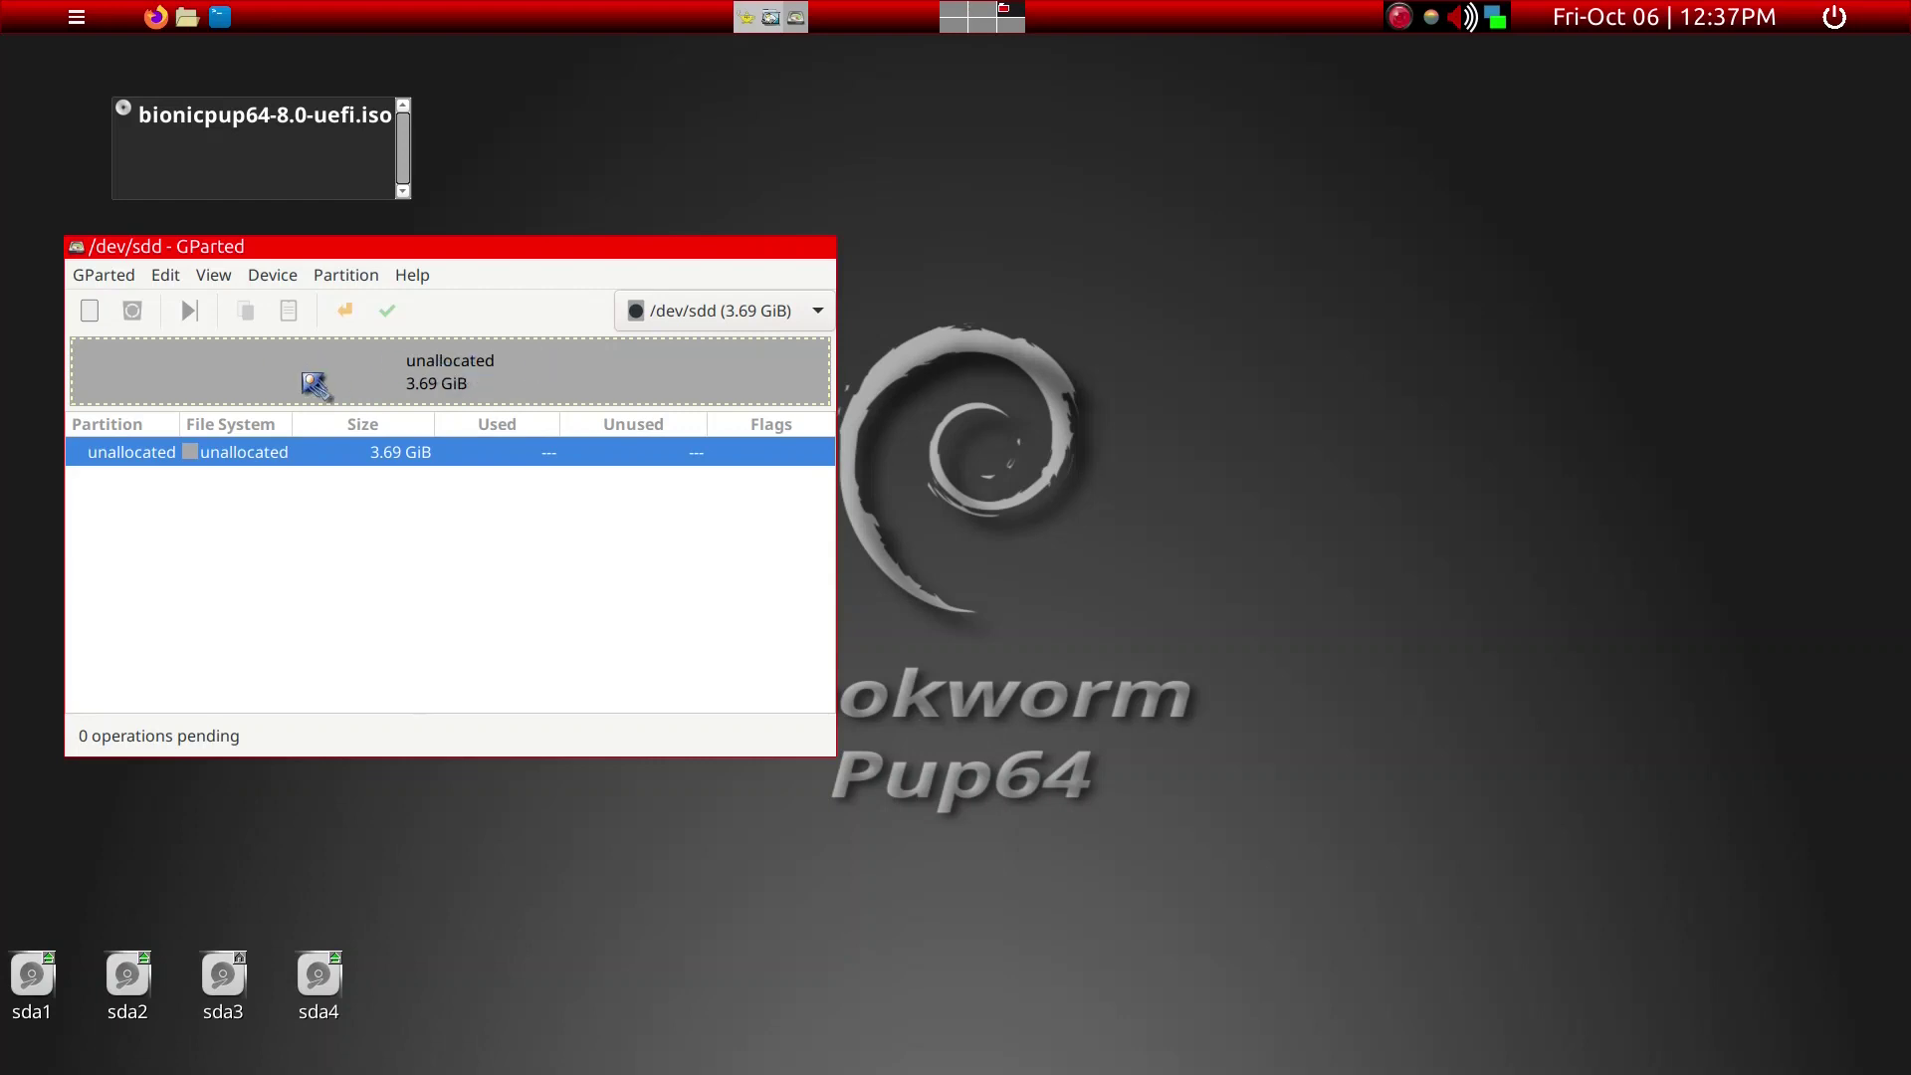
pyautogui.rightClick(304, 375)
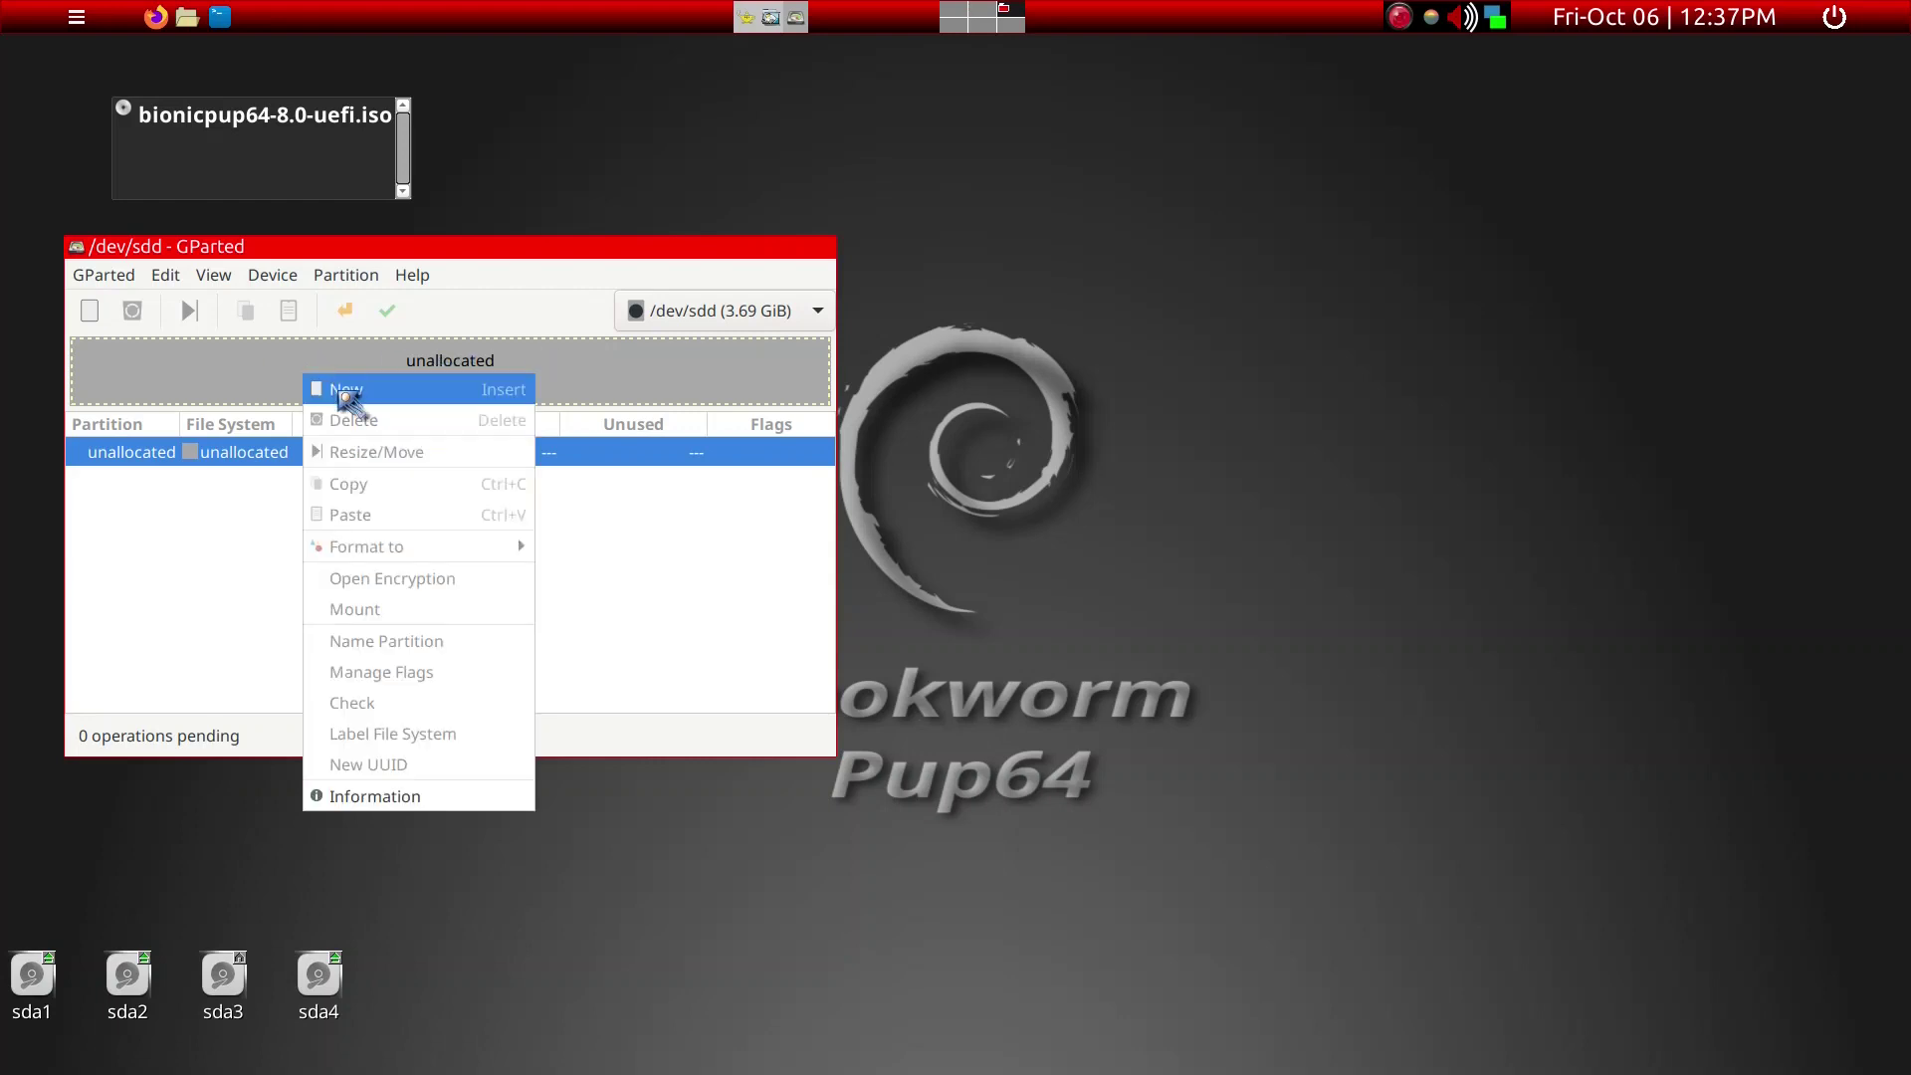
pyautogui.click(342, 391)
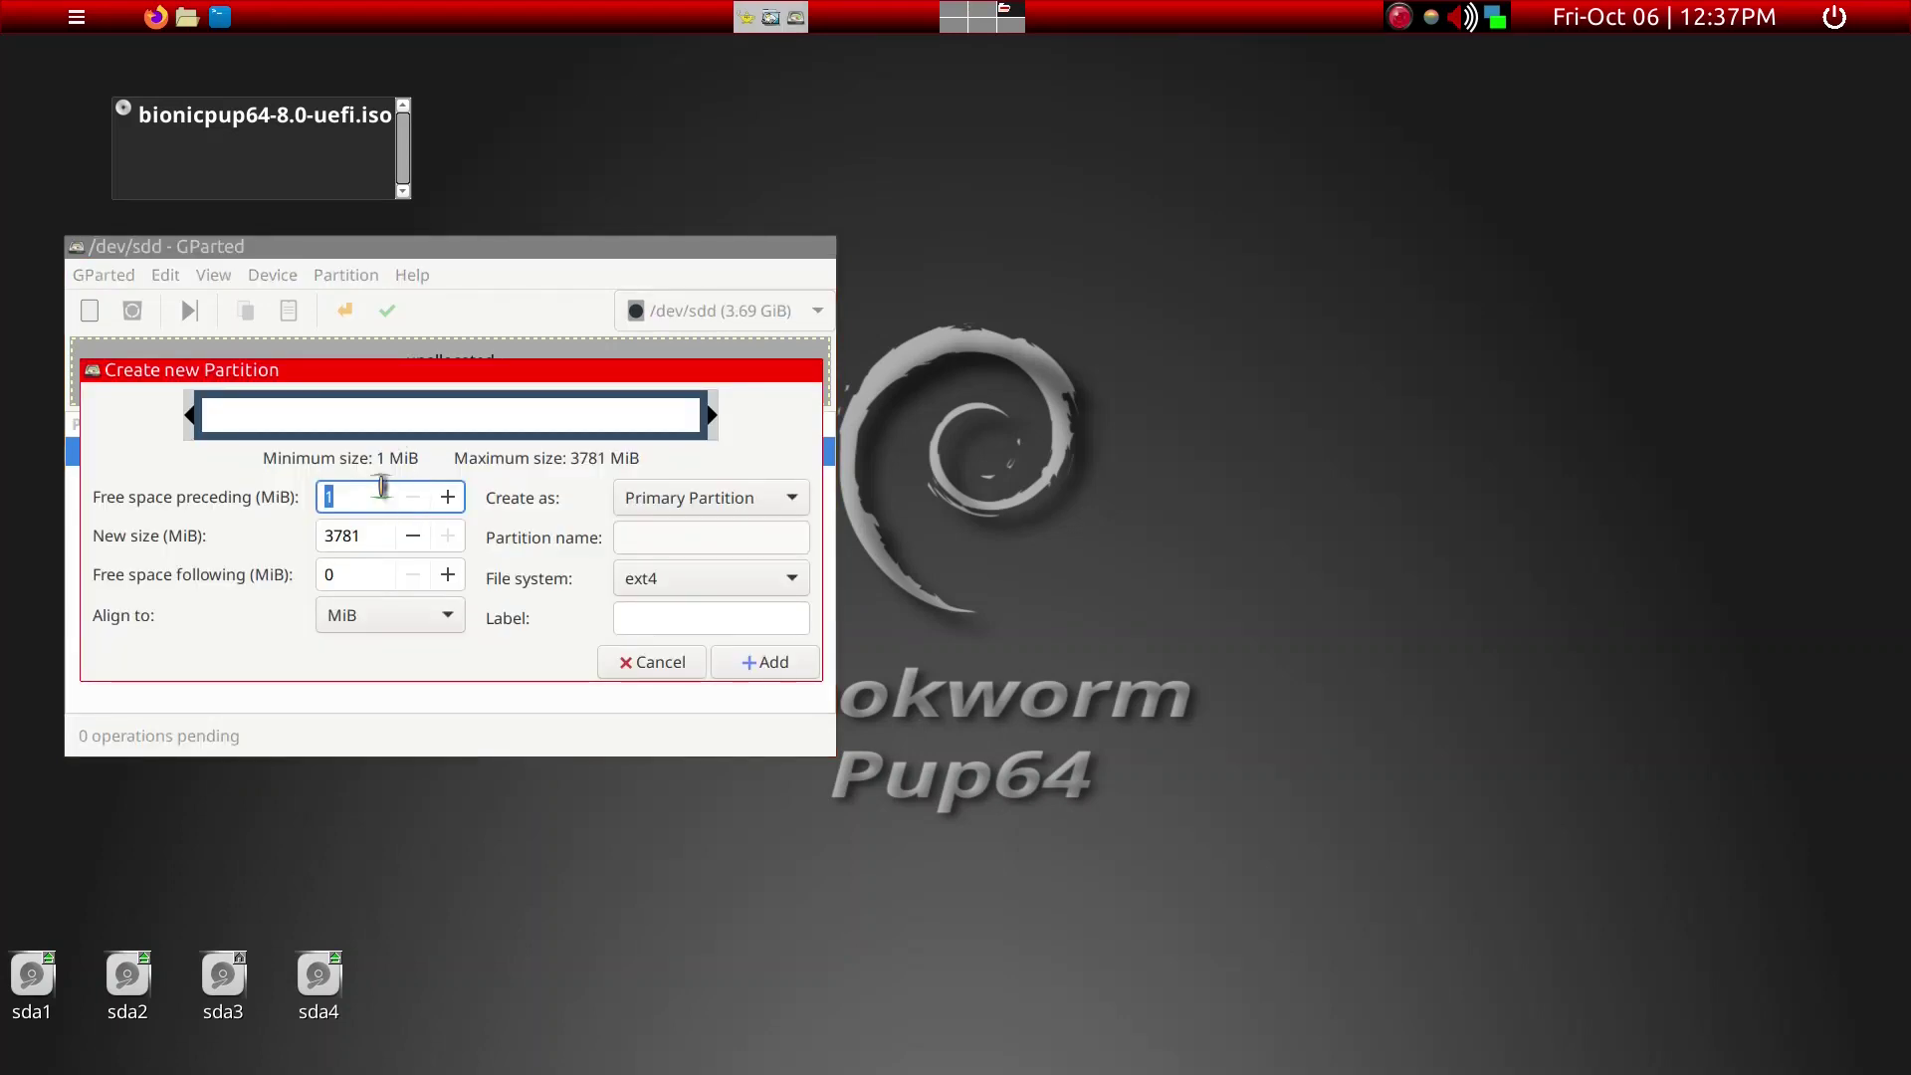
pyautogui.write('100')
pyautogui.click(645, 584)
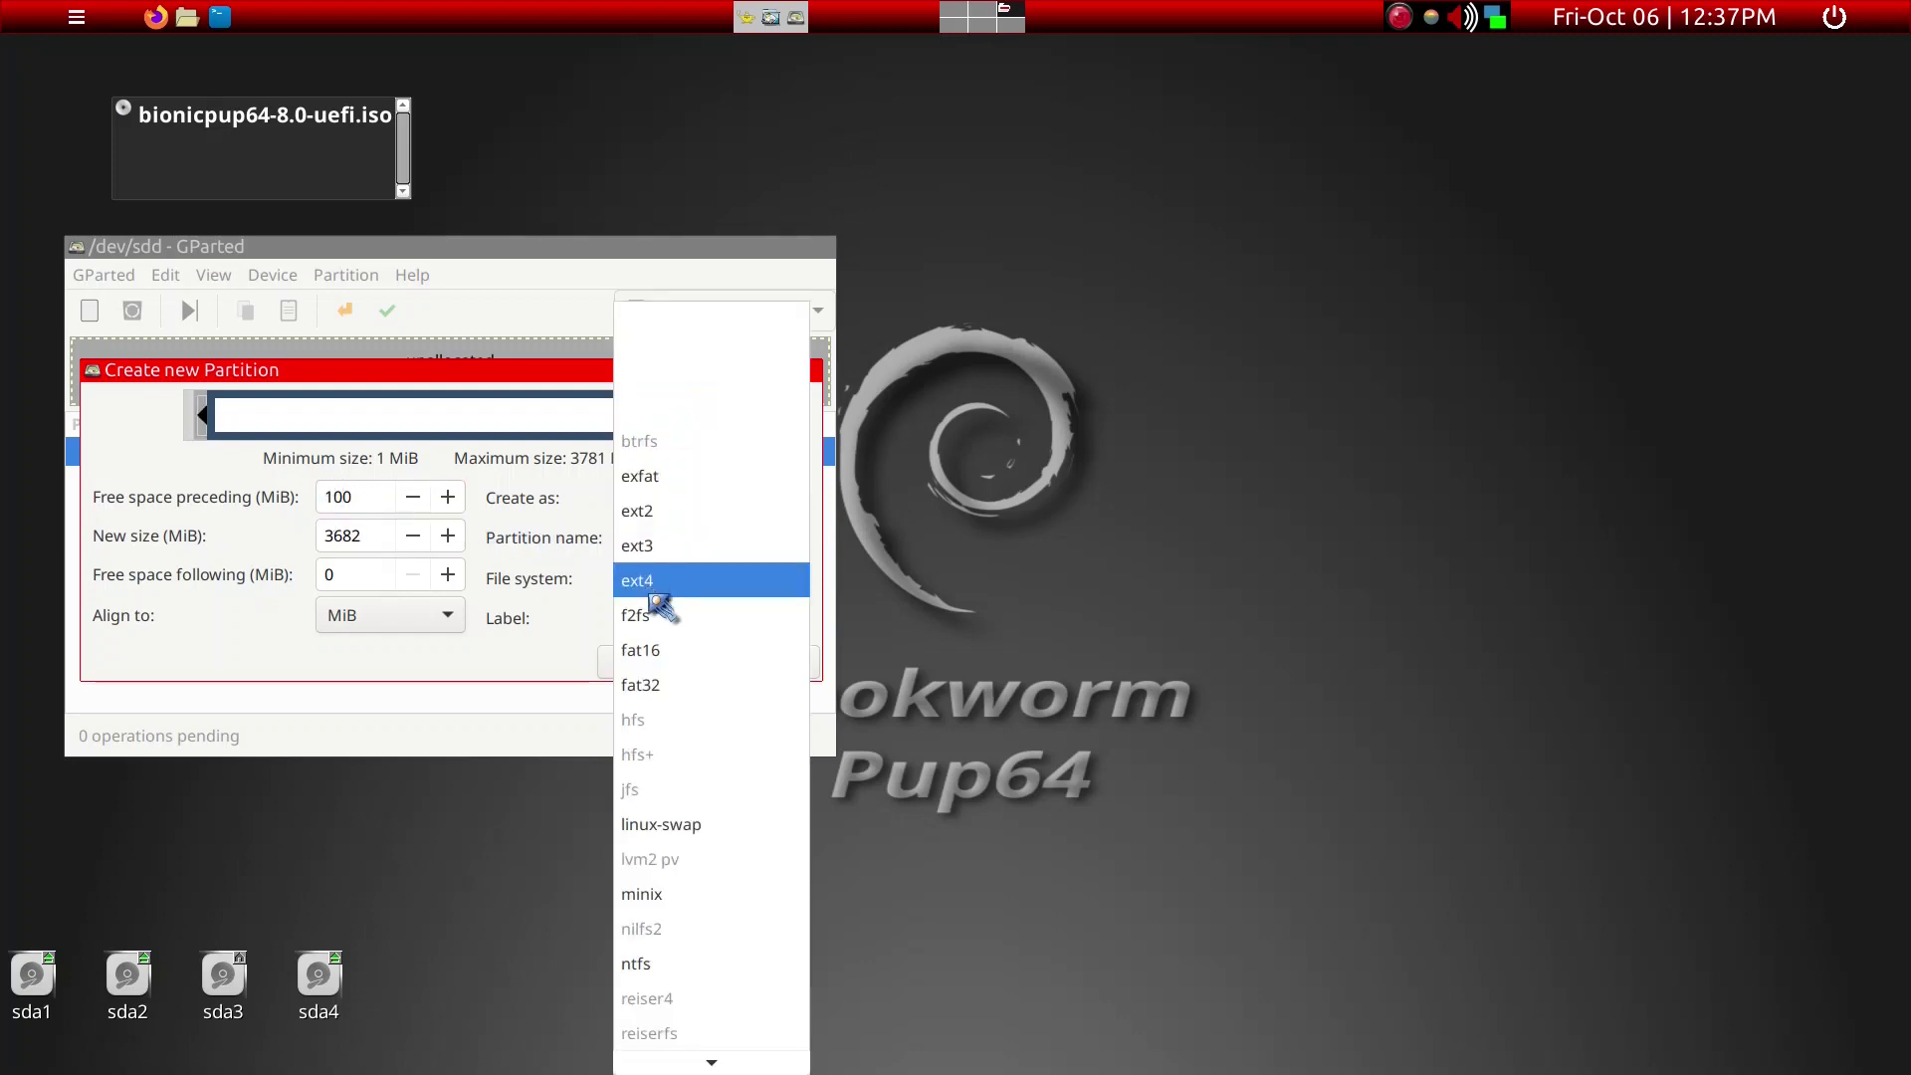
pyautogui.click(674, 684)
pyautogui.click(663, 617)
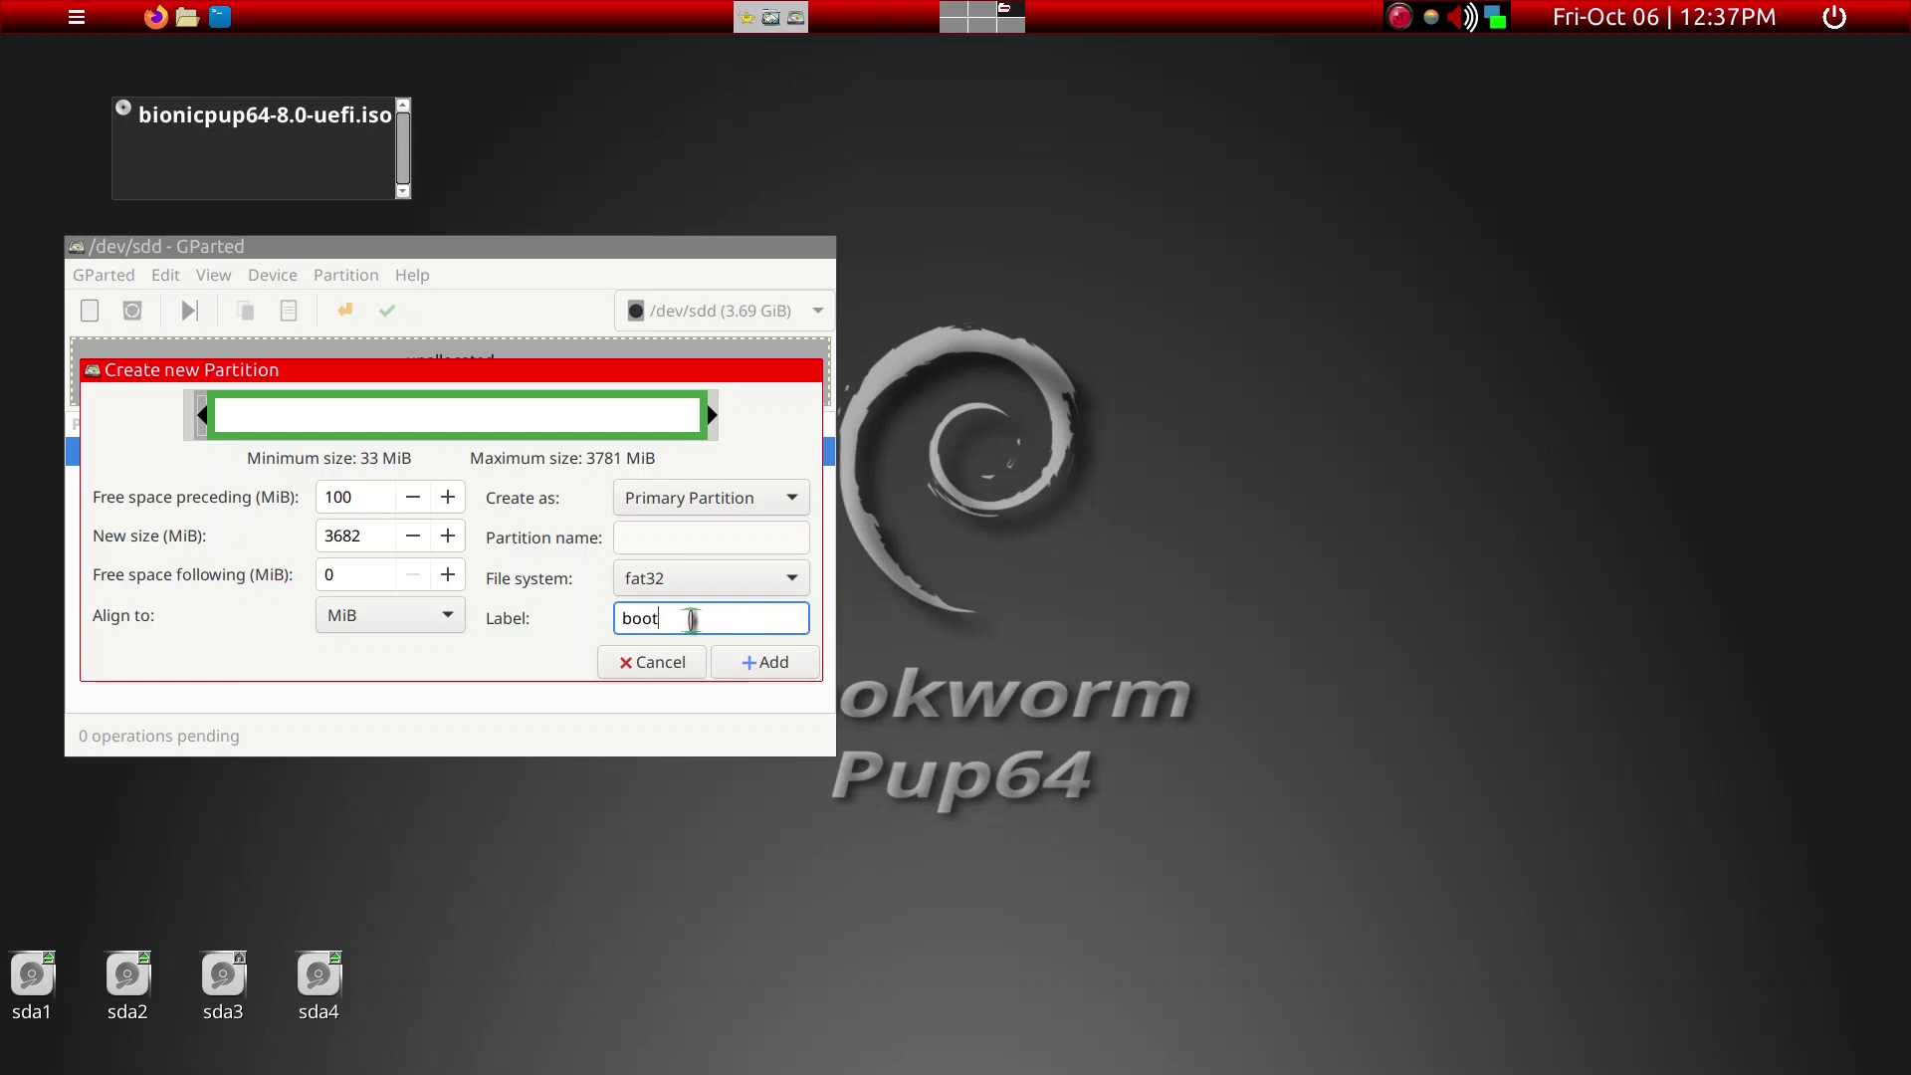
pyautogui.click(810, 664)
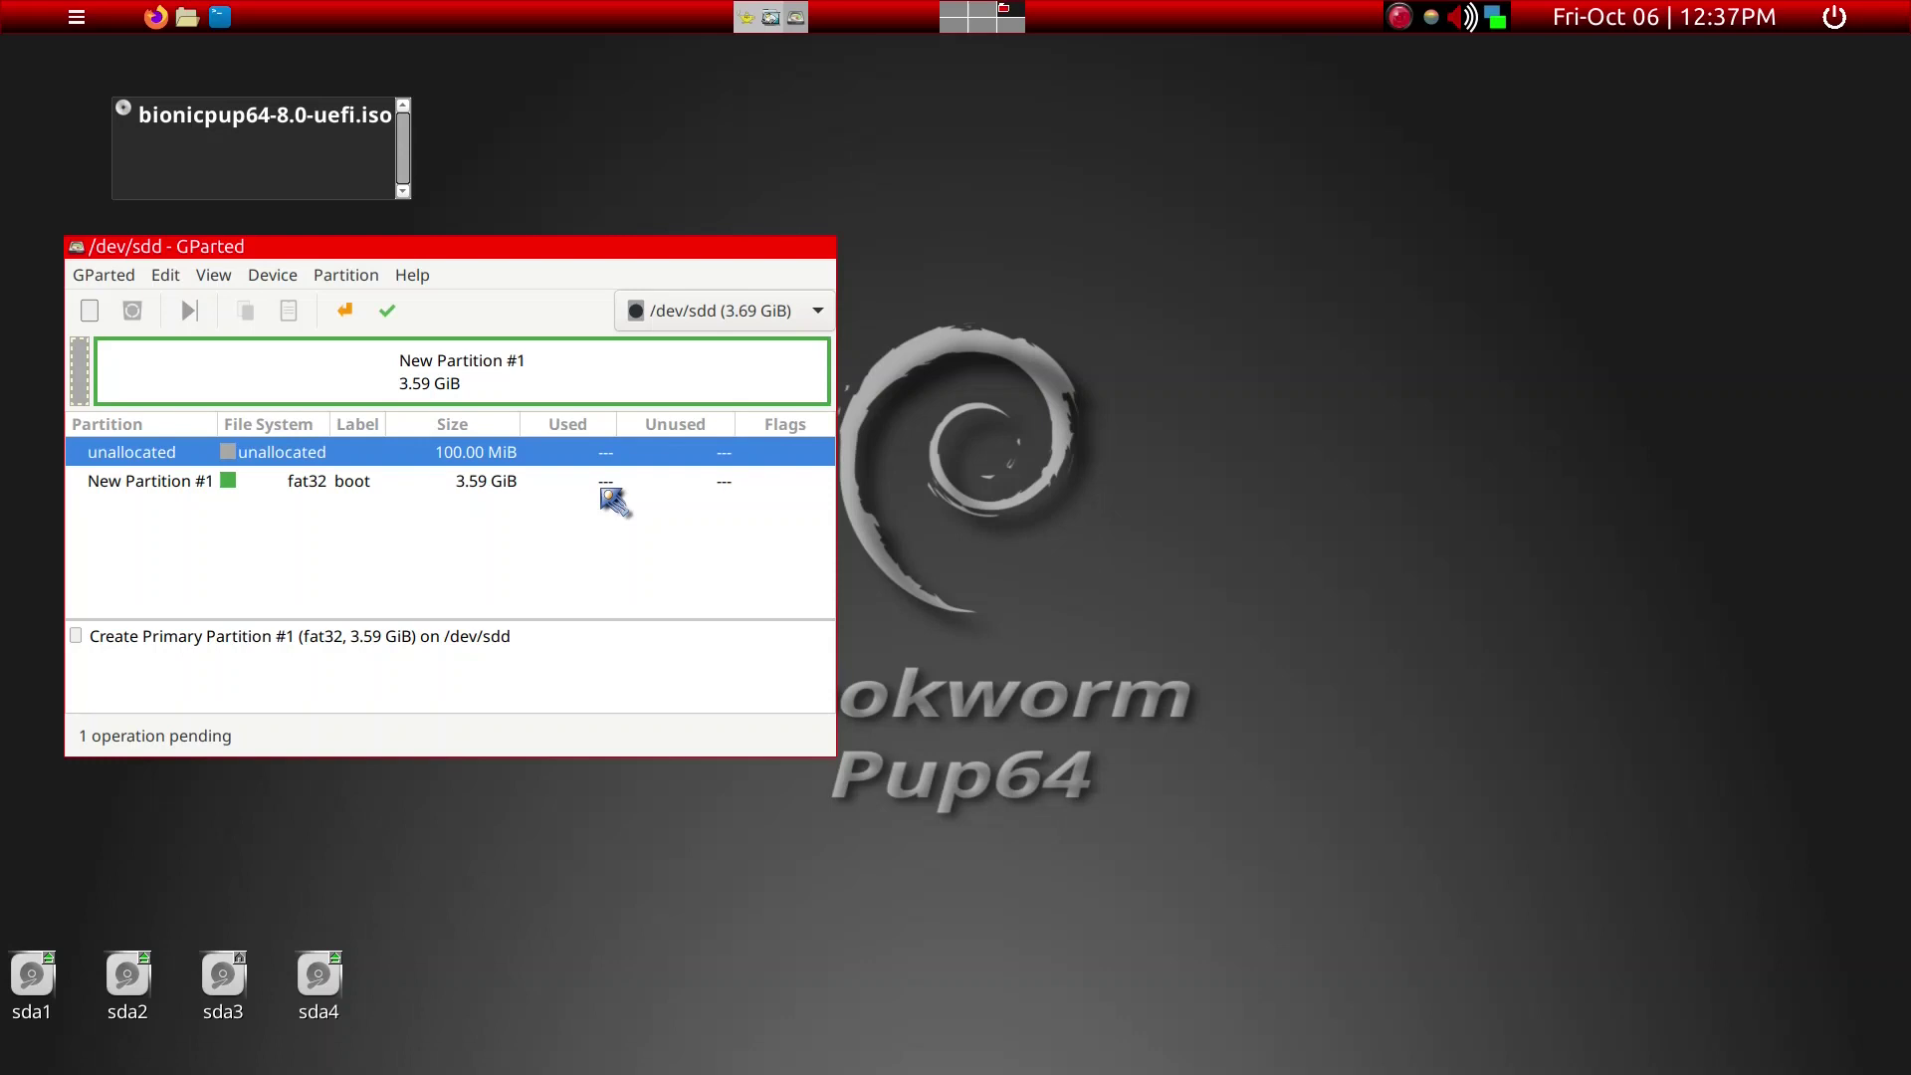
pyautogui.click(419, 397)
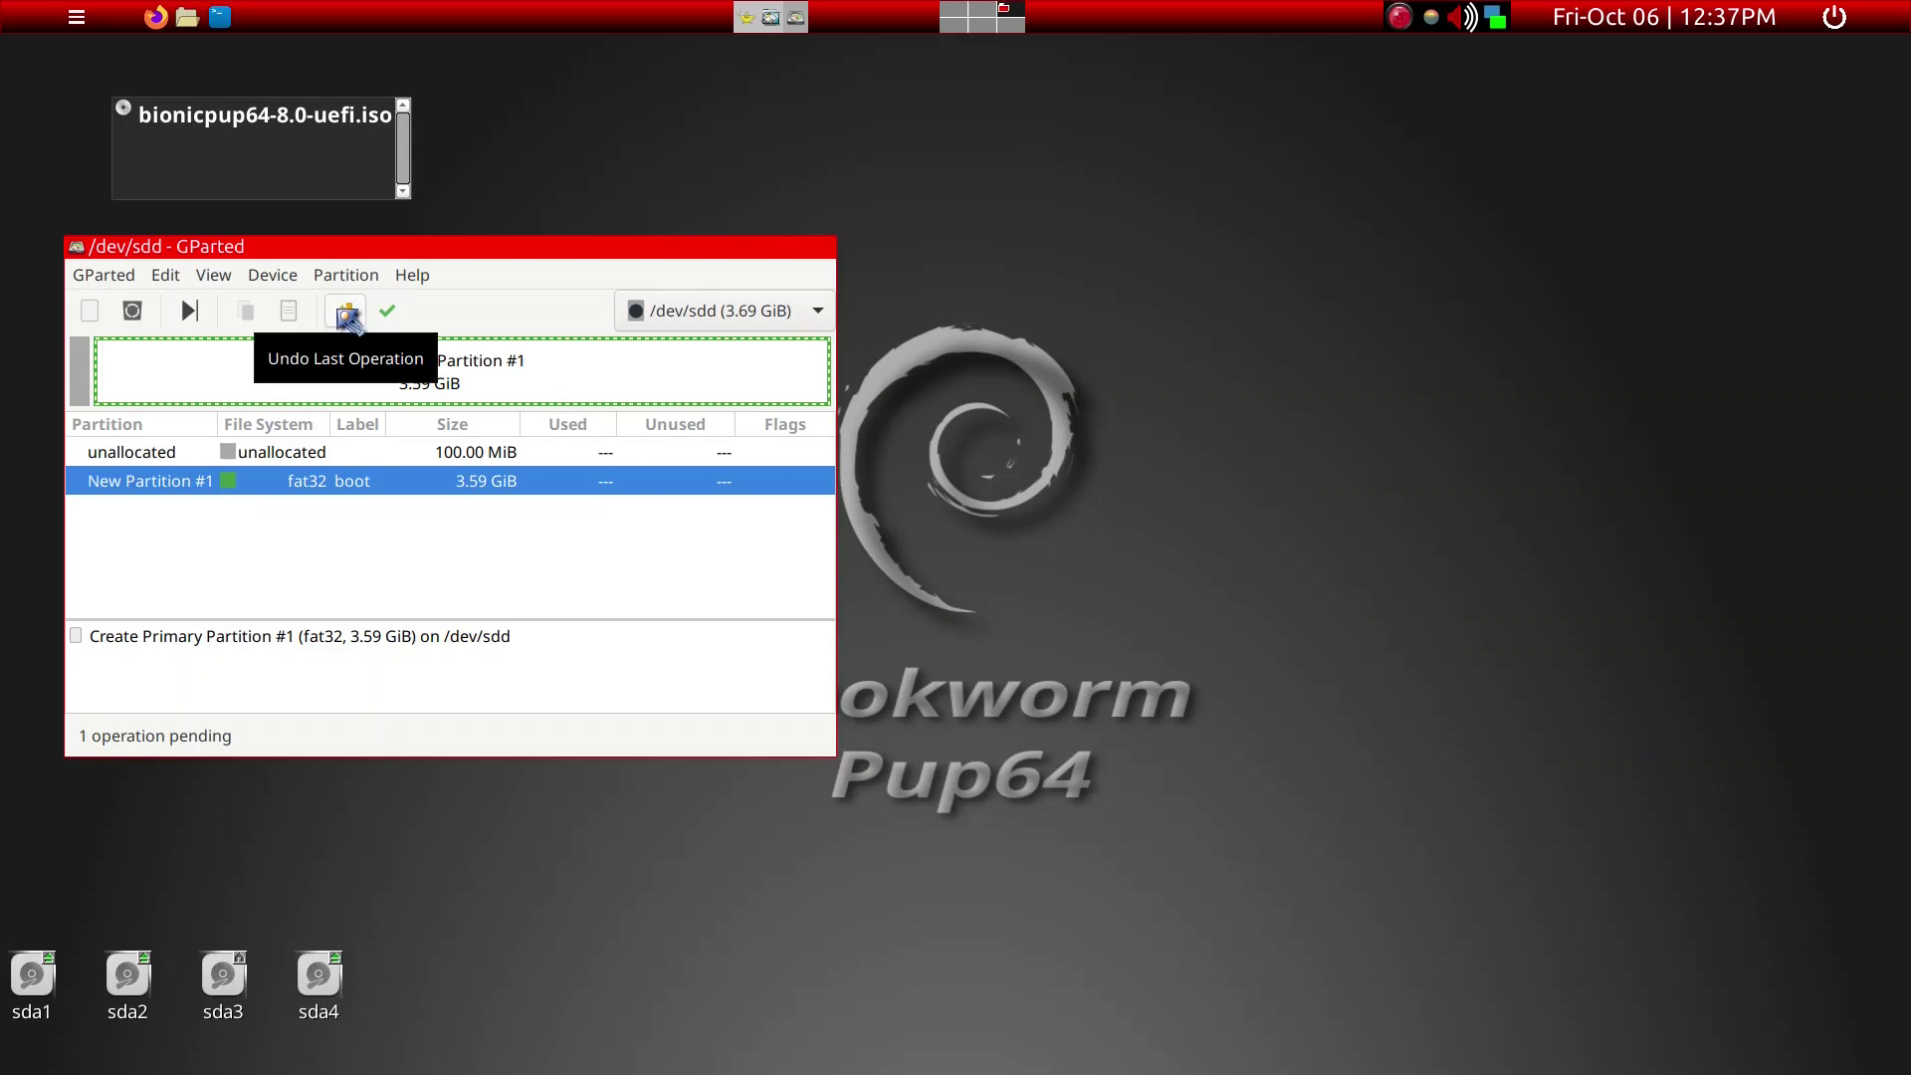
# - Undo that operation and queue a 100 MiB fat32 partition labelled boot at the card's start
pyautogui.click(346, 312)
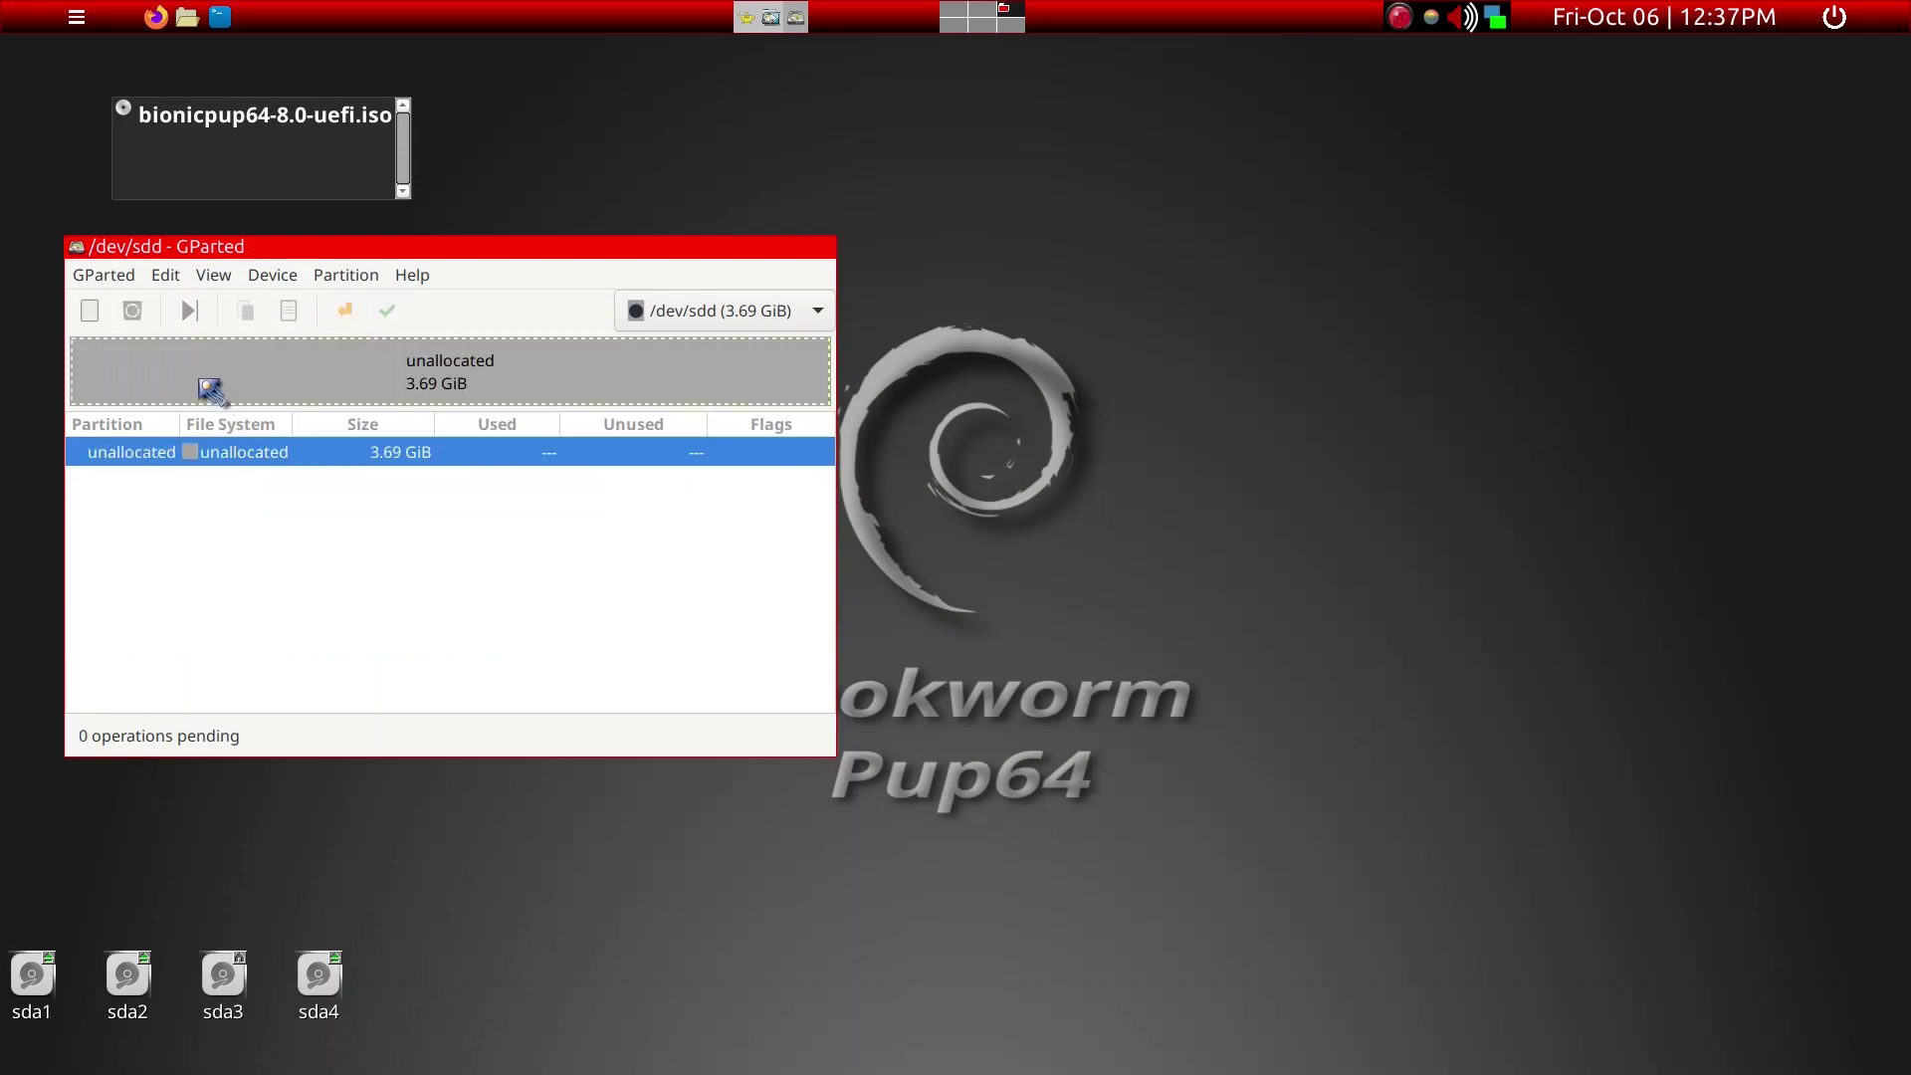
pyautogui.rightClick(209, 389)
pyautogui.click(239, 393)
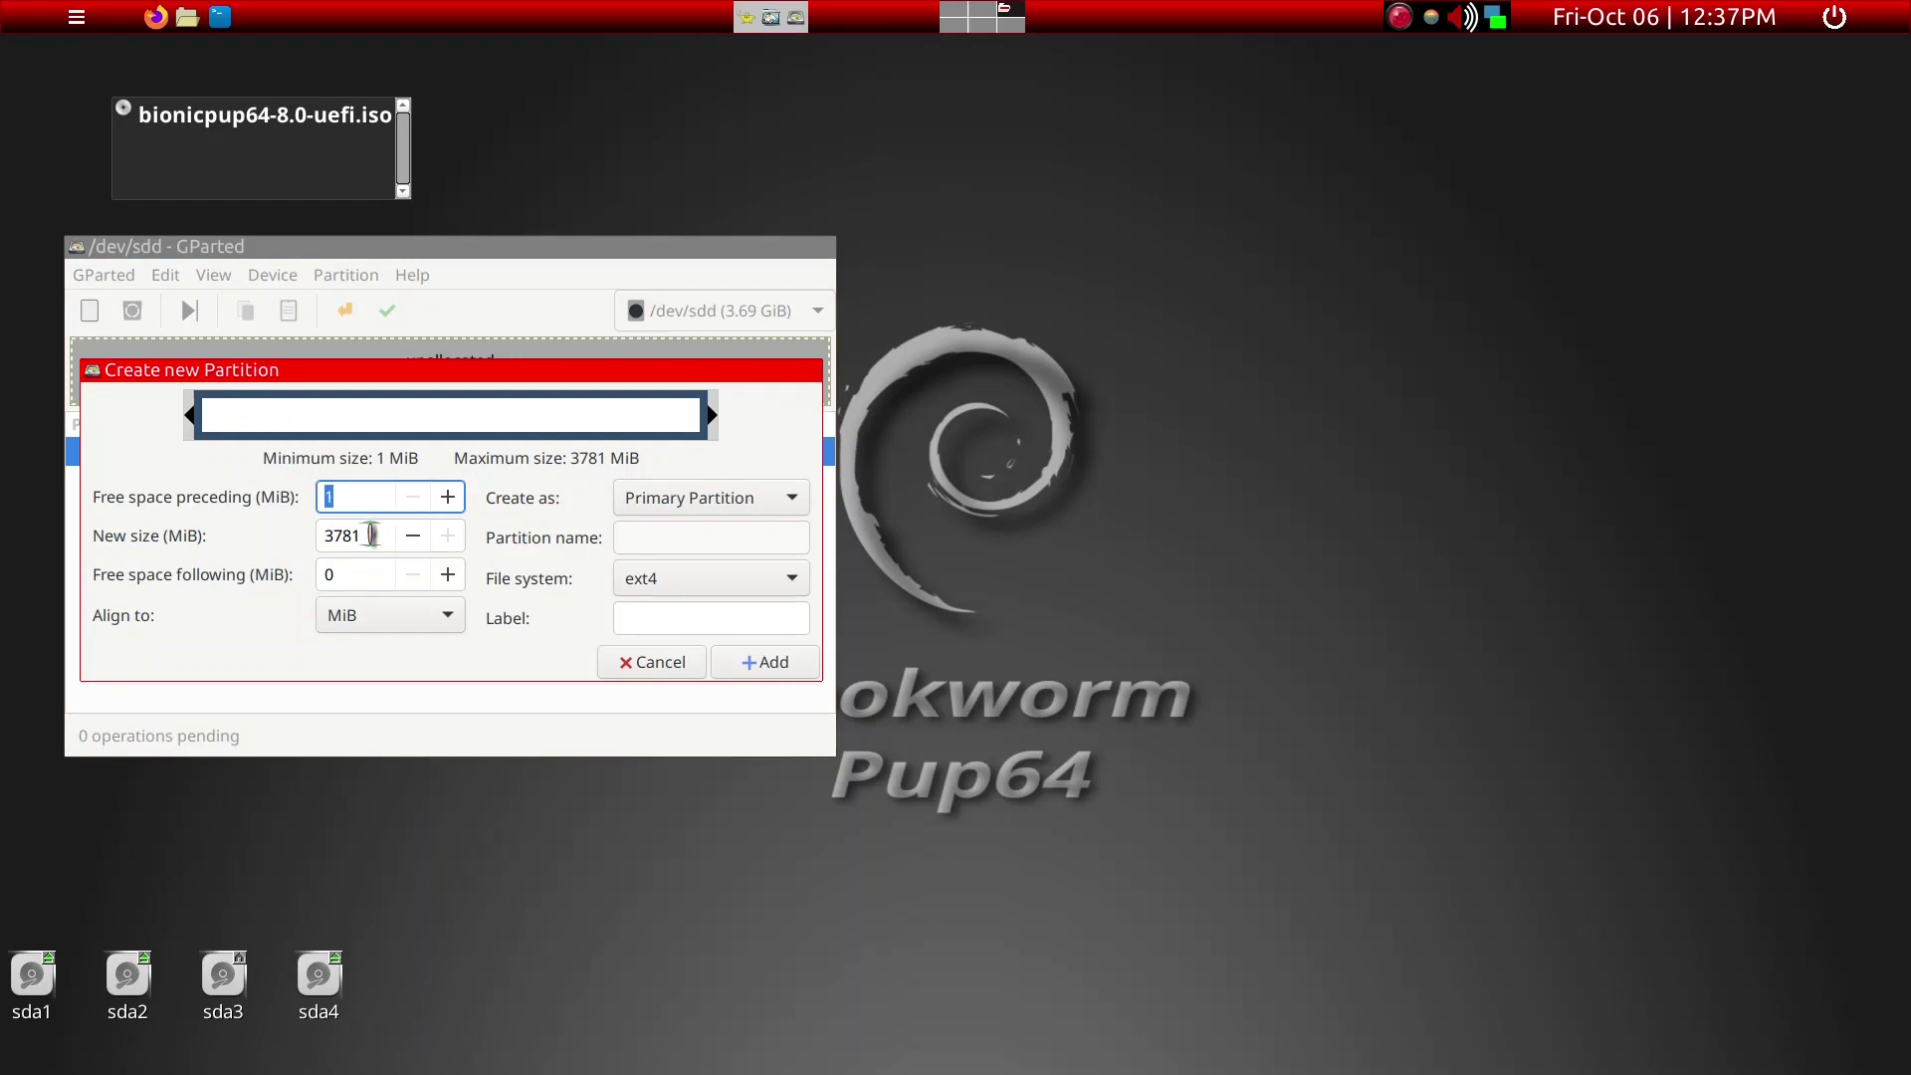
pyautogui.click(347, 538)
pyautogui.moveTo(368, 538); pyautogui.dragTo(214, 539)
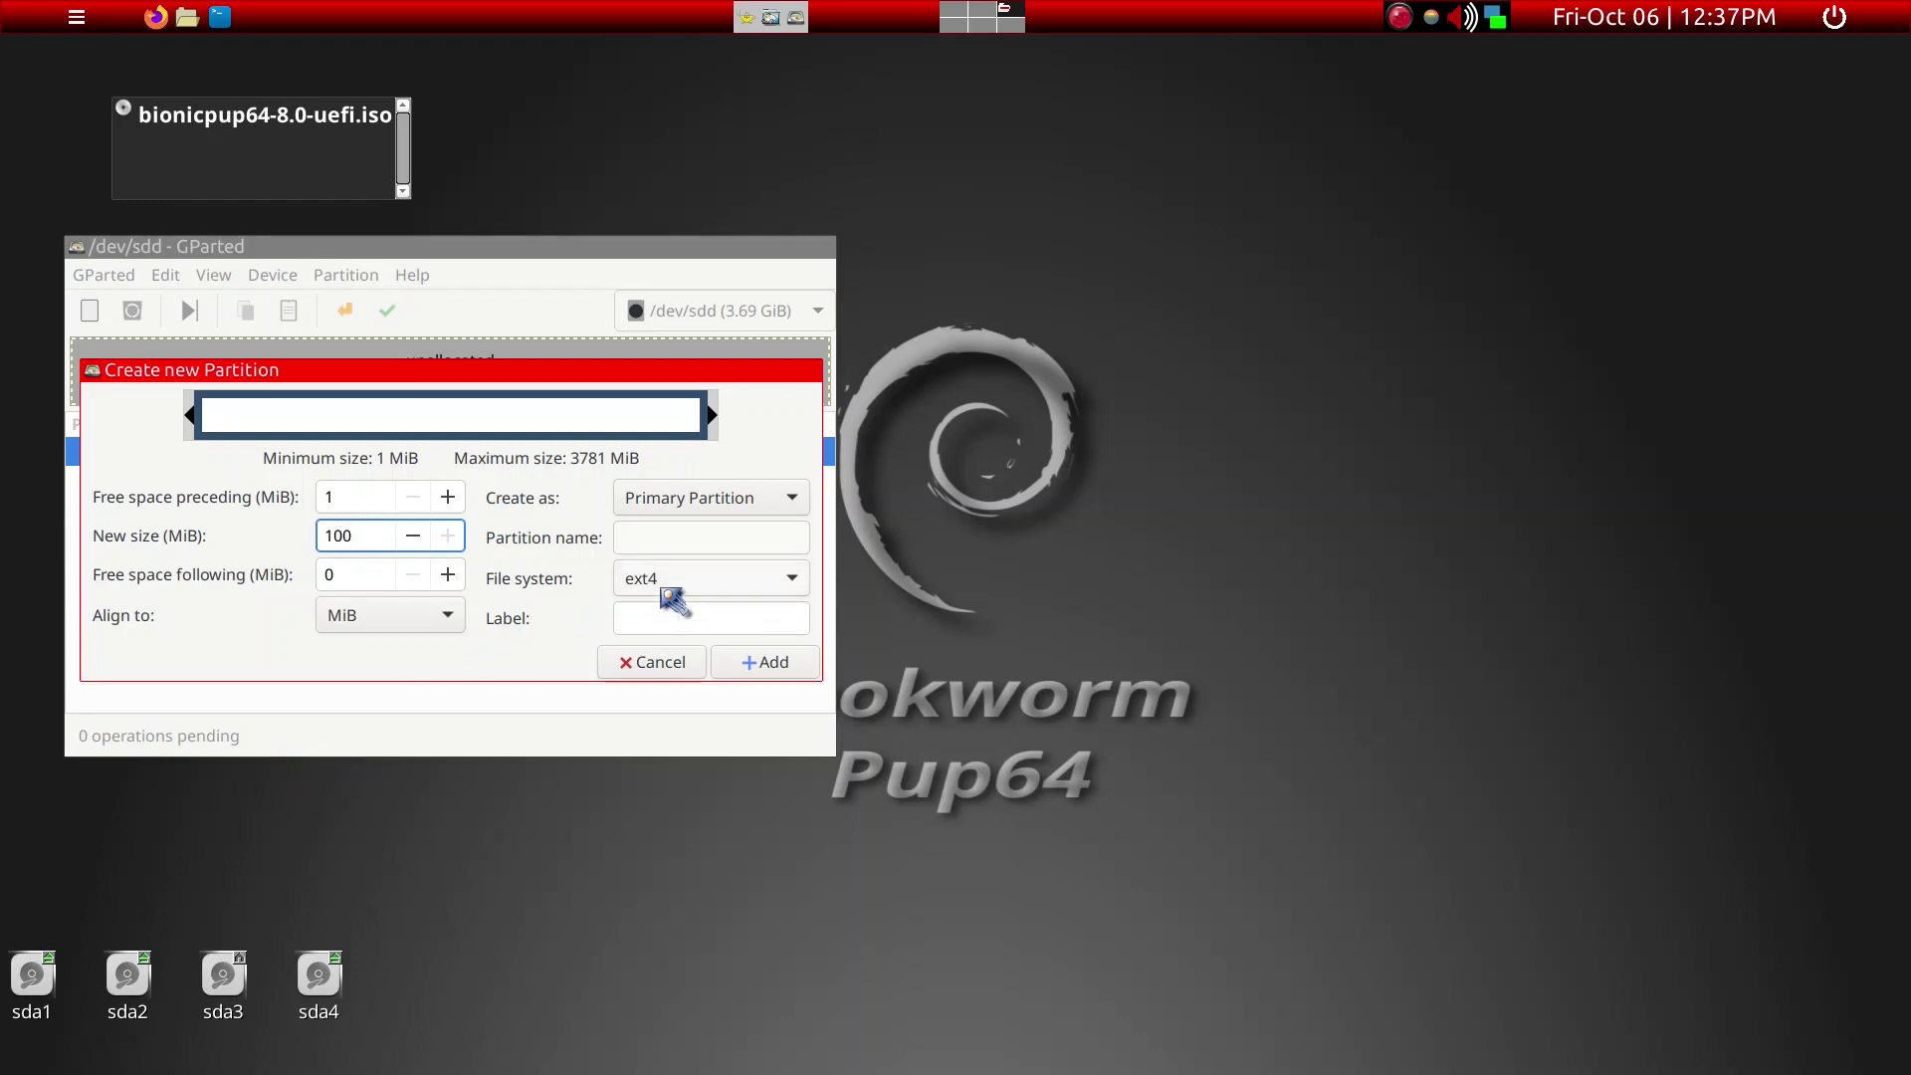
pyautogui.click(673, 587)
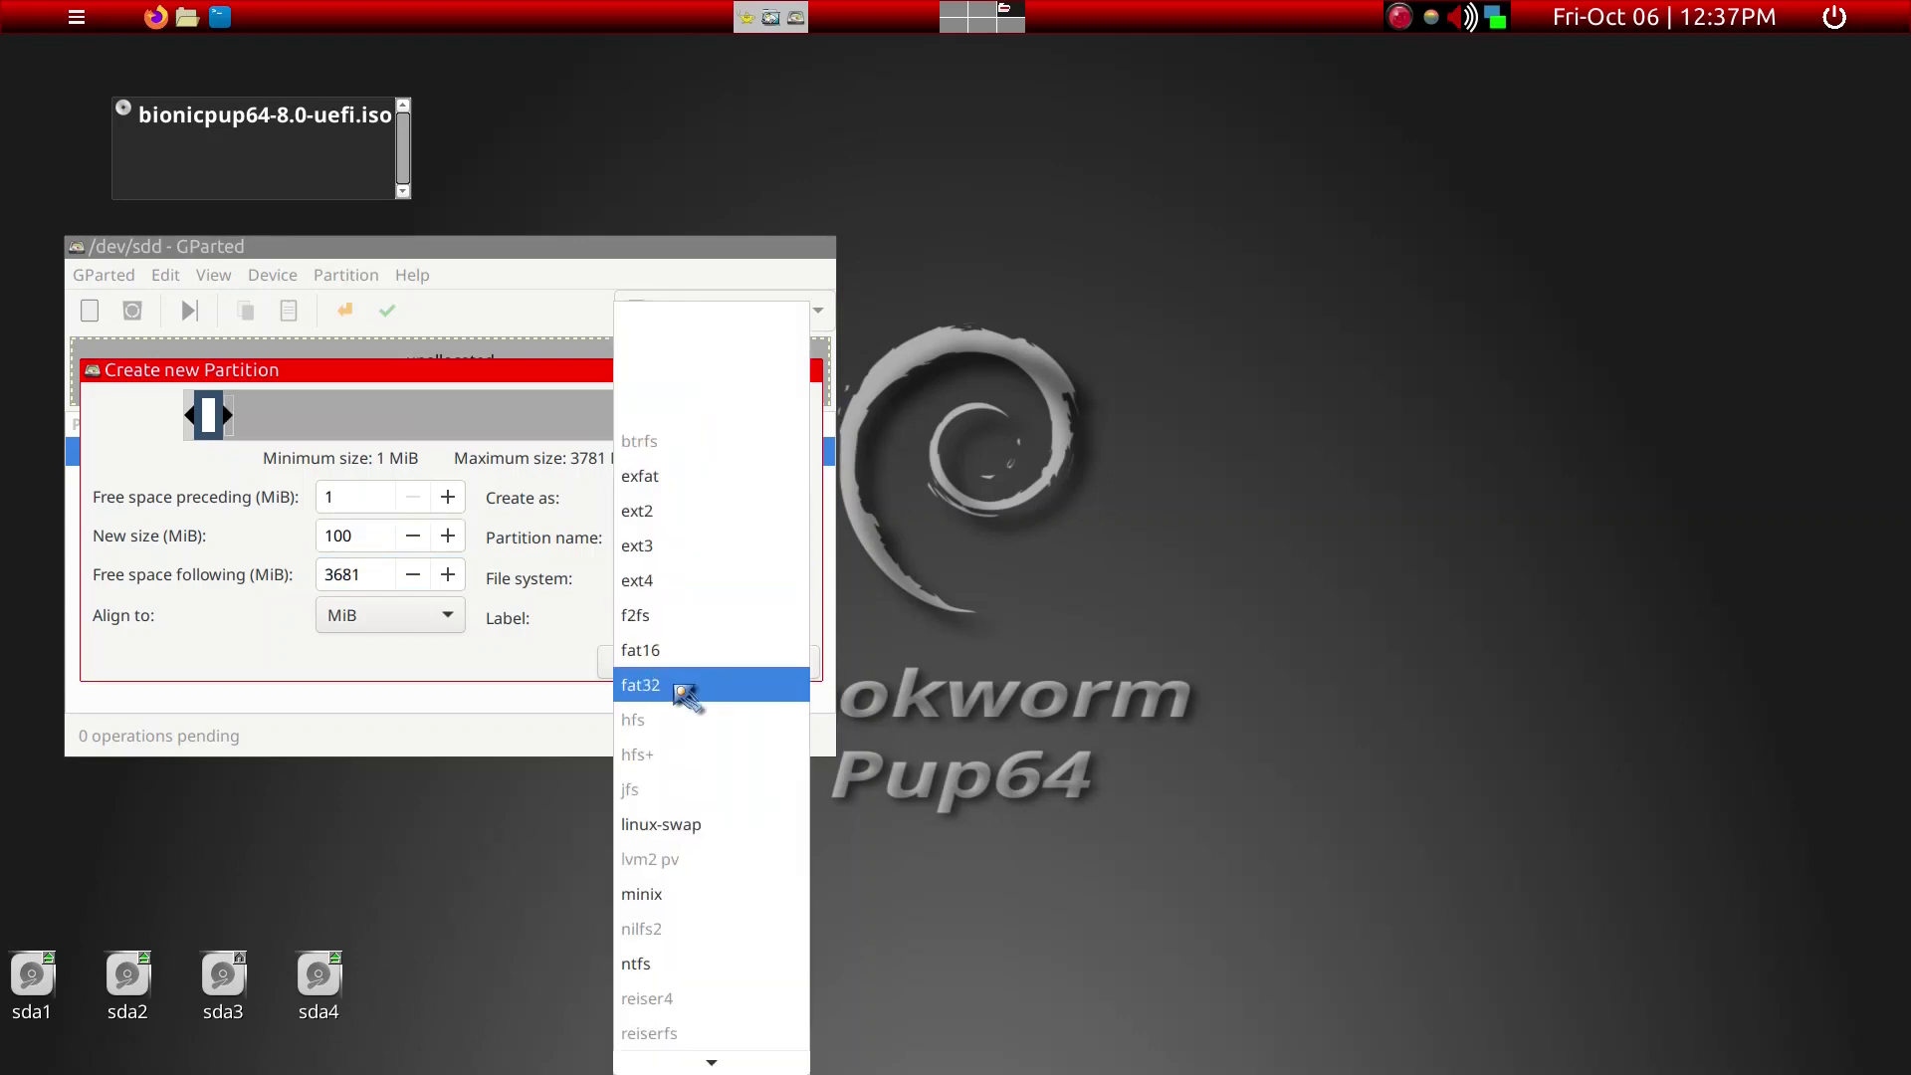
pyautogui.click(681, 685)
pyautogui.click(658, 624)
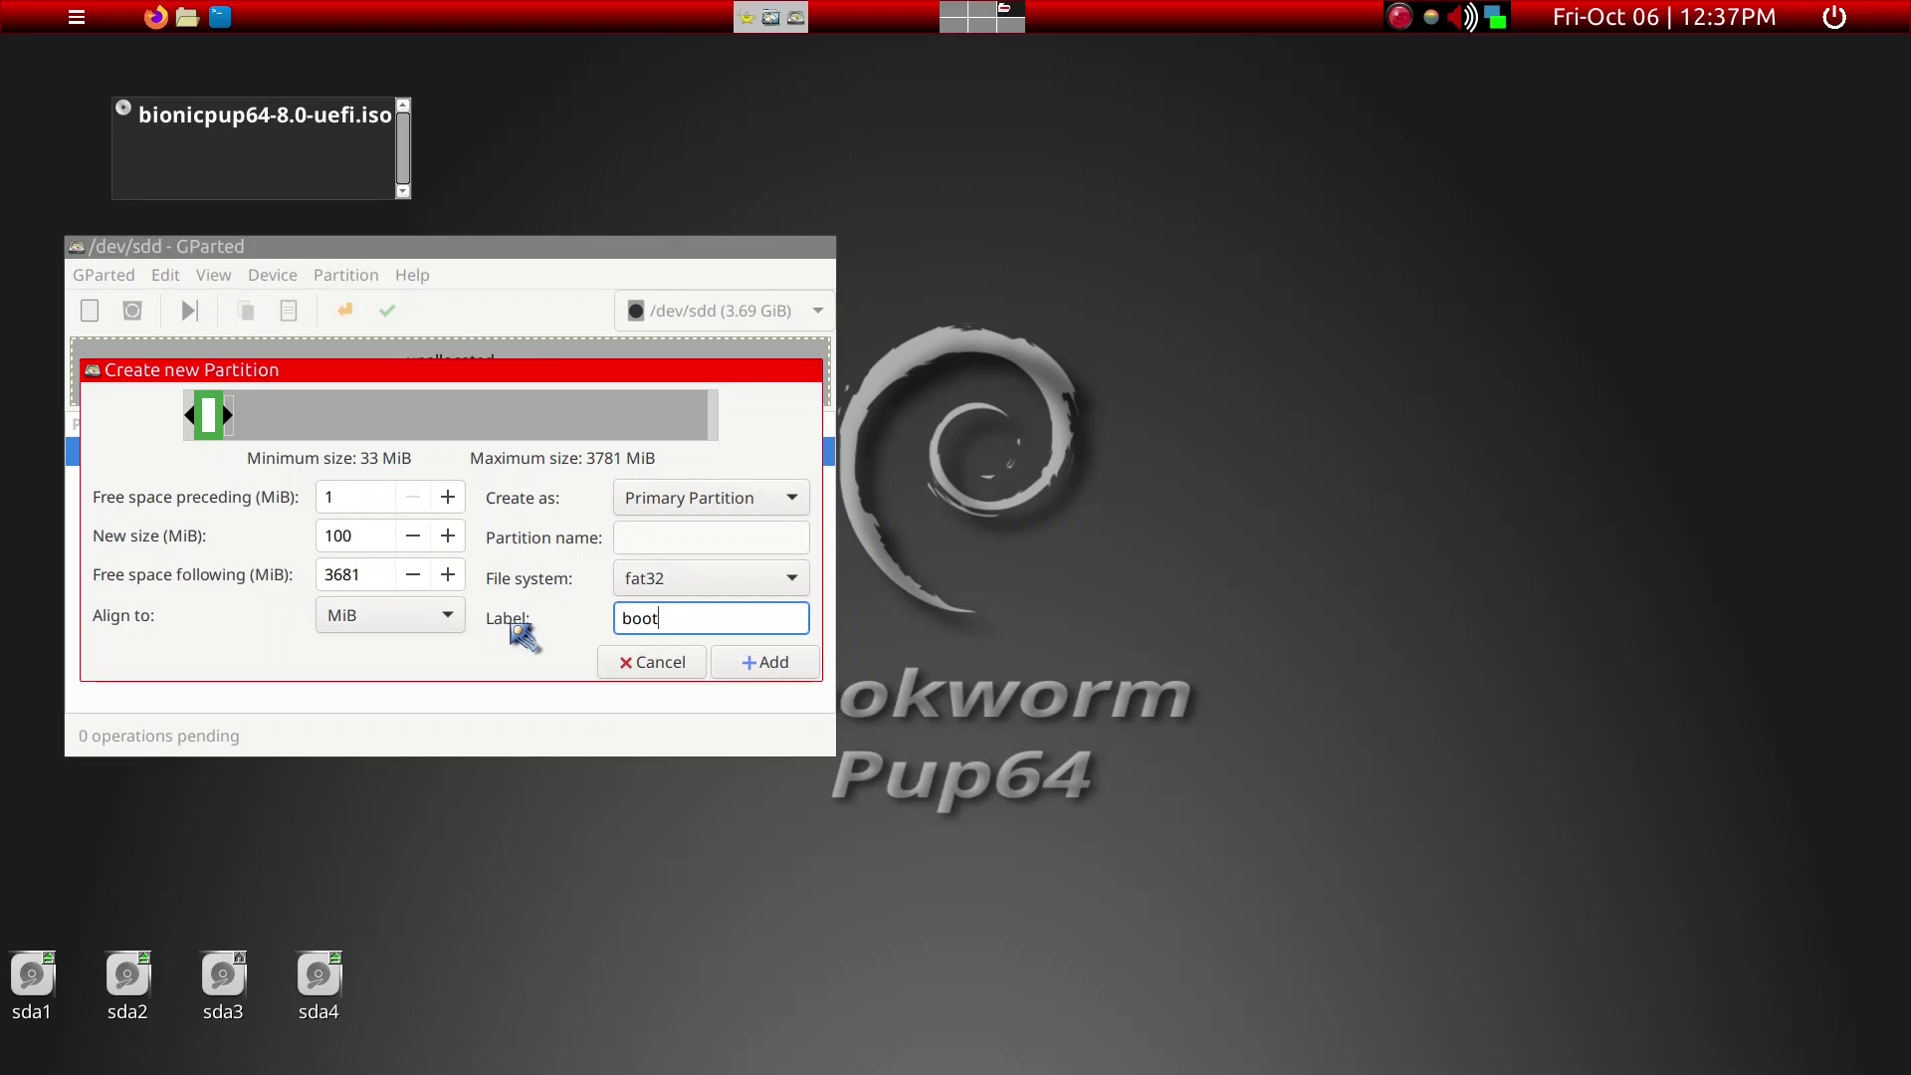
pyautogui.click(766, 662)
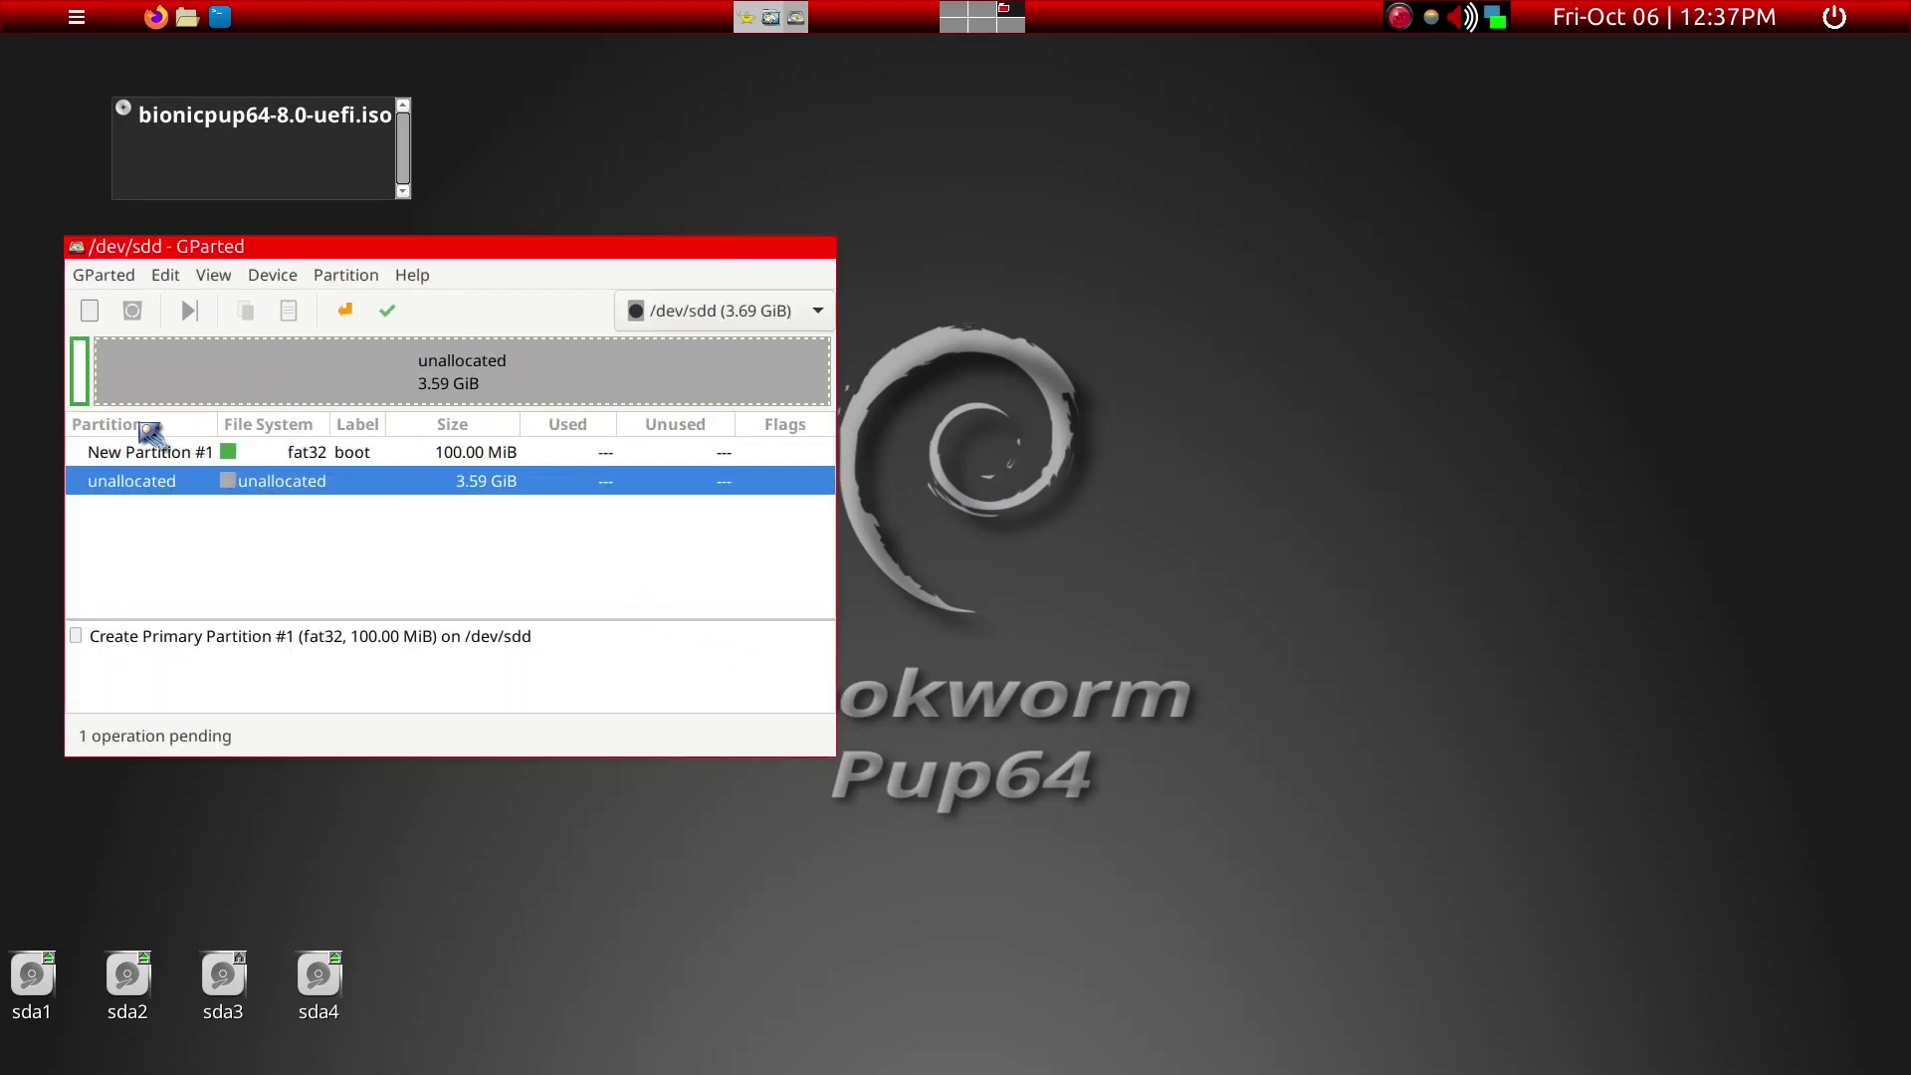
# - Queue a 2.80 GiB ext4 primary partition labelled puppy after the boot partition
pyautogui.rightClick(107, 388)
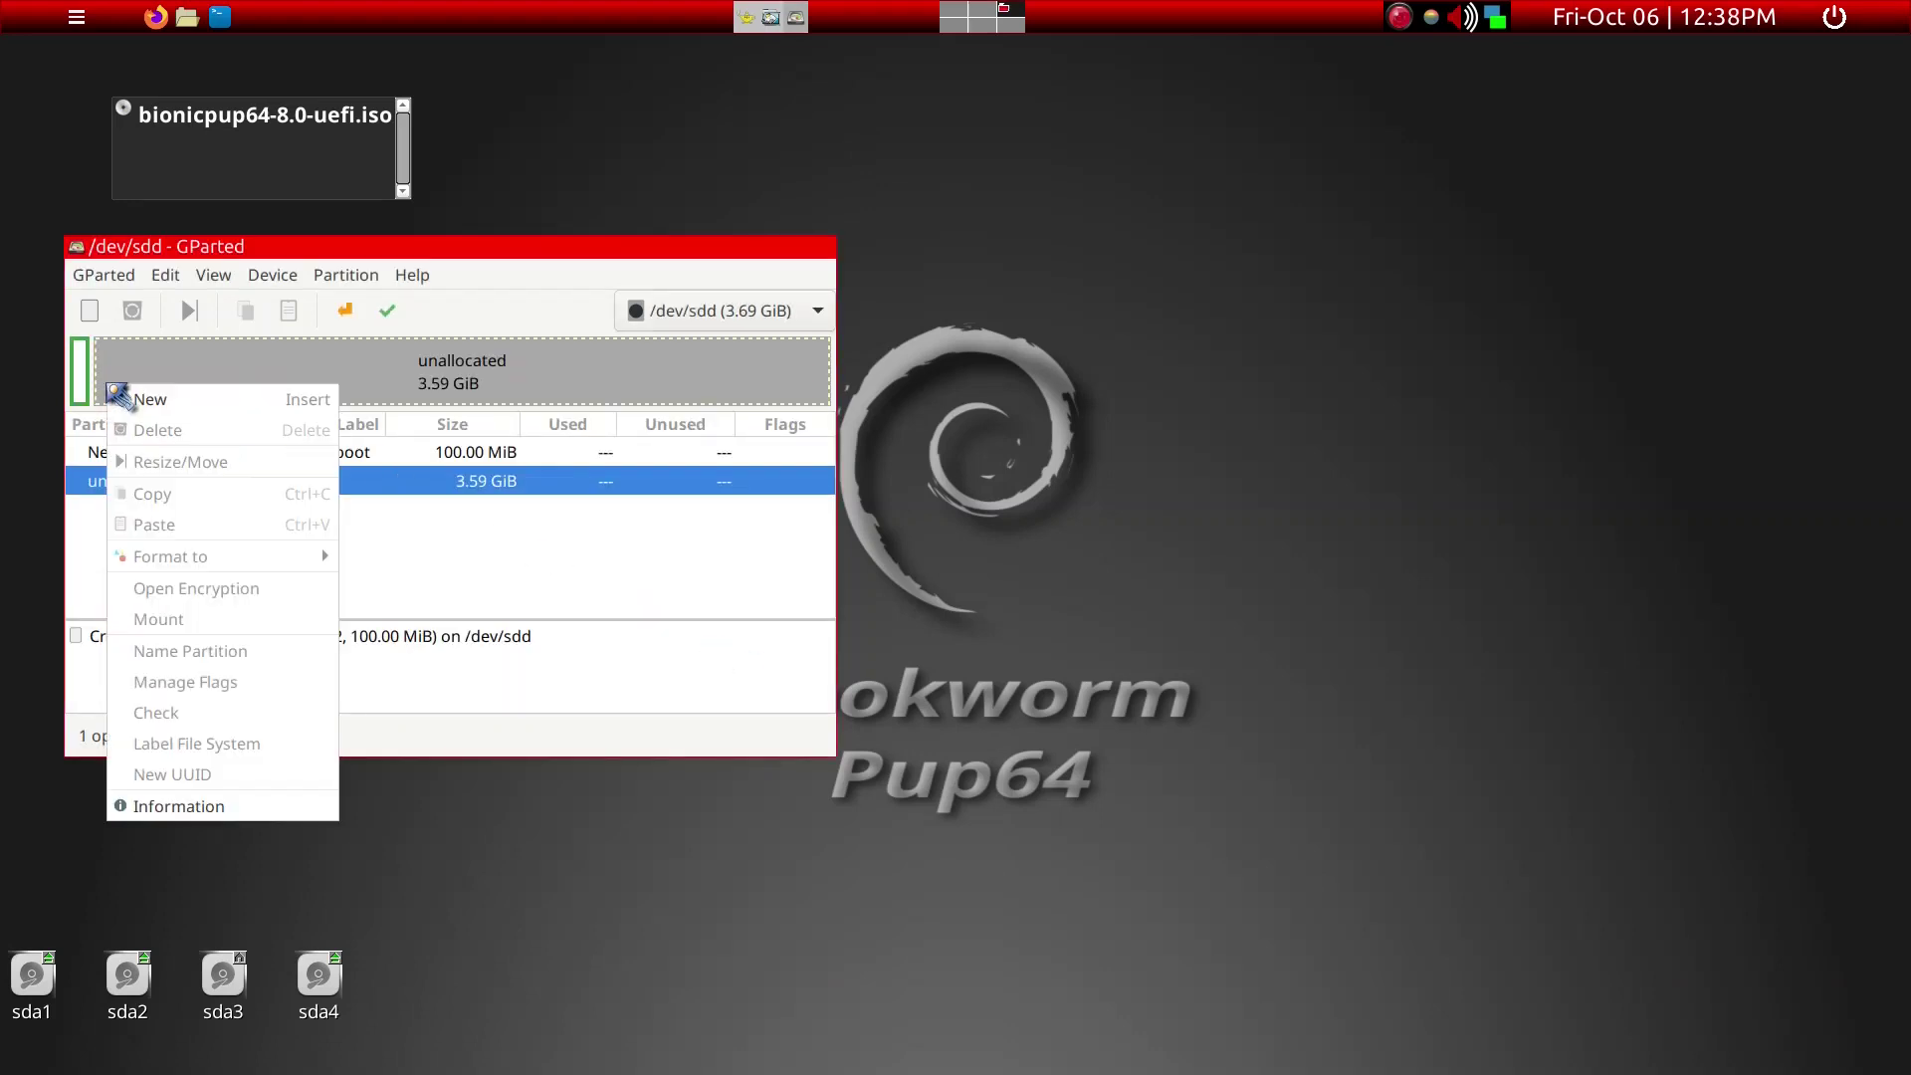
pyautogui.click(126, 398)
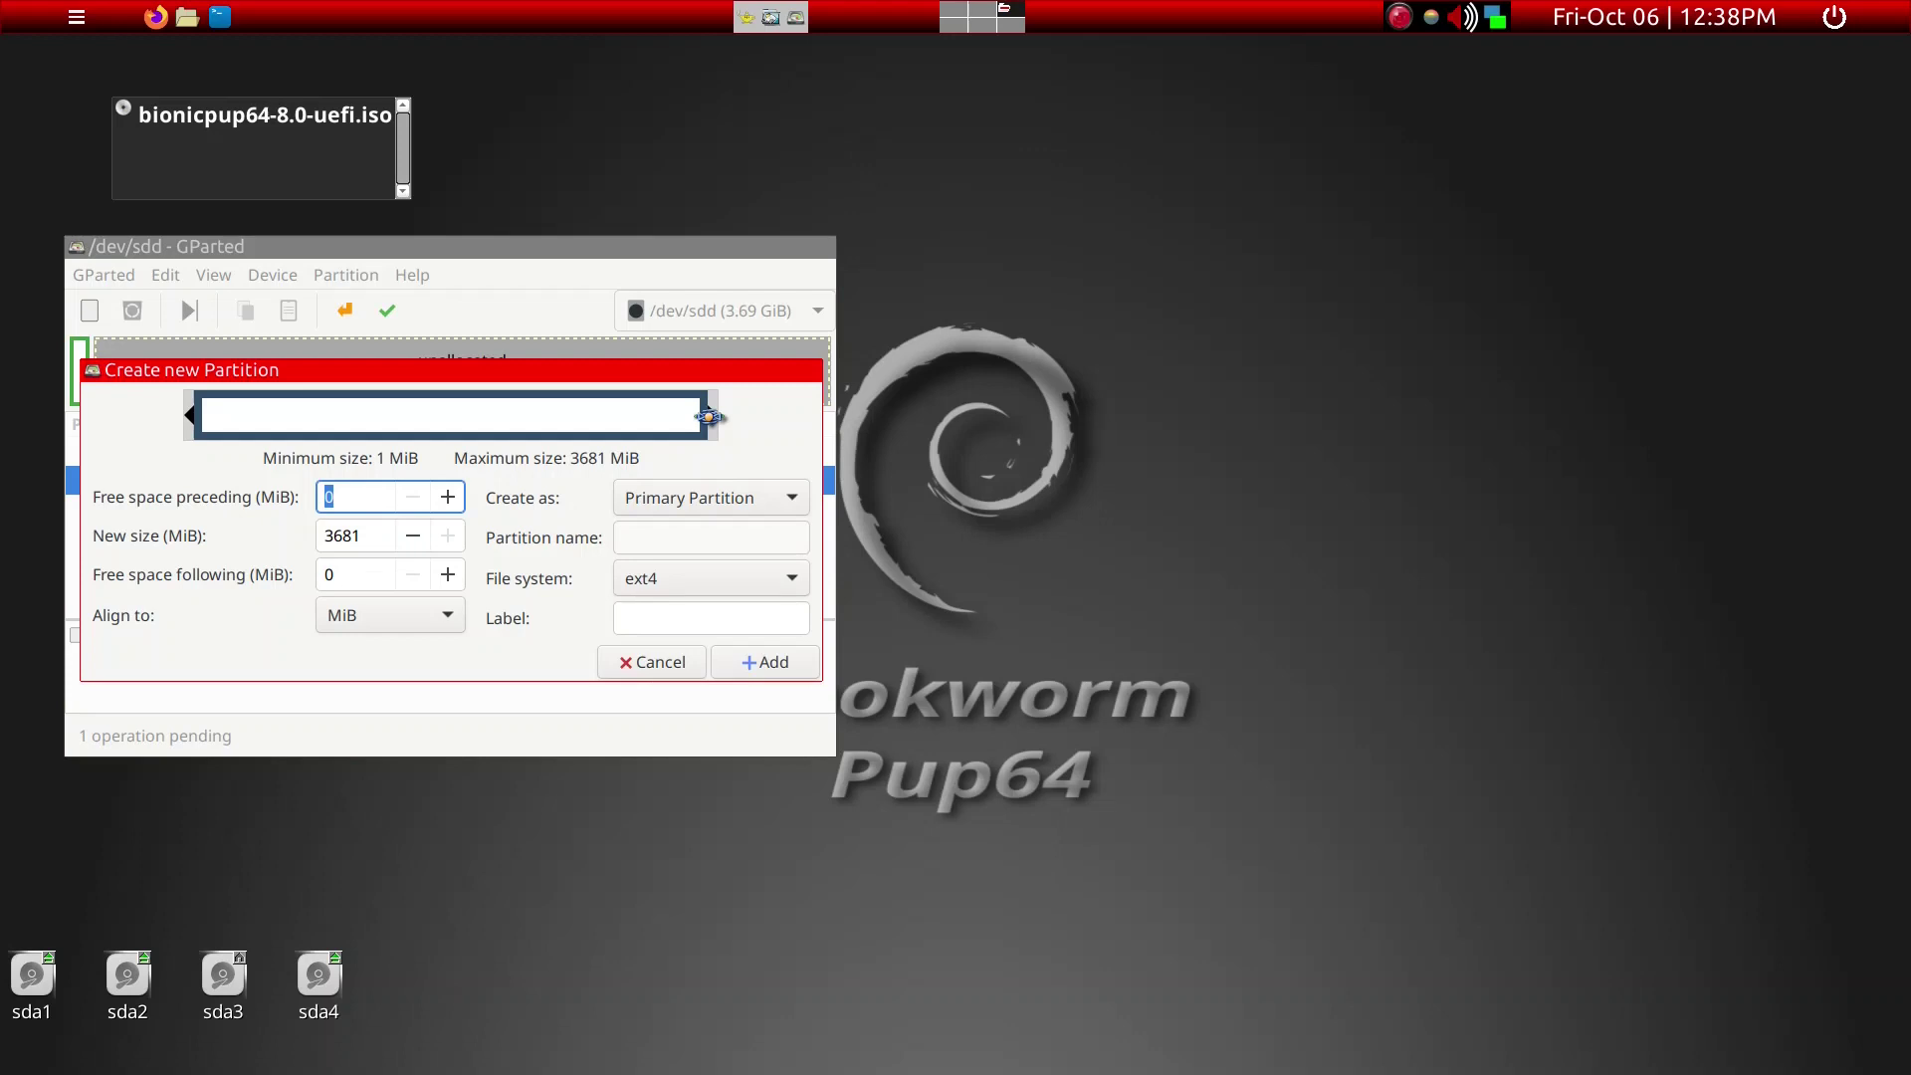
pyautogui.moveTo(709, 416); pyautogui.dragTo(648, 422)
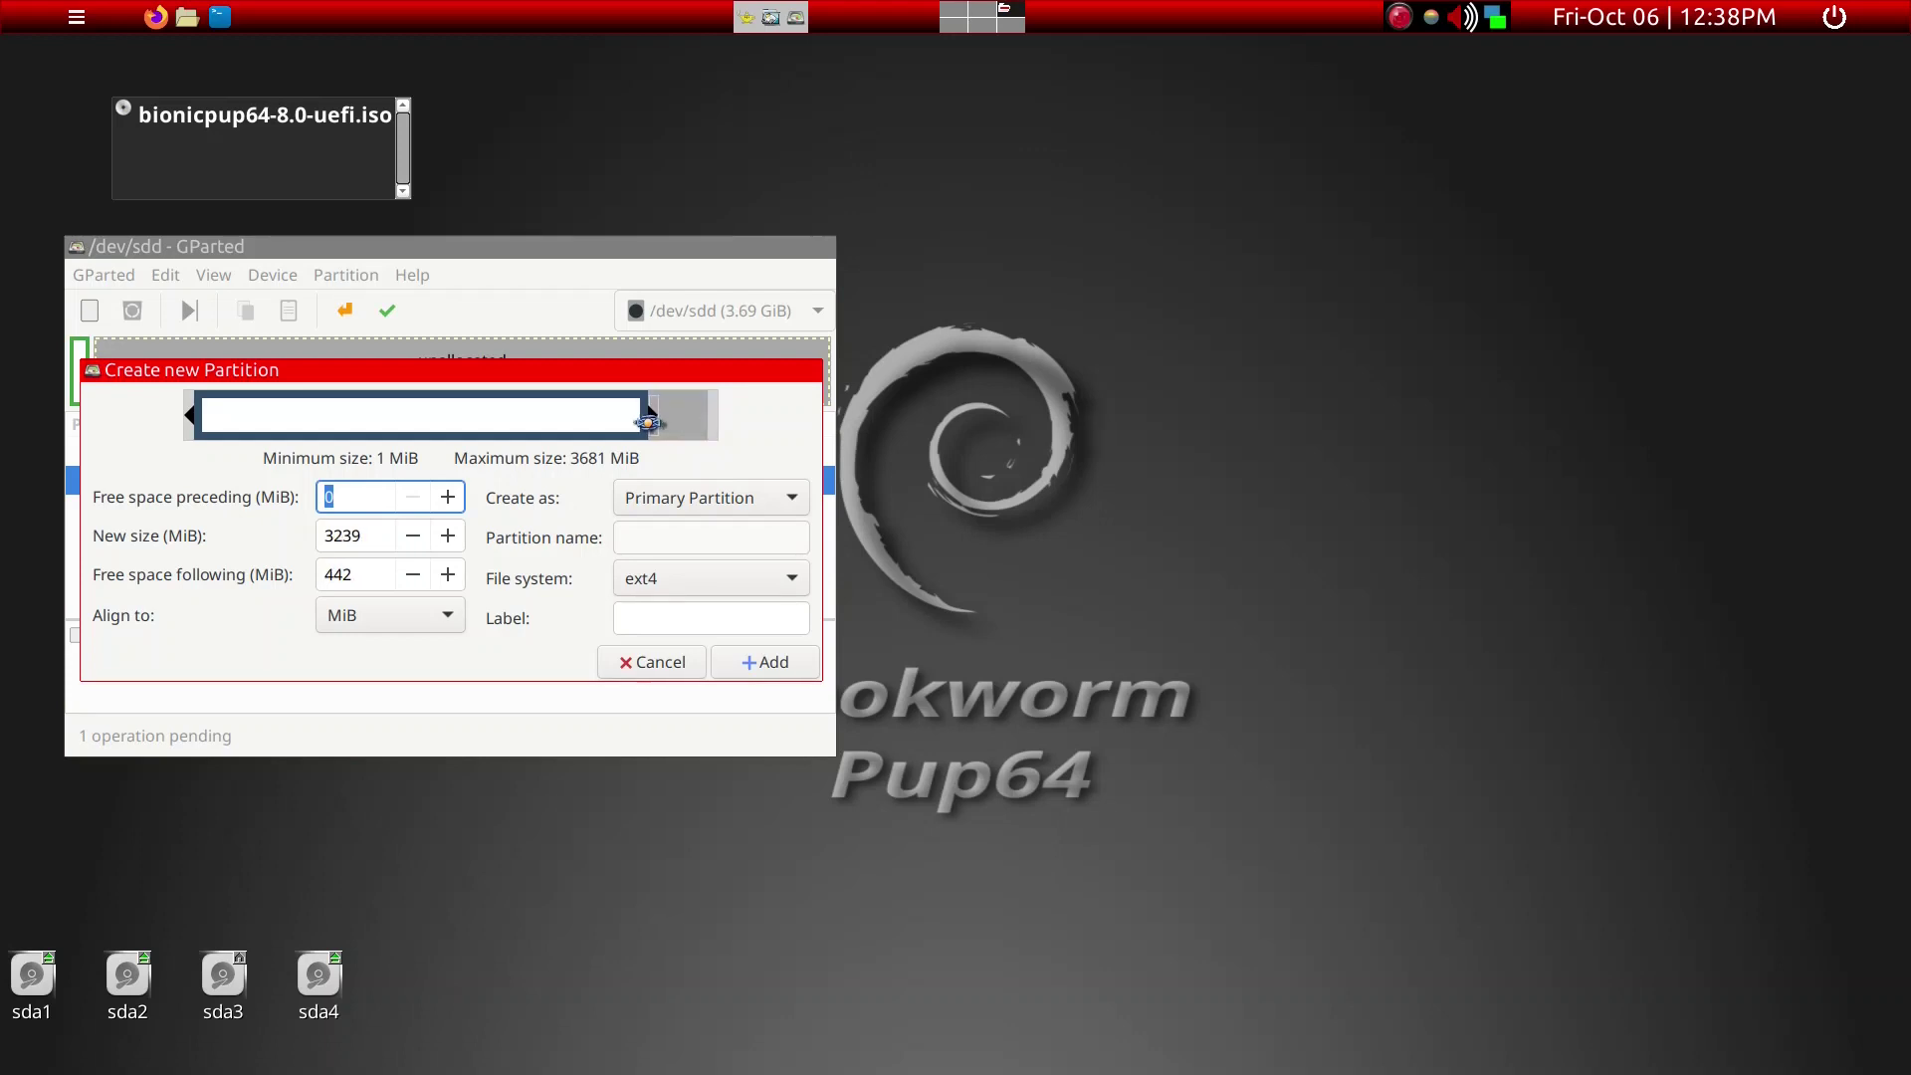
pyautogui.moveTo(648, 421); pyautogui.dragTo(652, 424)
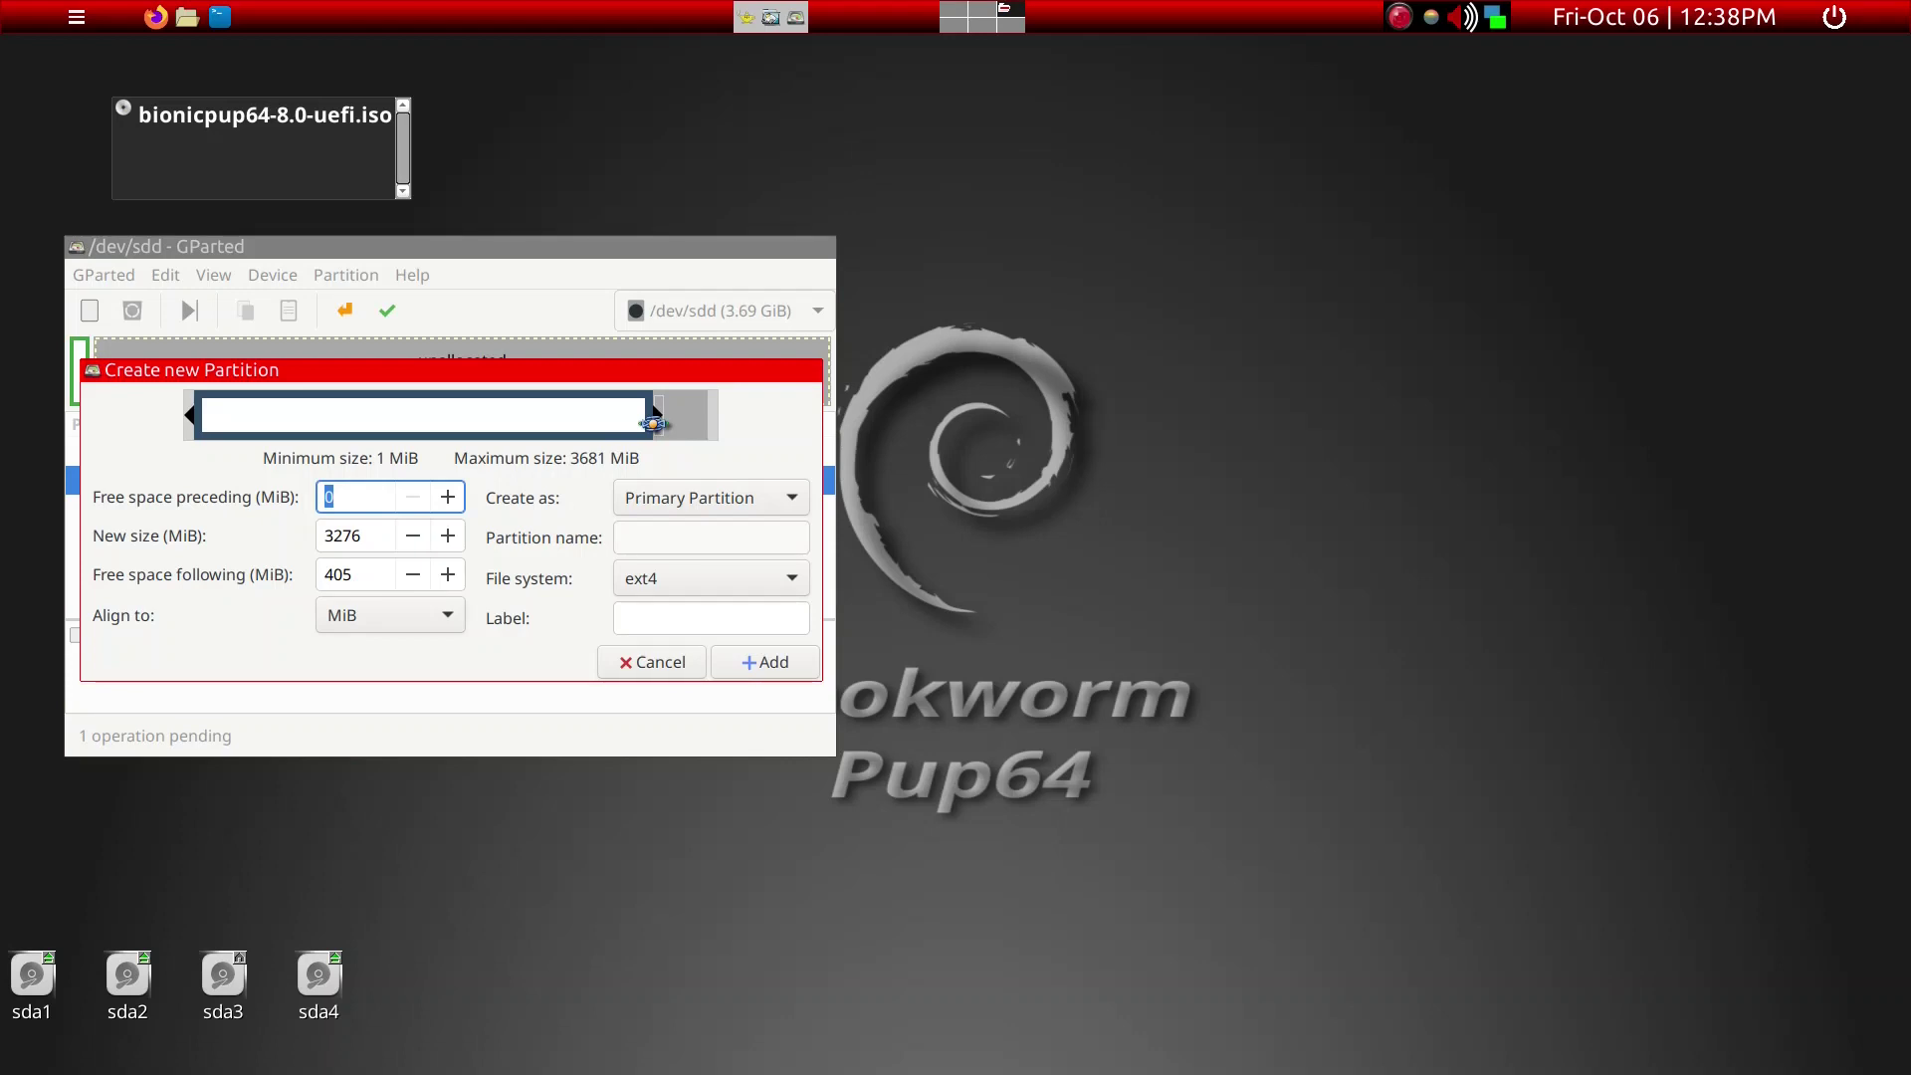
pyautogui.moveTo(653, 424); pyautogui.dragTo(665, 425)
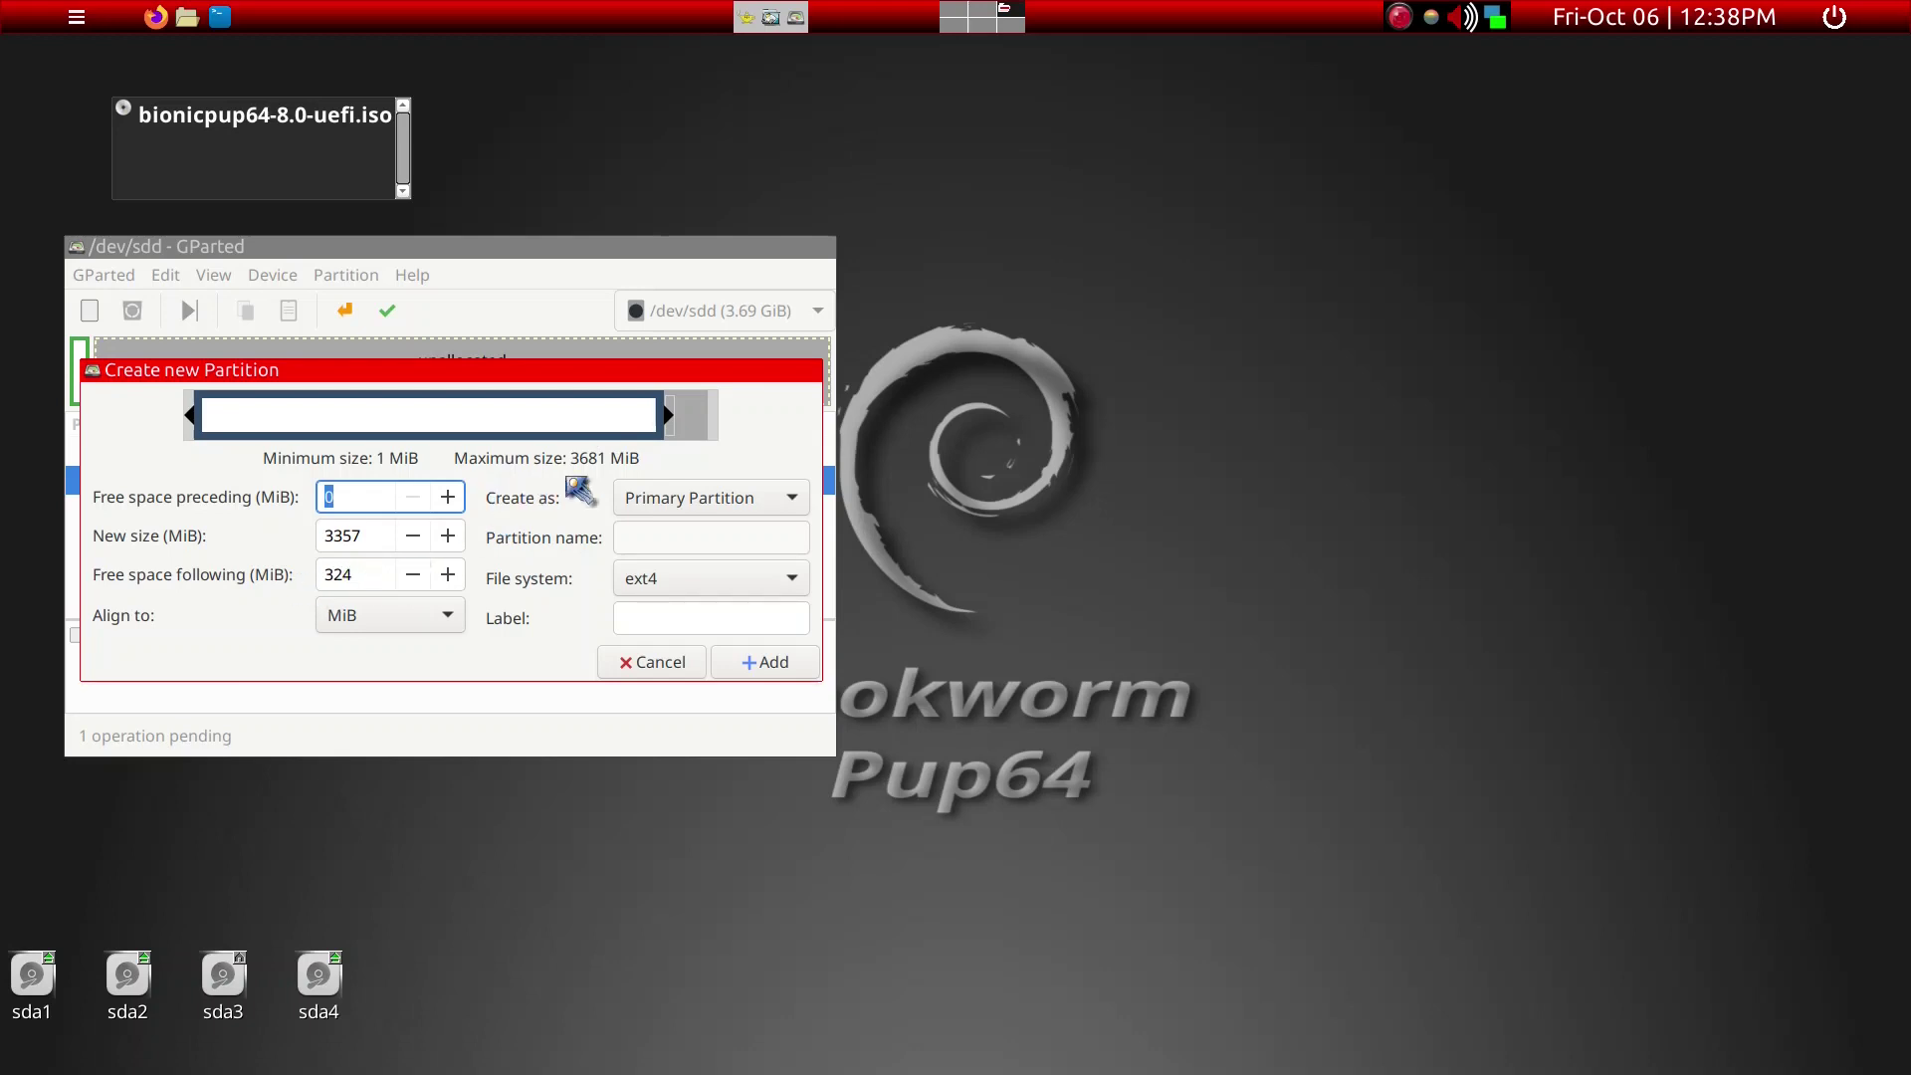
pyautogui.moveTo(664, 416); pyautogui.dragTo(597, 436)
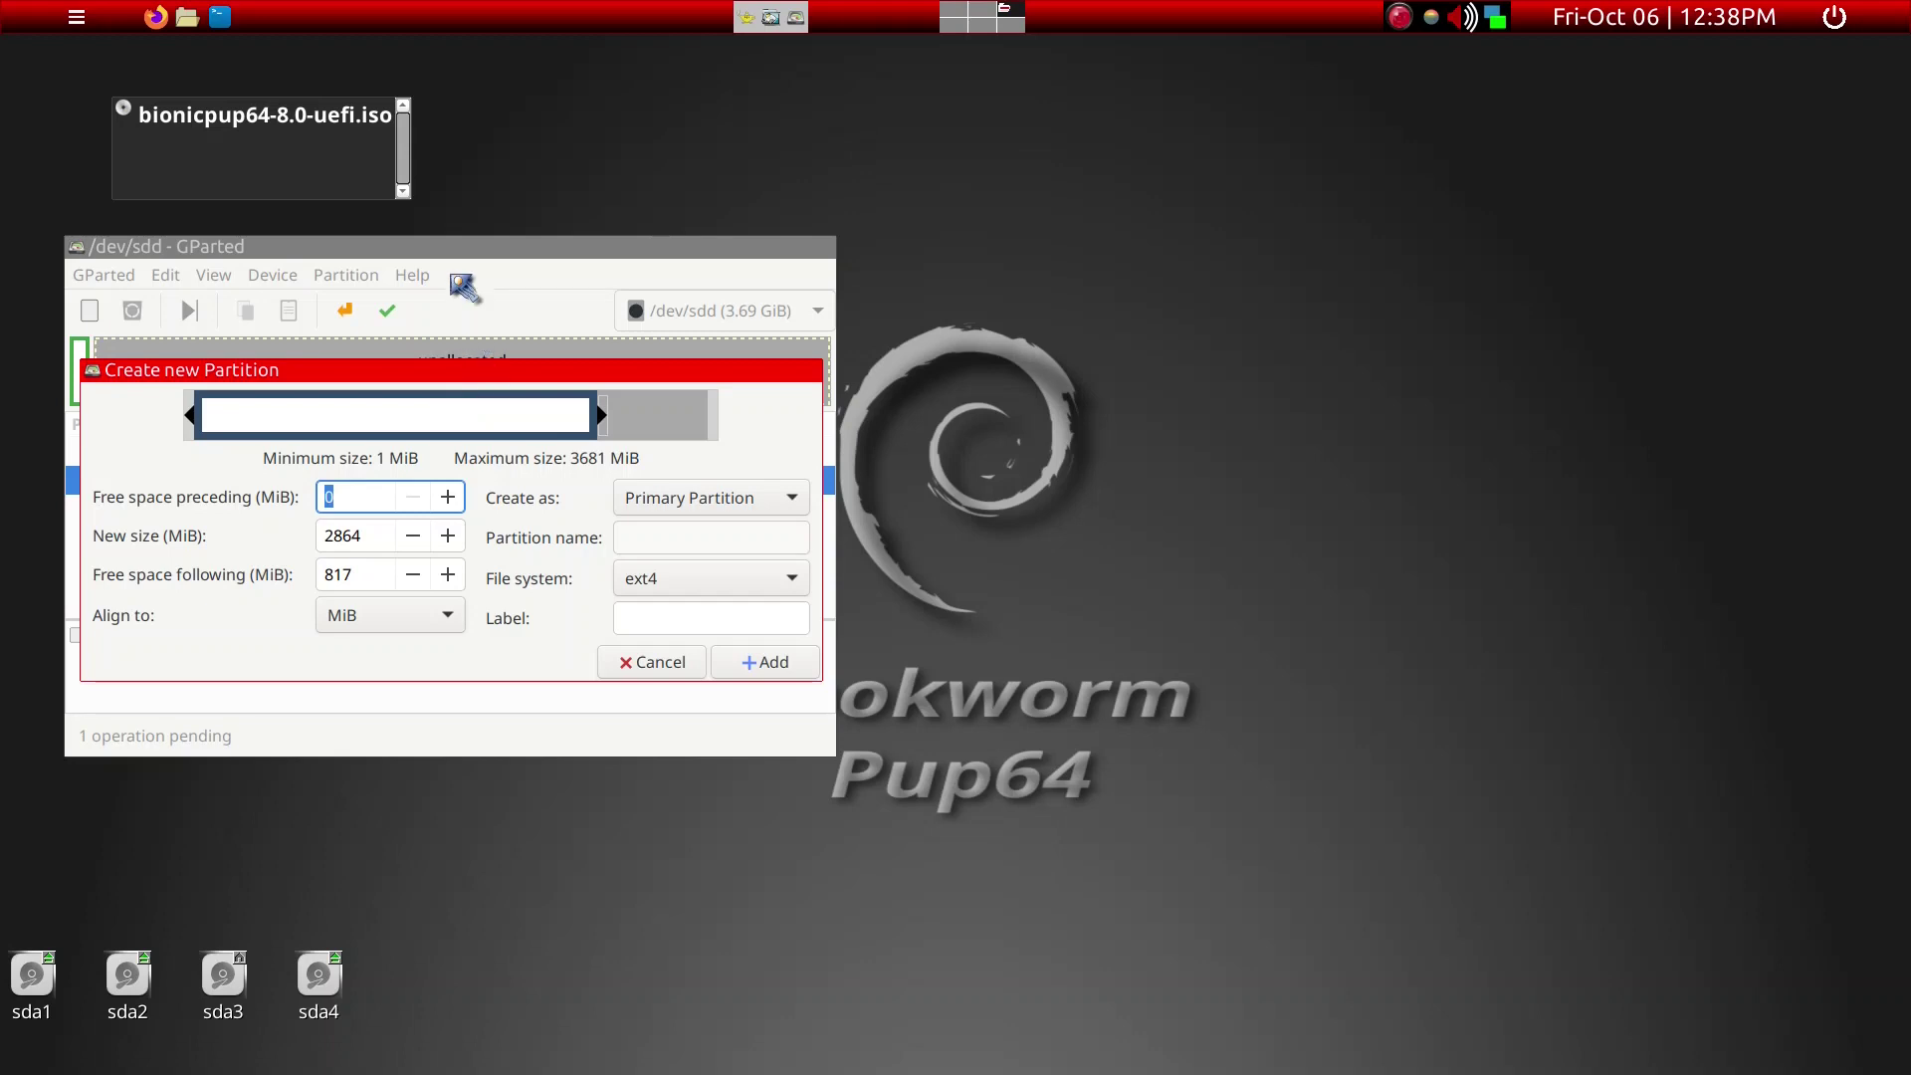
pyautogui.moveTo(452, 253); pyautogui.dragTo(518, 257)
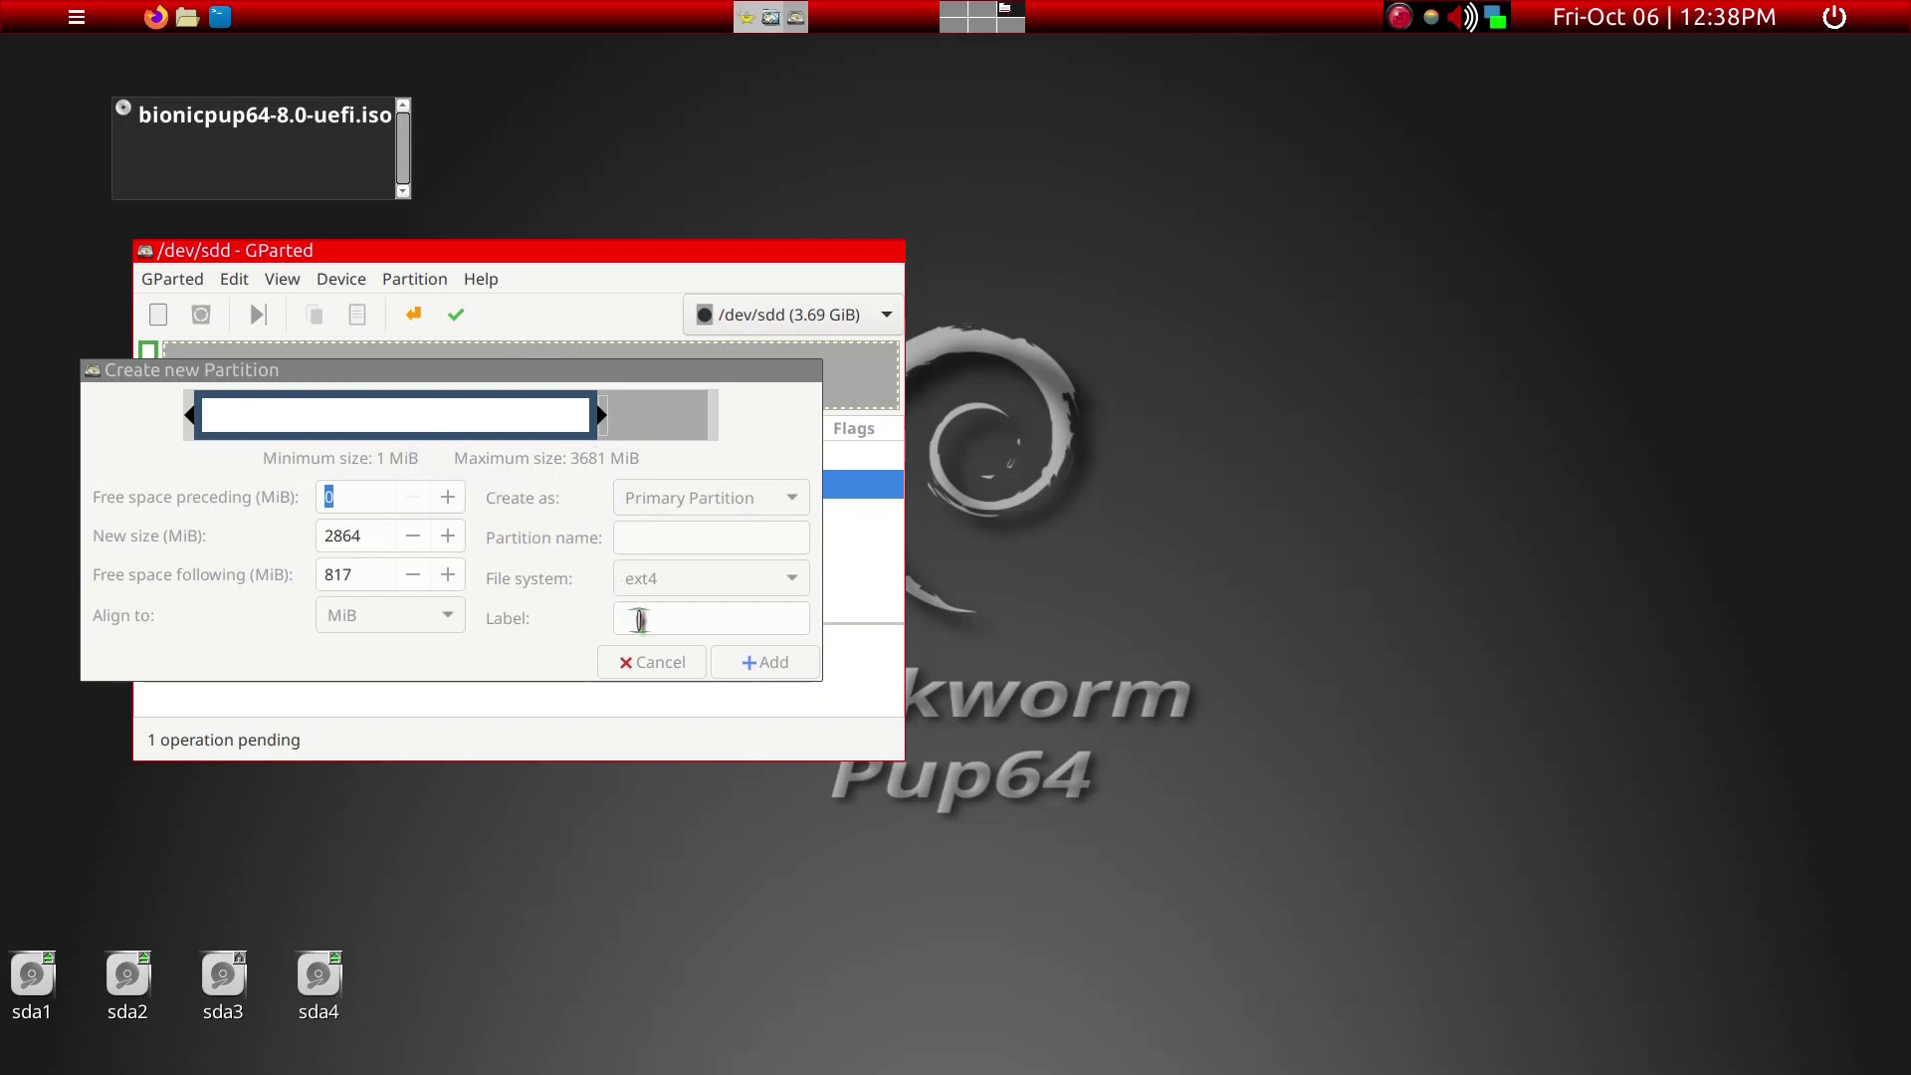
pyautogui.click(640, 619)
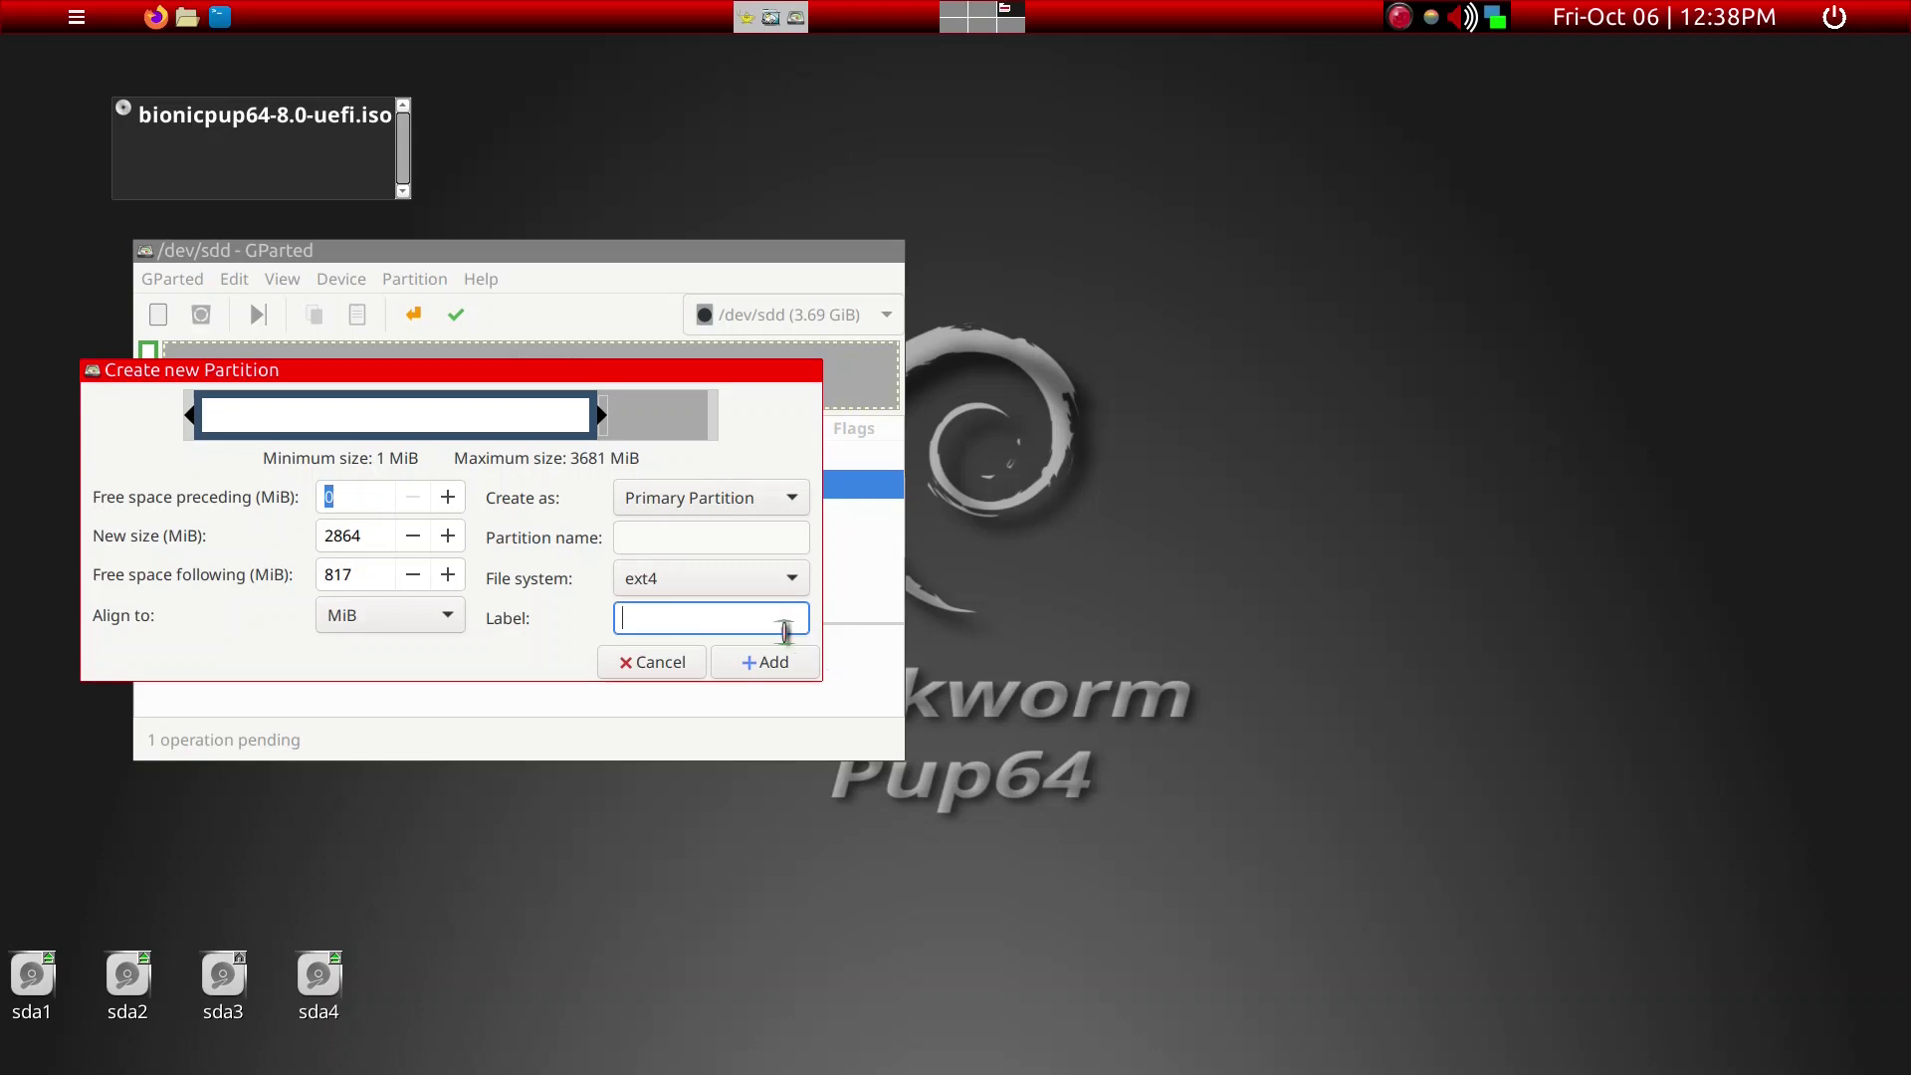
pyautogui.write('puppy')
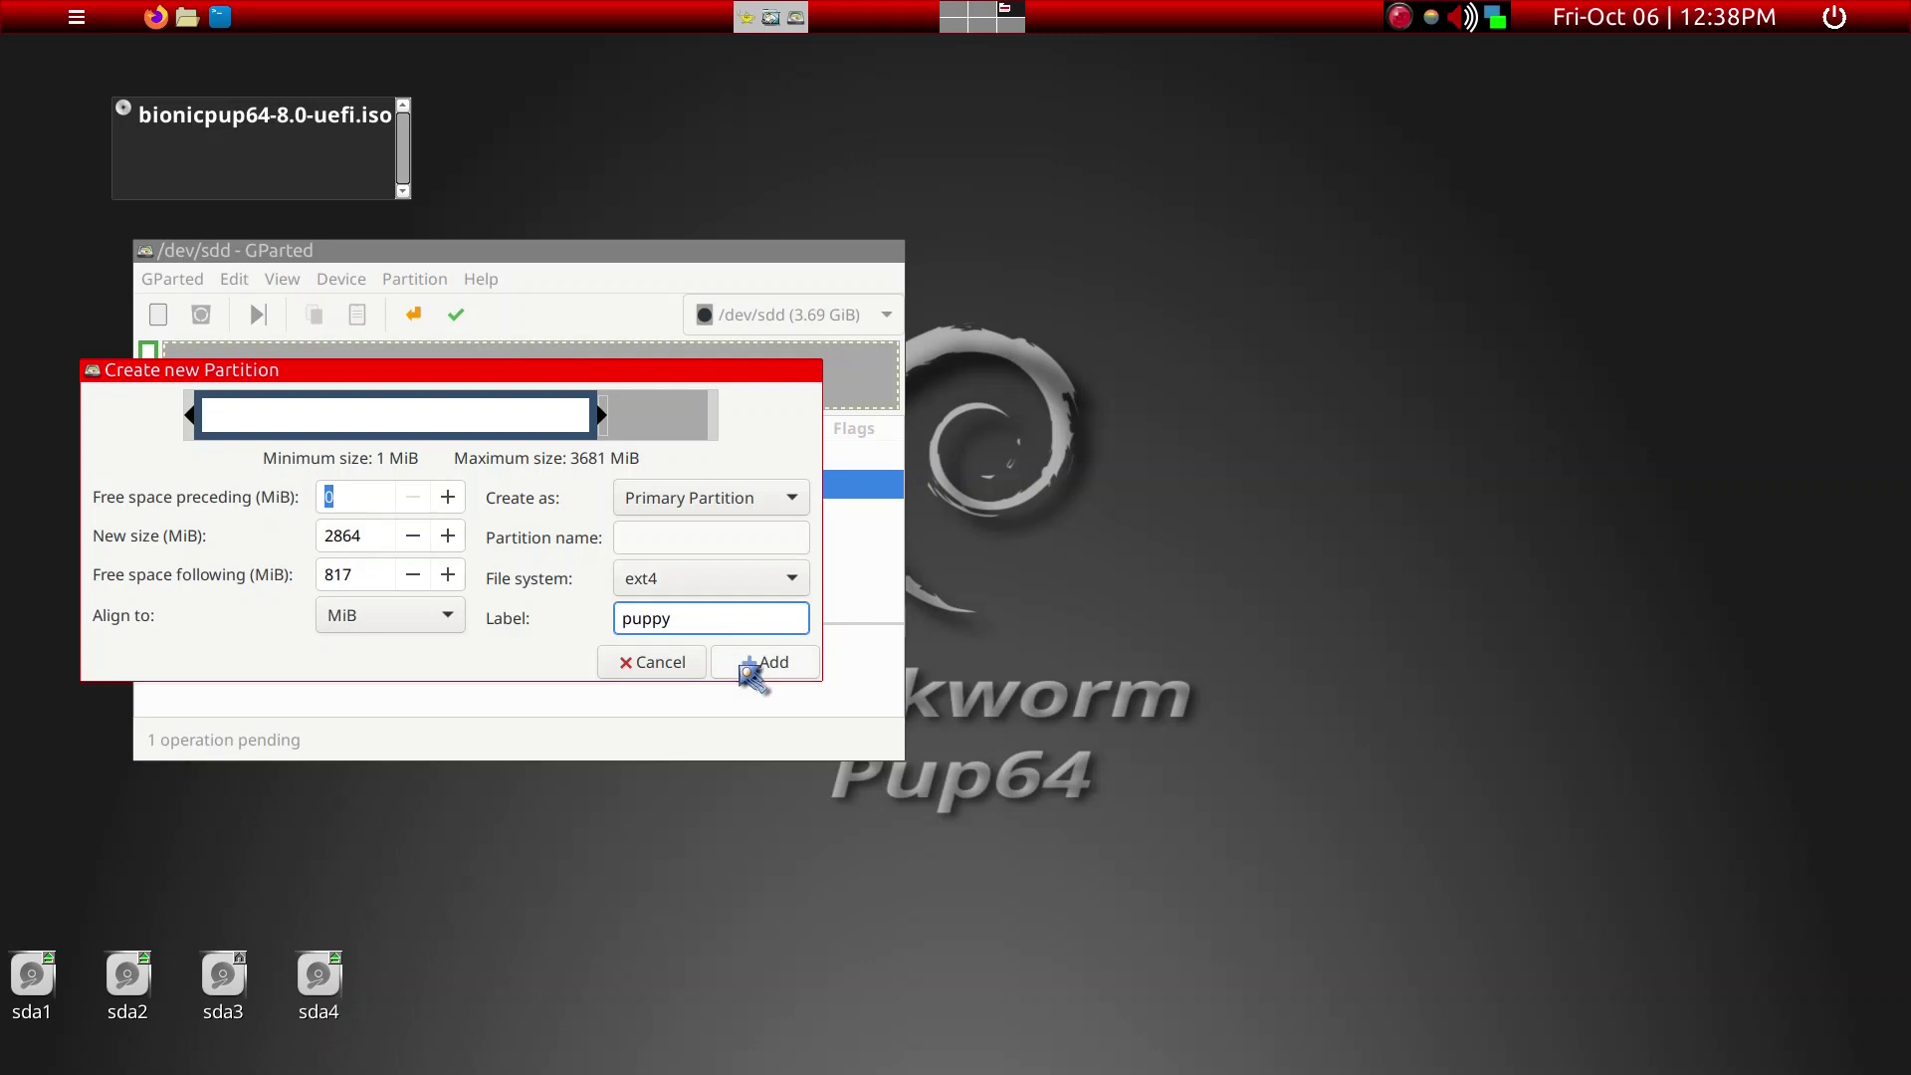
pyautogui.click(749, 664)
# - Queue an 816 MiB linux-swap partition filling the remaining unallocated space on /dev/sdd
pyautogui.rightClick(764, 392)
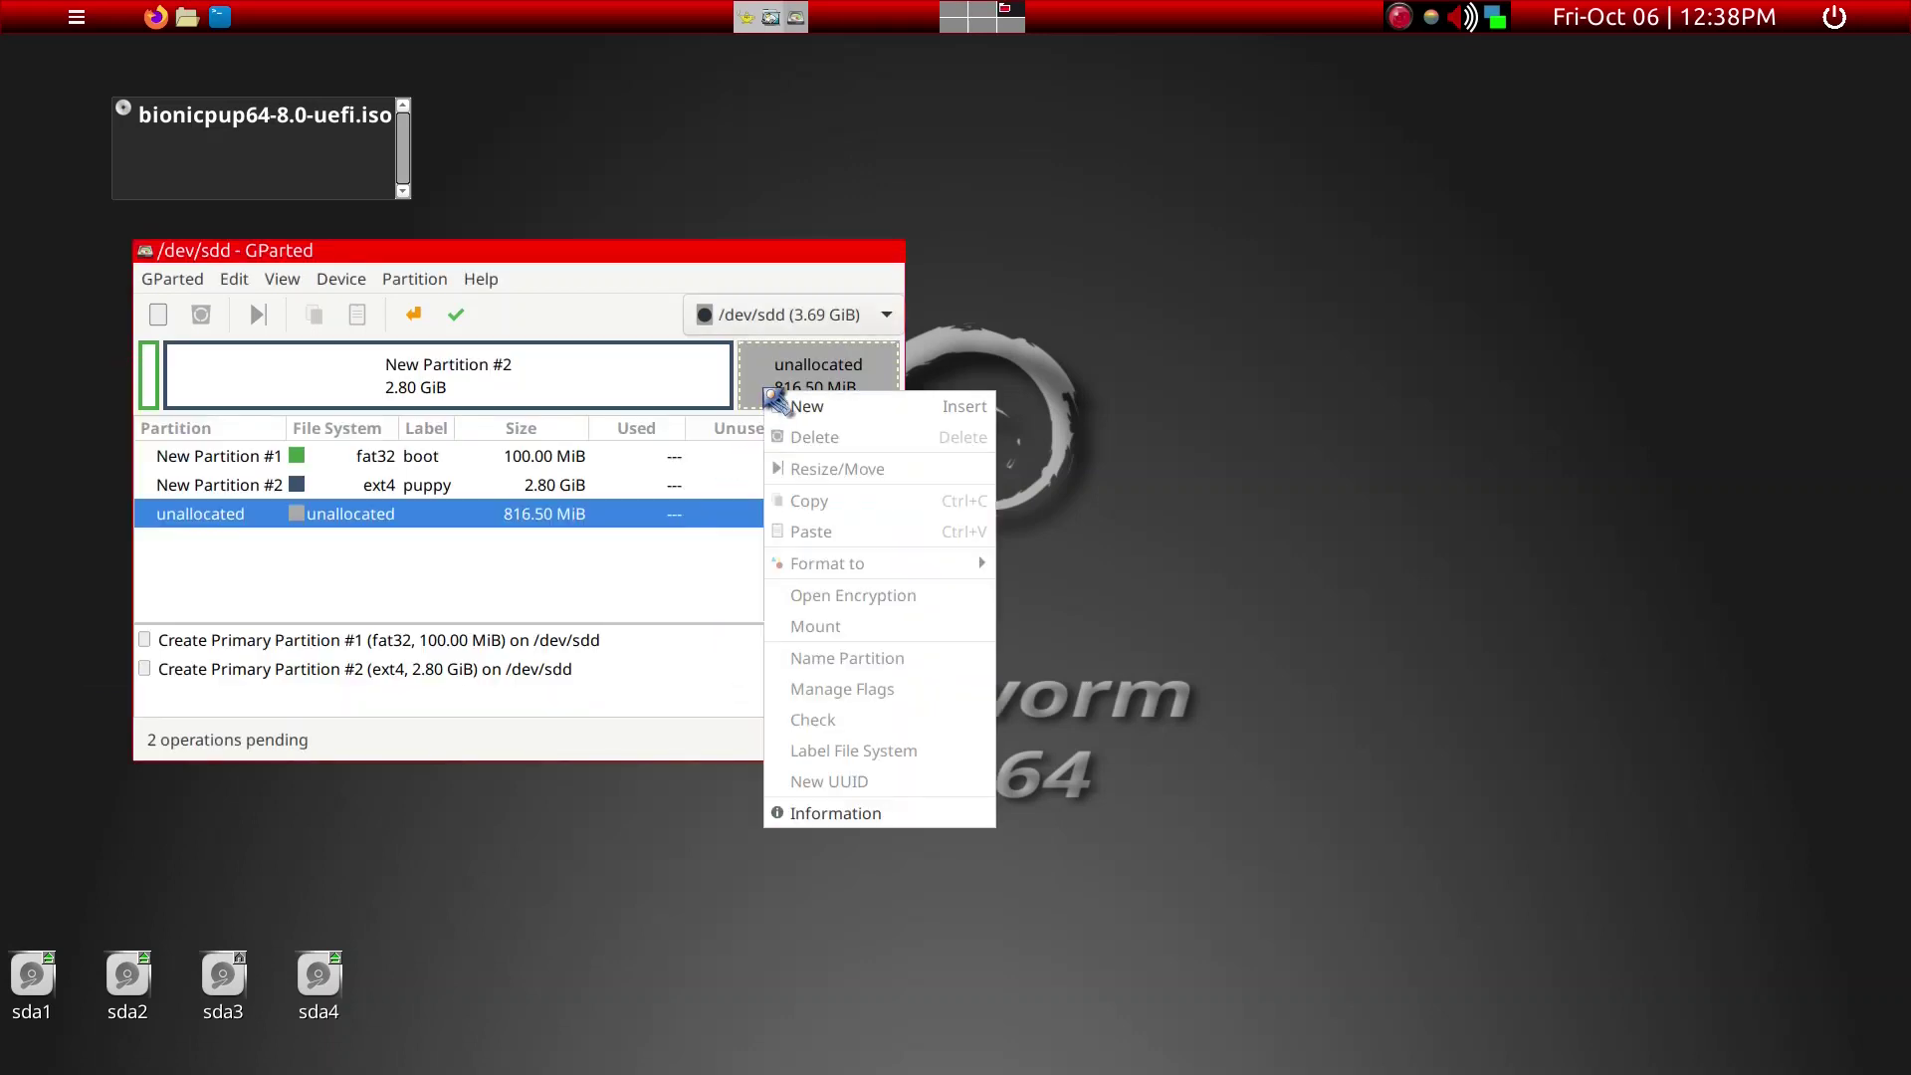
pyautogui.click(808, 408)
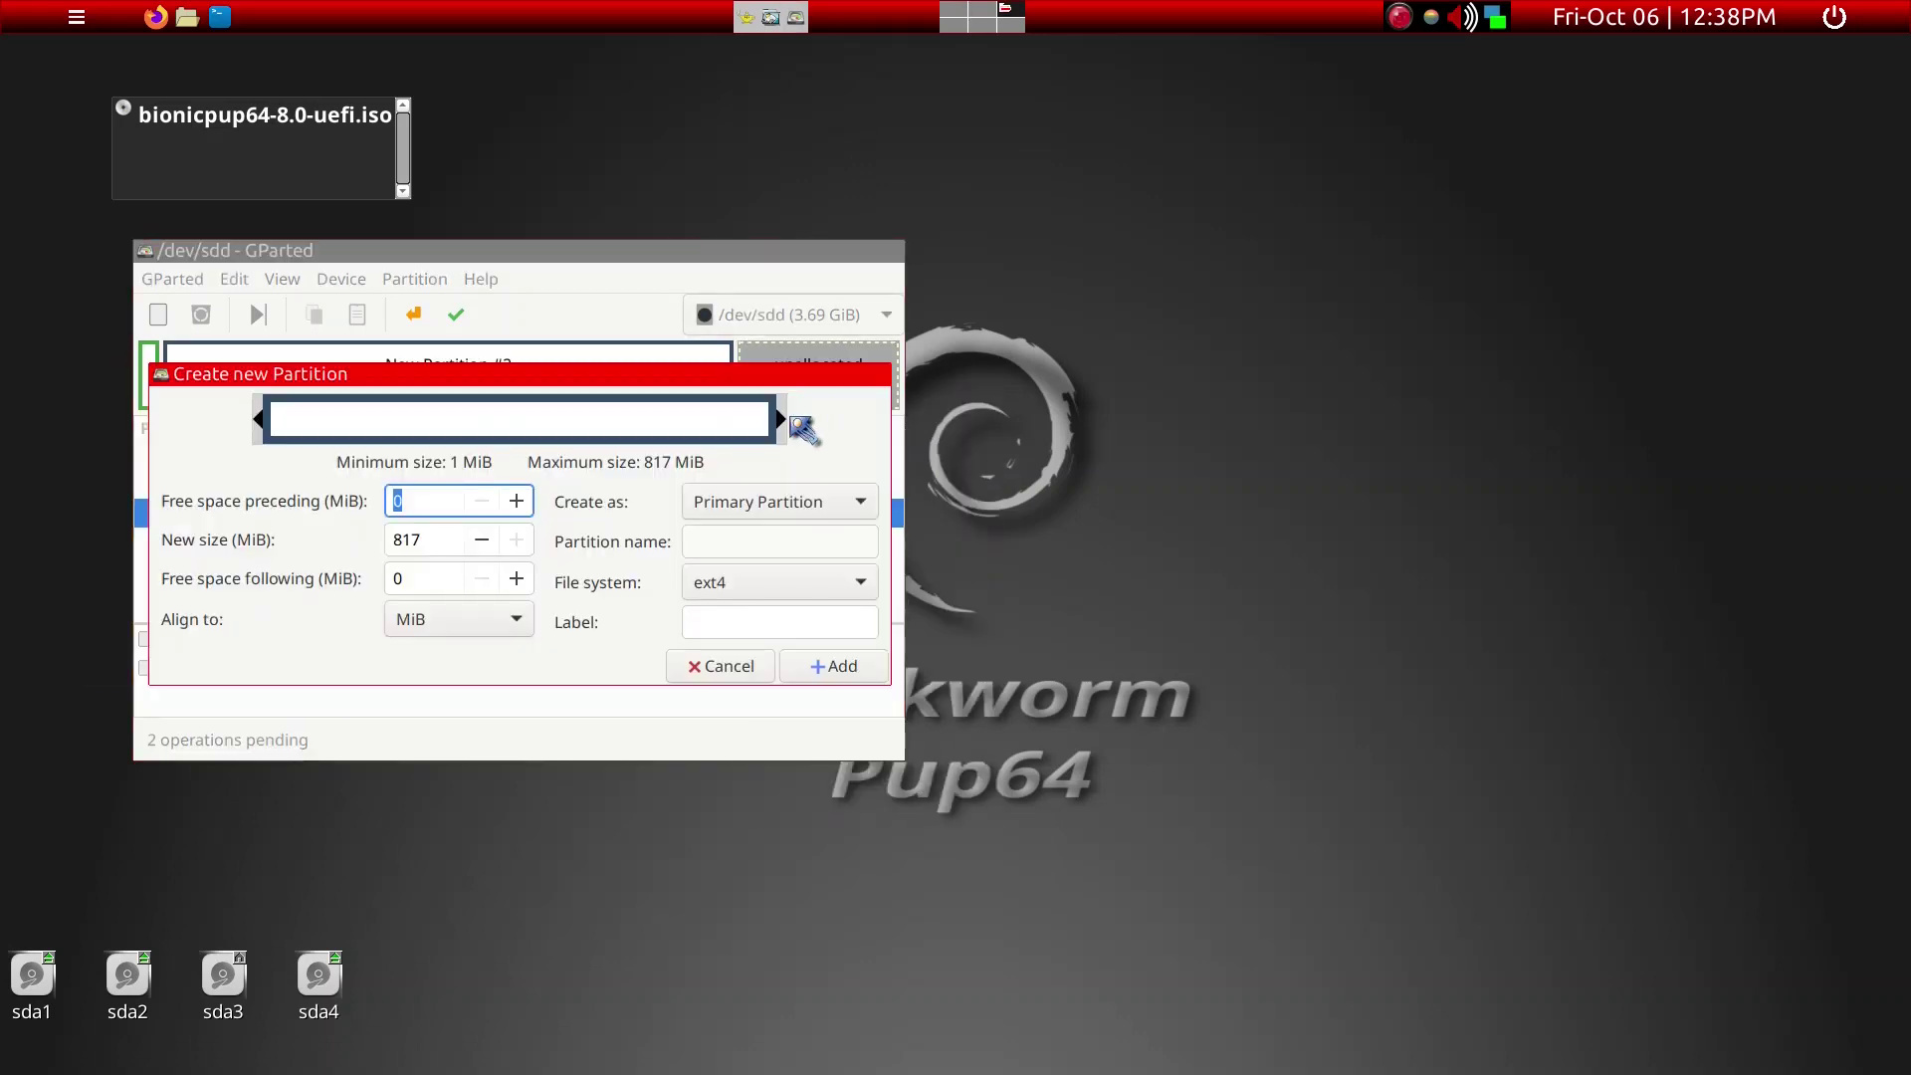
pyautogui.click(774, 585)
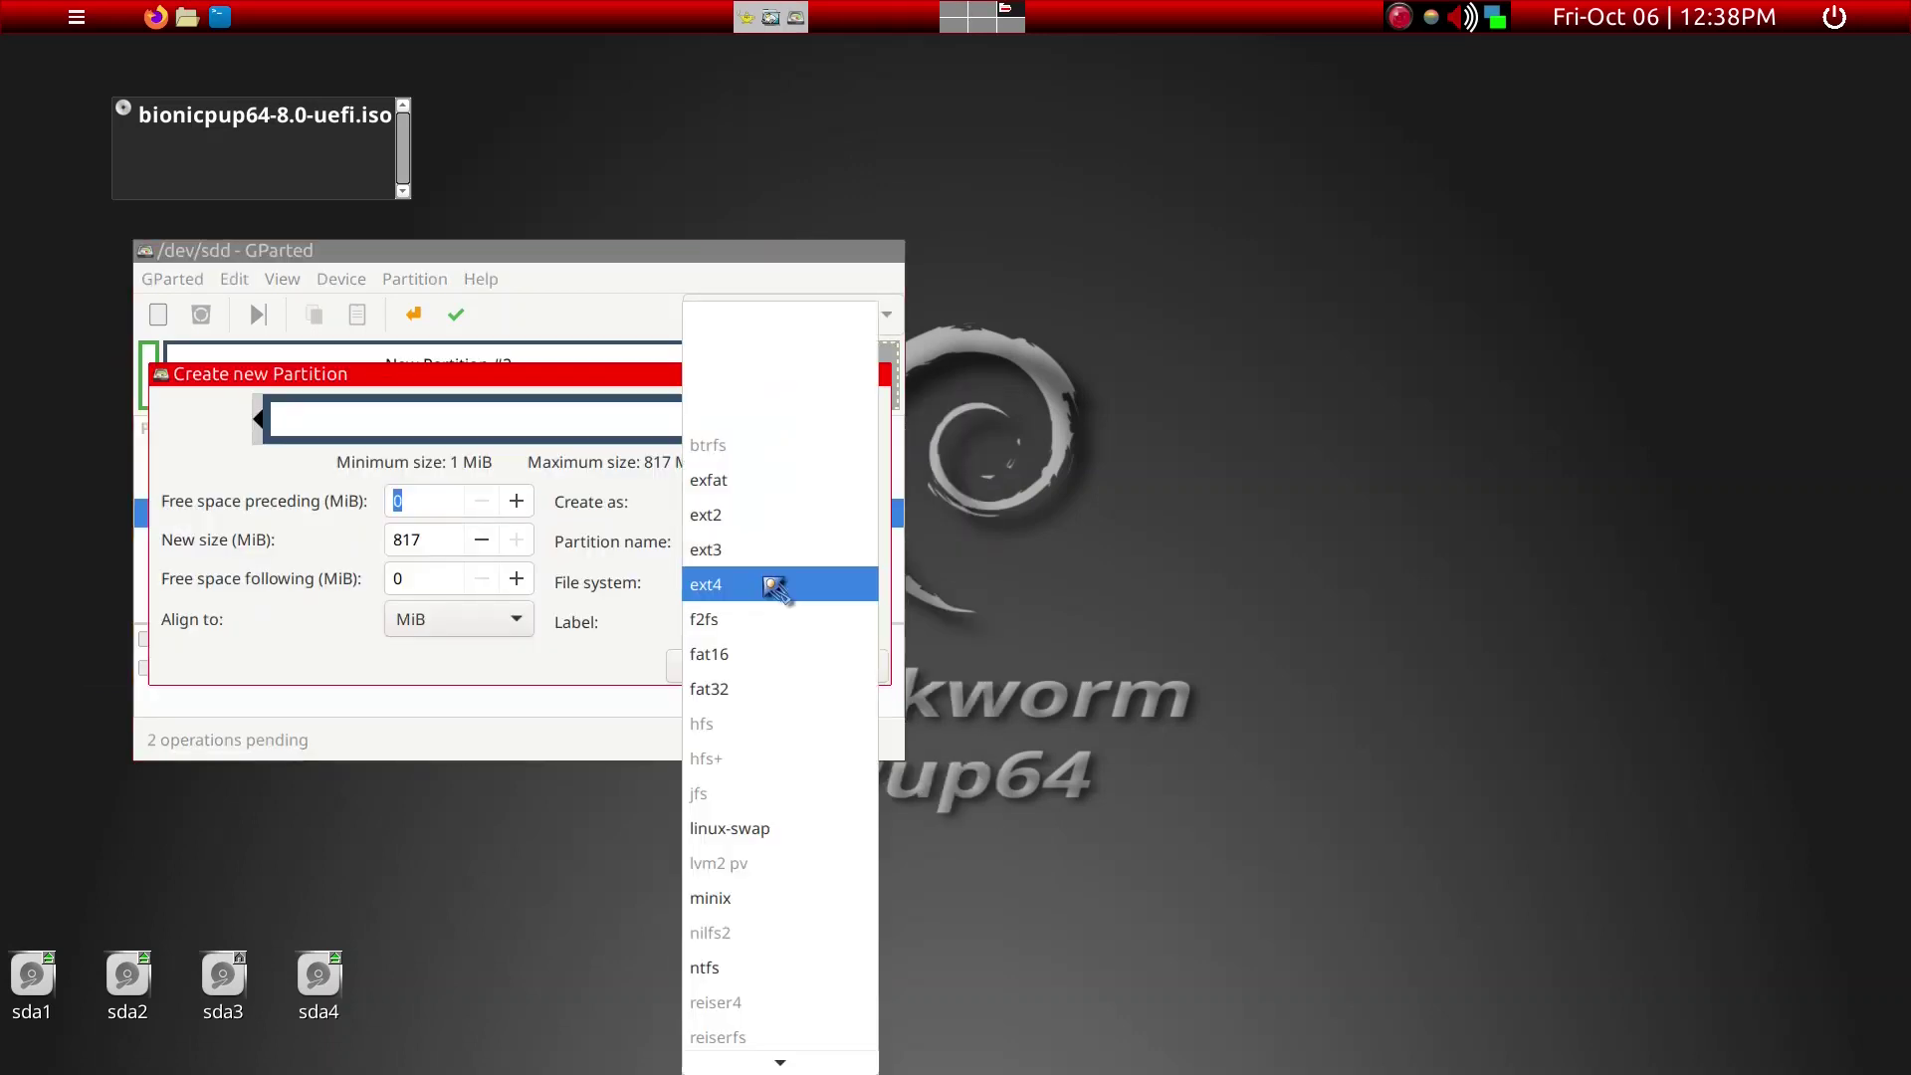
pyautogui.click(779, 826)
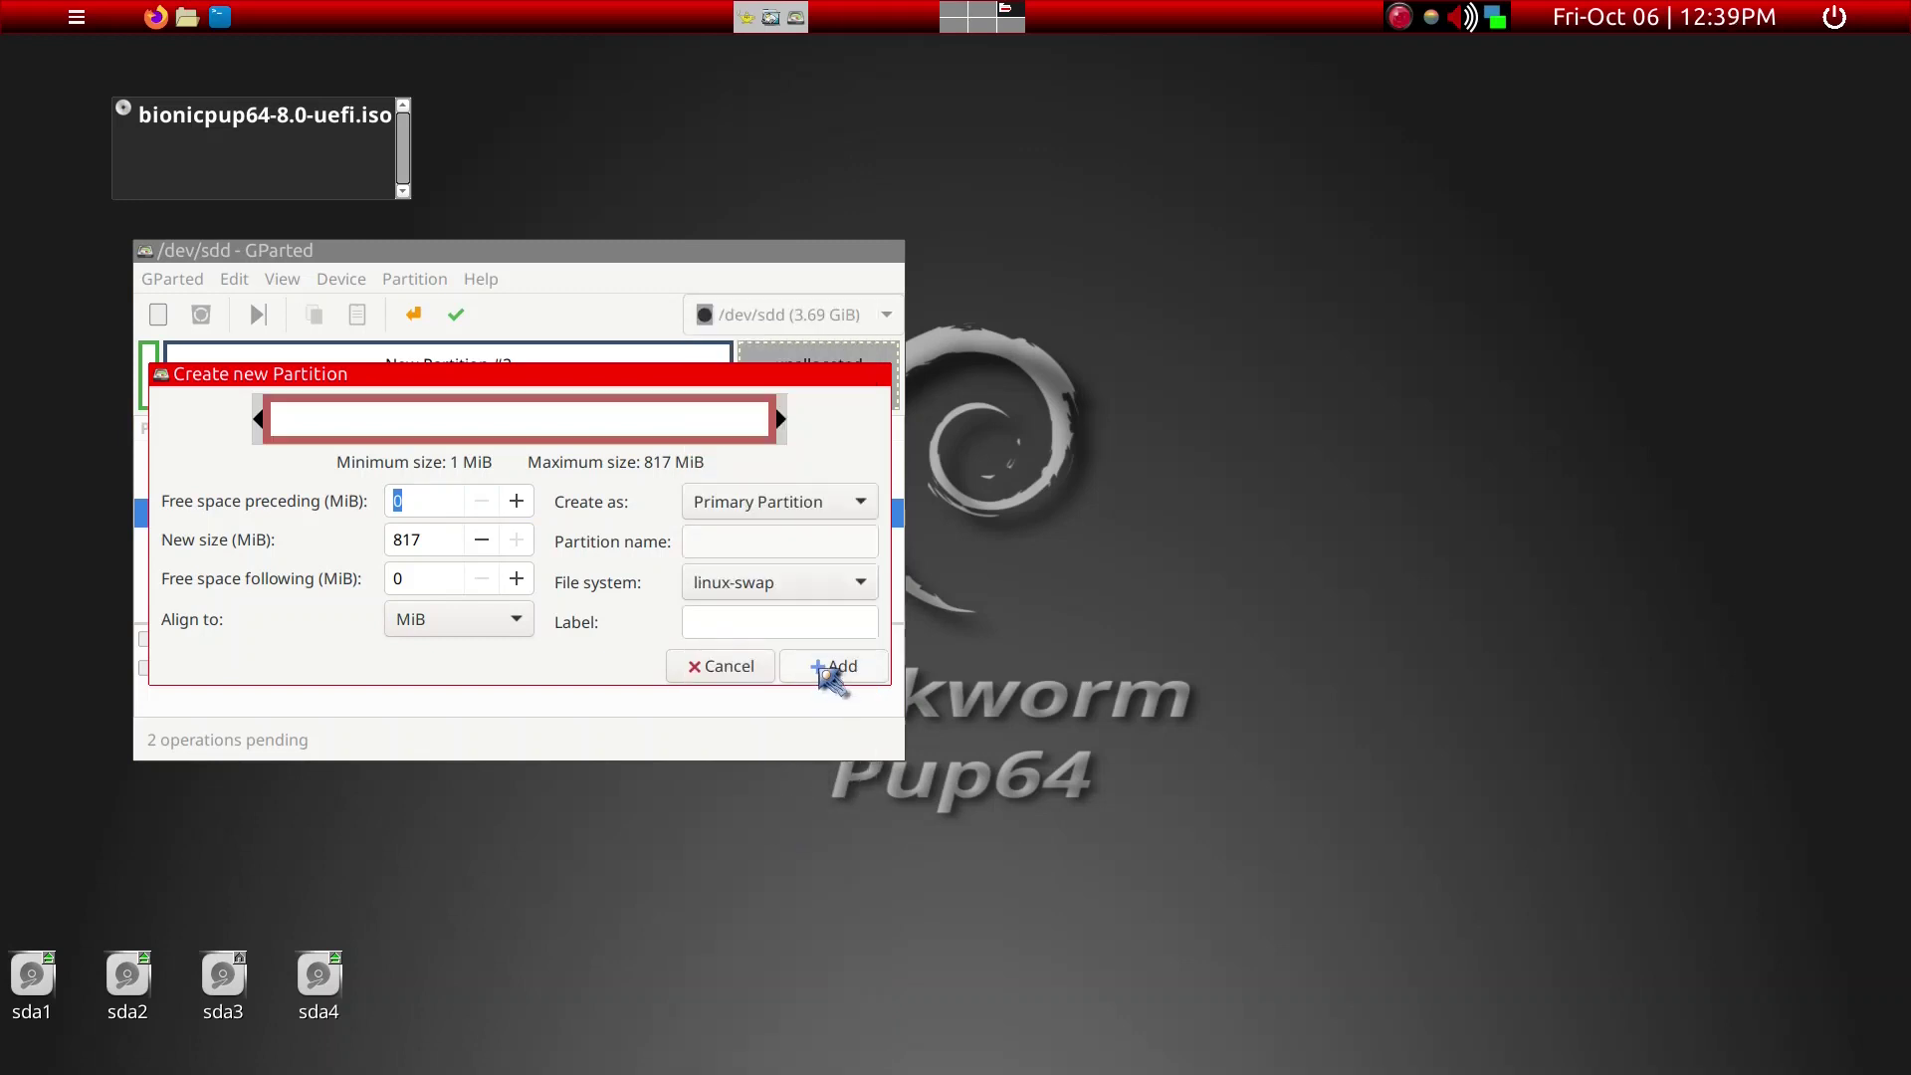
pyautogui.click(832, 676)
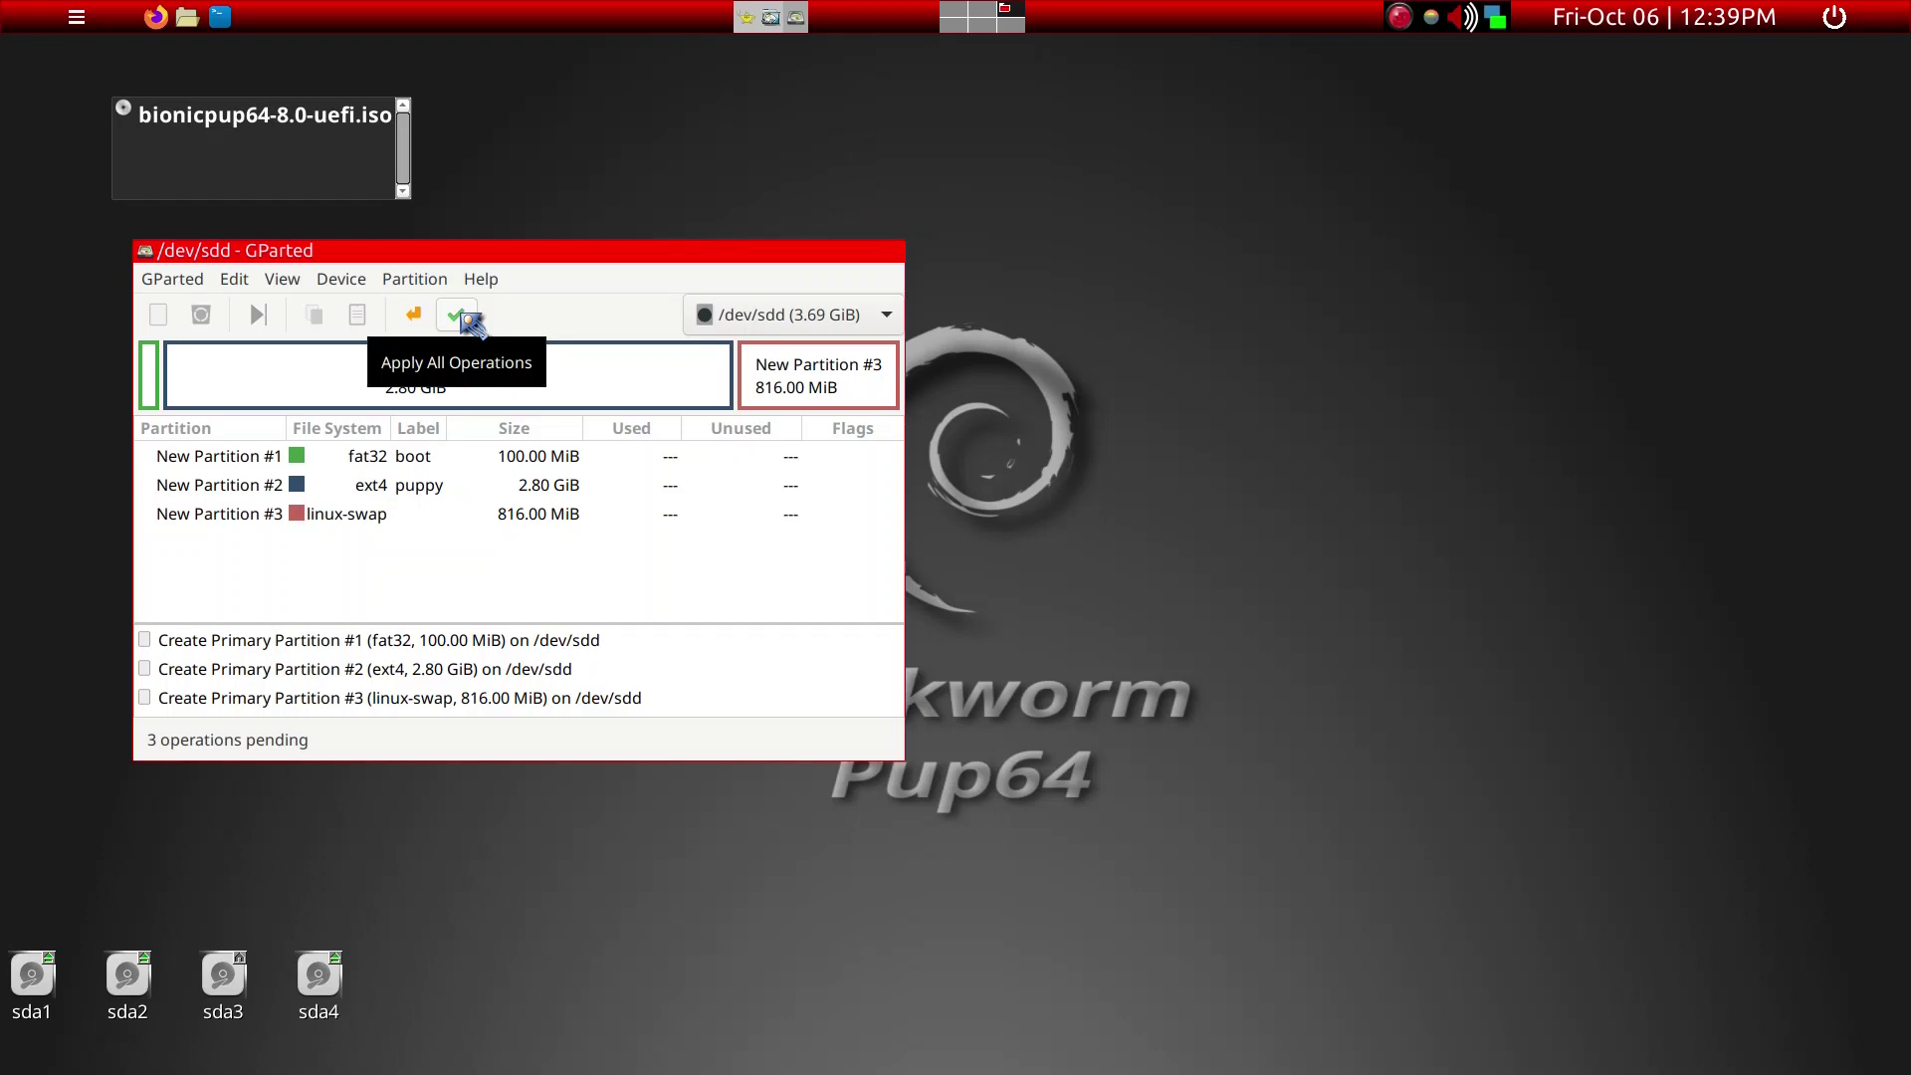
# - Apply the three pending operations, creating sdd1 fat32 BOOT, sdd2 ext4 puppy and sdd3 linux-swap
pyautogui.click(464, 317)
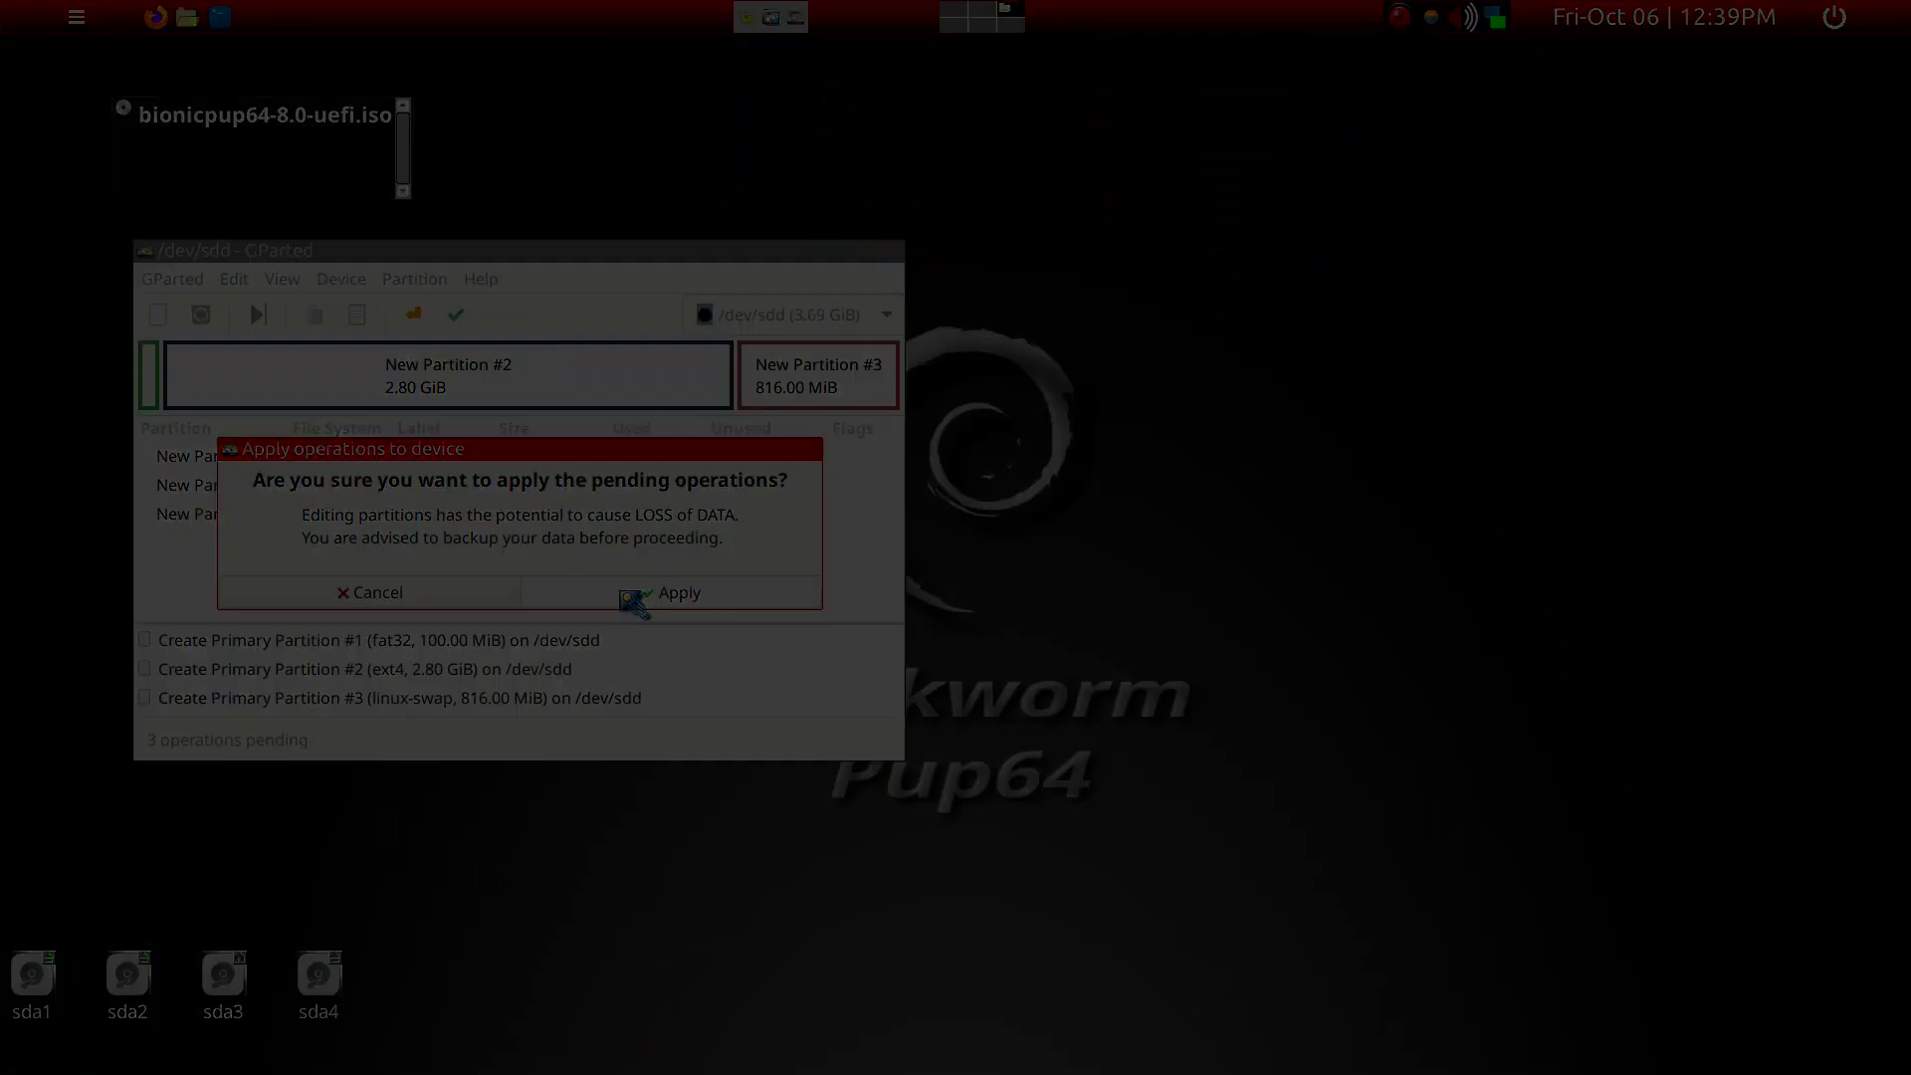
pyautogui.click(672, 593)
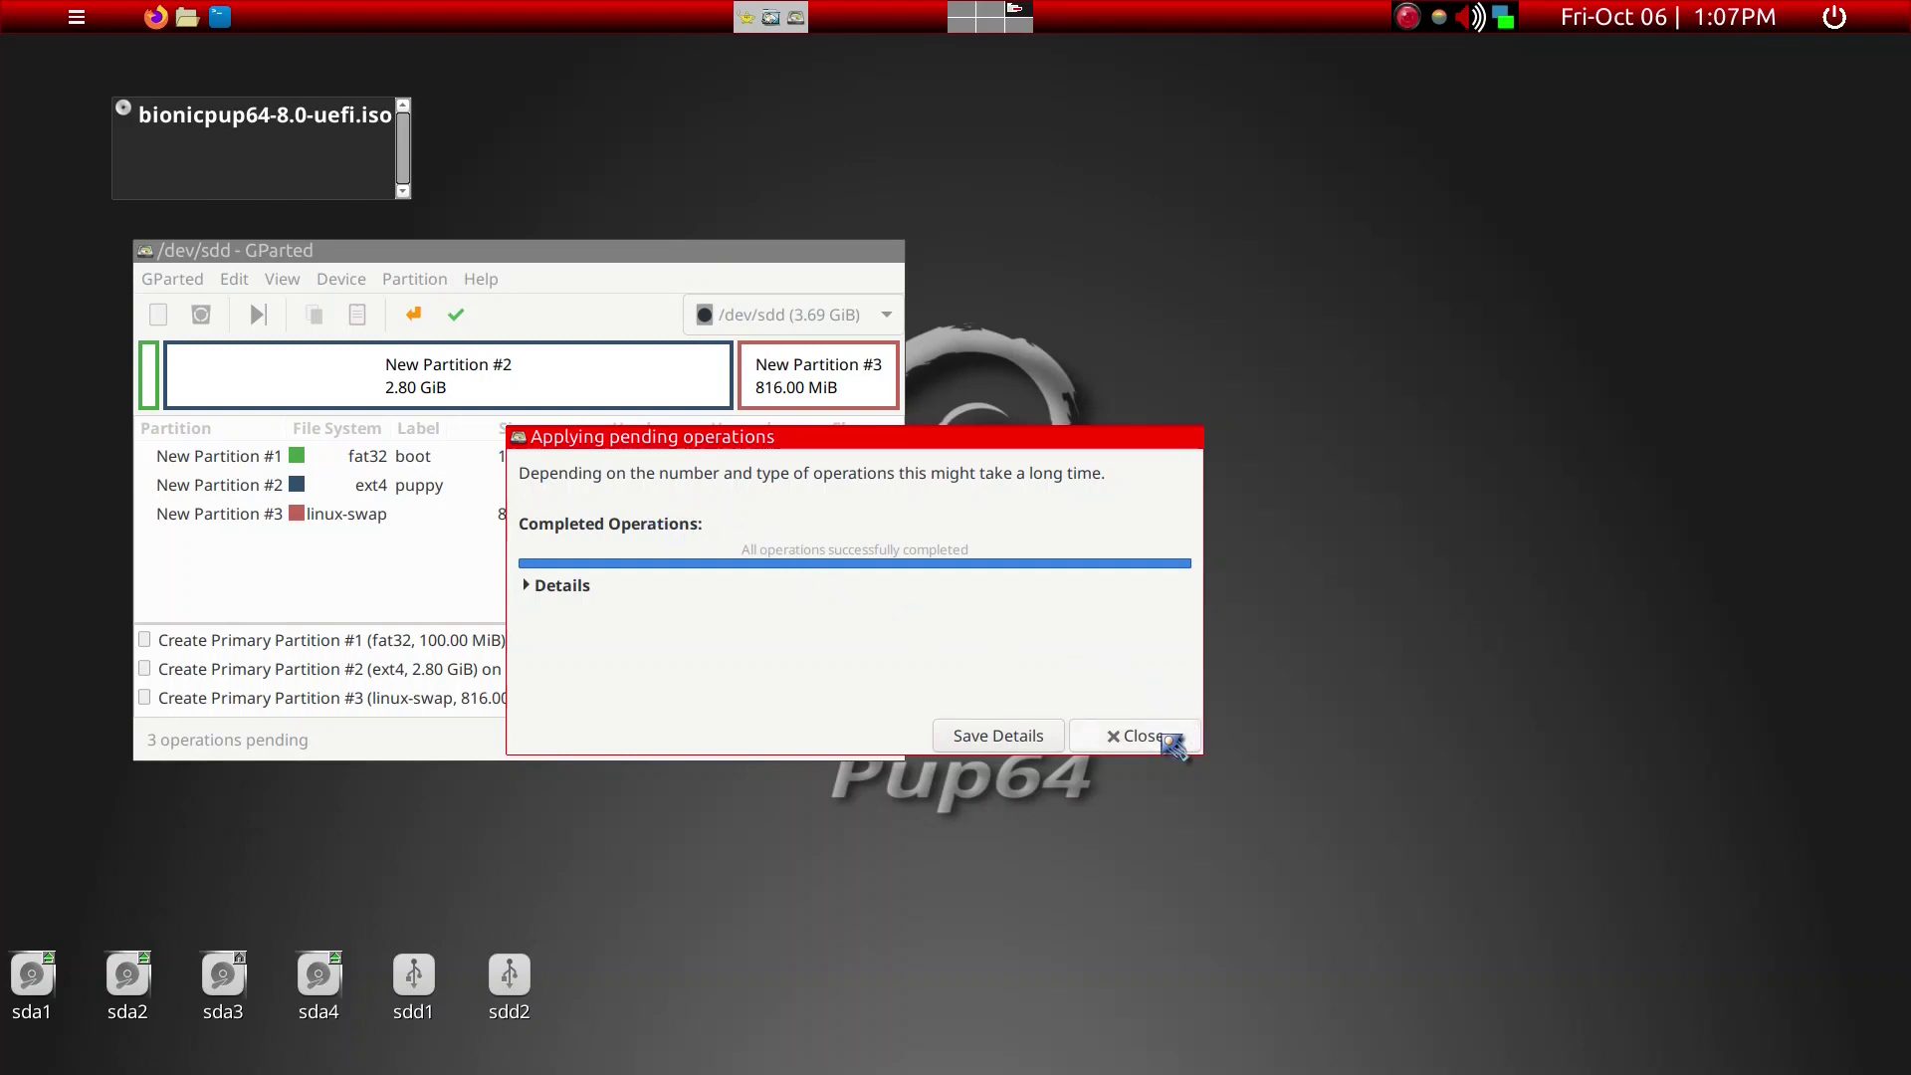
pyautogui.click(1134, 737)
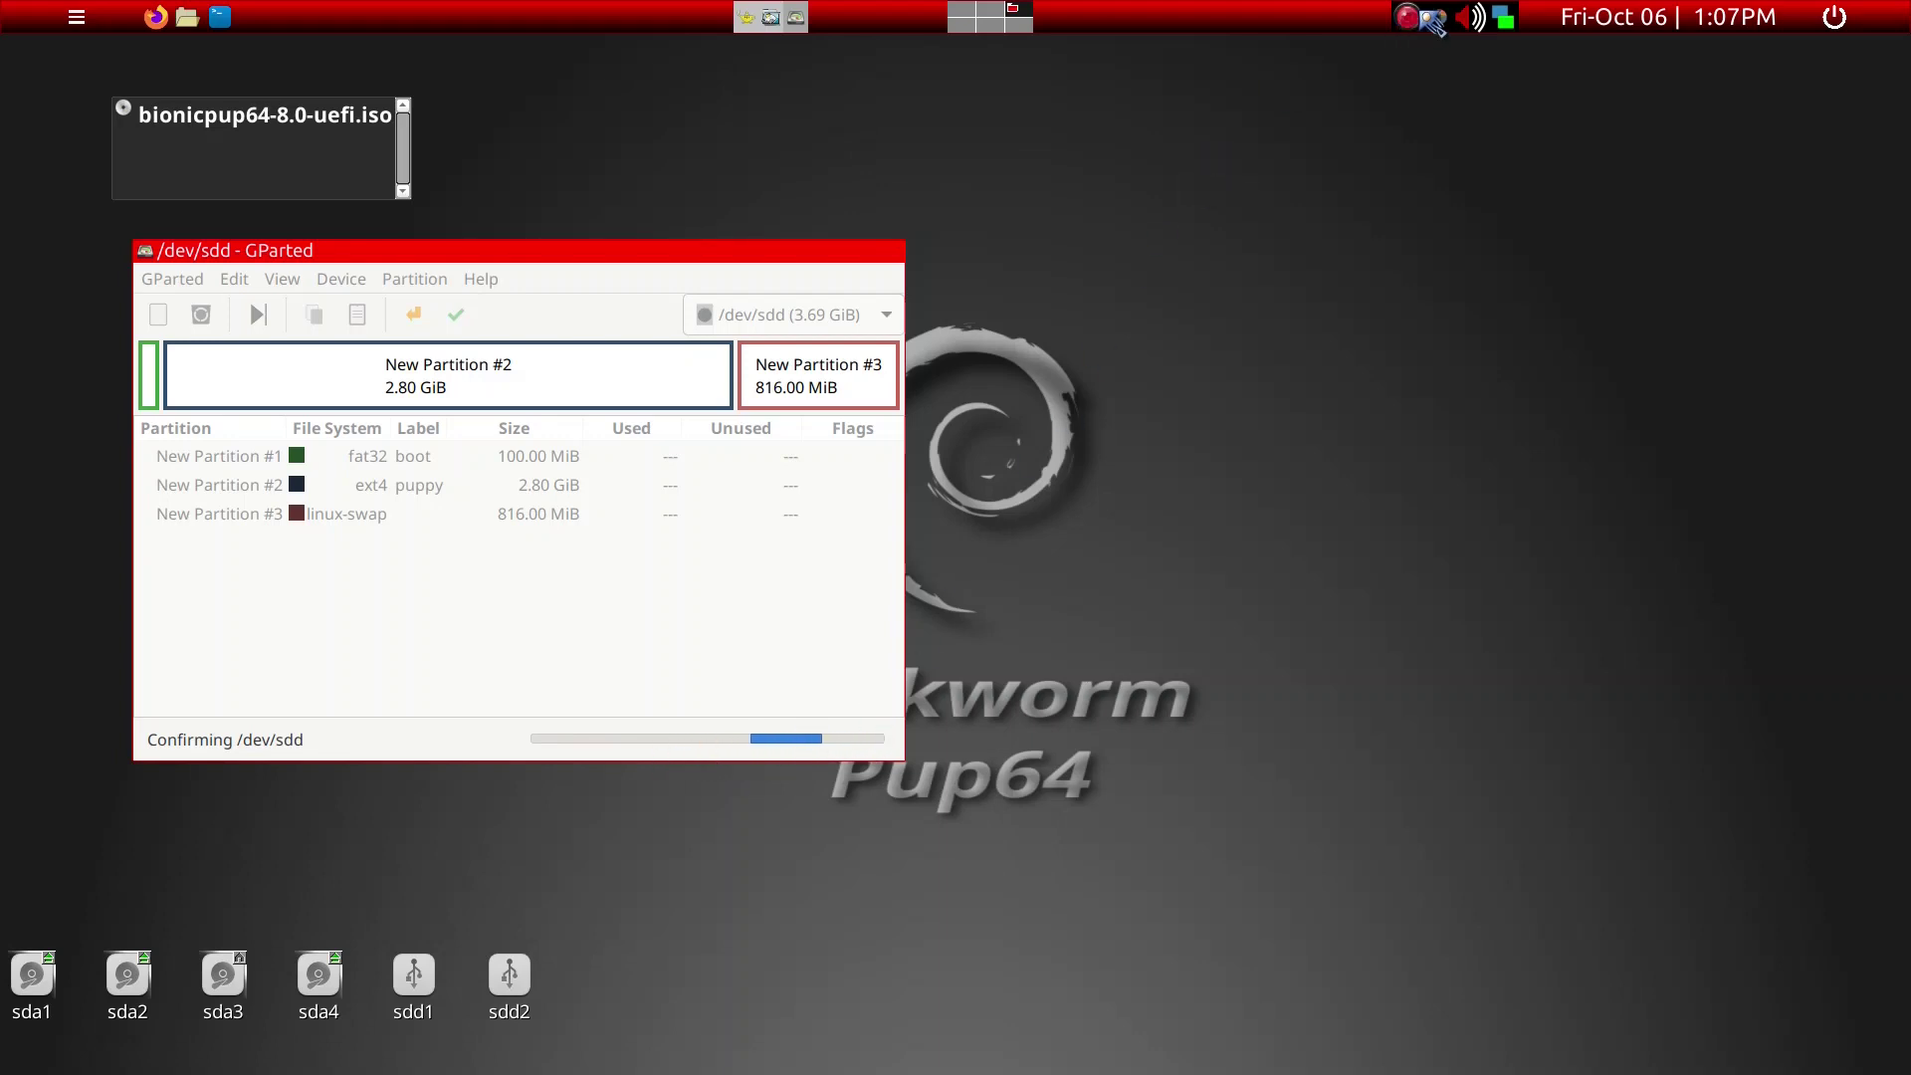
pyautogui.rightClick(1412, 16)
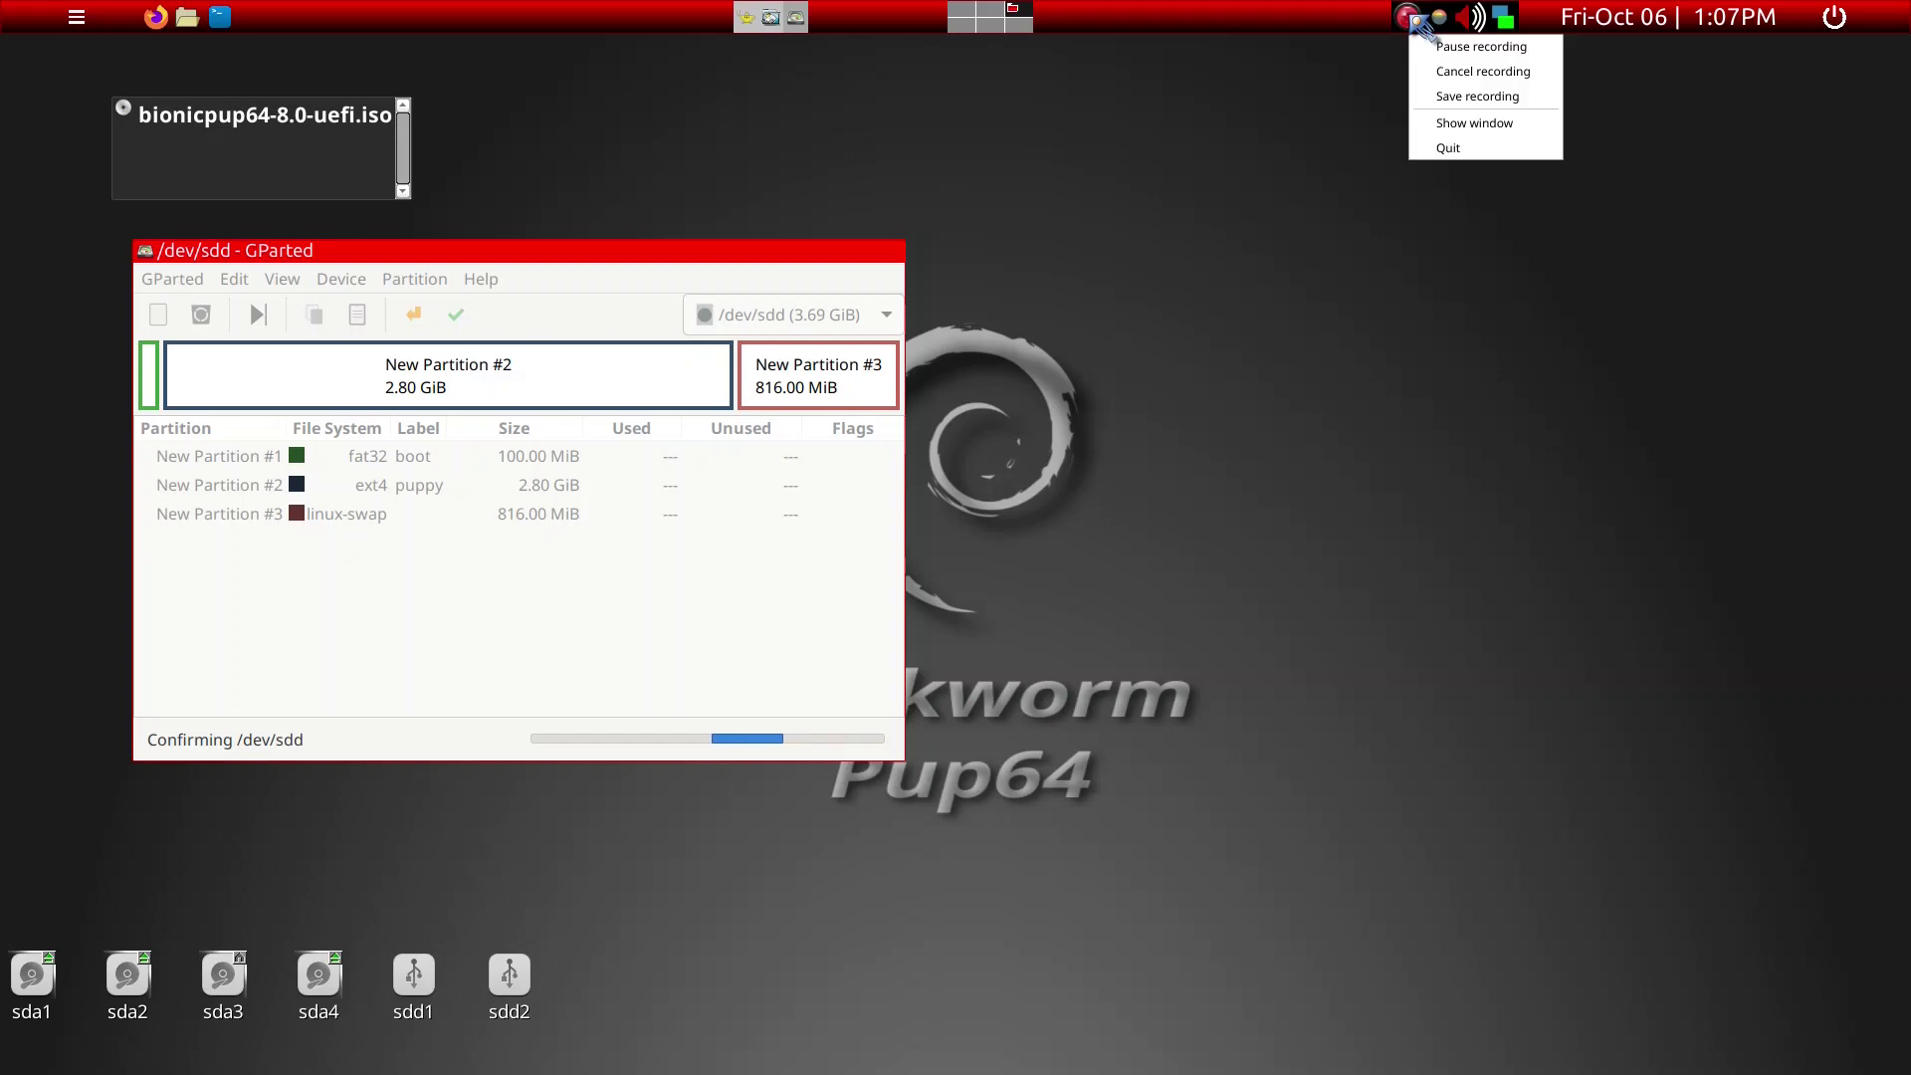
pyautogui.click(1481, 46)
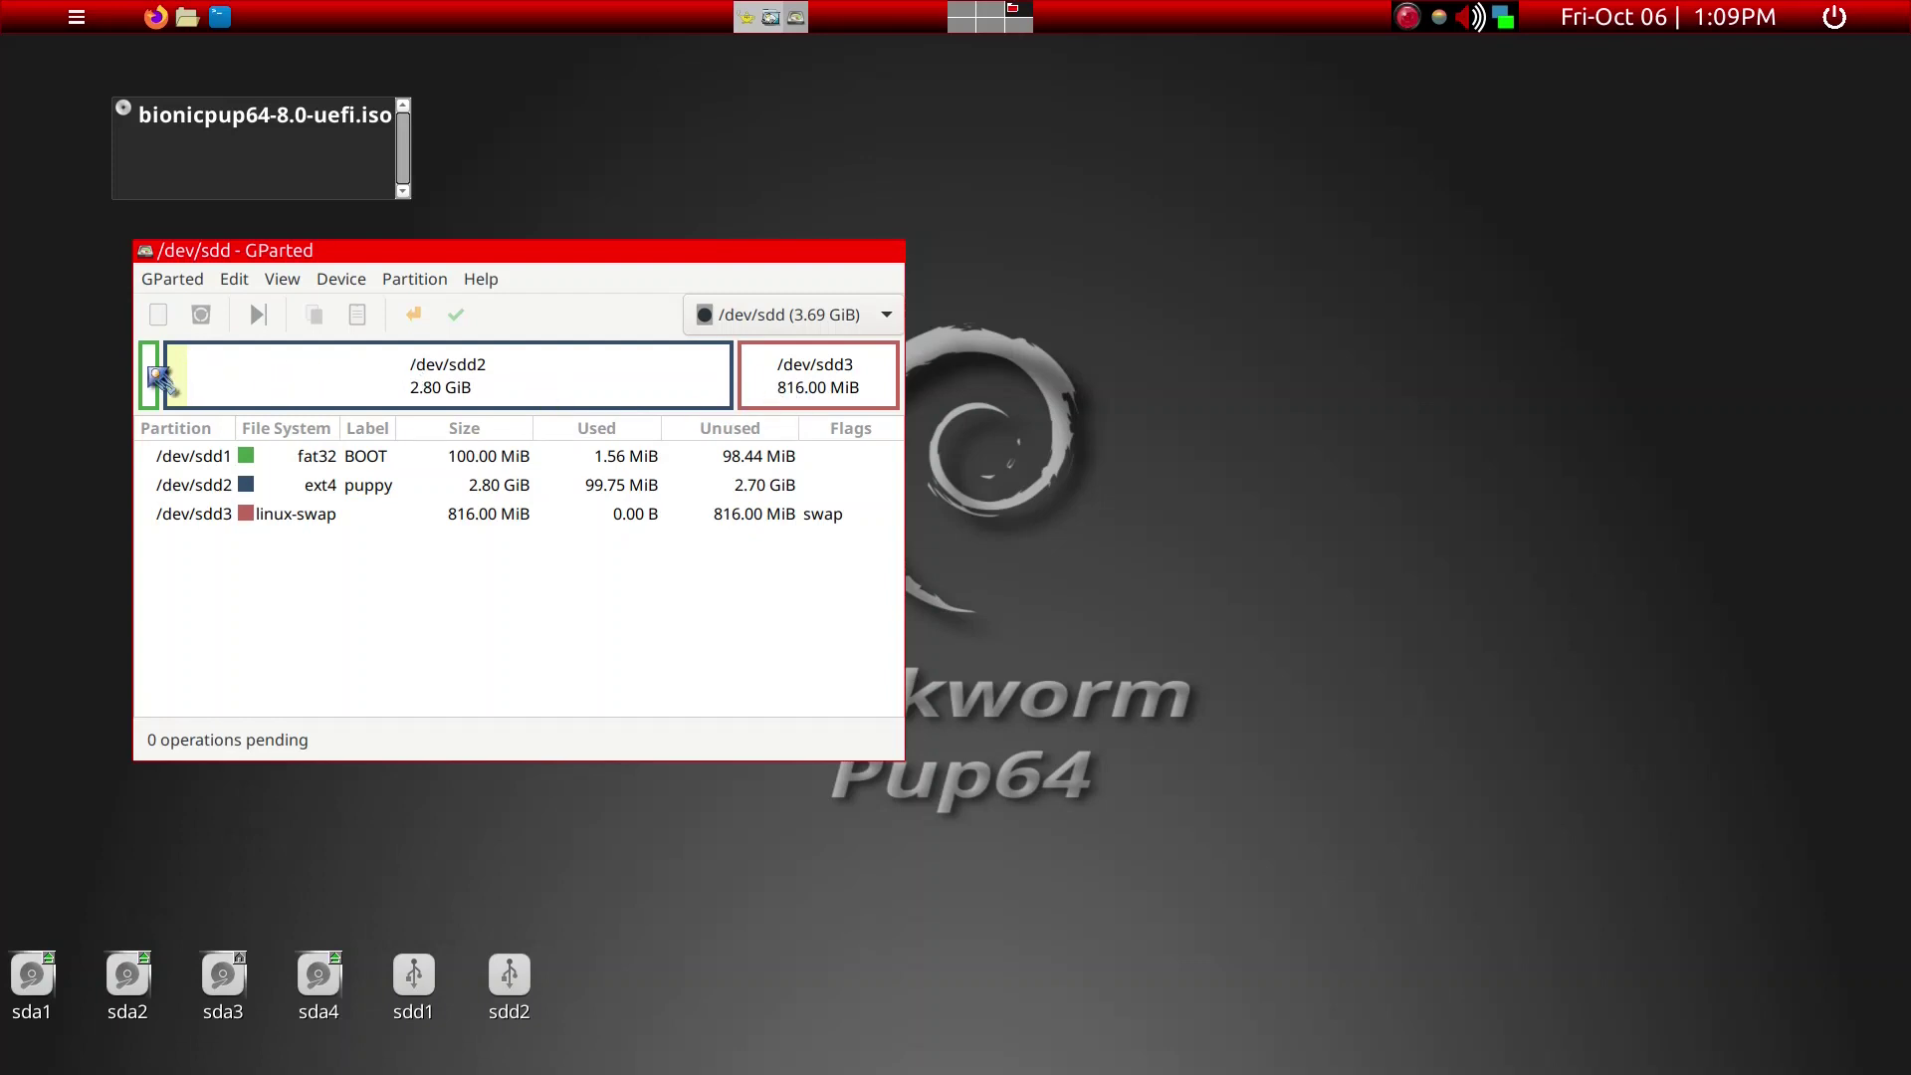
# - Turn on the boot flag for the fat32 BOOT partition /dev/sdd1 in Manage Flags
pyautogui.rightClick(151, 370)
pyautogui.press('Escape')
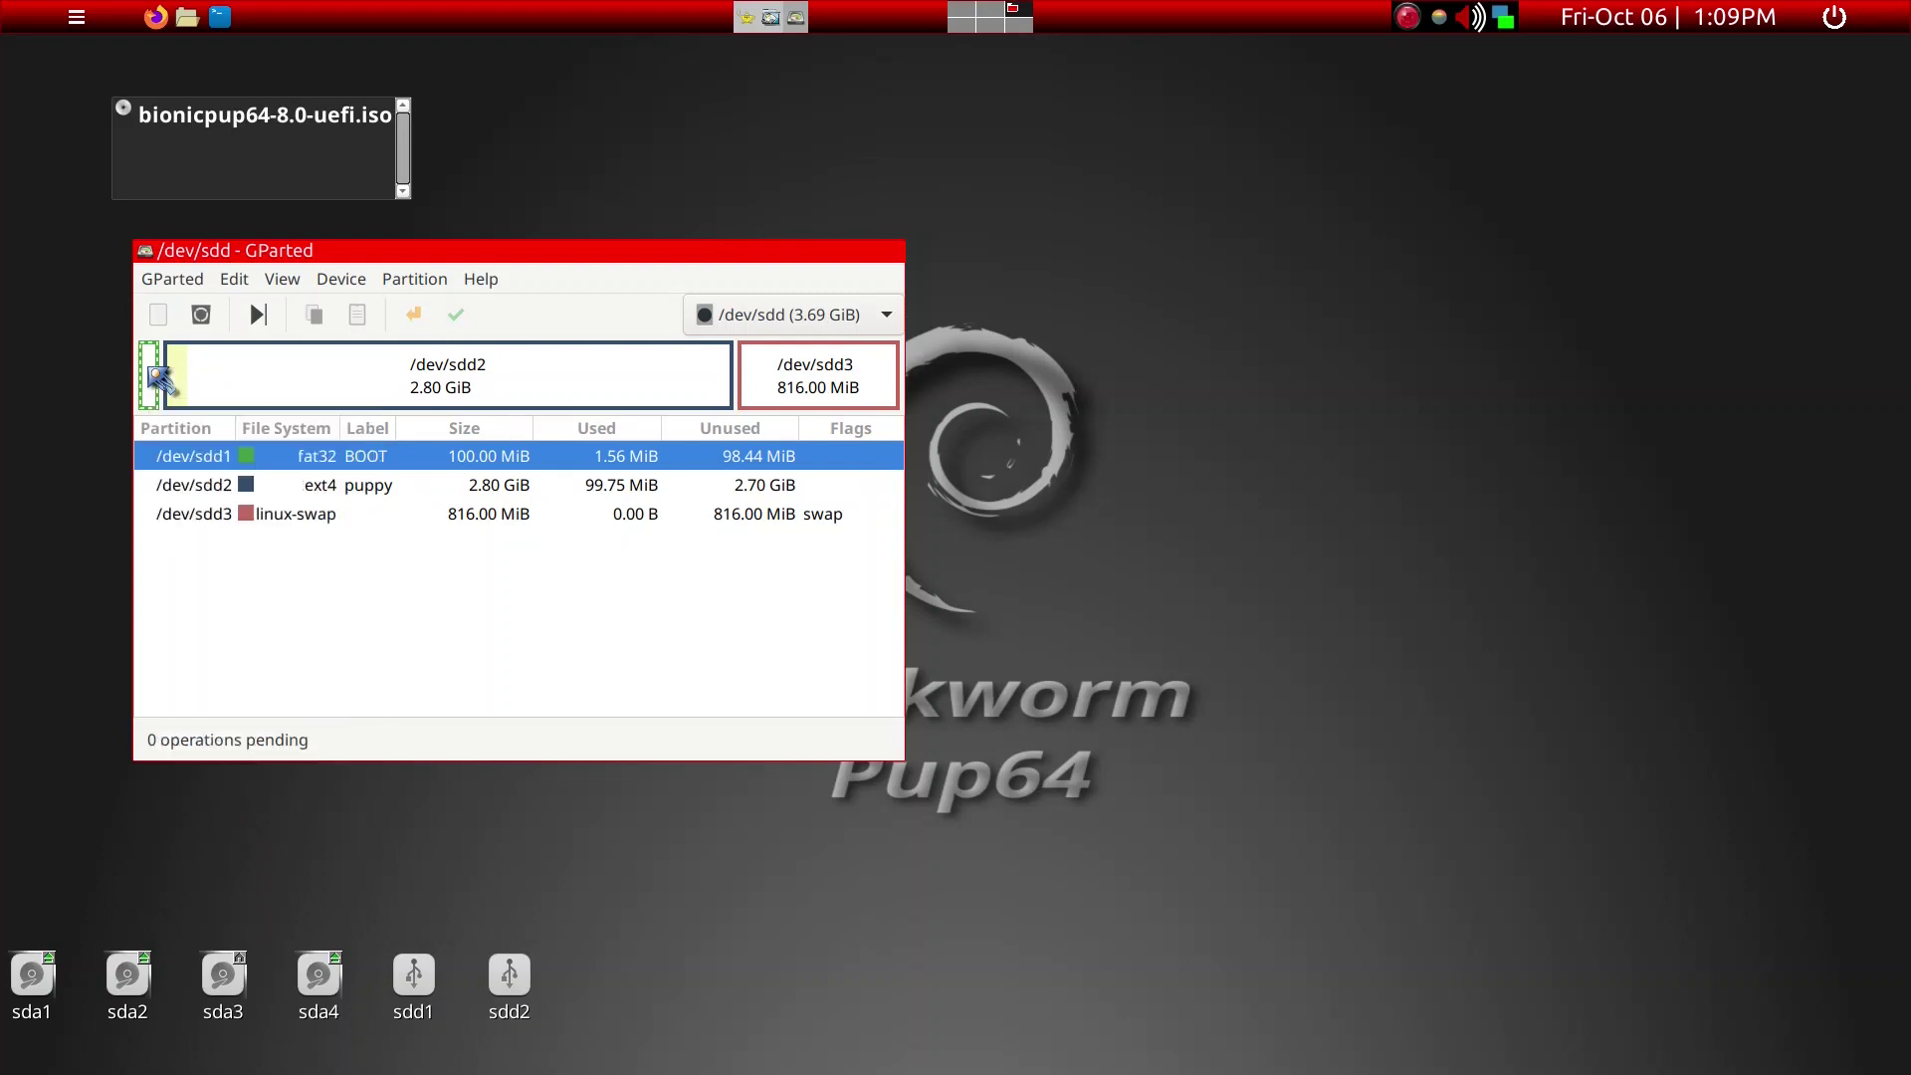
pyautogui.rightClick(159, 378)
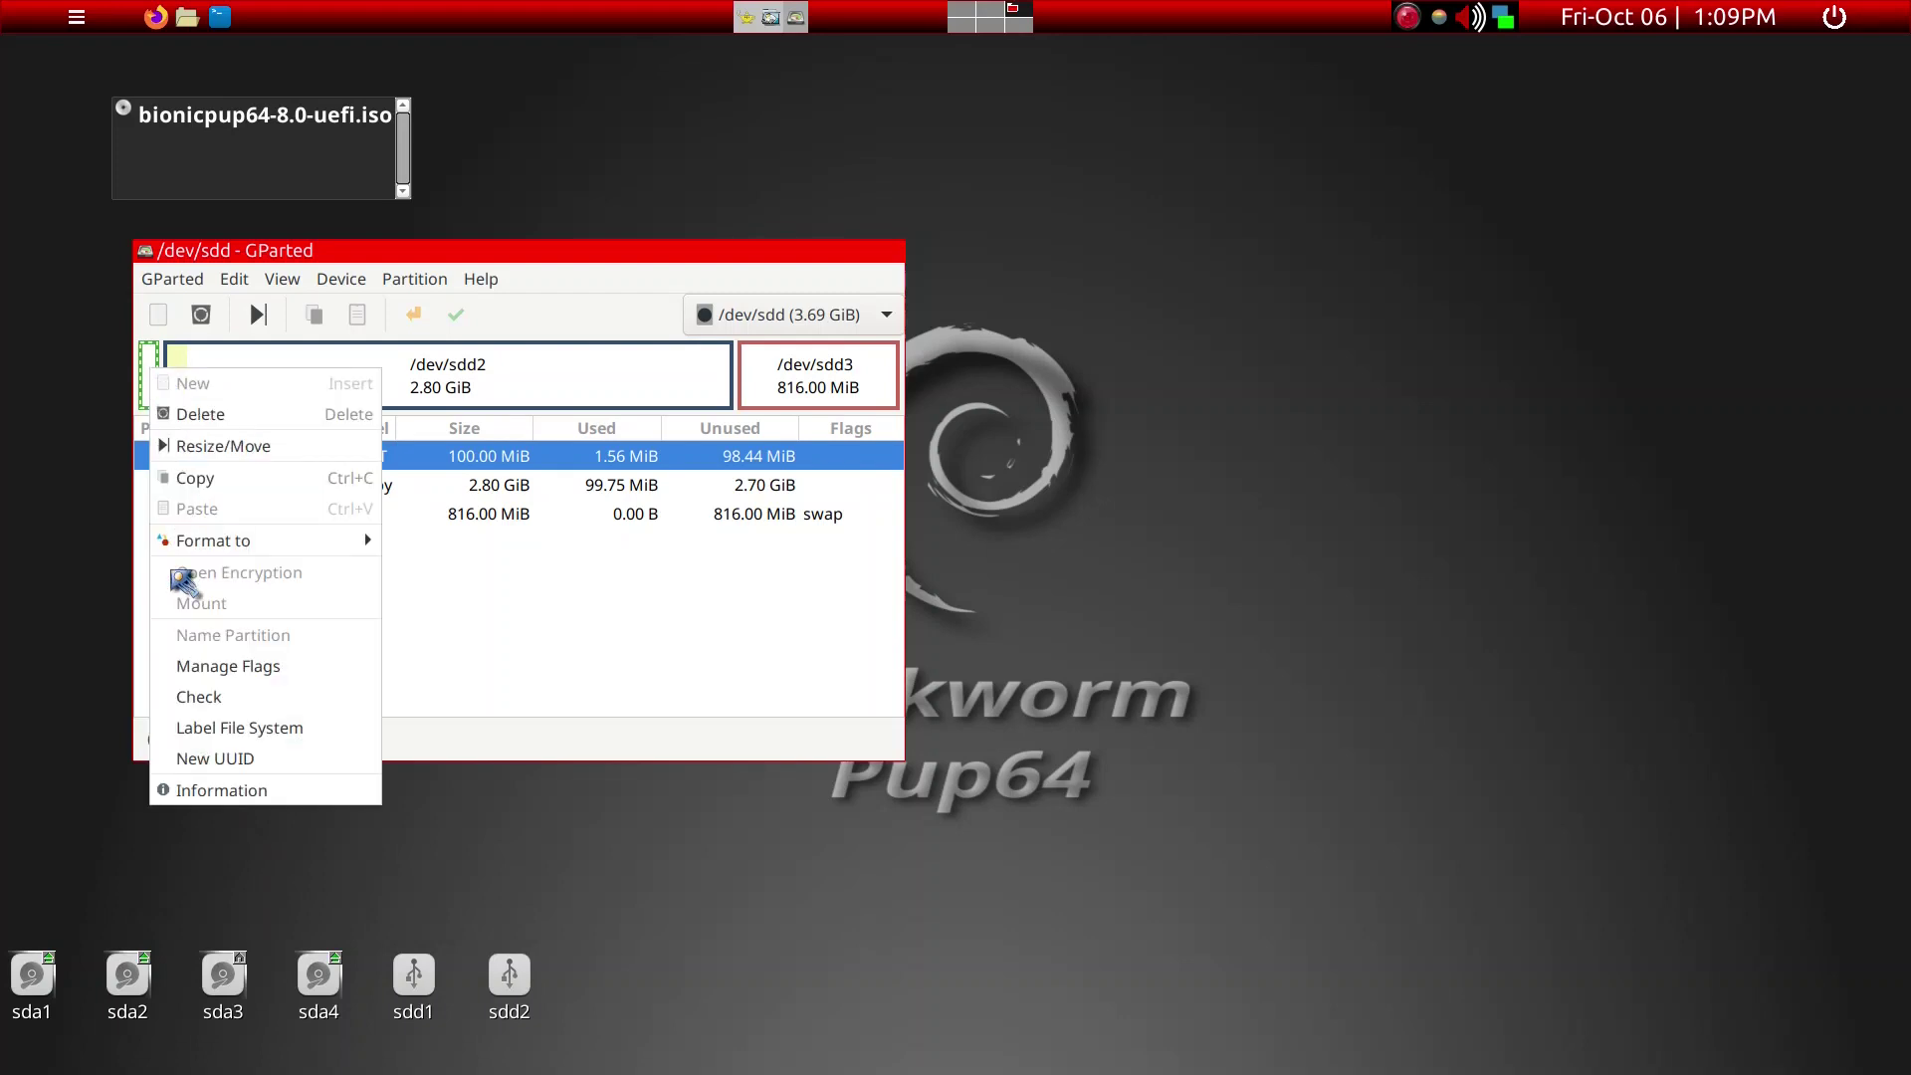
pyautogui.click(189, 675)
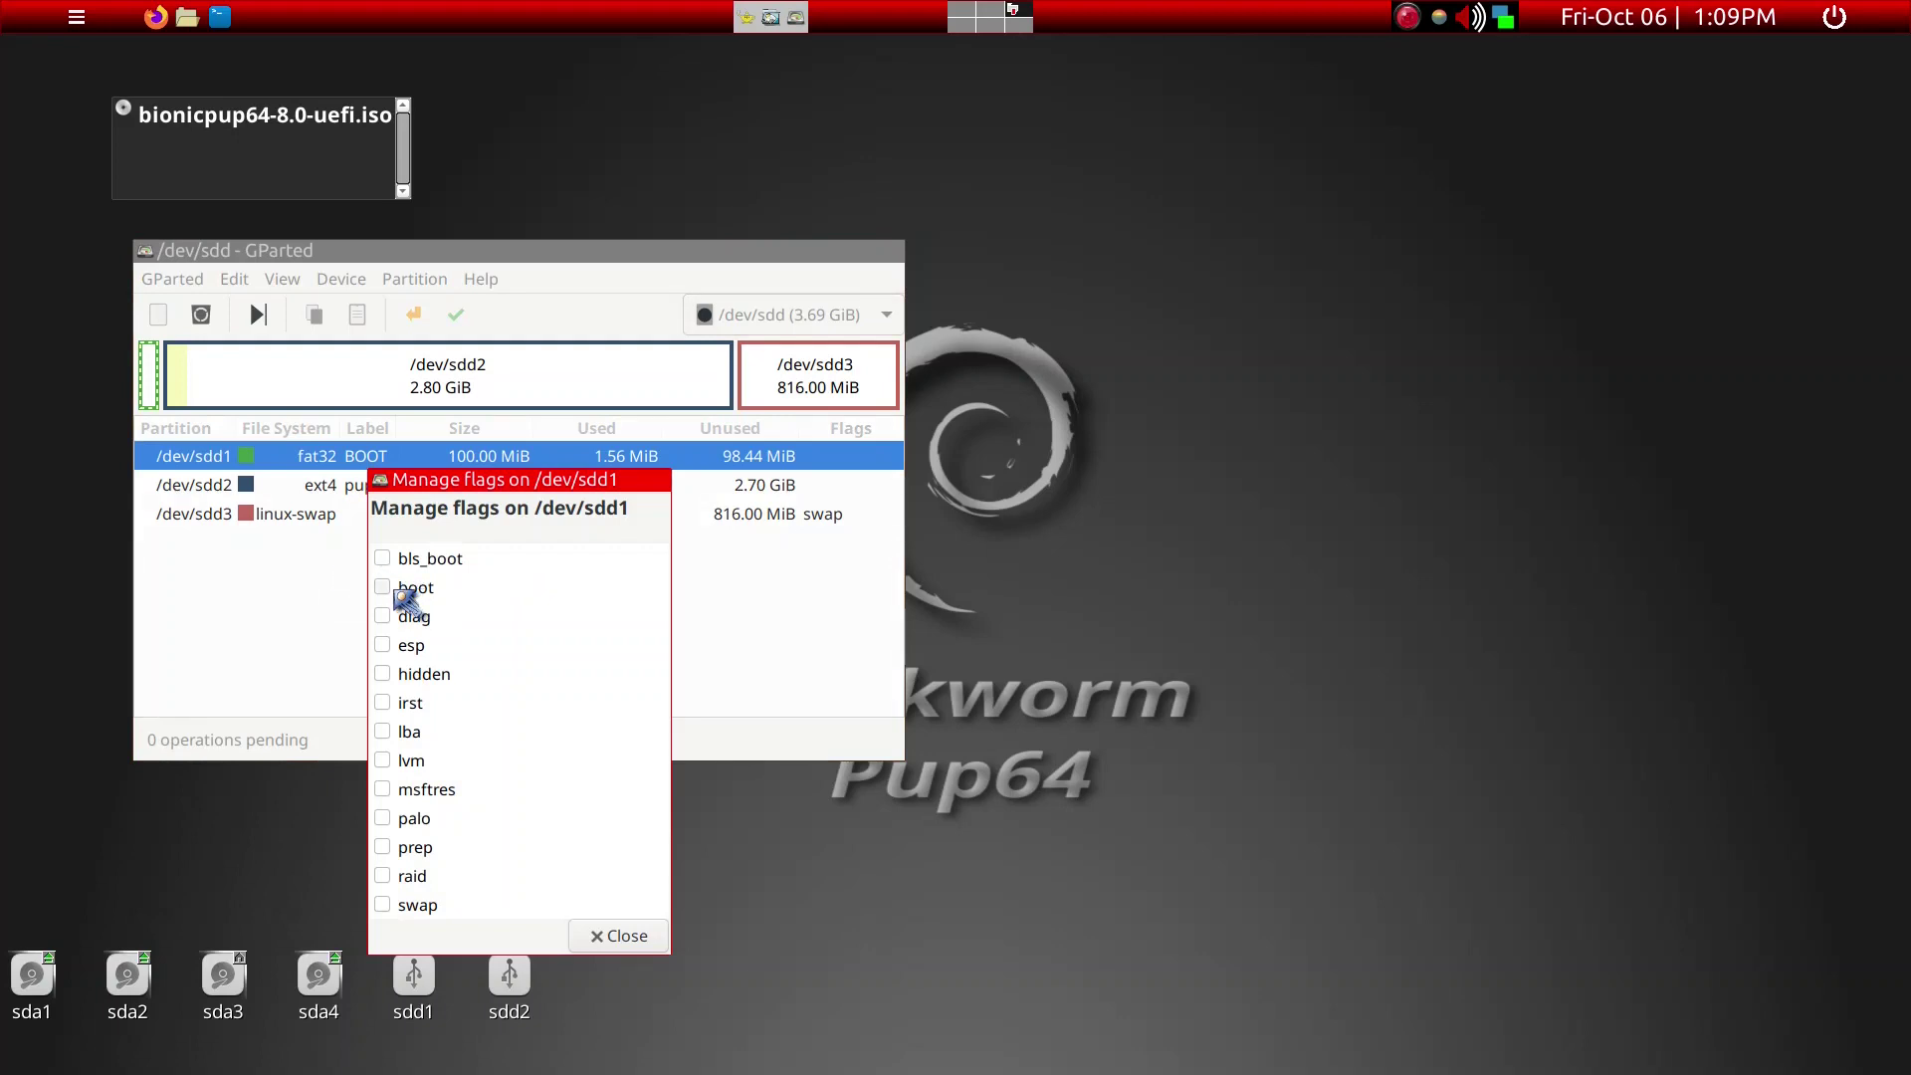
pyautogui.click(383, 587)
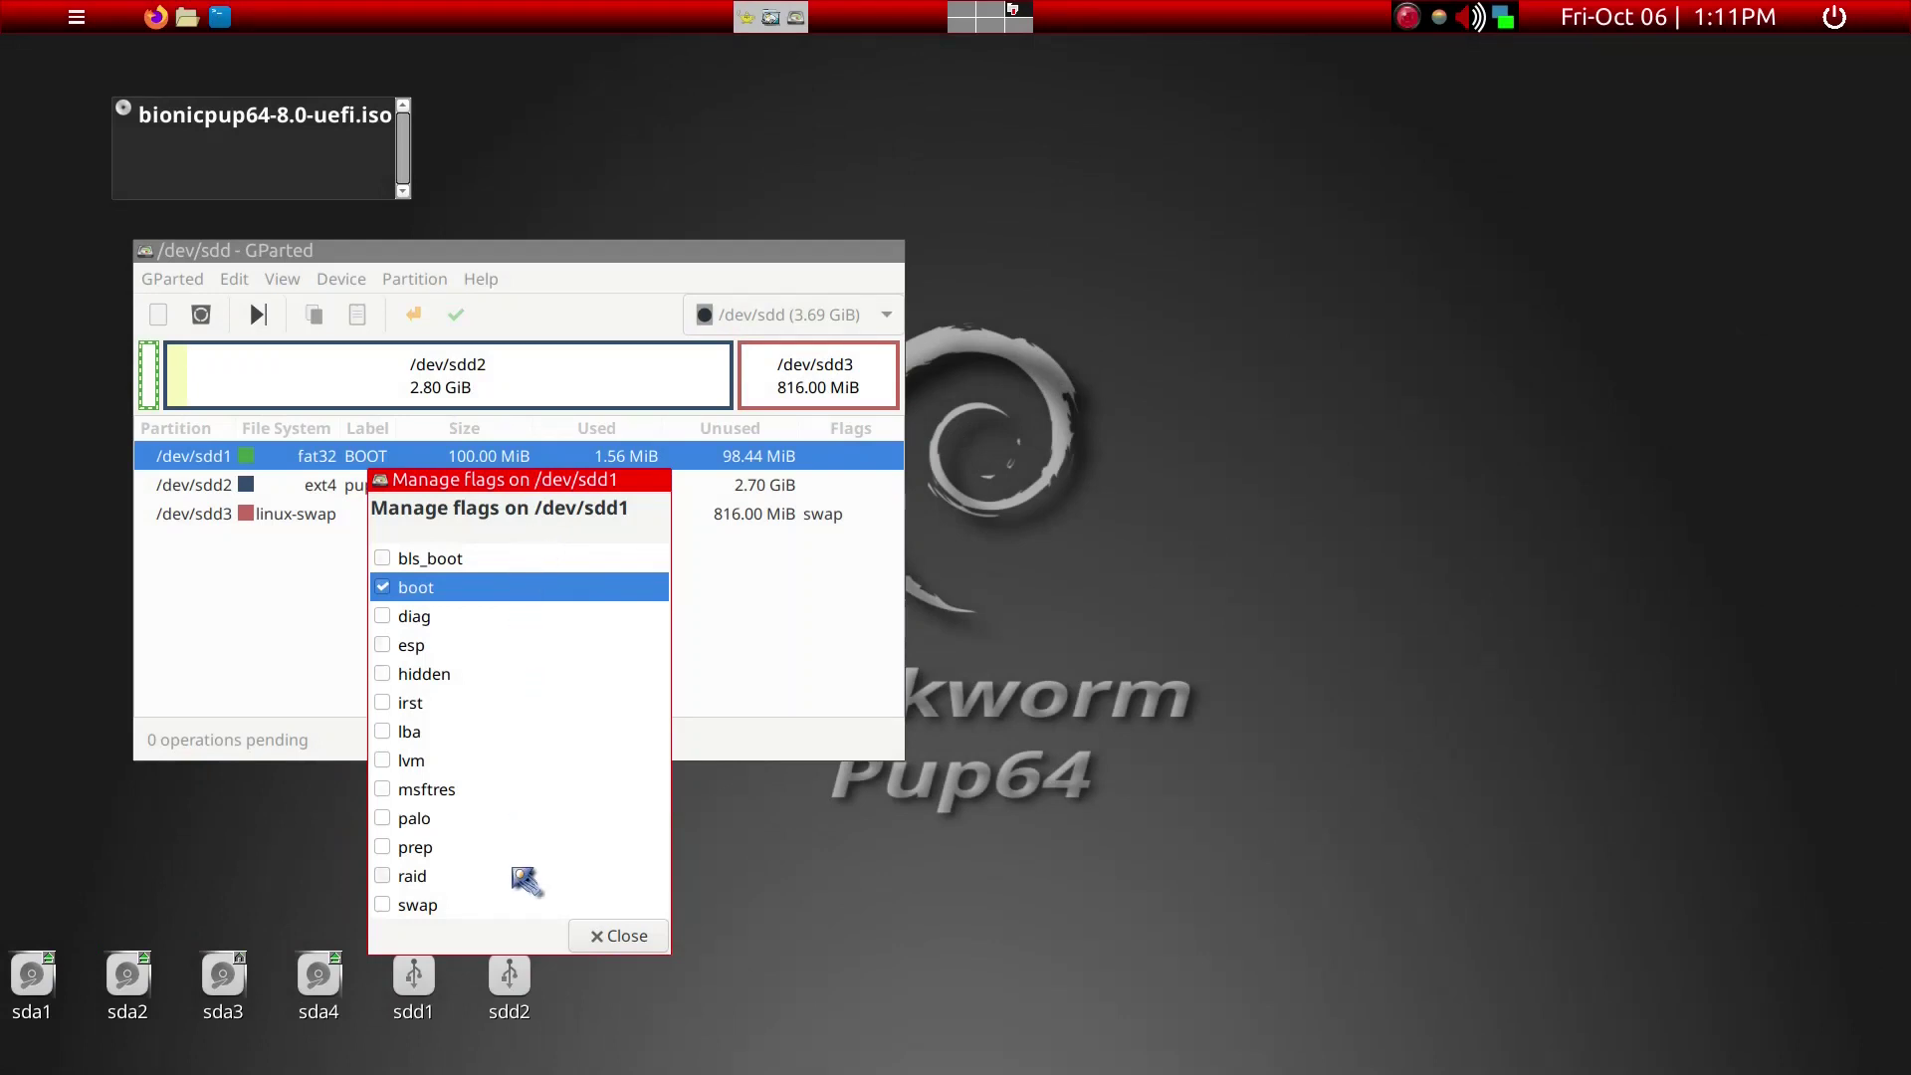
pyautogui.click(619, 936)
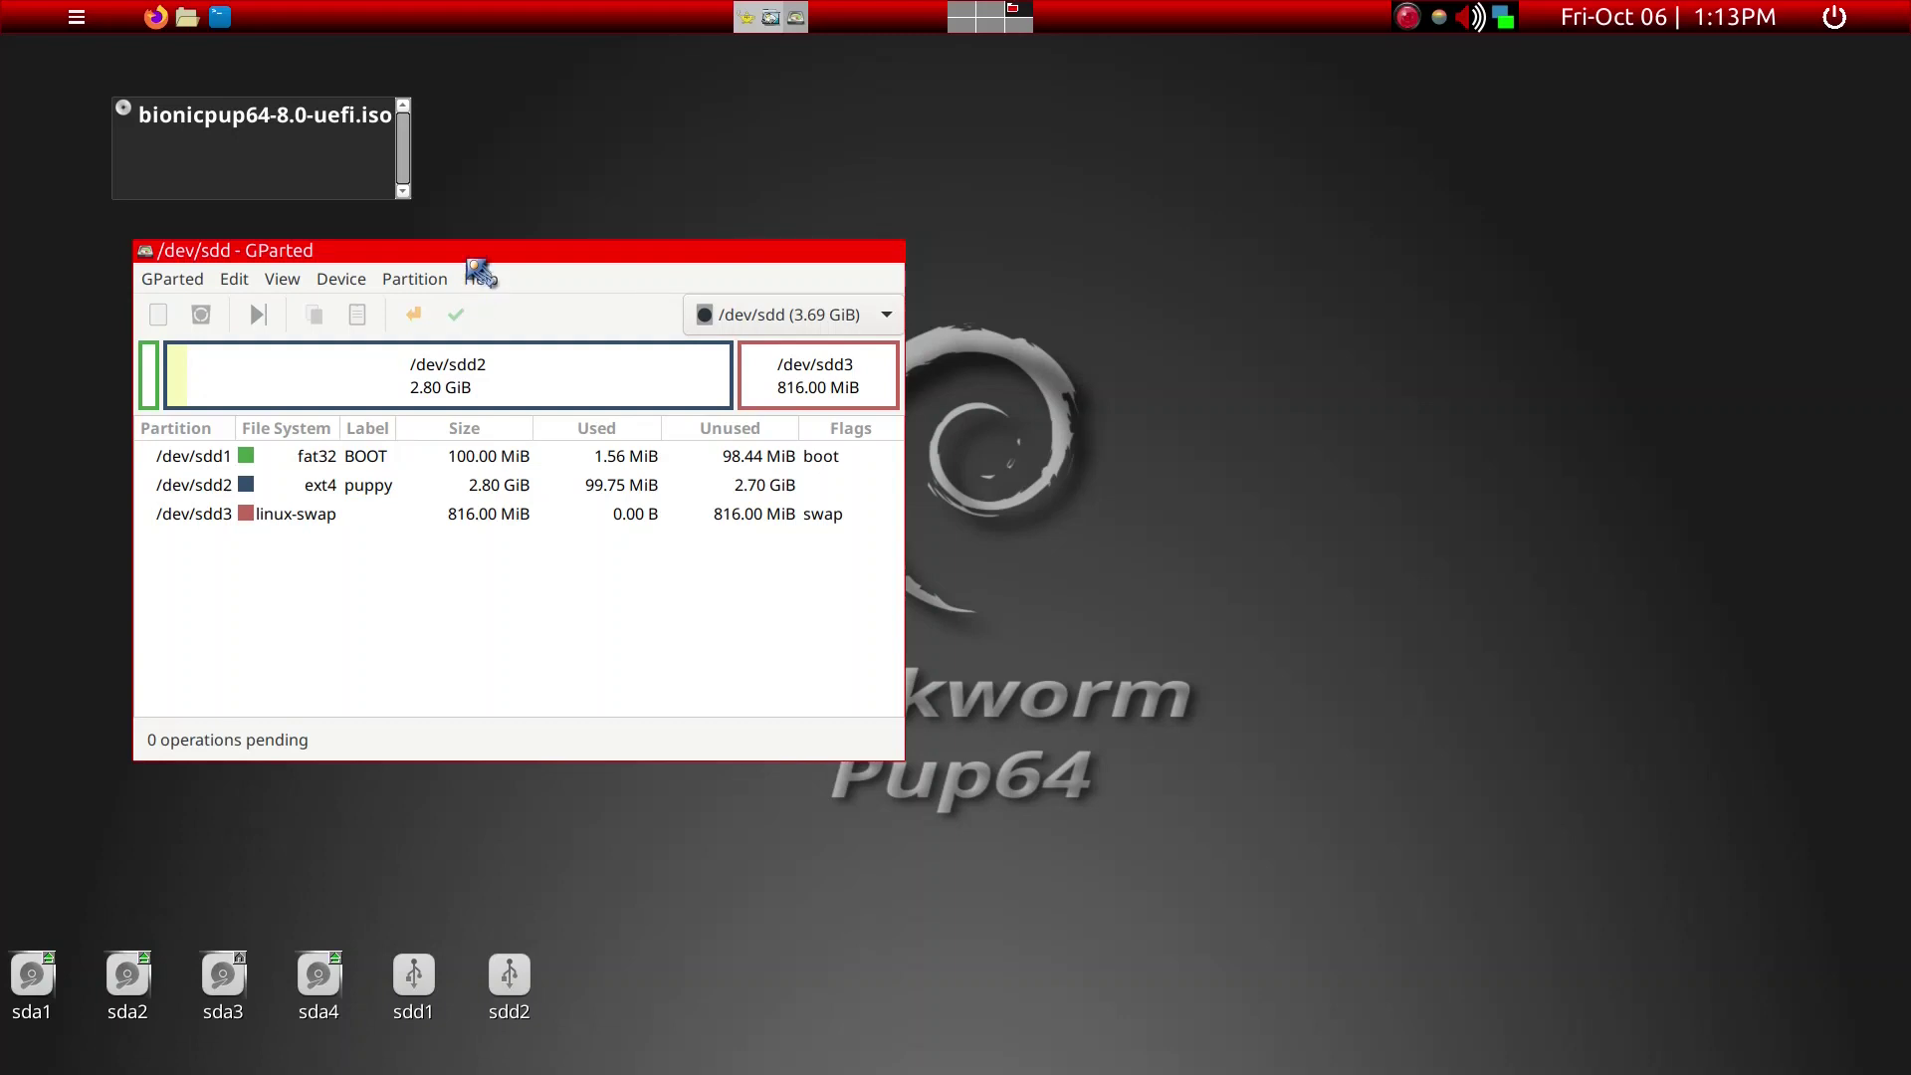
# - Quit GParted, mount sdd2 from its desktop icon, and move its window beside the ISO window
pyautogui.hotkey('ctrl', 'q')
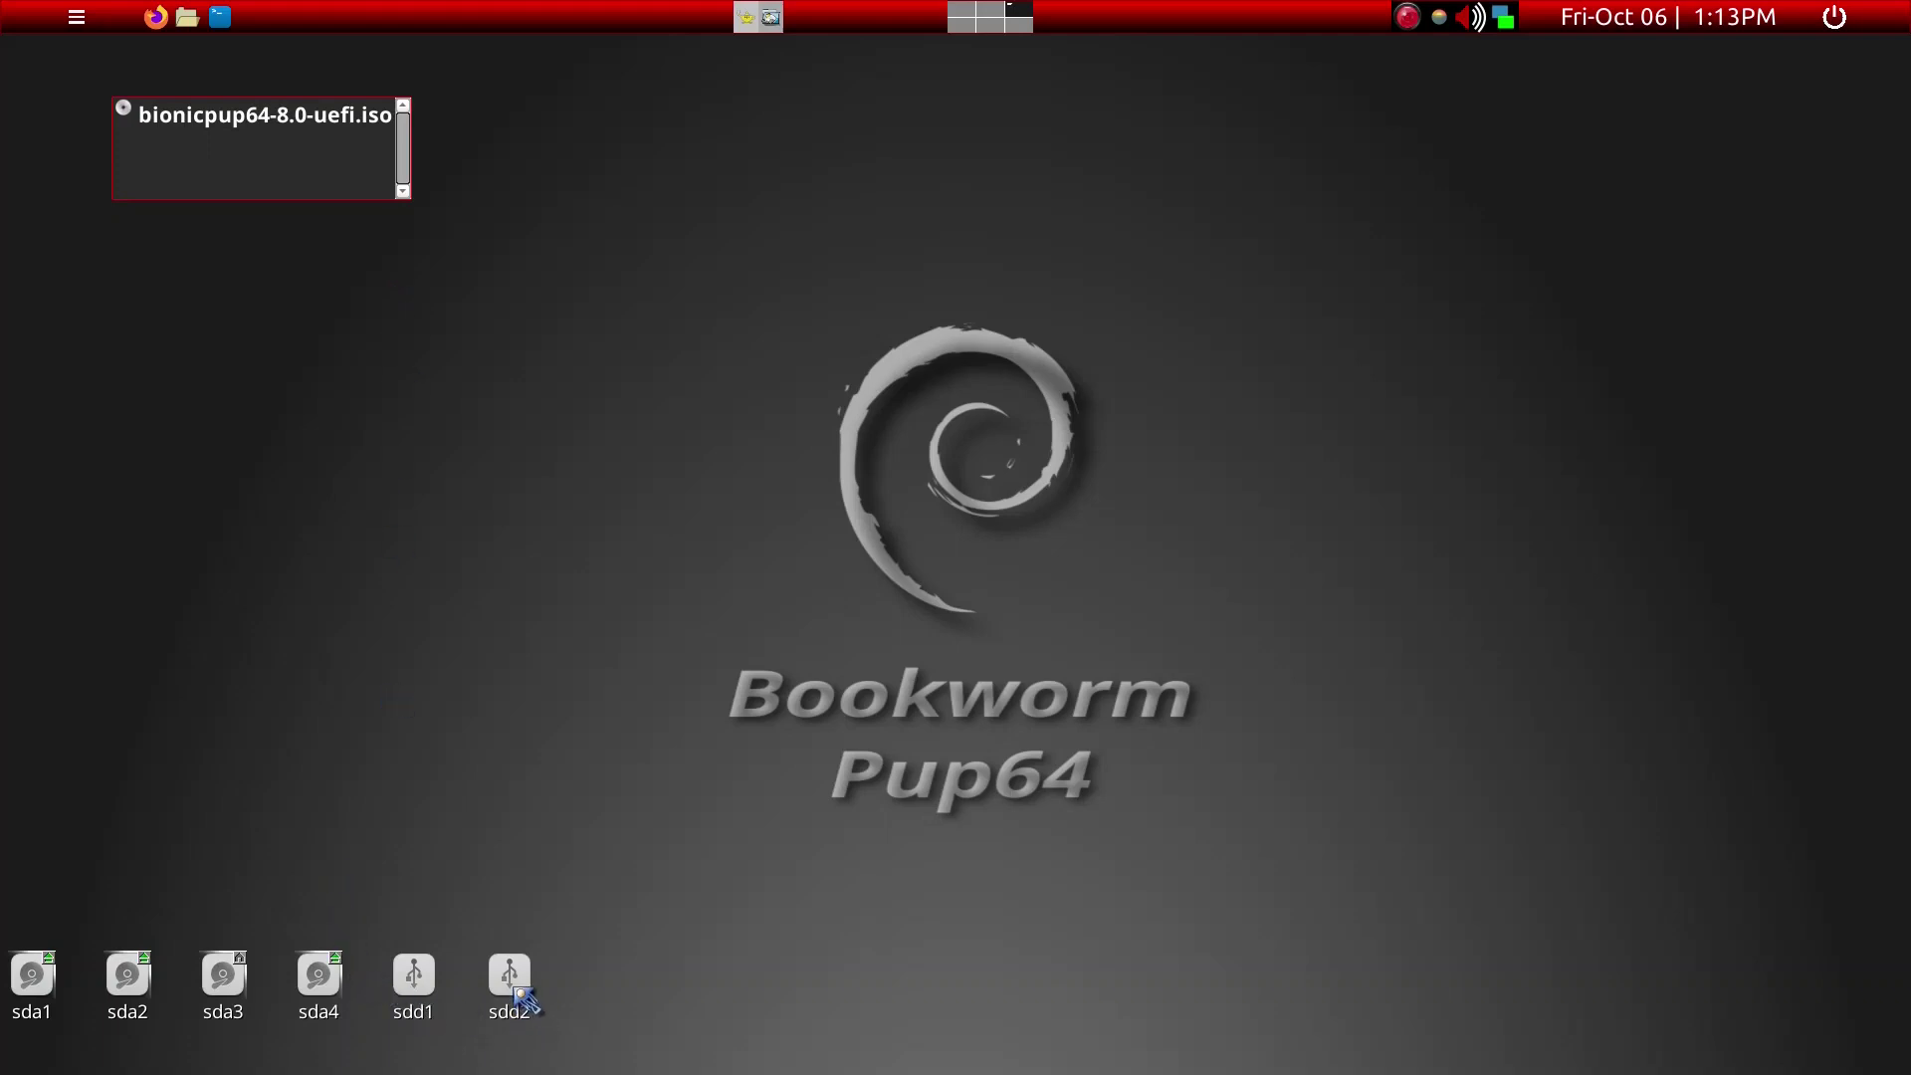
pyautogui.moveTo(518, 990)
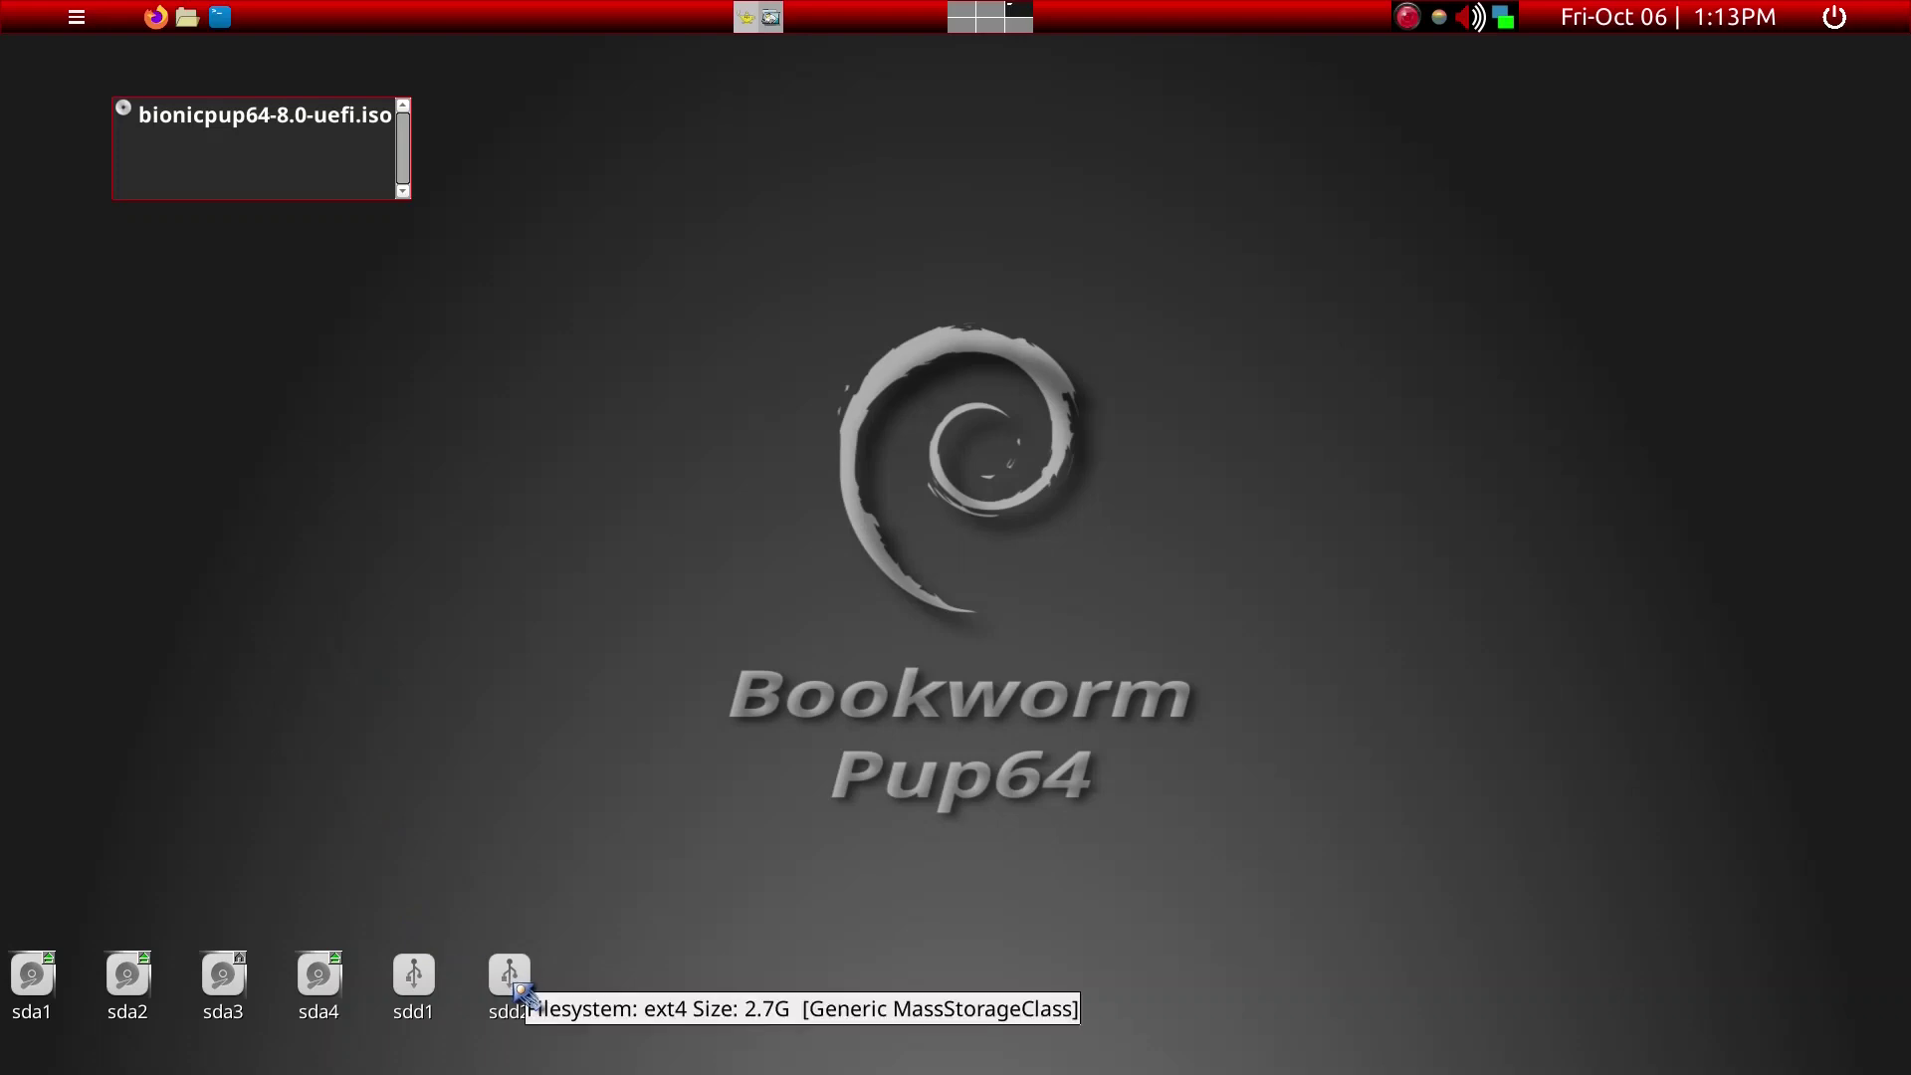
pyautogui.click(518, 987)
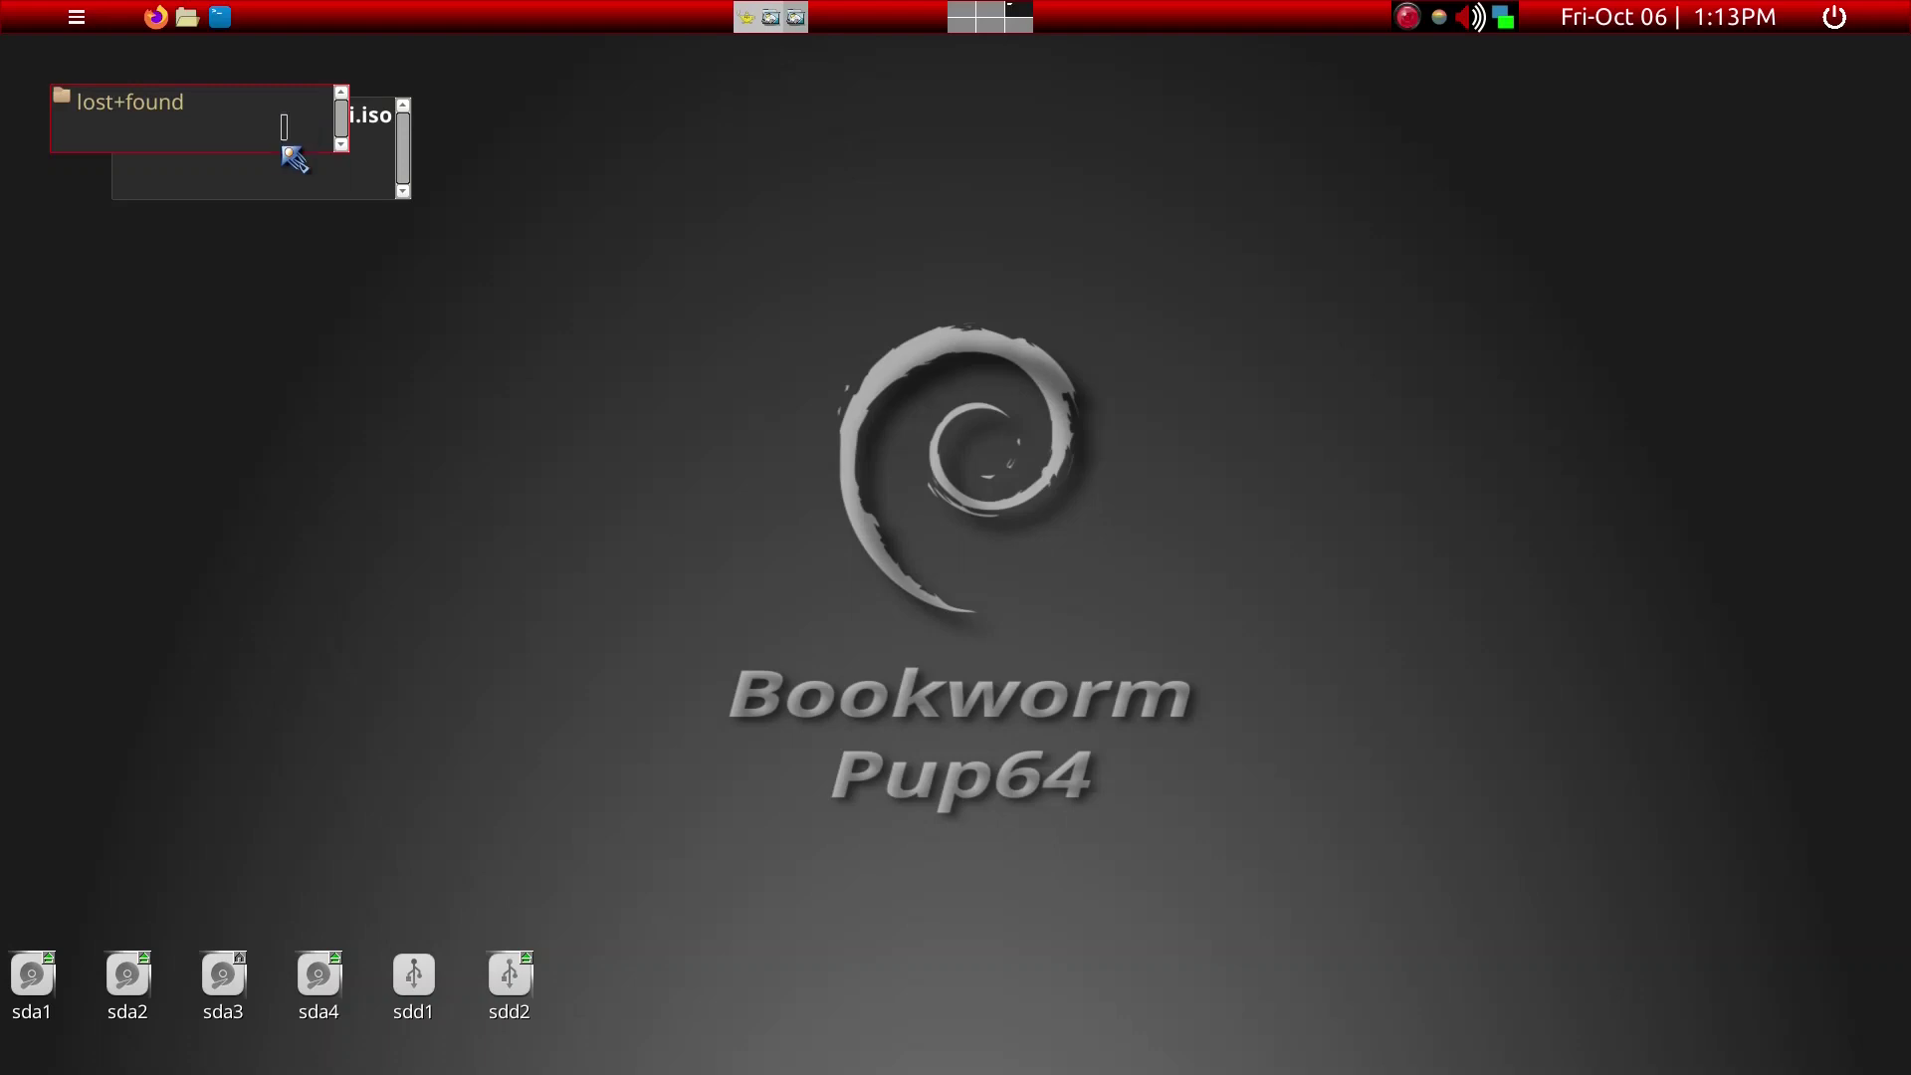
pyautogui.moveTo(258, 117); pyautogui.dragTo(385, 469)
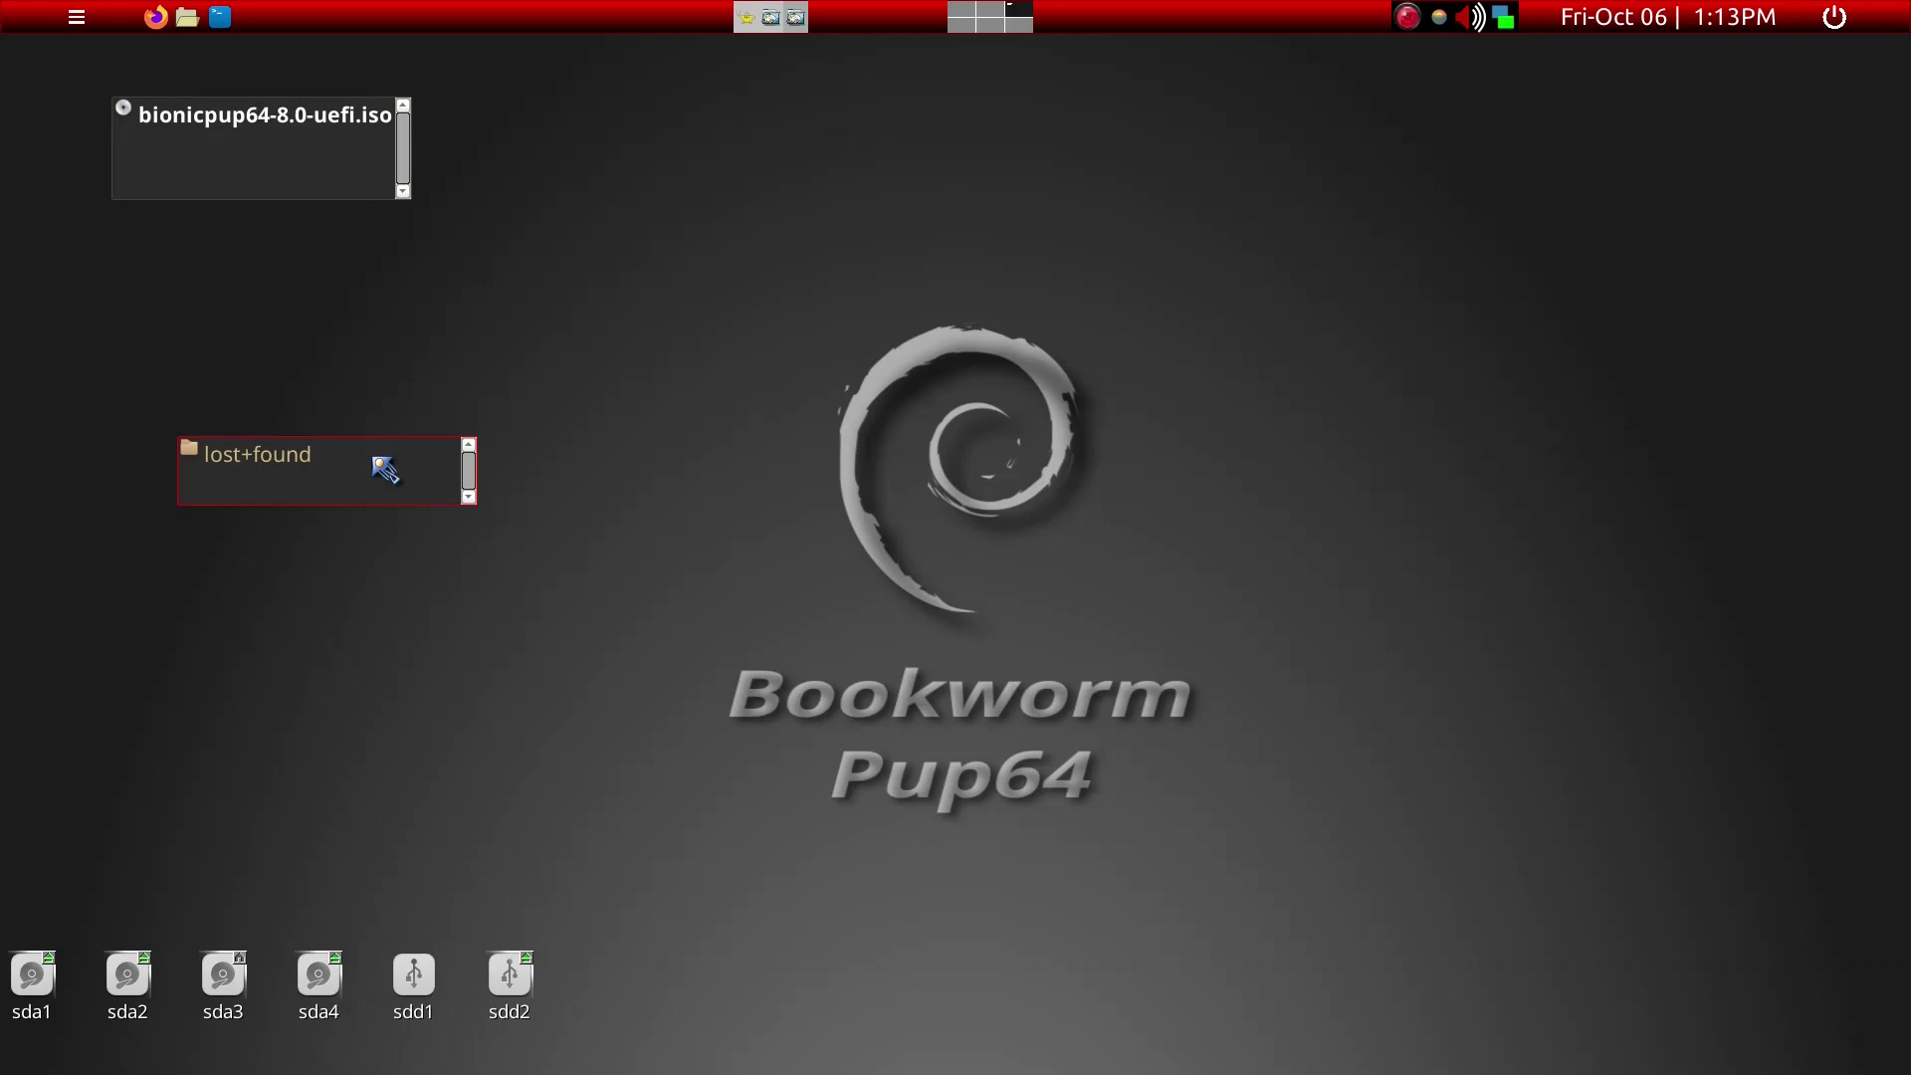
# - Create a BP80 folder on sdd2 with 'mkdir BP80' in a terminal, then close it
pyautogui.press('`')
pyautogui.write('mkdir')
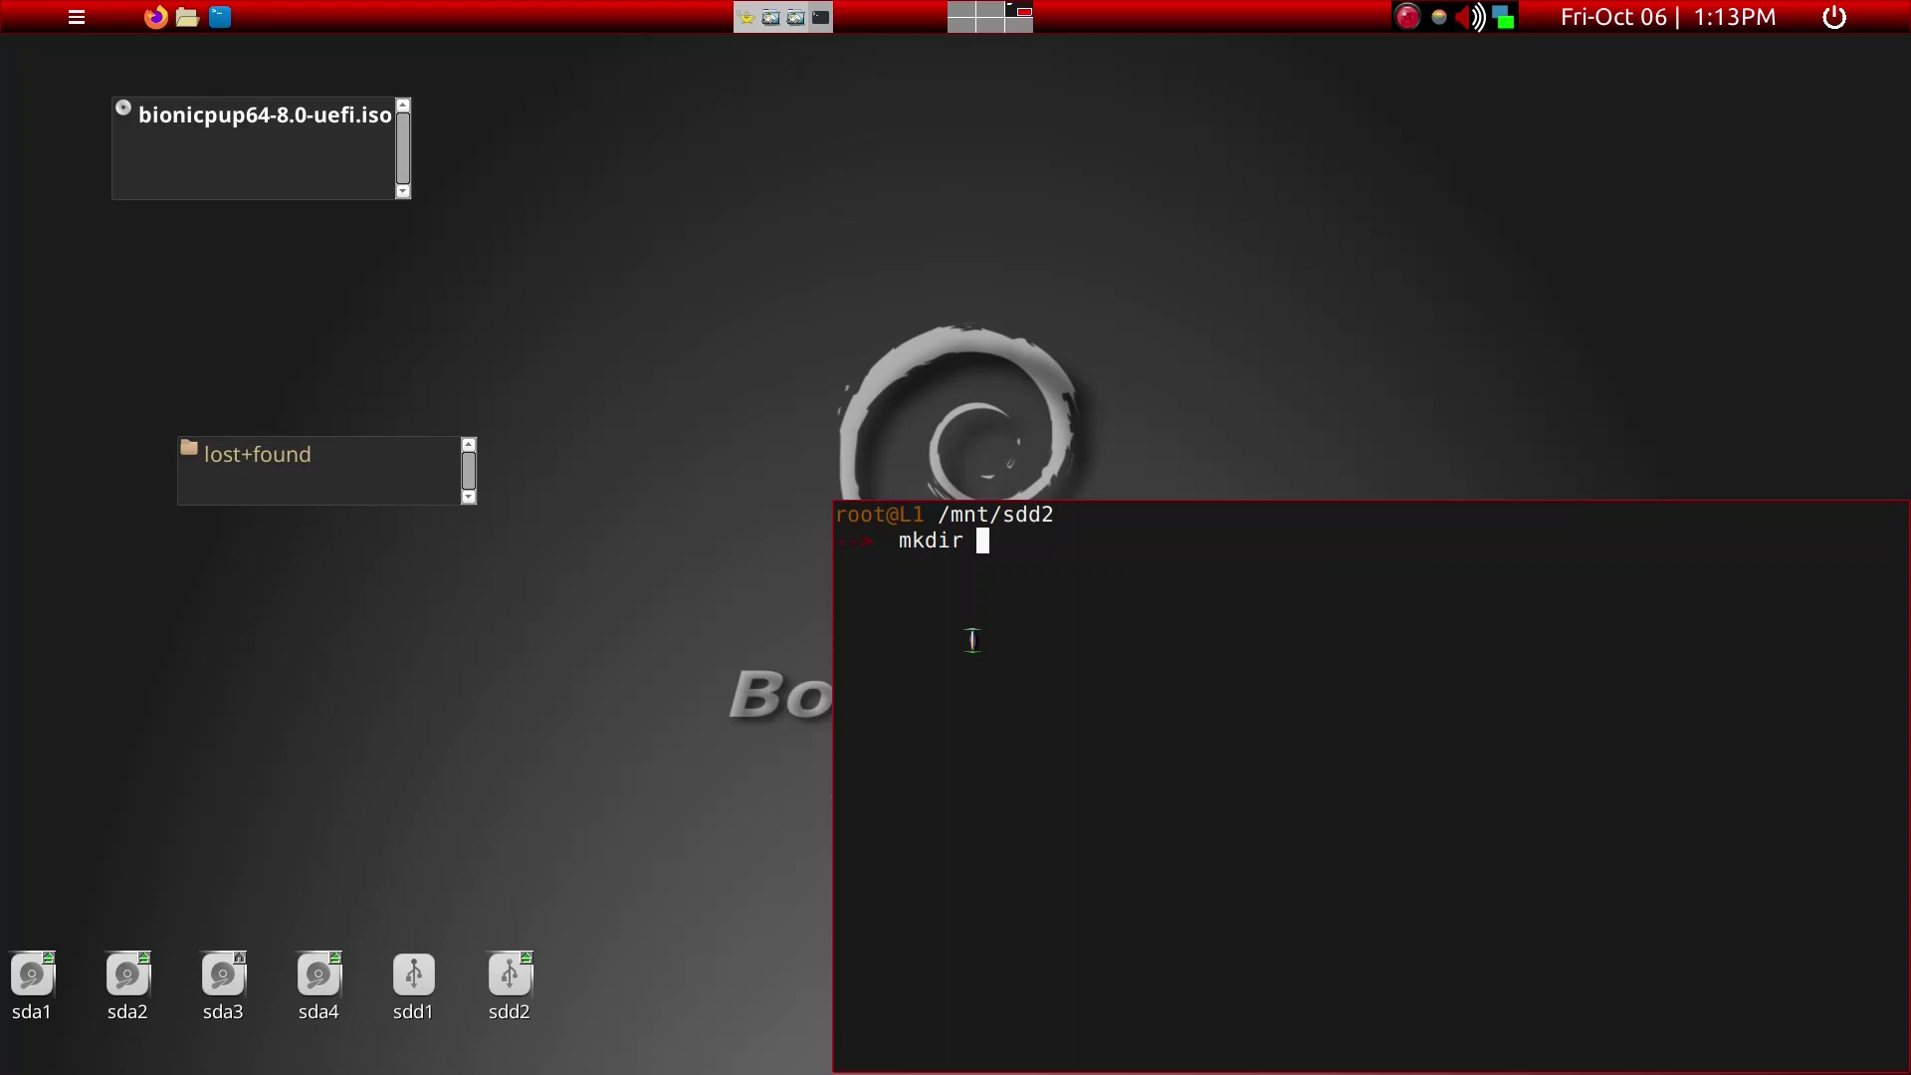
pyautogui.write('BP80')
pyautogui.press('Return')
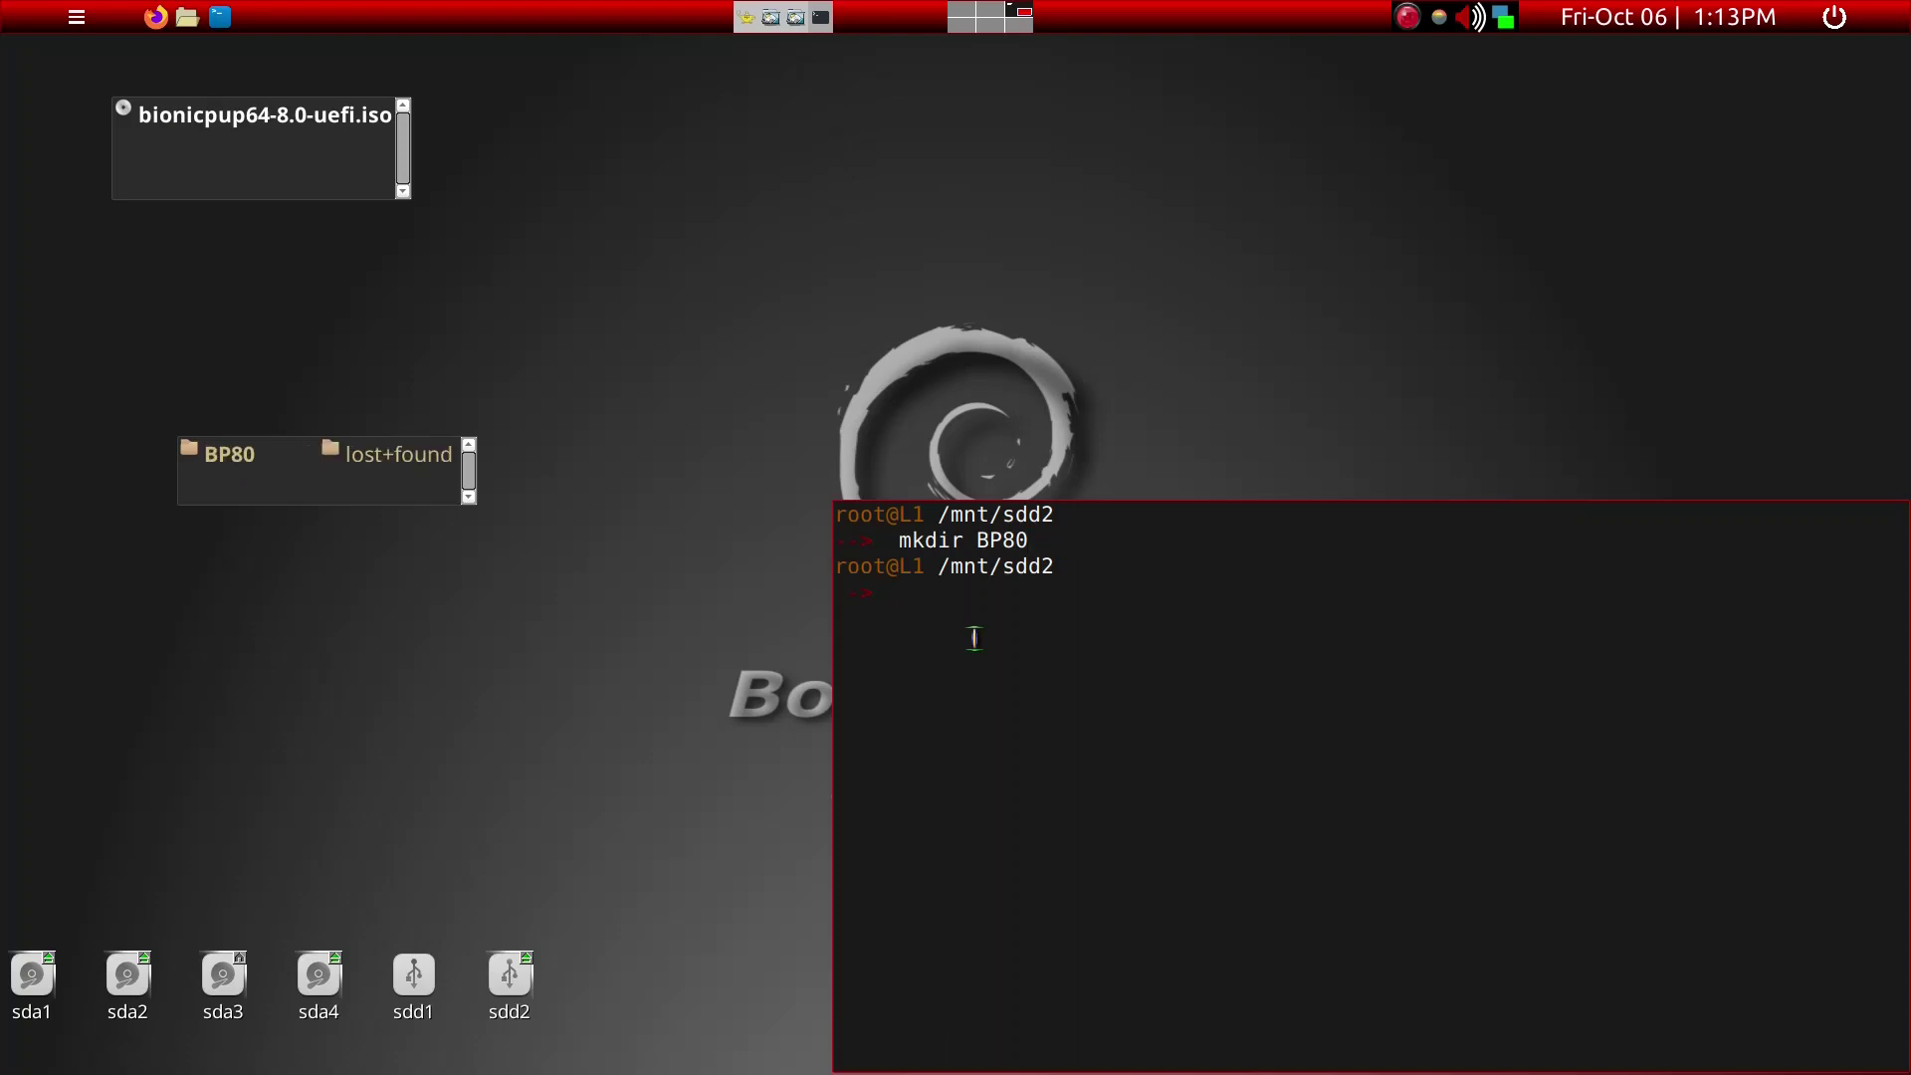
pyautogui.hotkey('ctrl', 'd')
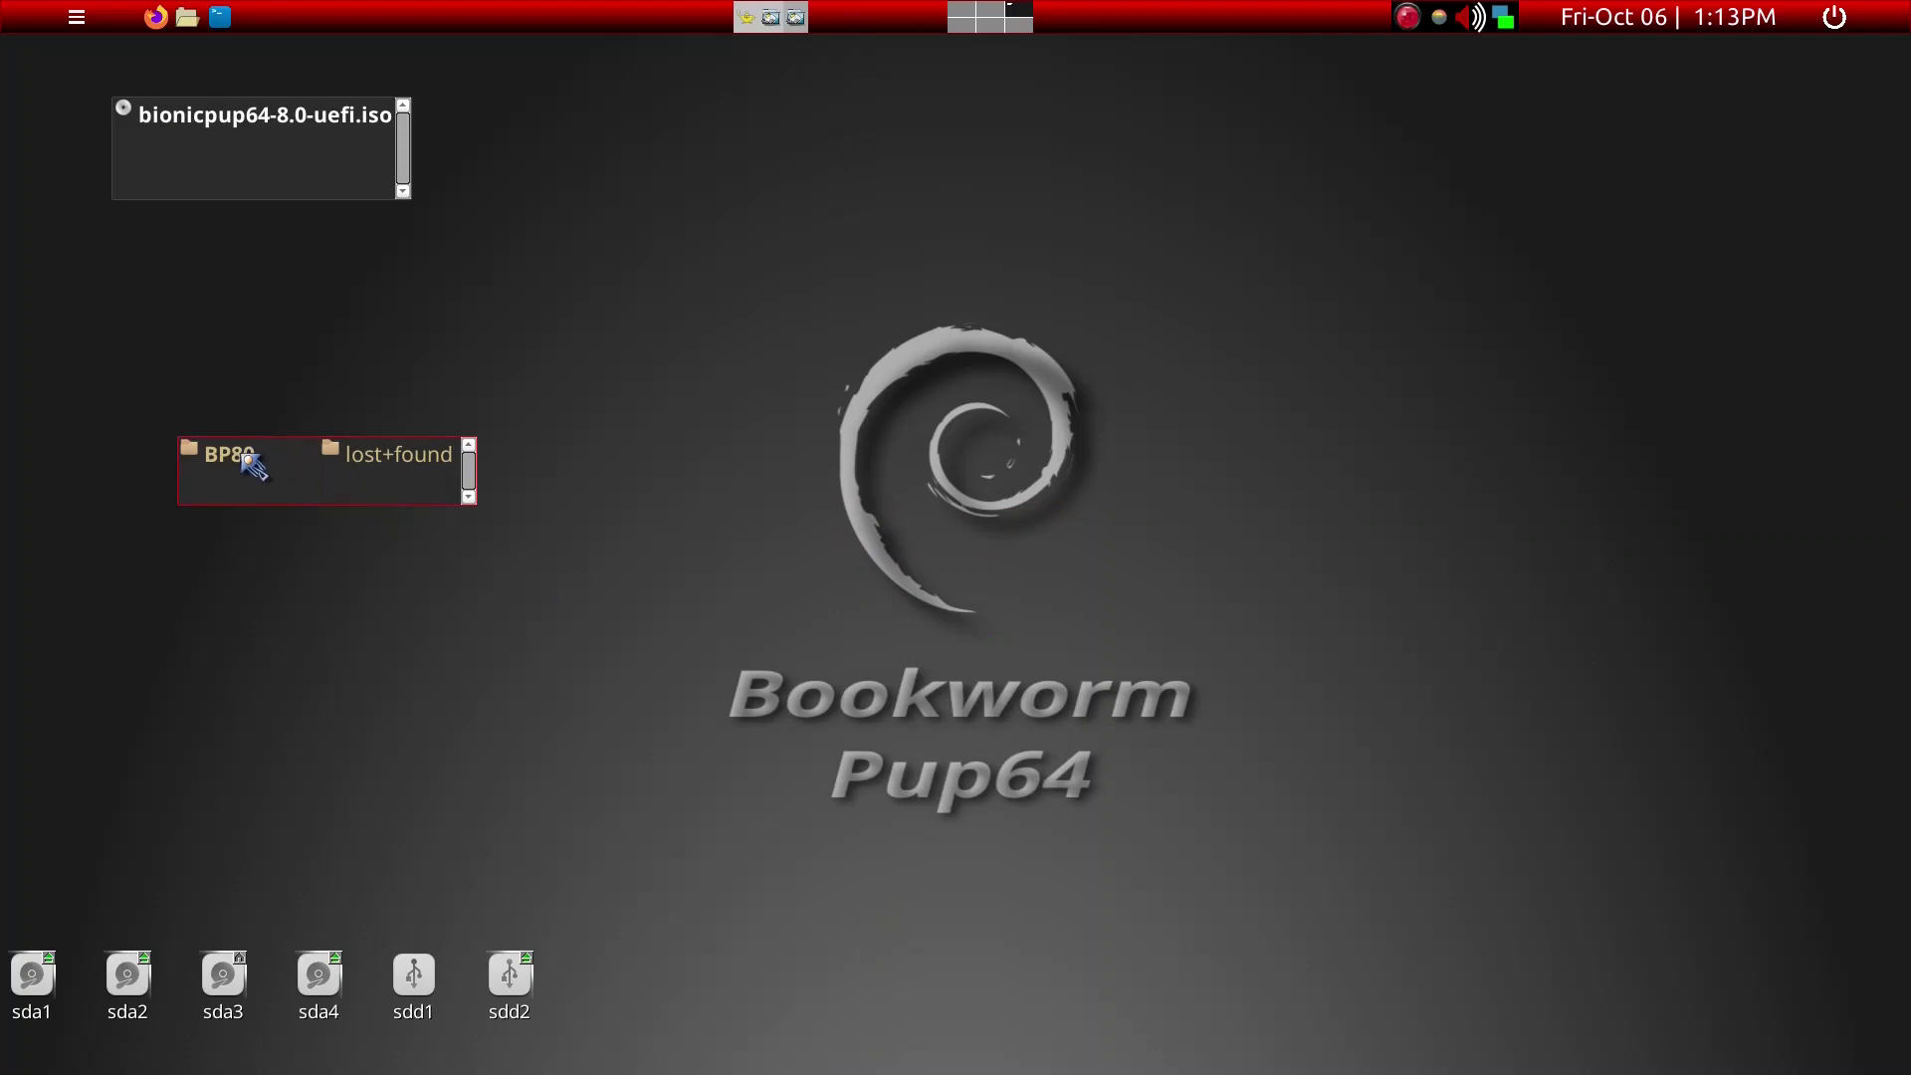
# - Mount the bionicpup64-8.0-uefi.iso and copy vmlinuz, initrd.gz and both .sfs files into BP80
pyautogui.click(242, 129)
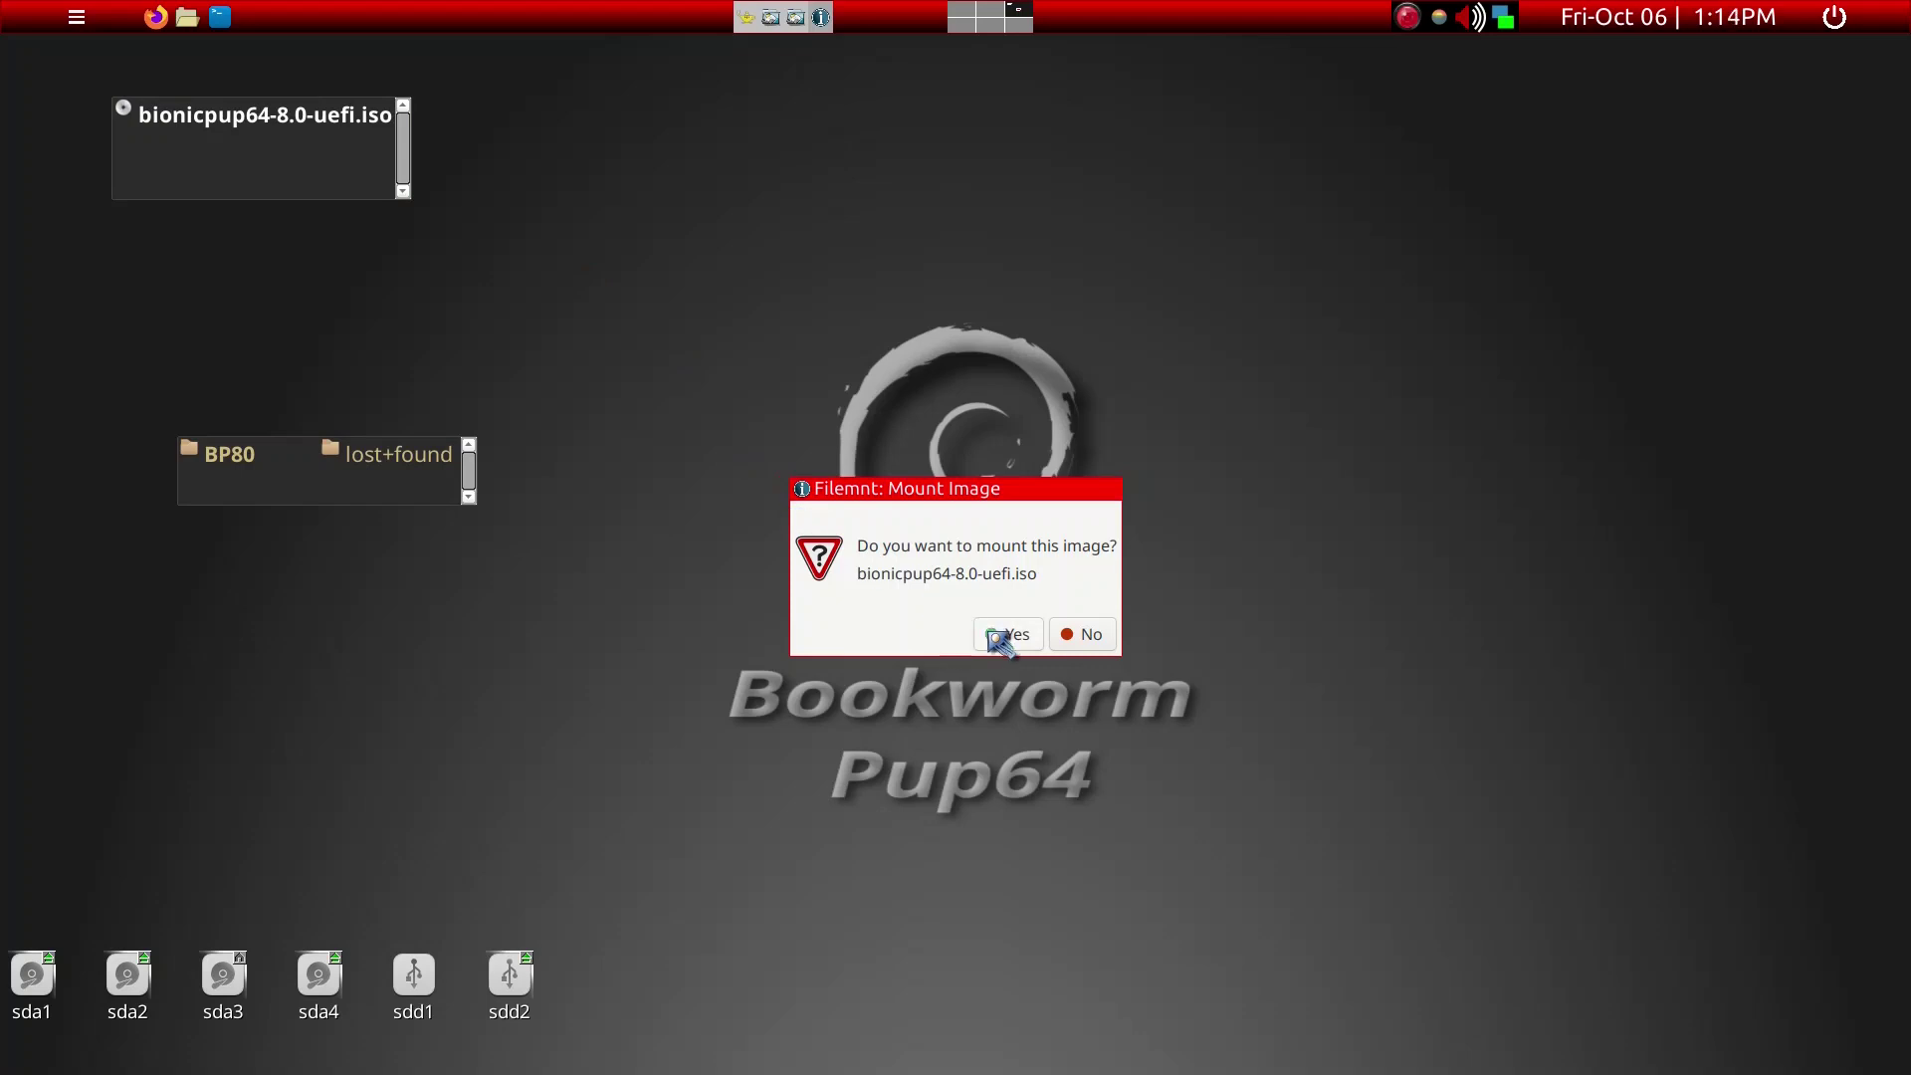
pyautogui.click(1003, 634)
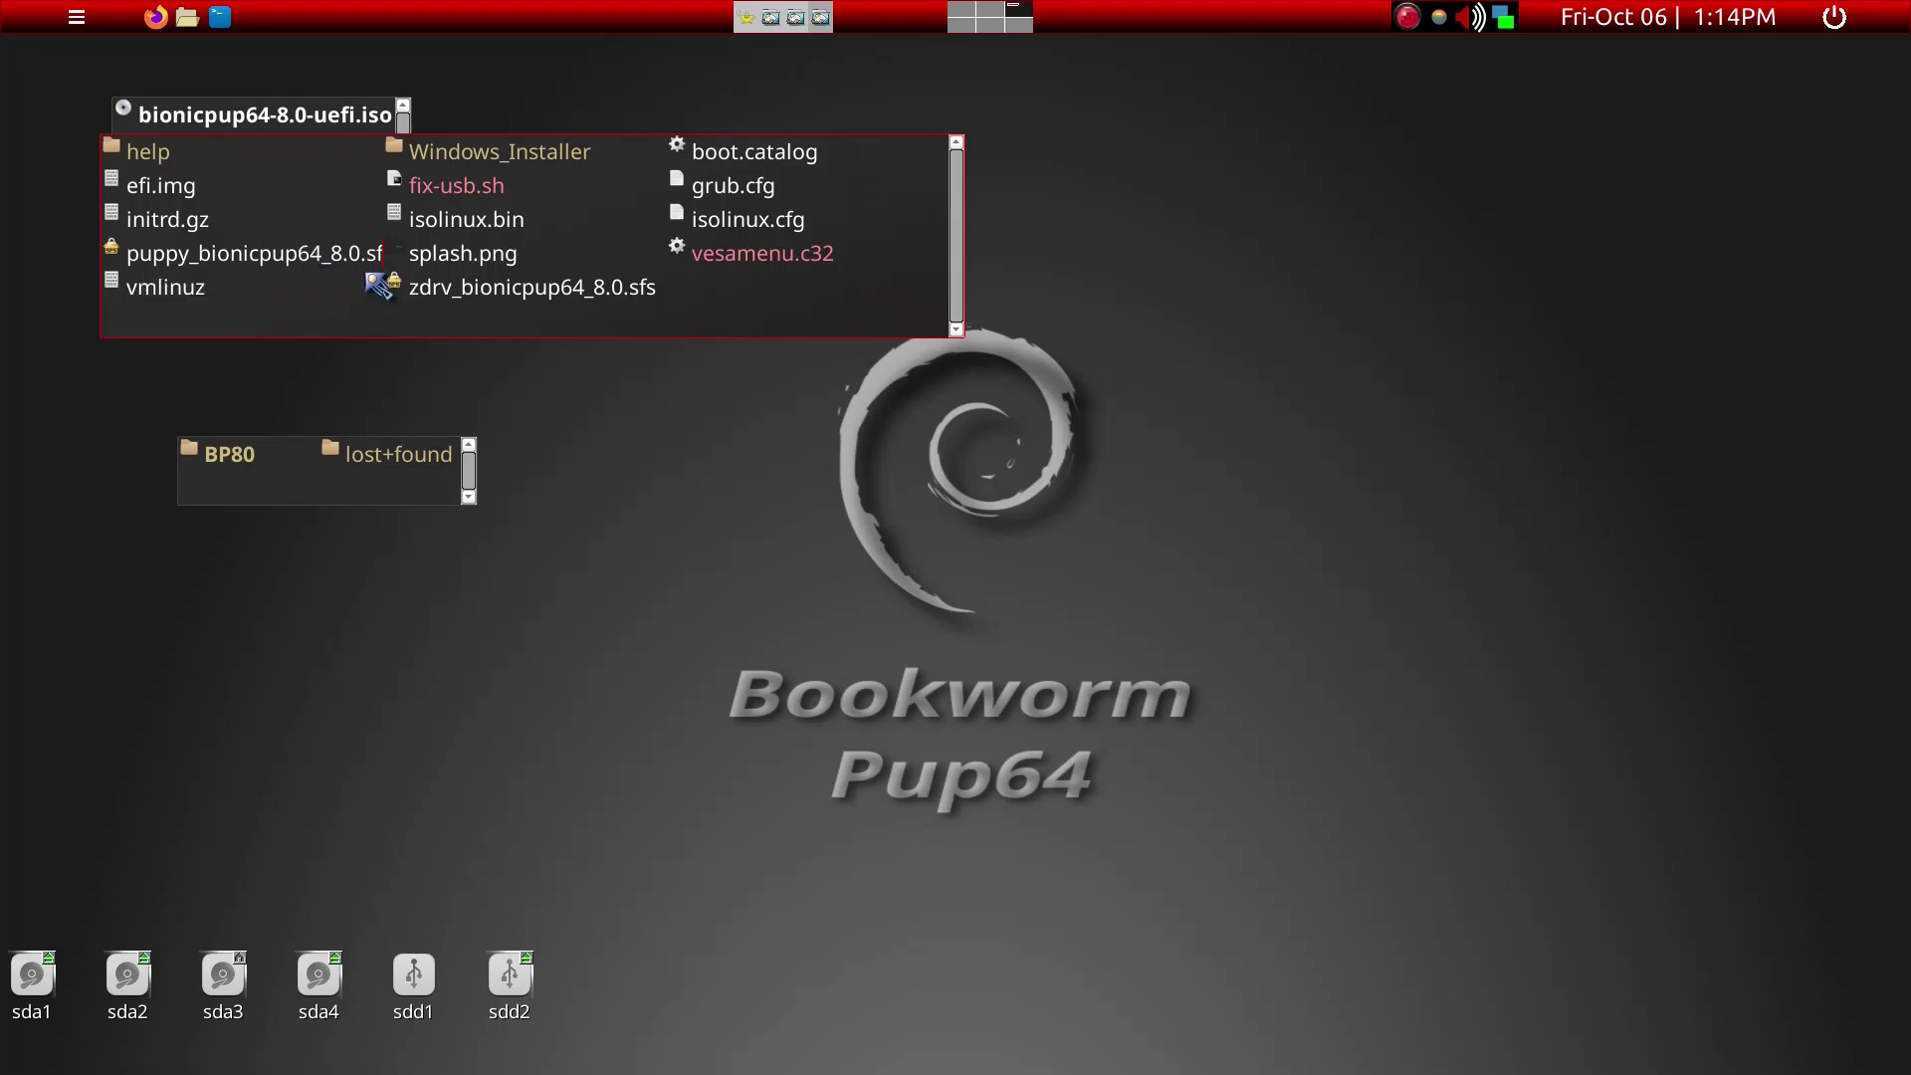
pyautogui.click(353, 265)
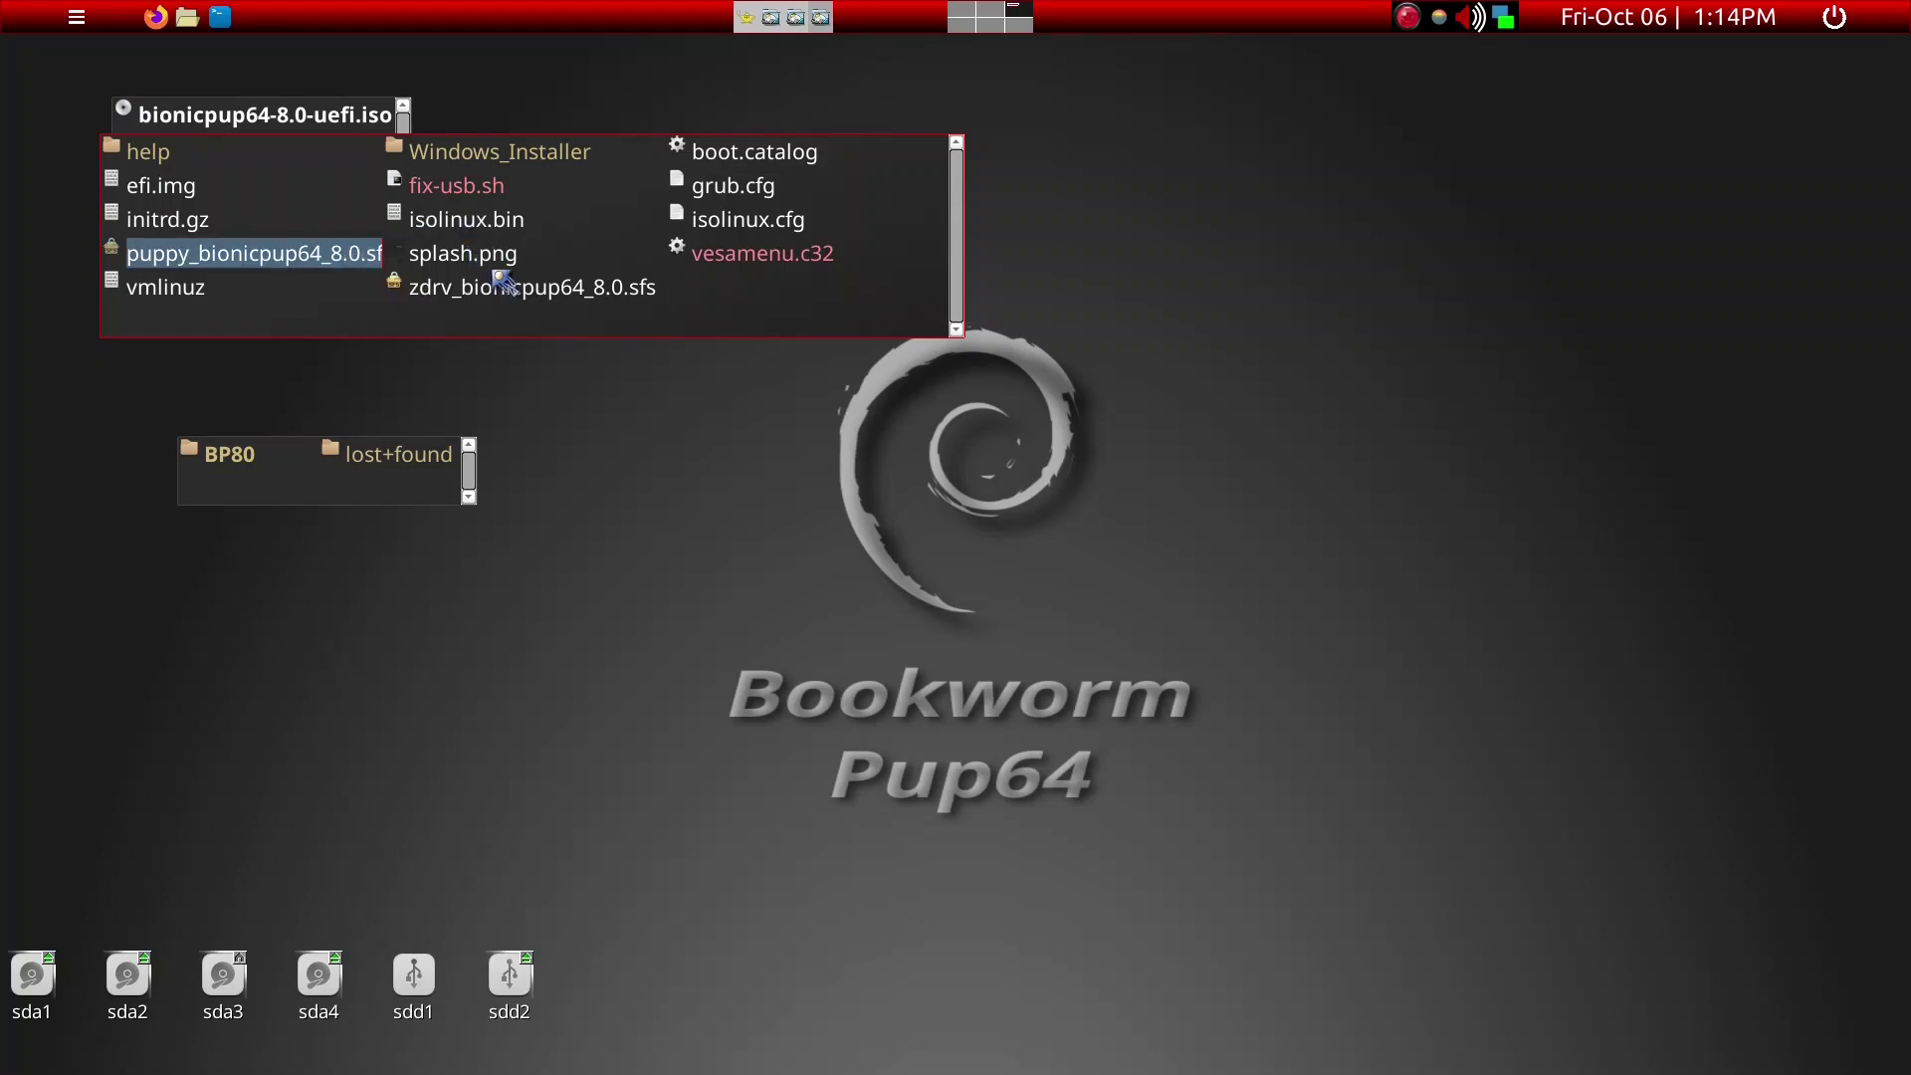
pyautogui.keyDown('ctrl'); pyautogui.click(503, 290); pyautogui.keyUp('ctrl')
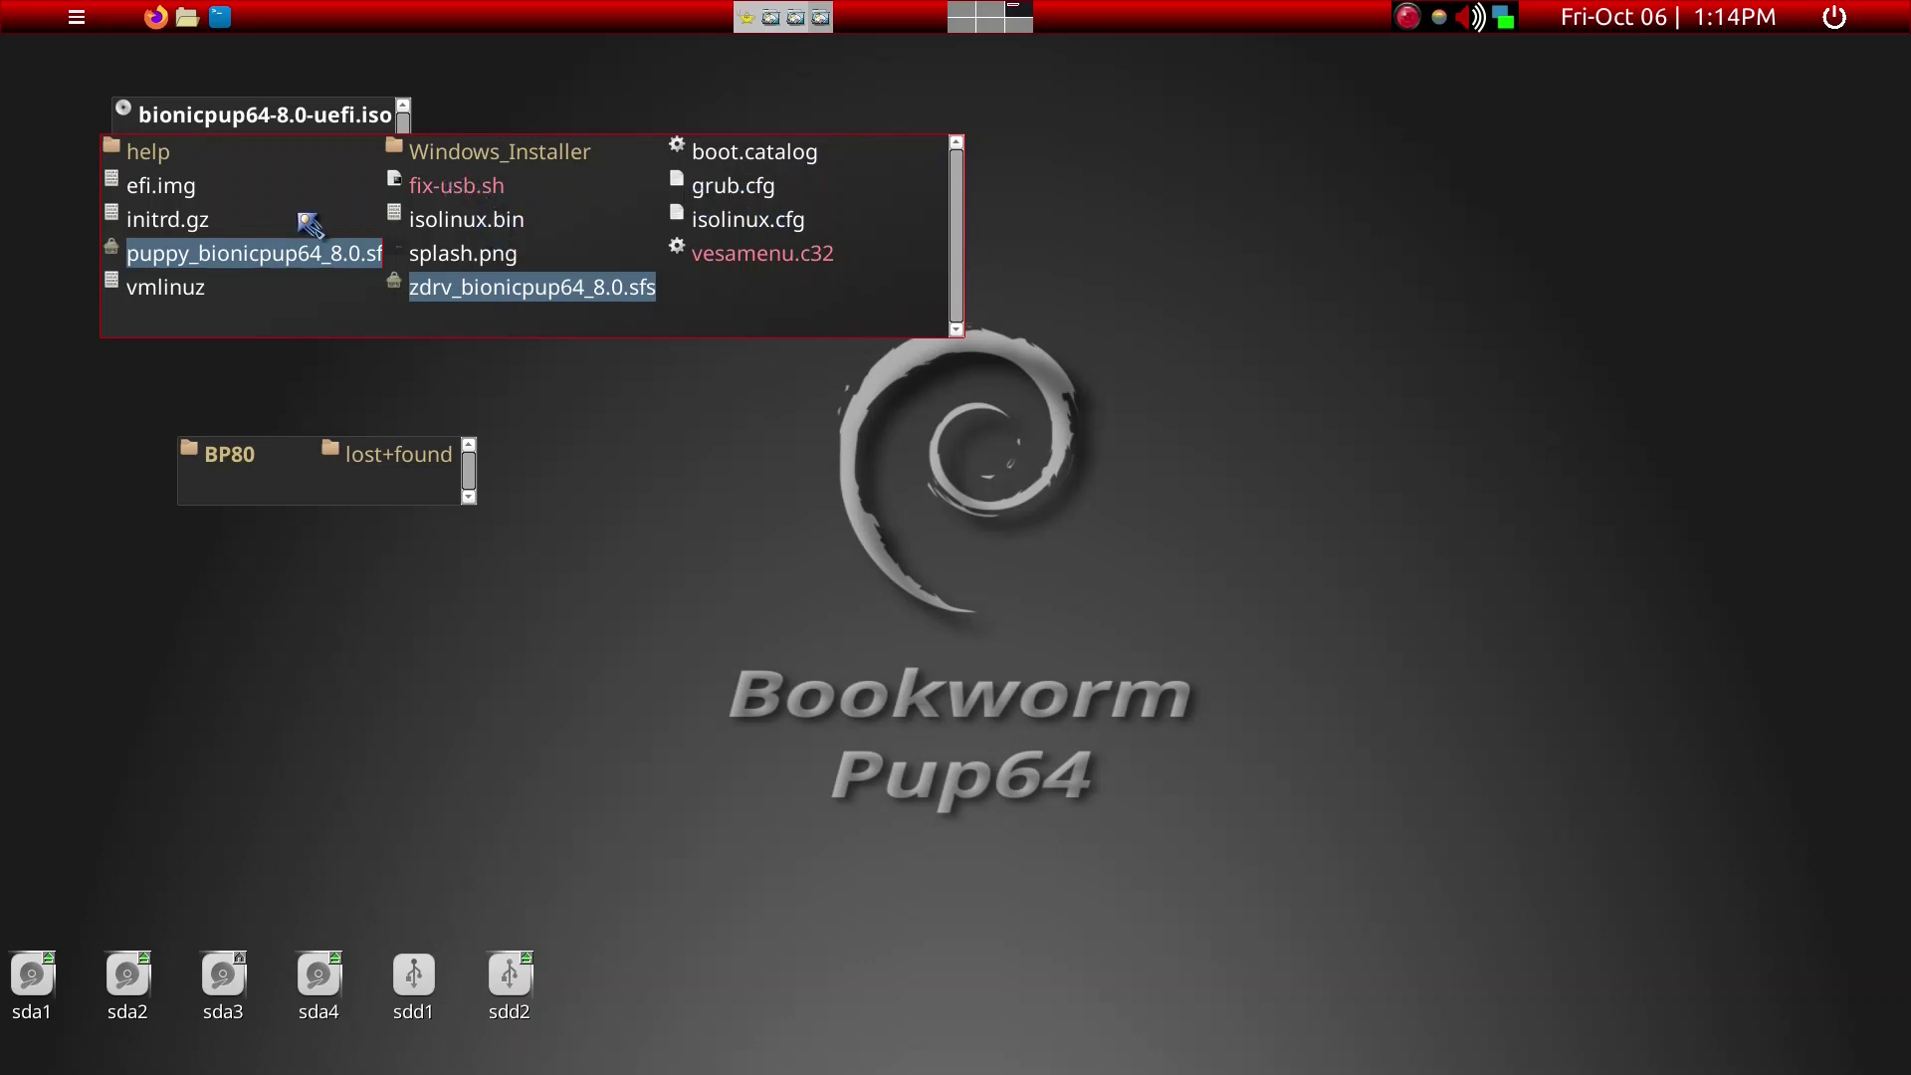
pyautogui.keyDown('ctrl'); pyautogui.click(197, 225); pyautogui.keyUp('ctrl')
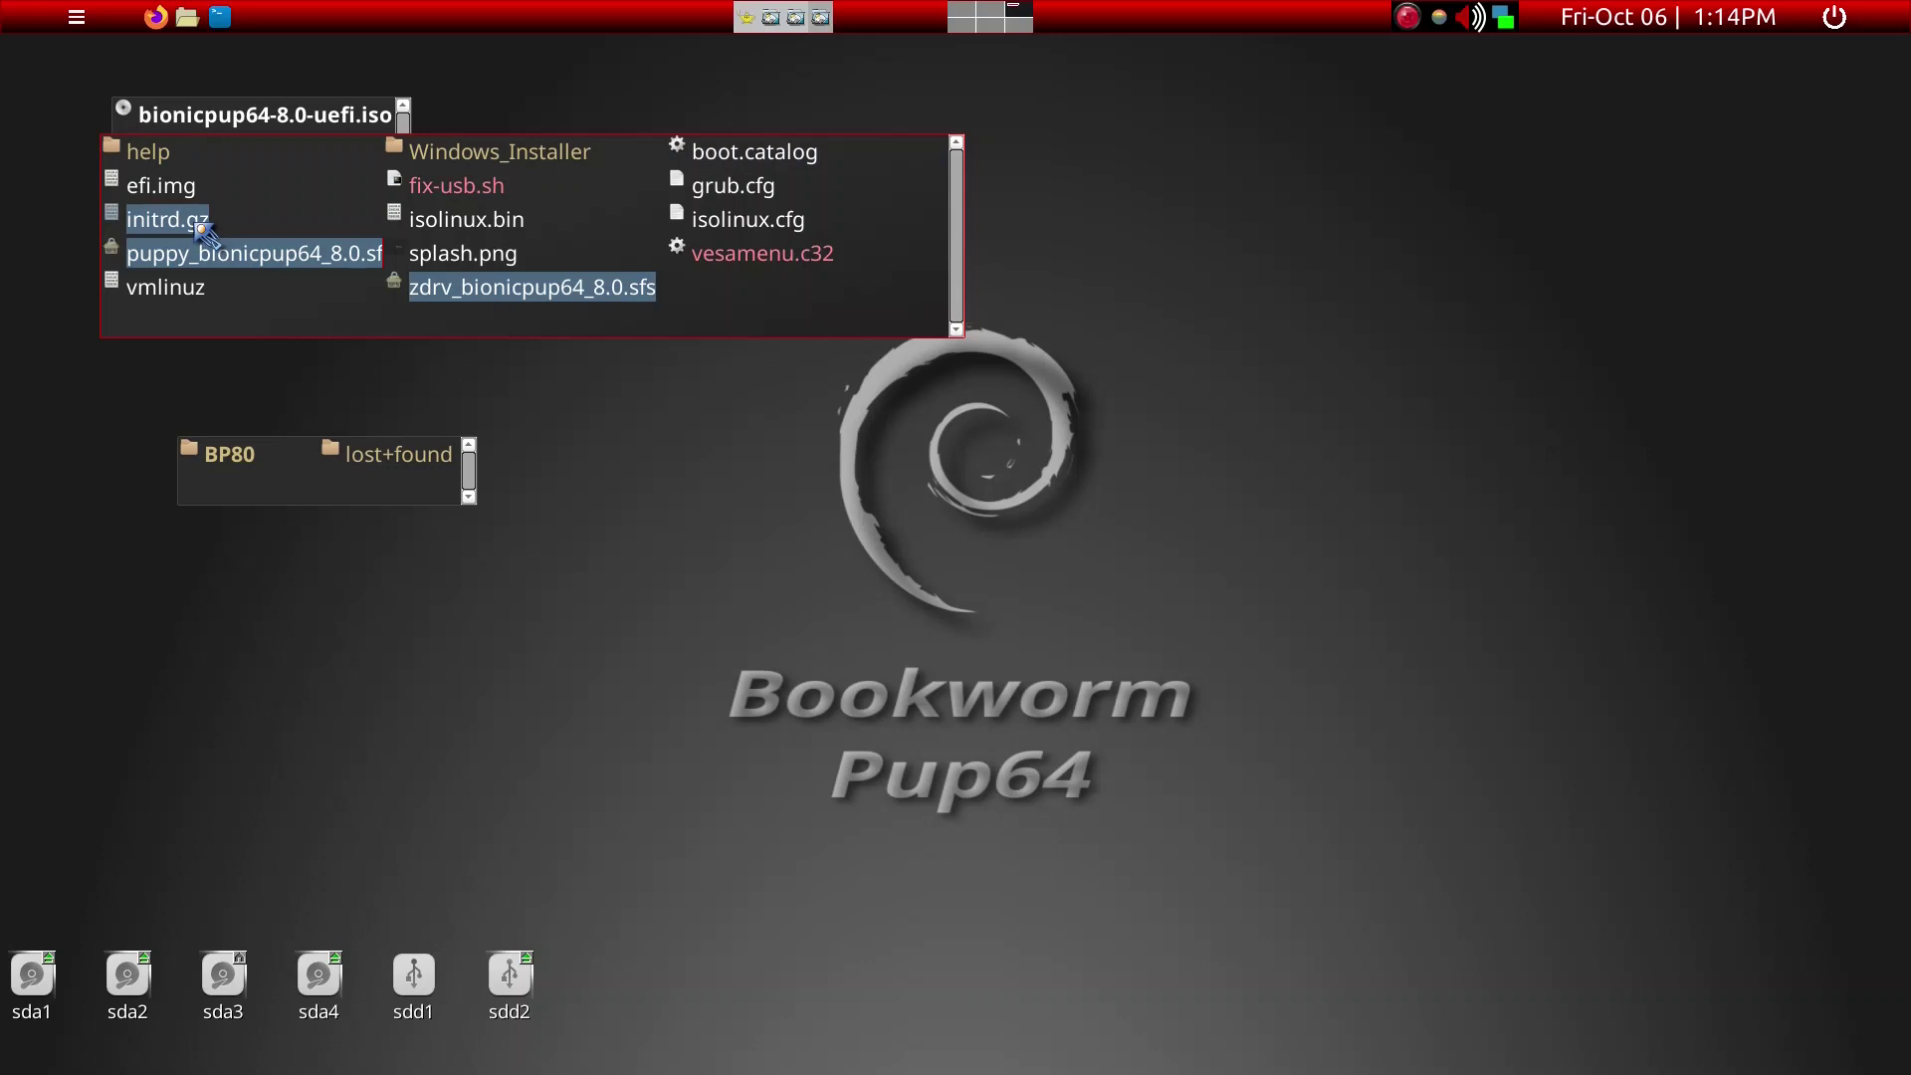
pyautogui.keyDown('ctrl'); pyautogui.click(189, 298); pyautogui.keyUp('ctrl')
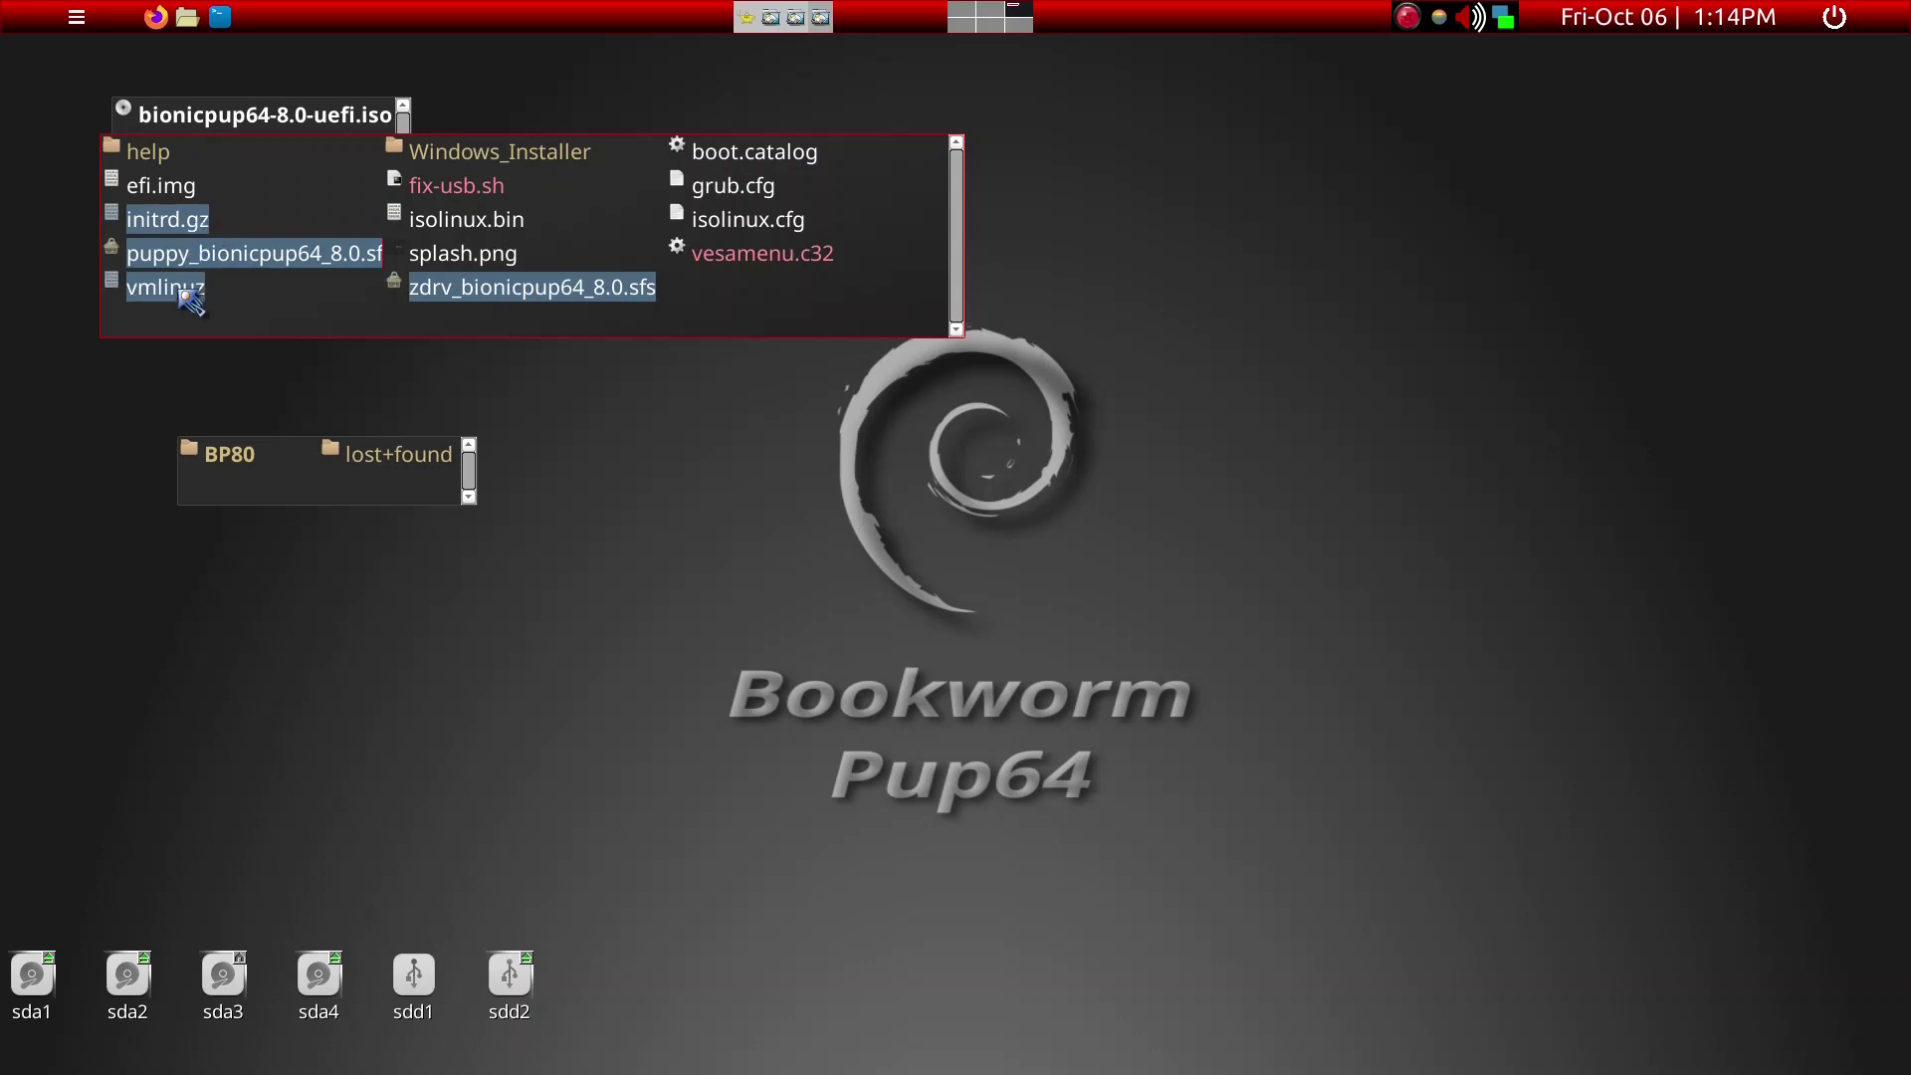
pyautogui.moveTo(189, 299); pyautogui.dragTo(209, 456)
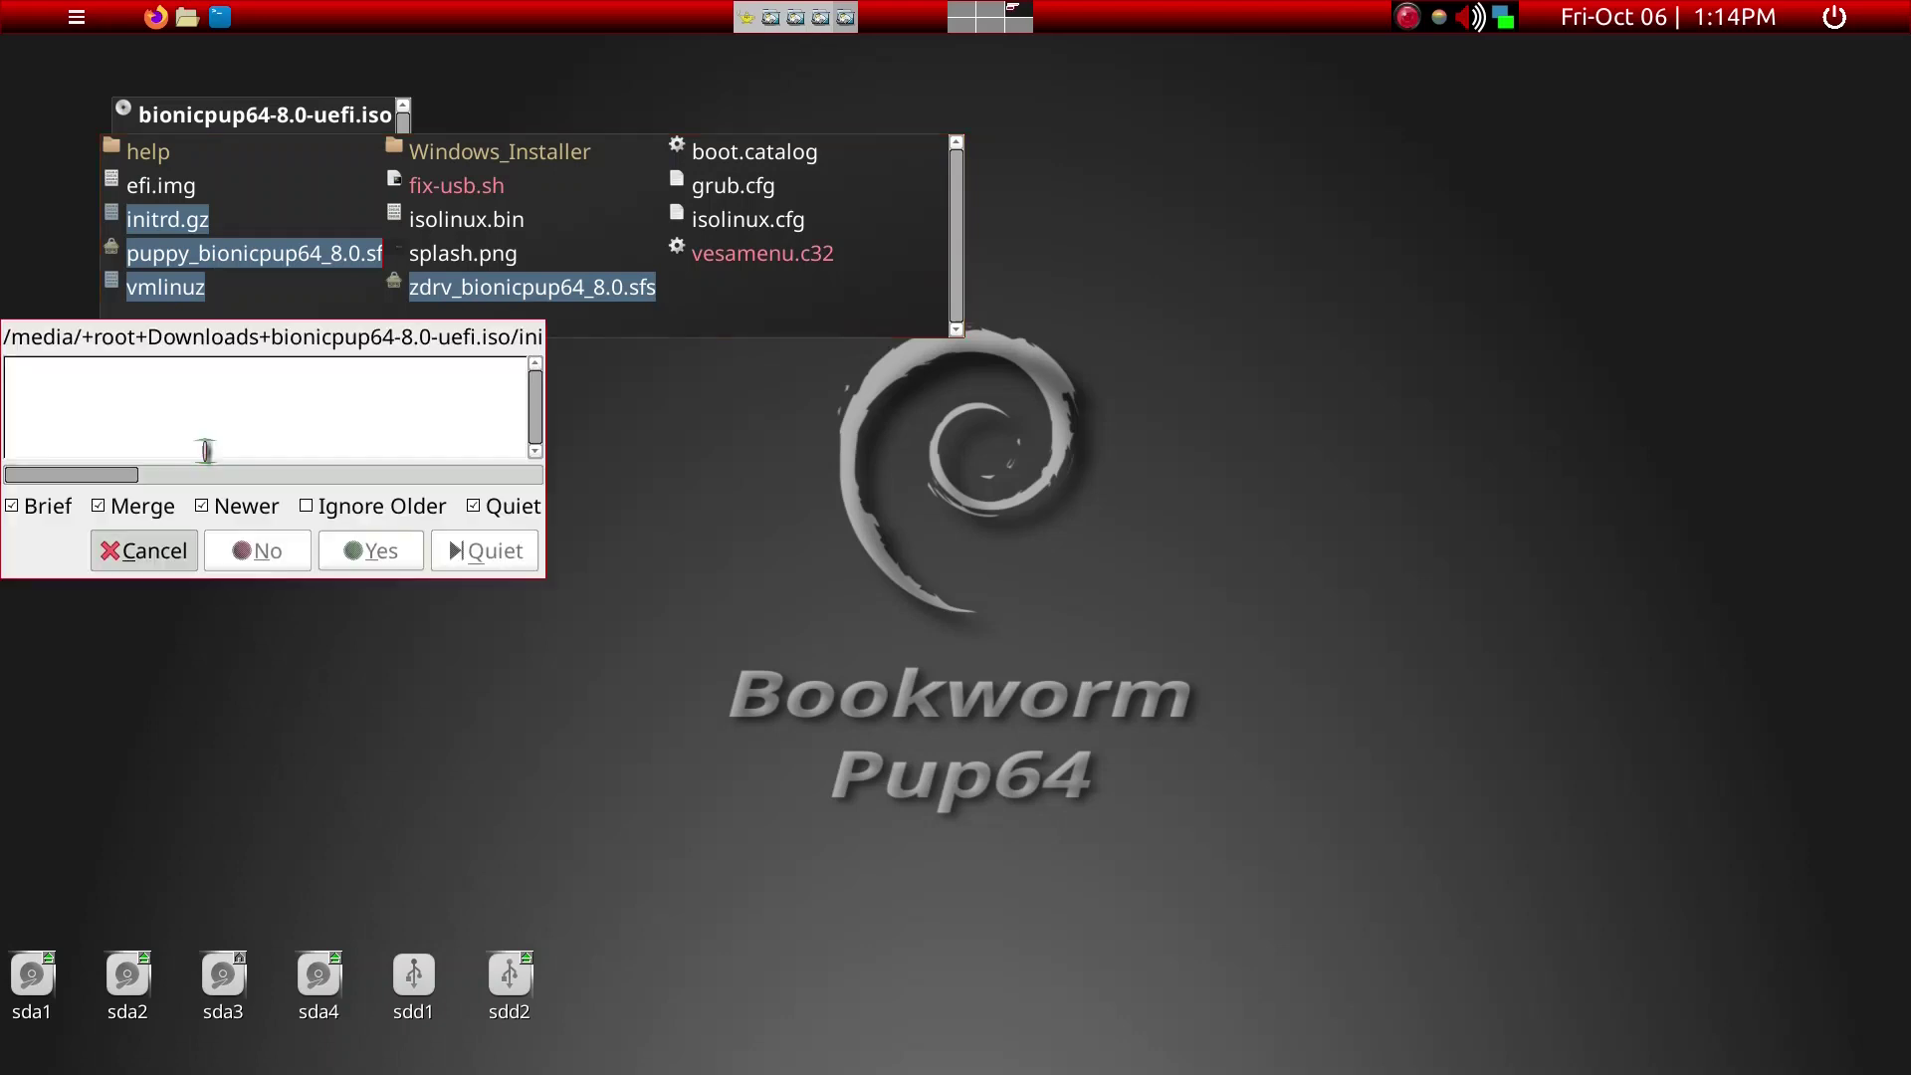
# - Check the copied files inside BP80, then close the ISO contents window
pyautogui.click(217, 459)
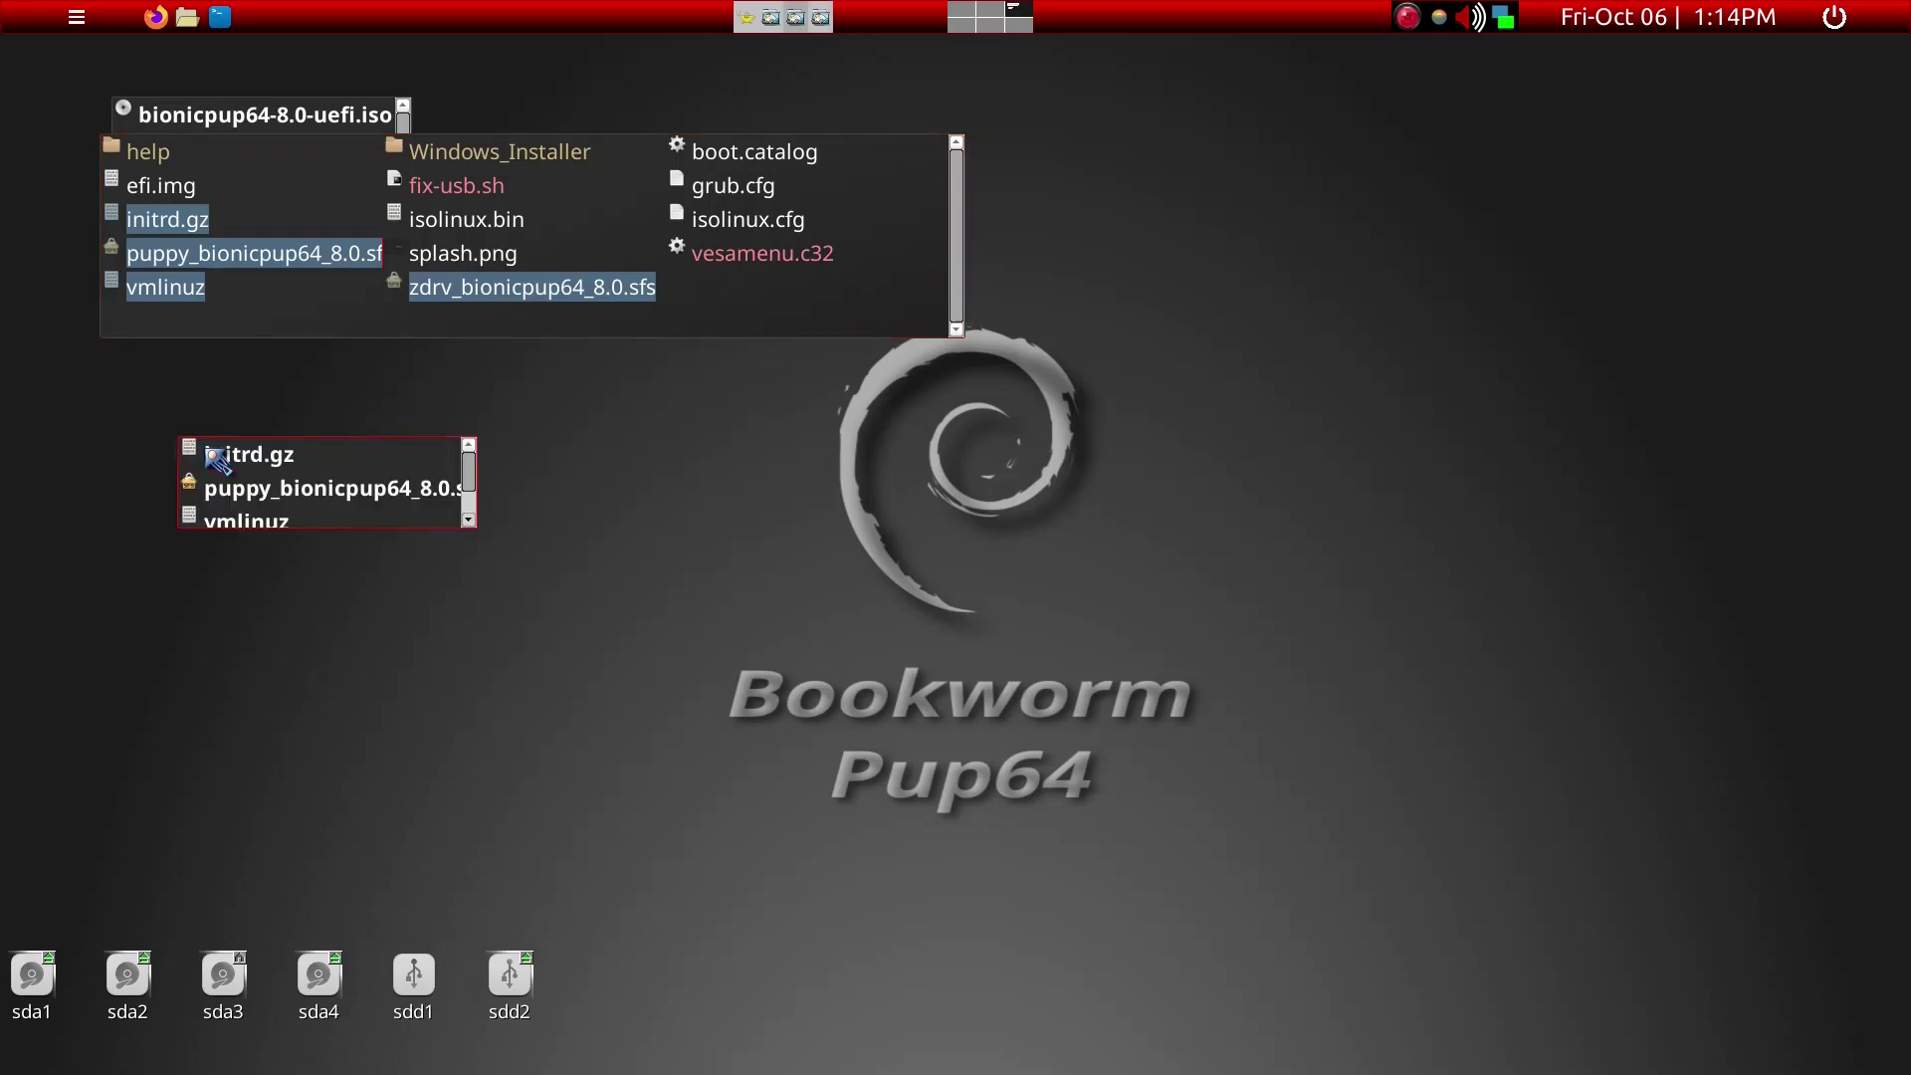
pyautogui.scroll(-1, 315, 495)
pyautogui.scroll(1, 314, 494)
pyautogui.press('BackSpace')
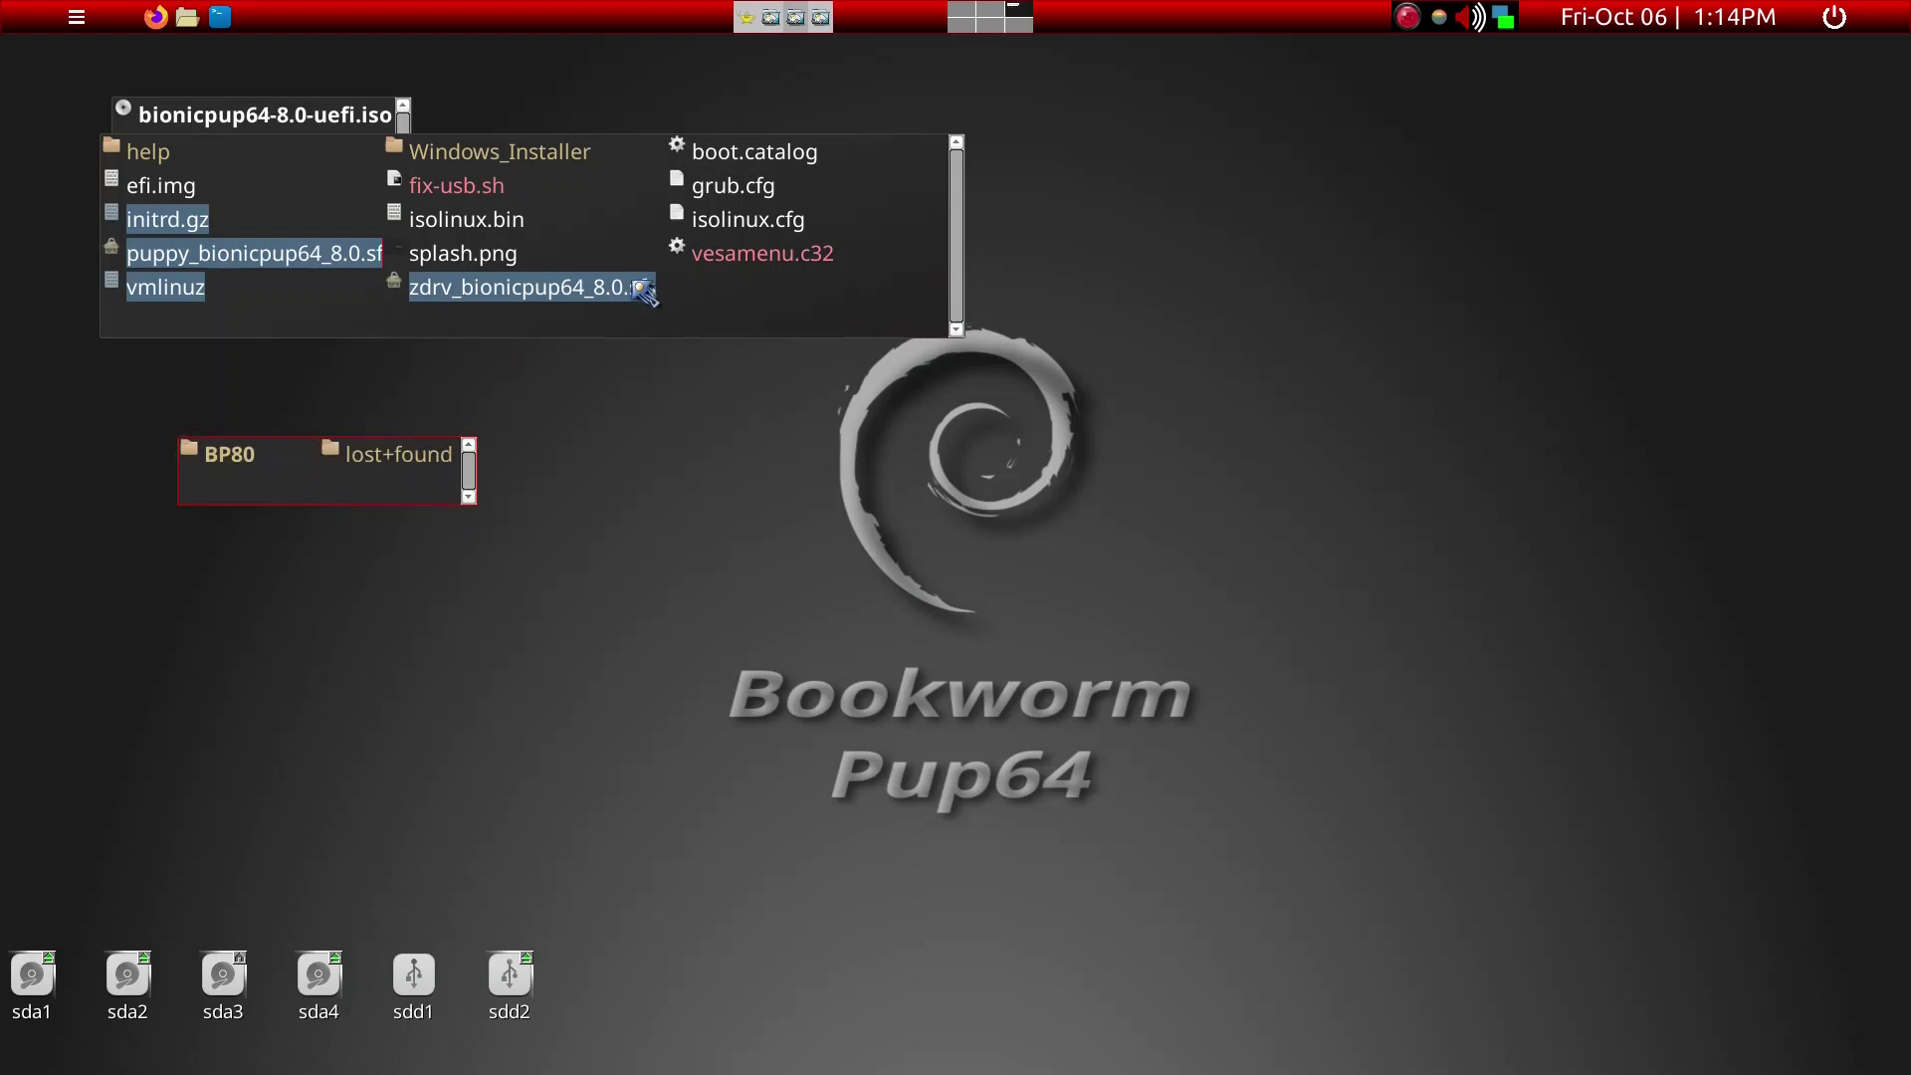
pyautogui.click(683, 311)
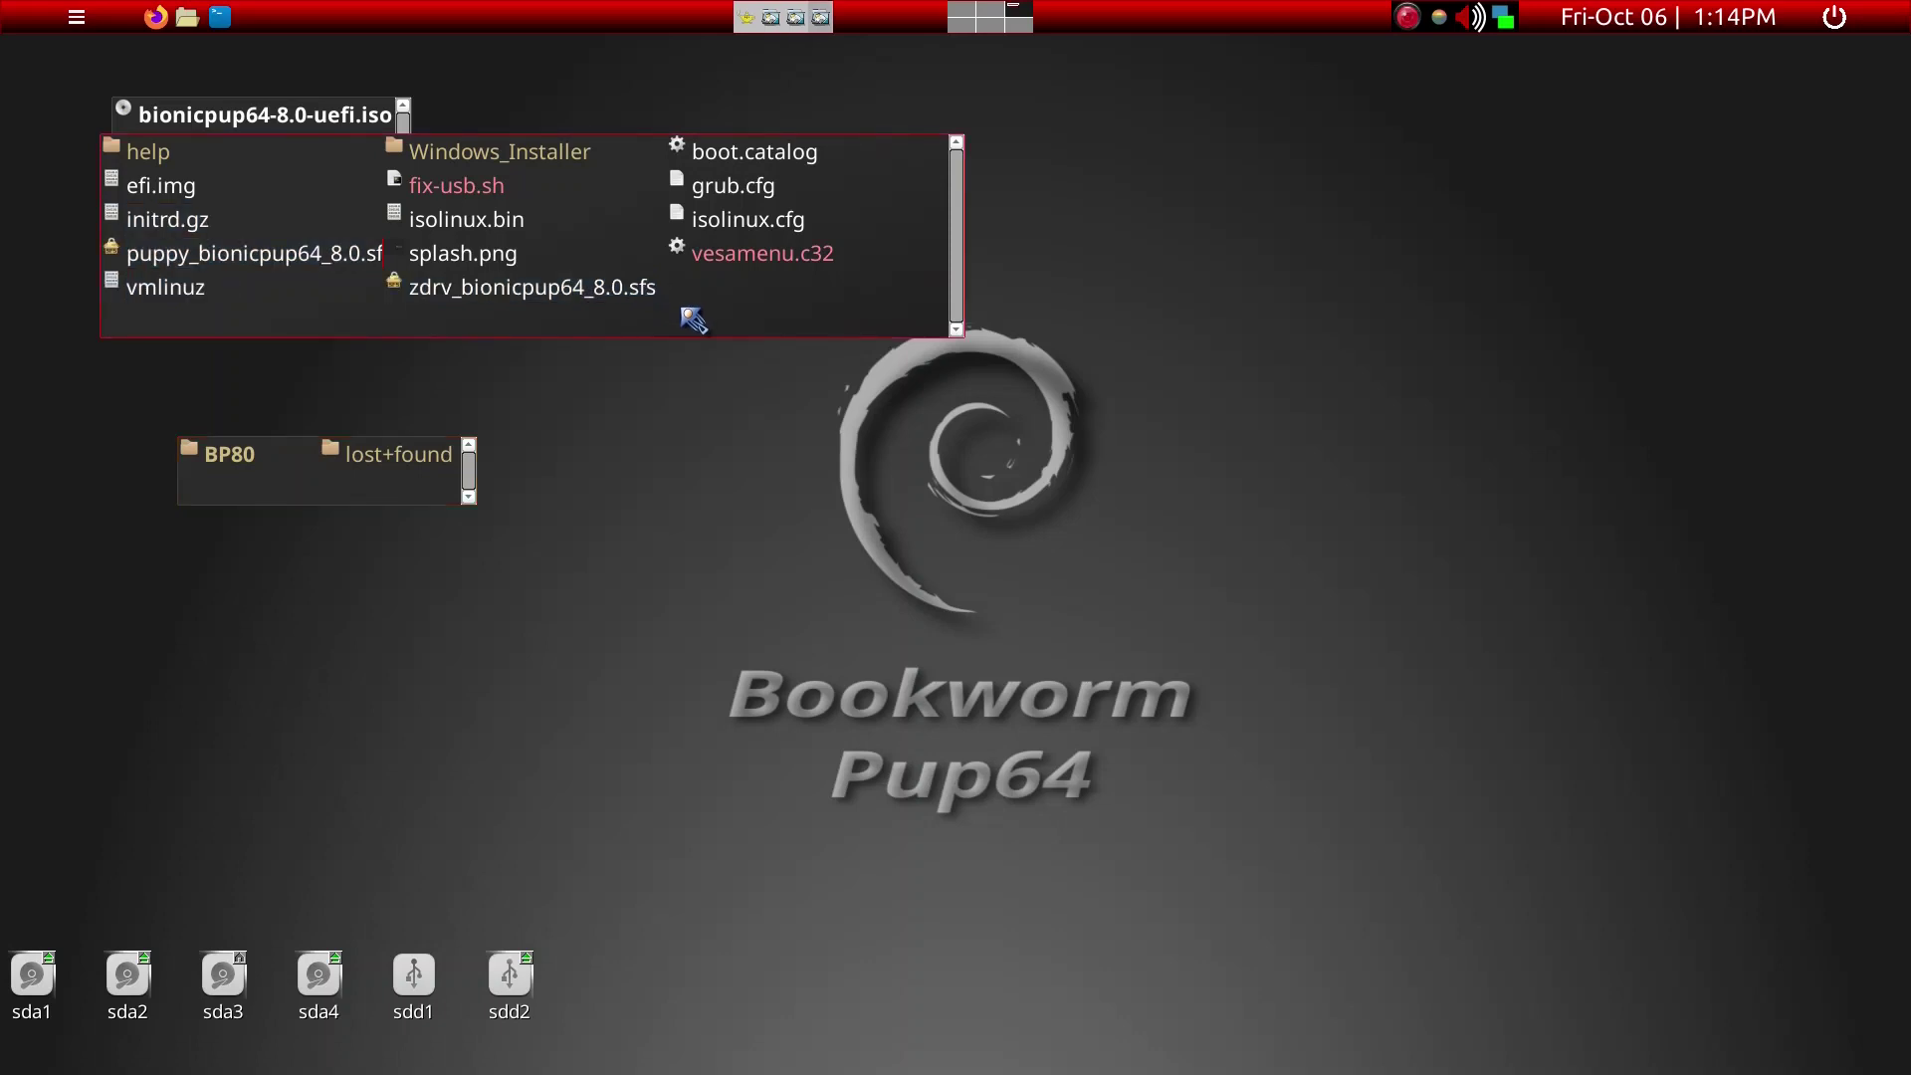
pyautogui.hotkey('ctrl', 'q')
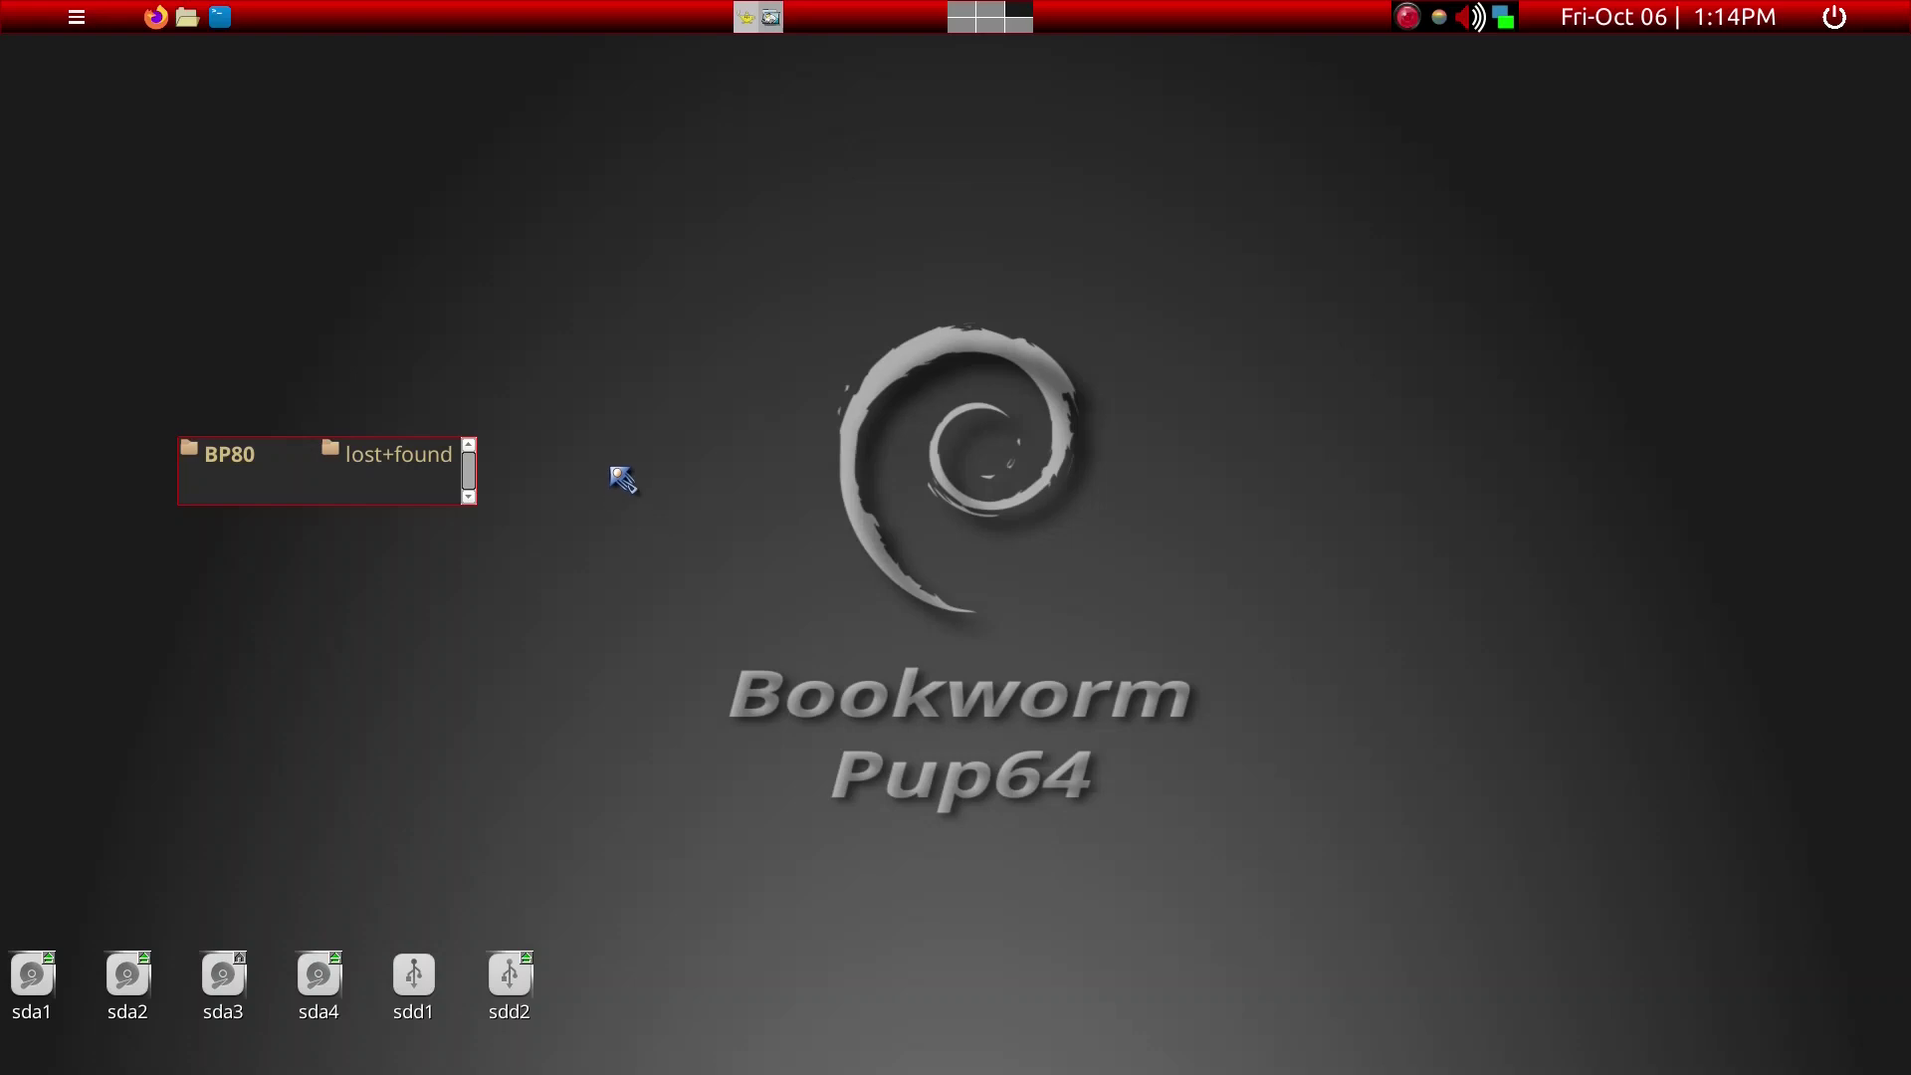
# - Launch Grub4Dos bootloader config from the Rofi launcher by searching 'grub4'
pyautogui.press('super')
pyautogui.write('gr')
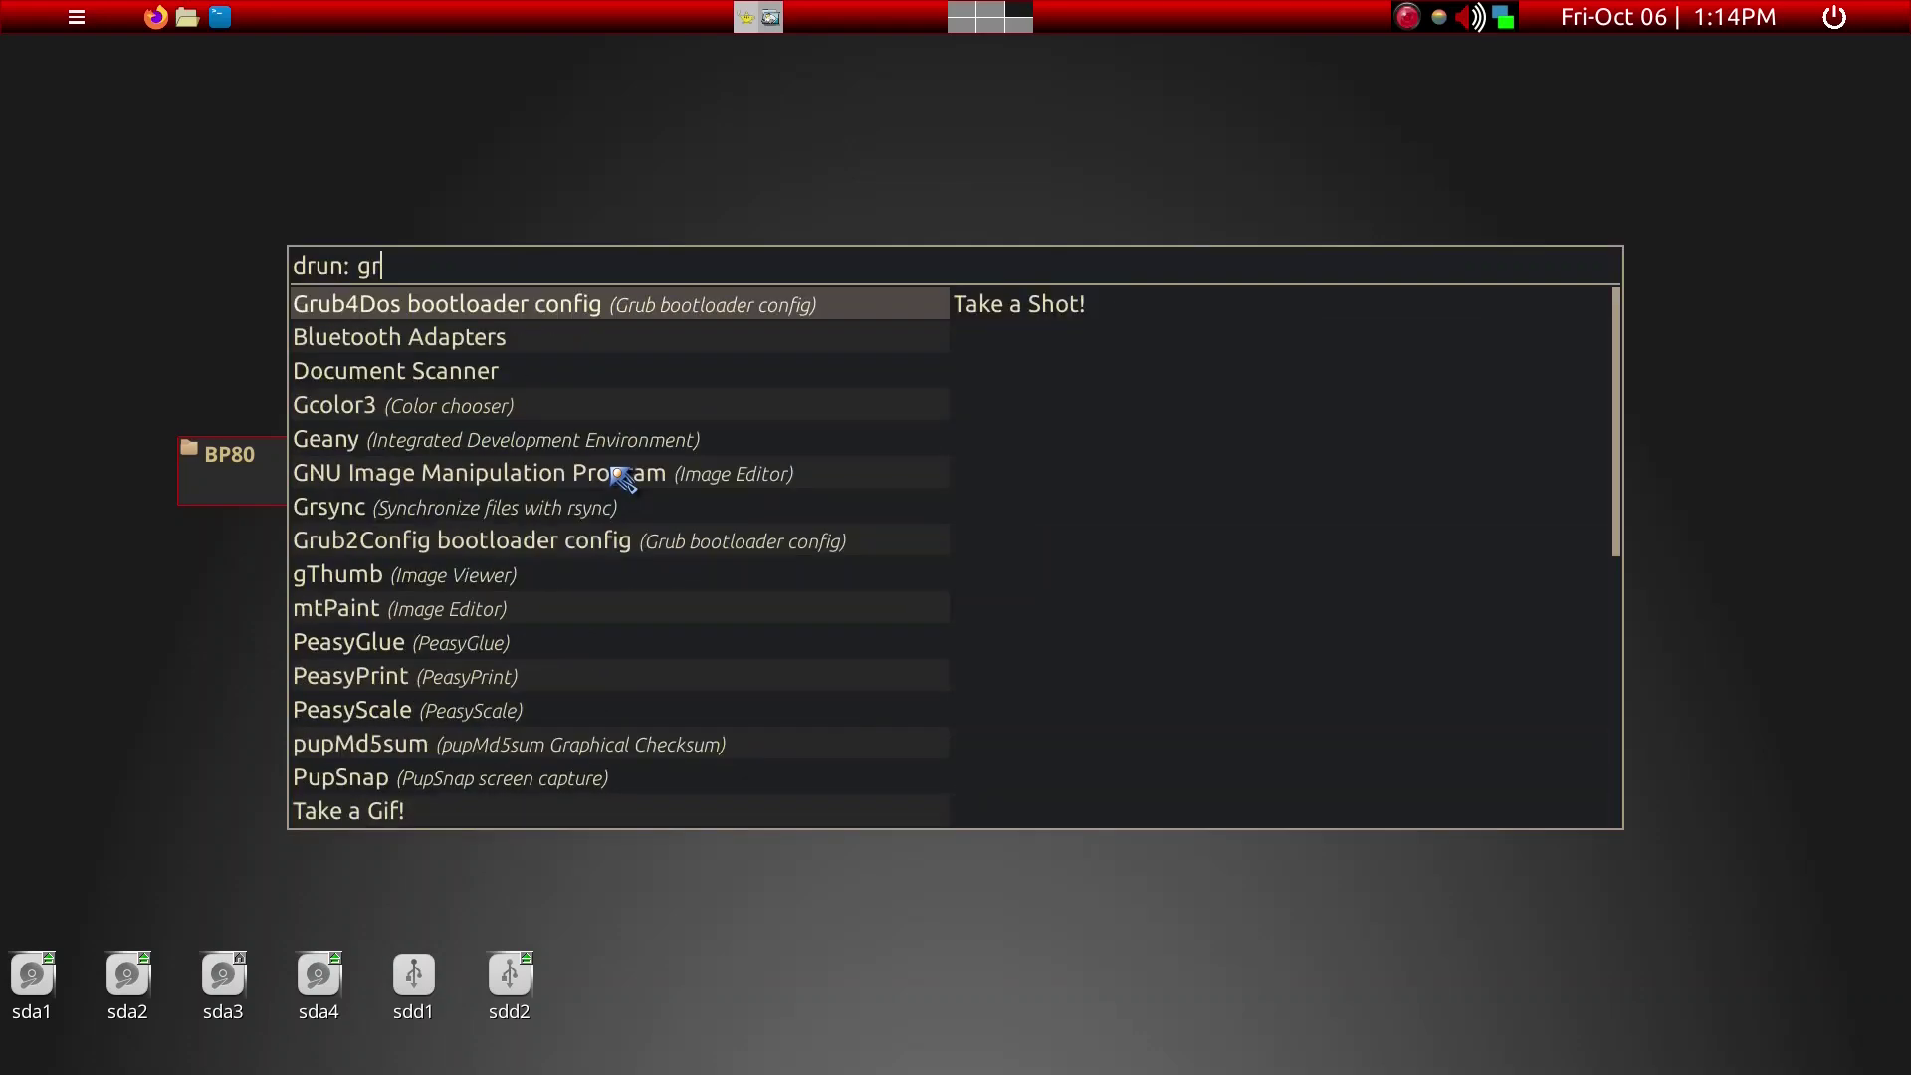
pyautogui.write('ub4D')
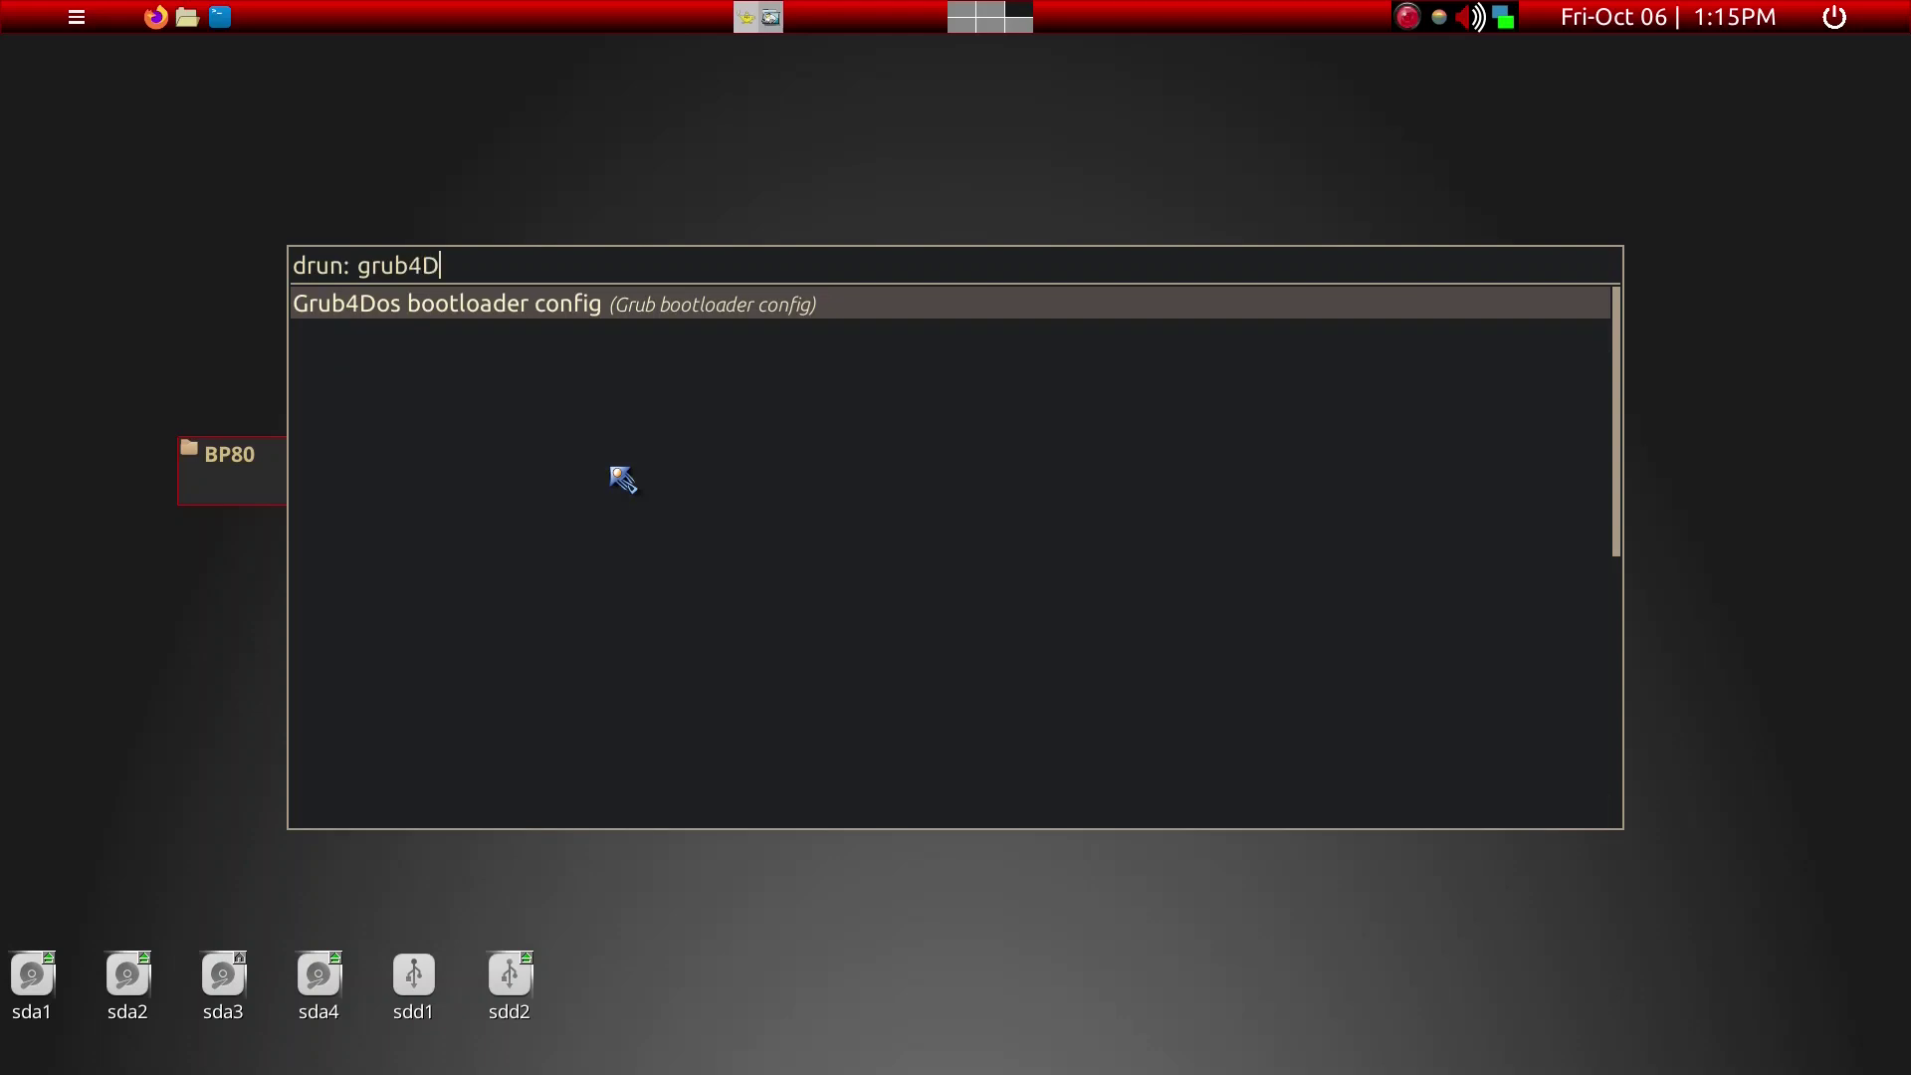
pyautogui.press('Return')
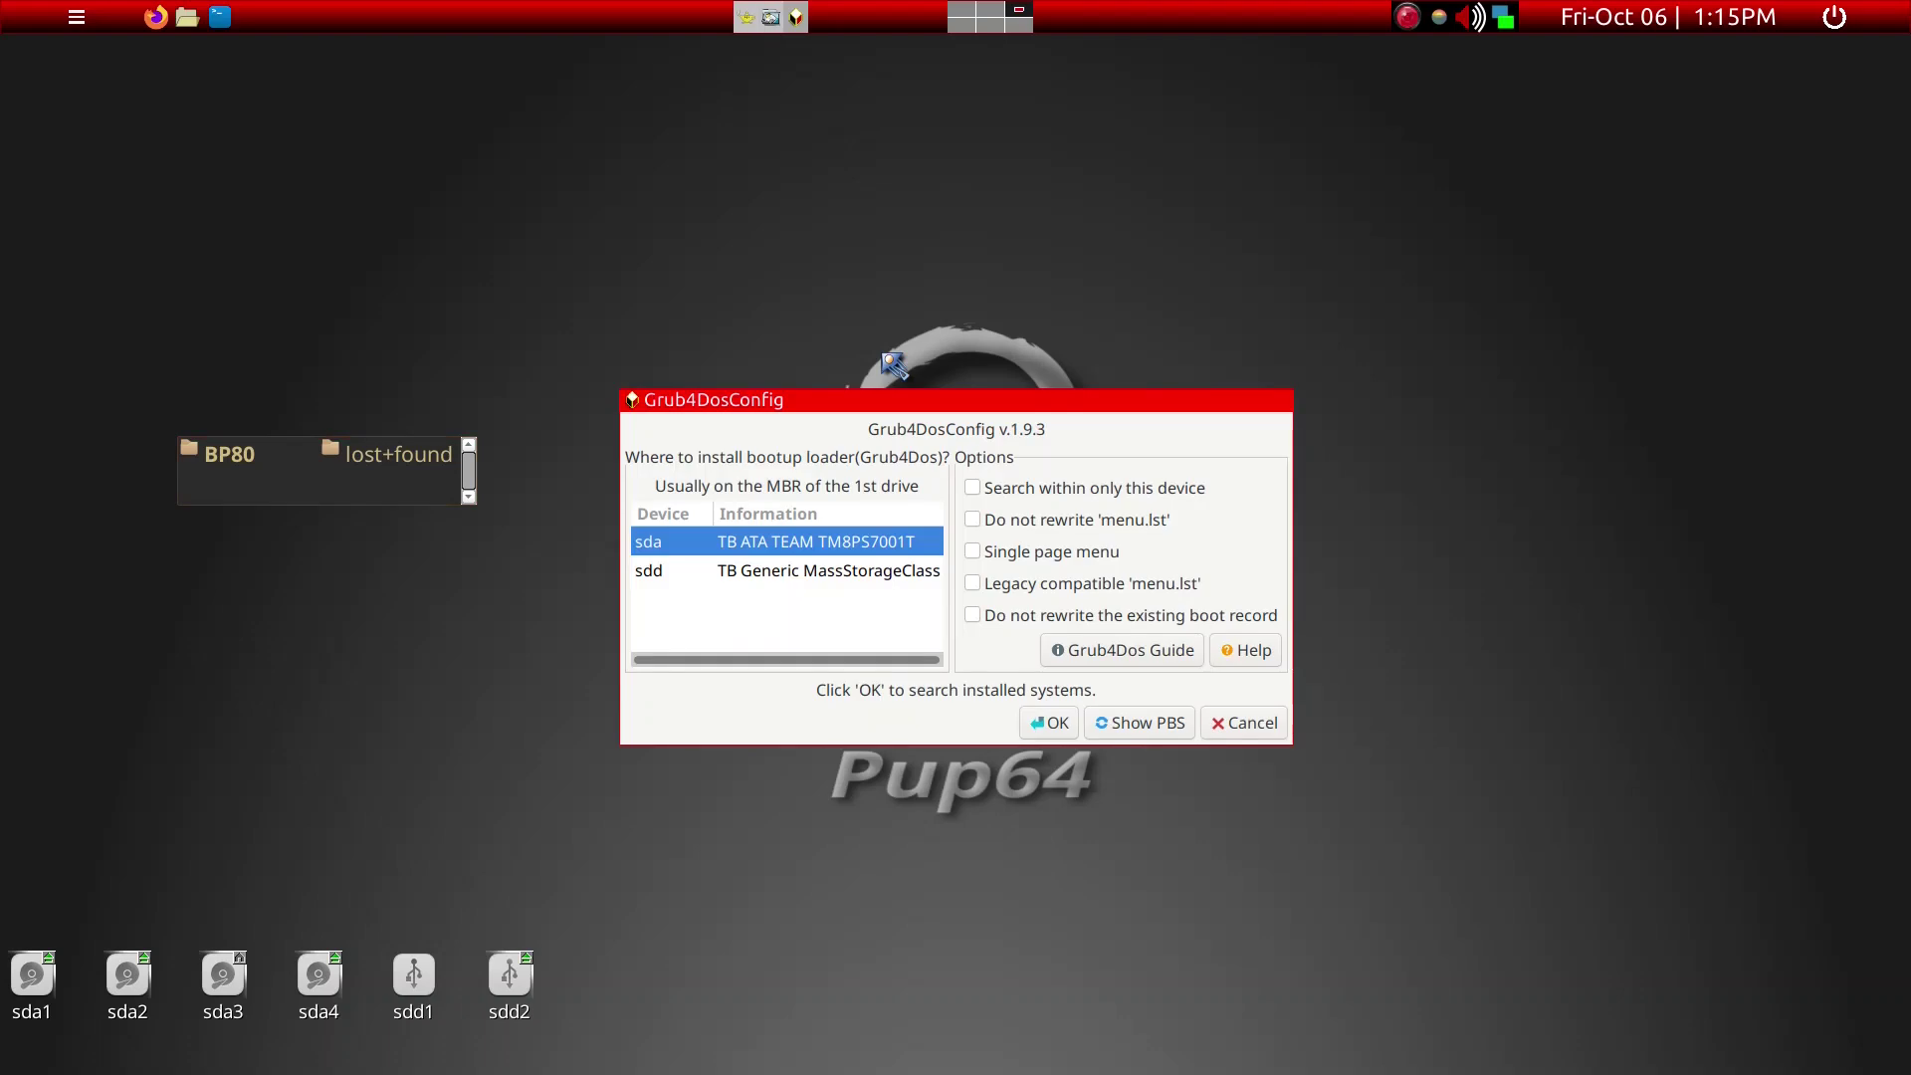
# - Choose sdd as the install target and search for systems within only that device
pyautogui.click(686, 580)
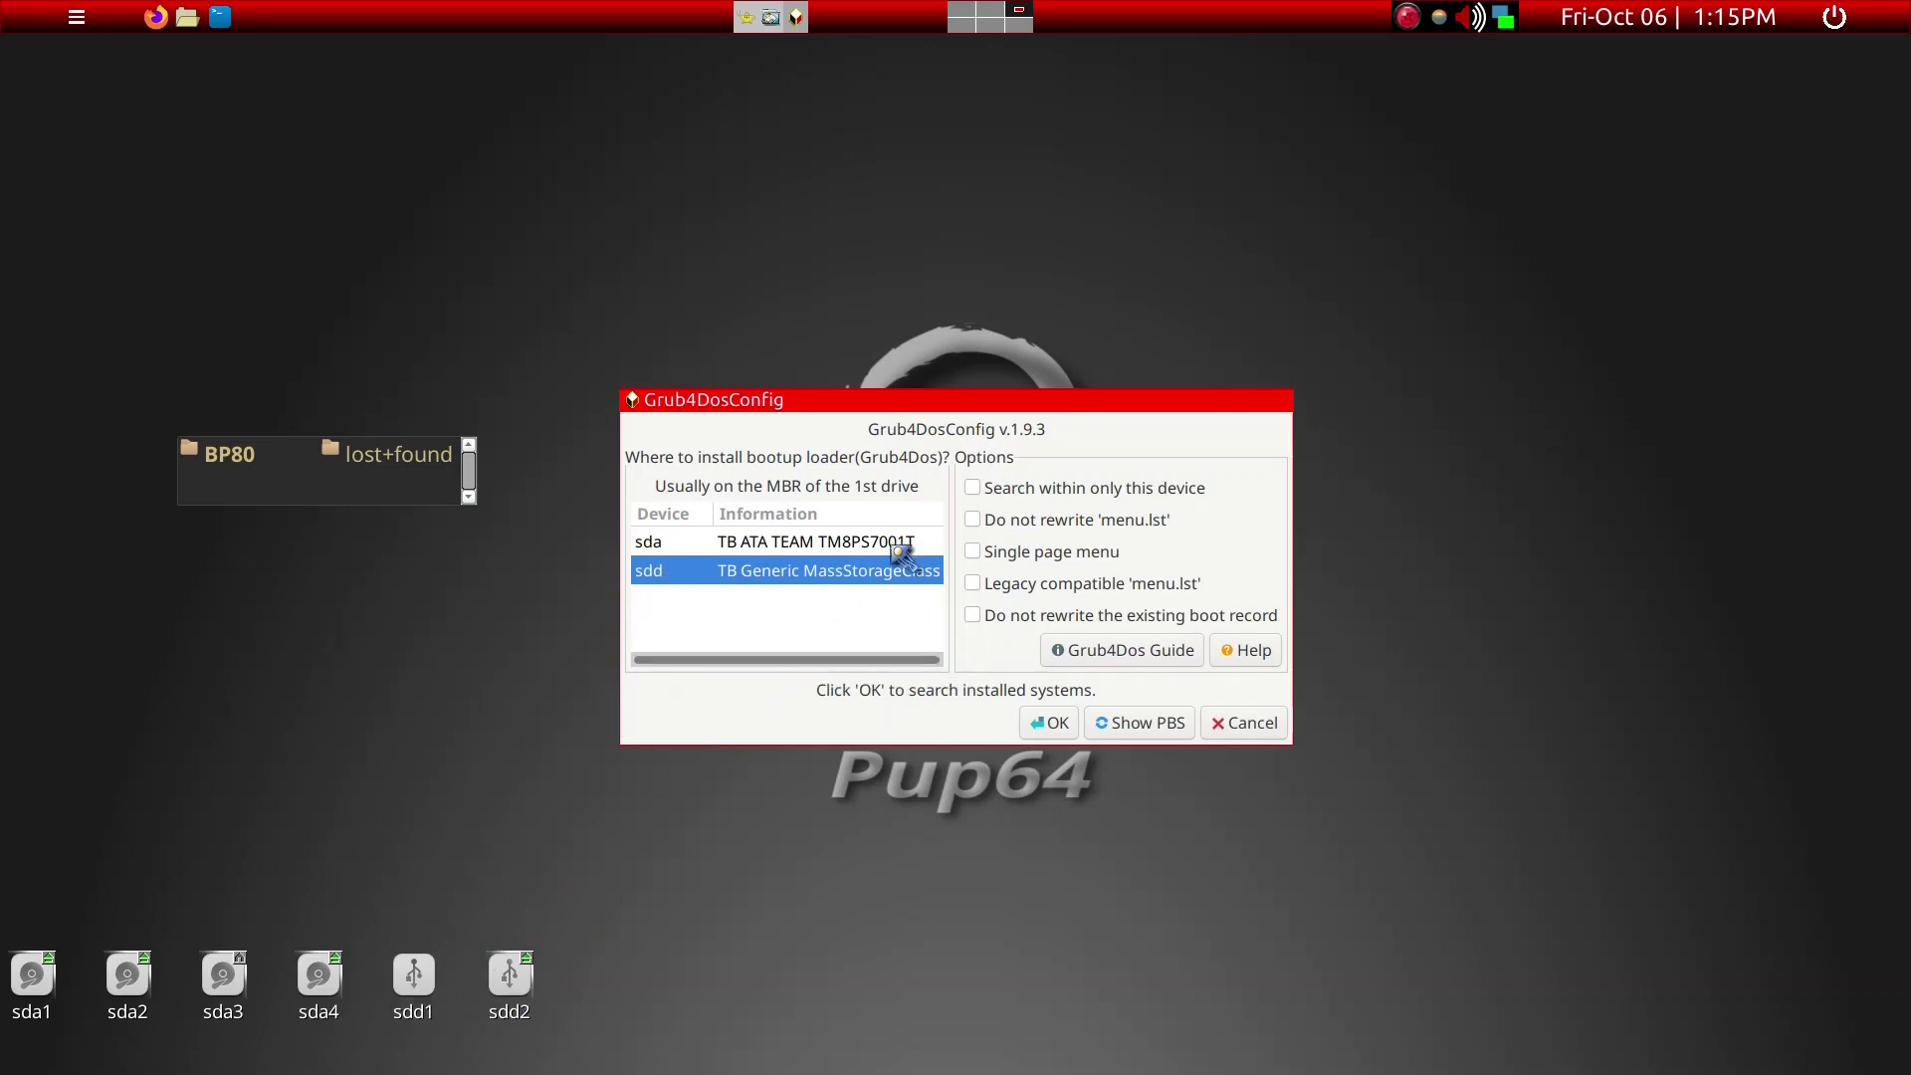
pyautogui.click(972, 487)
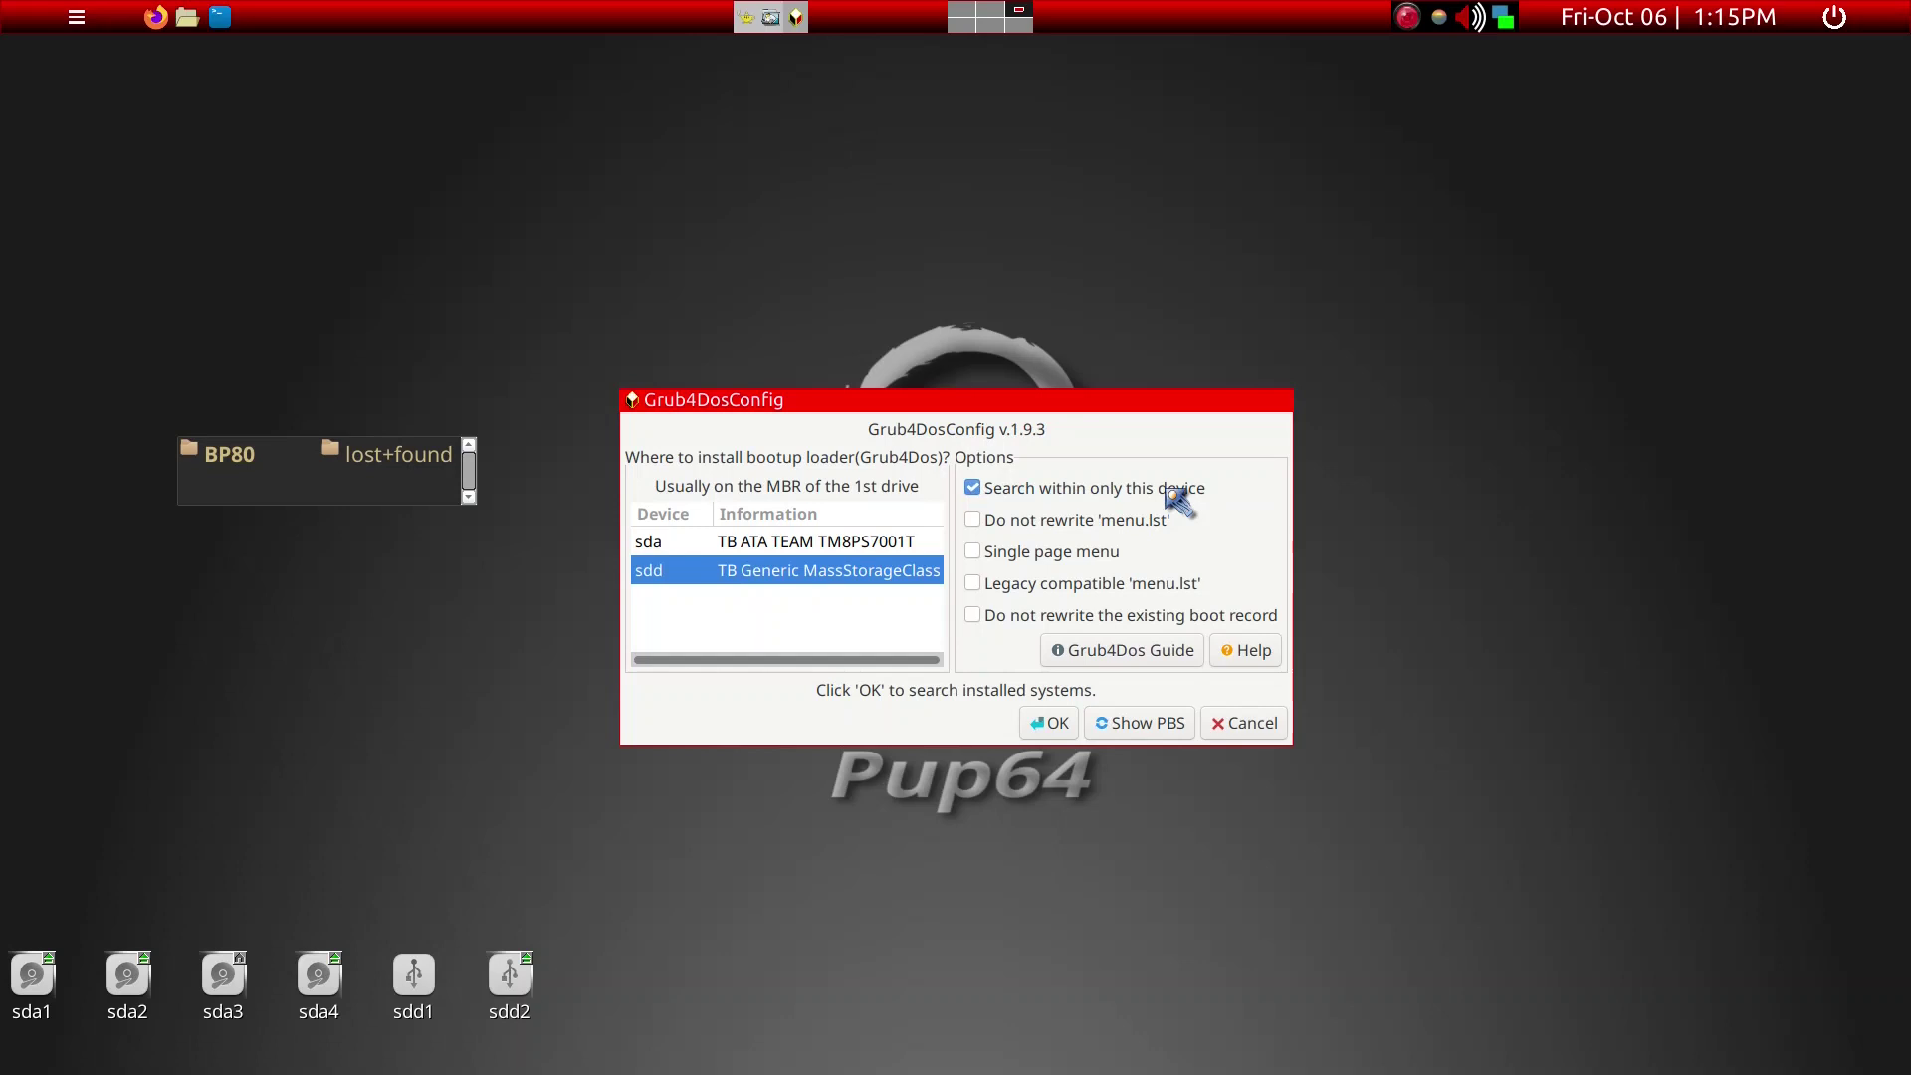
pyautogui.click(1054, 723)
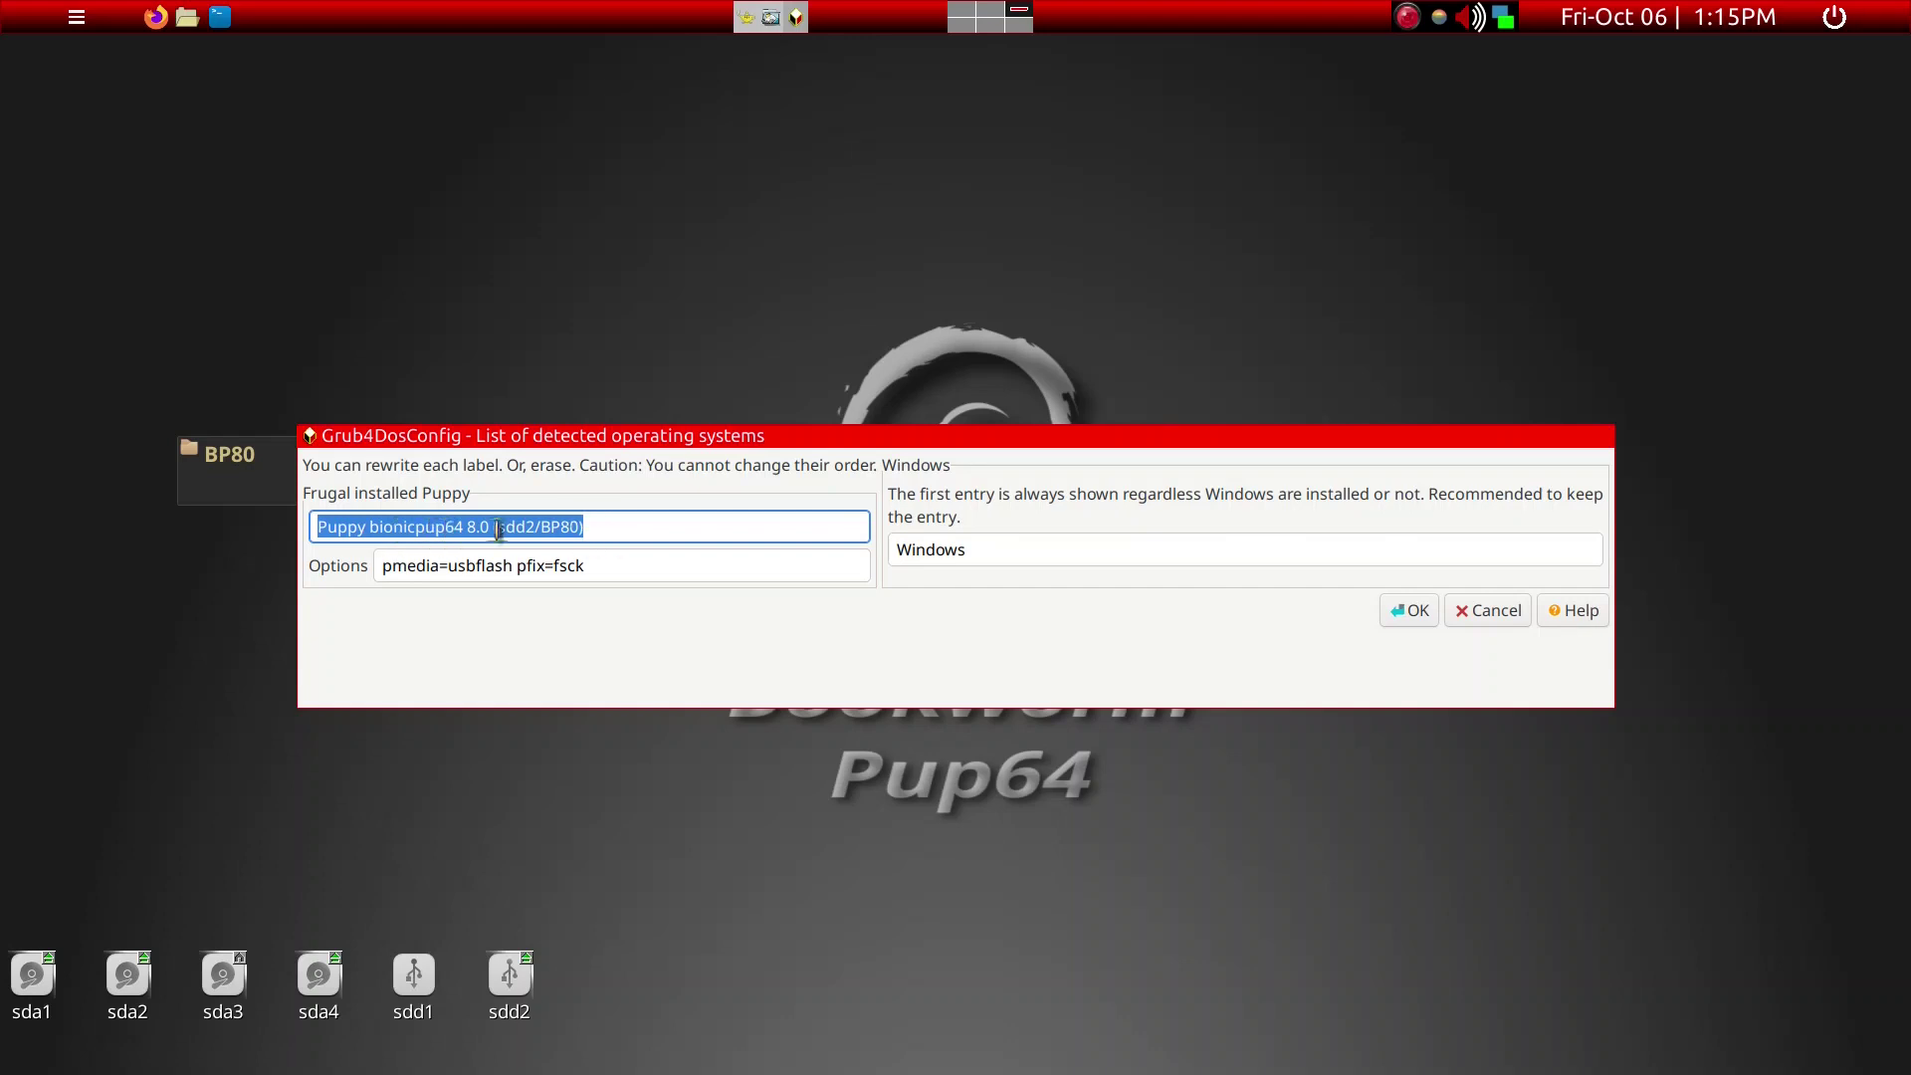
# - Relabel the detected Puppy boot entry as BP80 and accept the entries
pyautogui.moveTo(614, 538); pyautogui.dragTo(303, 542)
pyautogui.write('BP80')
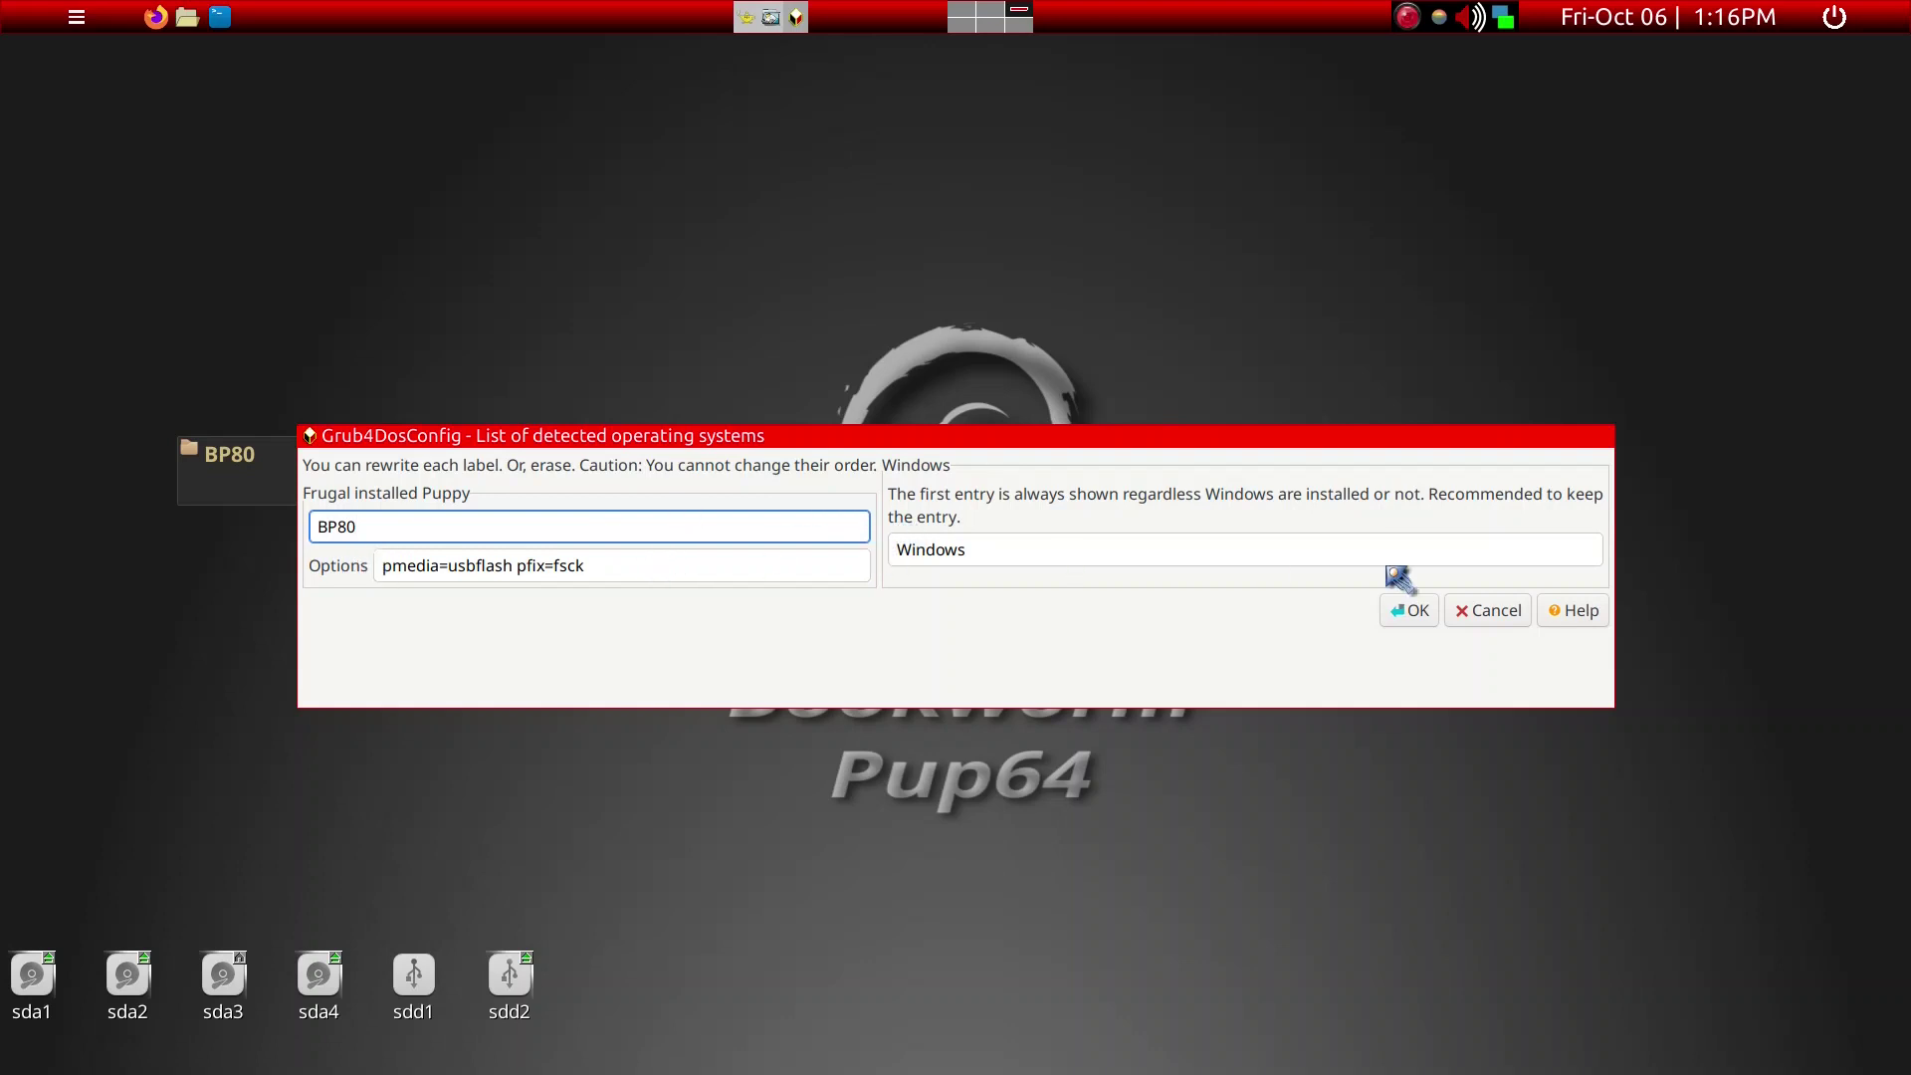
pyautogui.click(1417, 611)
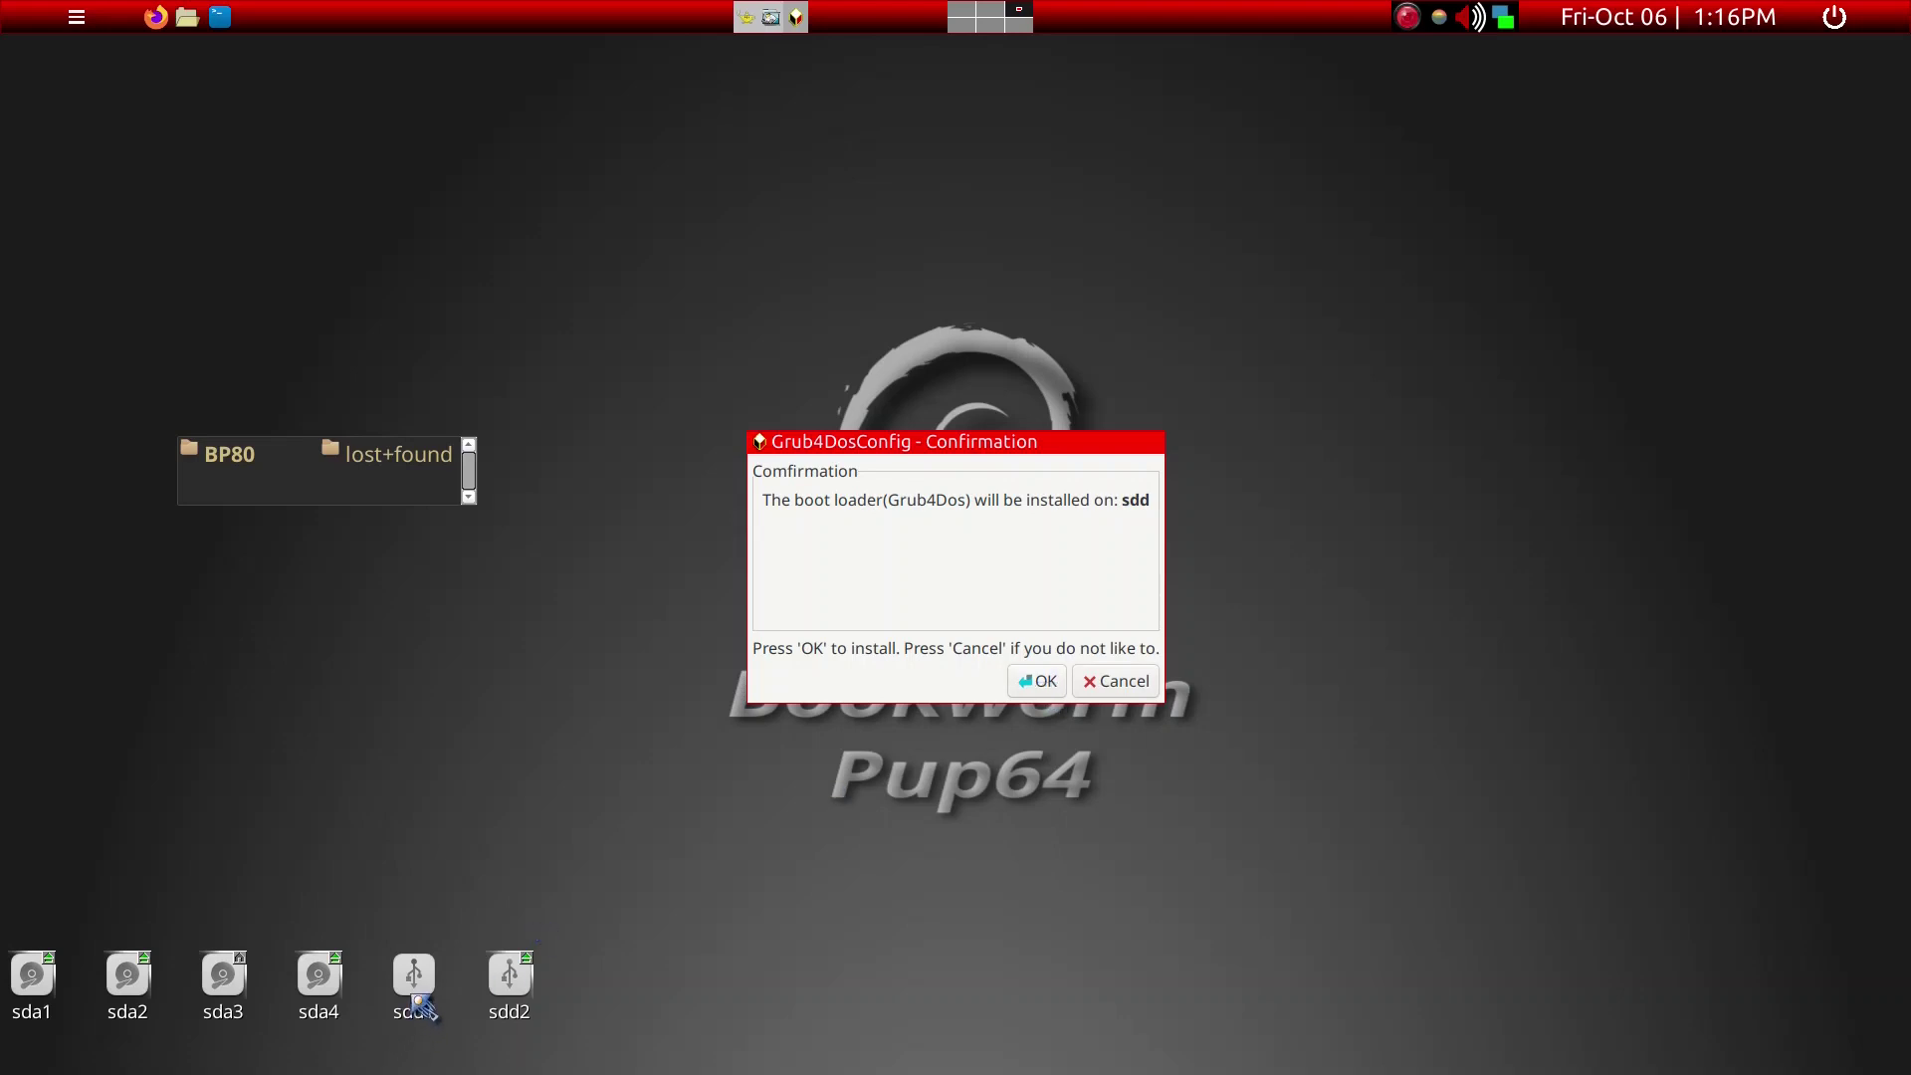
# - Confirm installing Grub4Dos on sdd and open the generated menu.lst in Geany, snapped right
pyautogui.click(1040, 686)
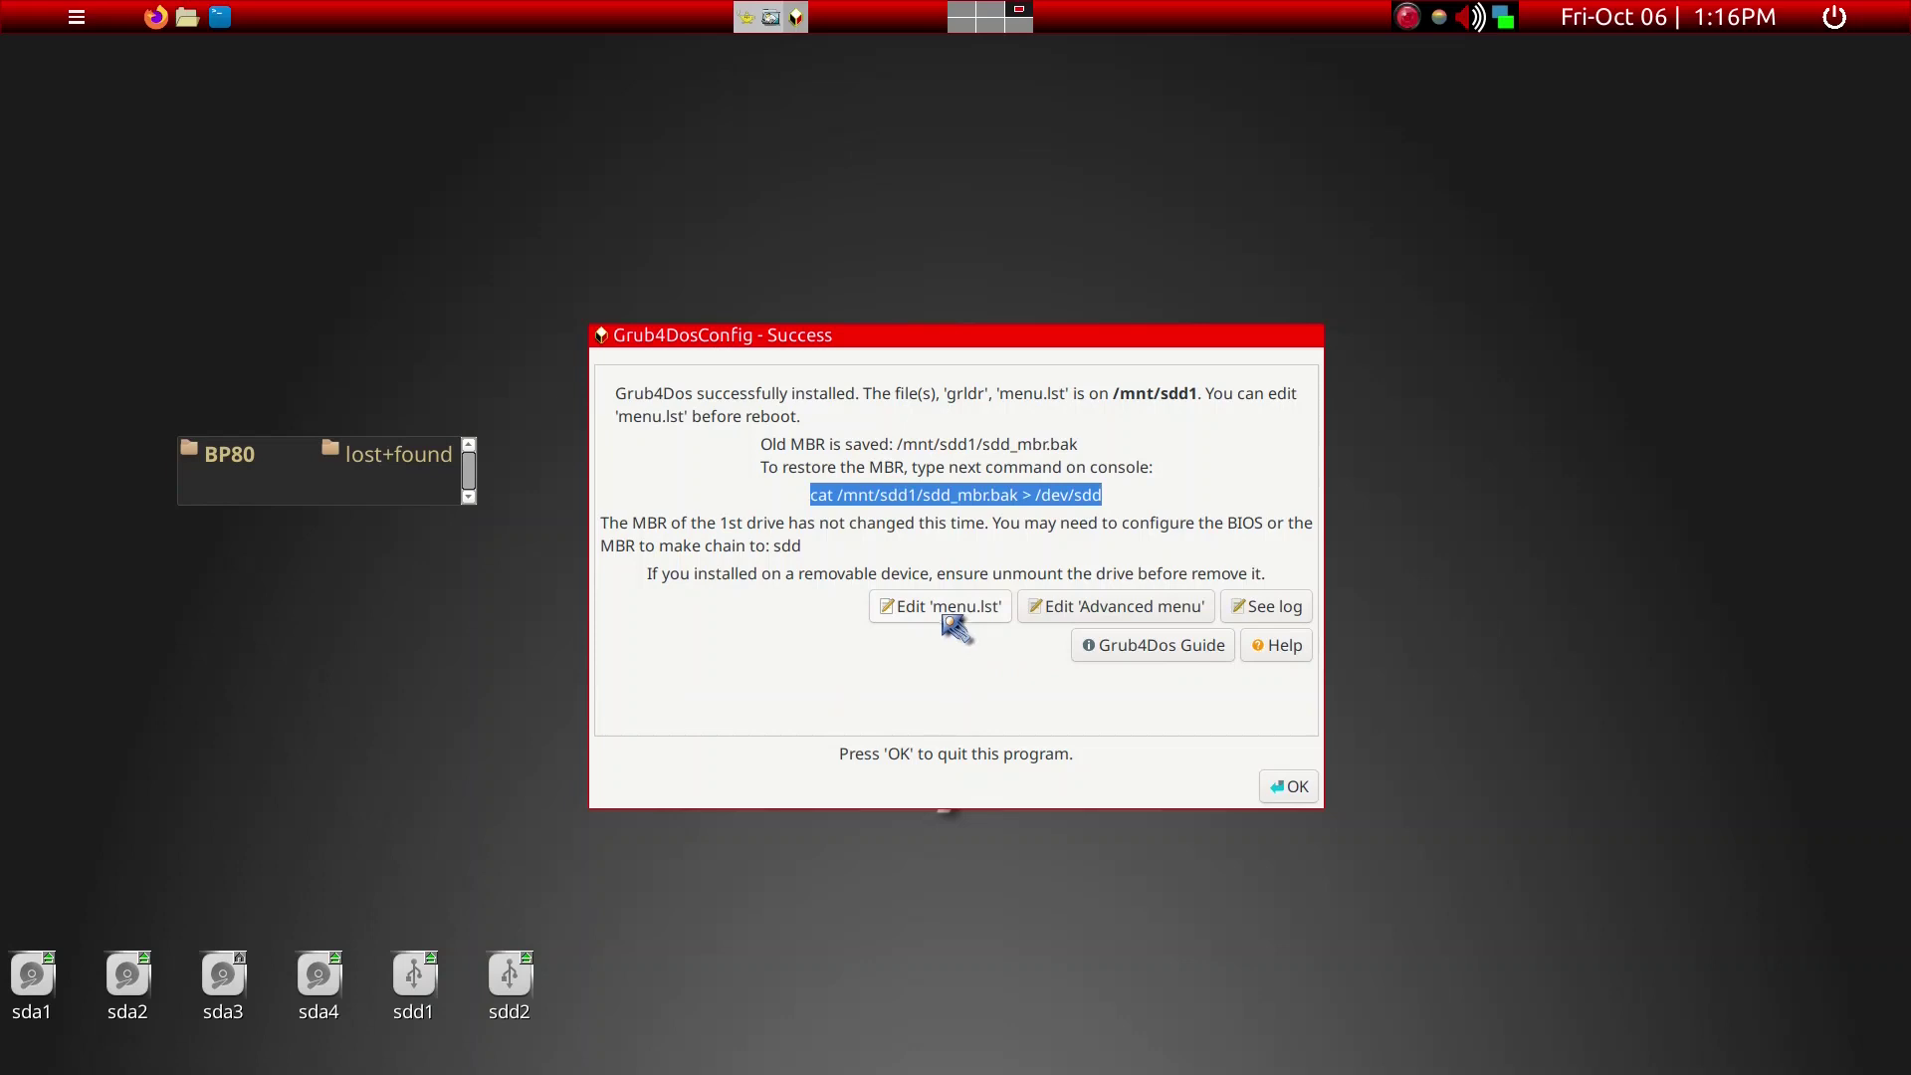
pyautogui.click(942, 600)
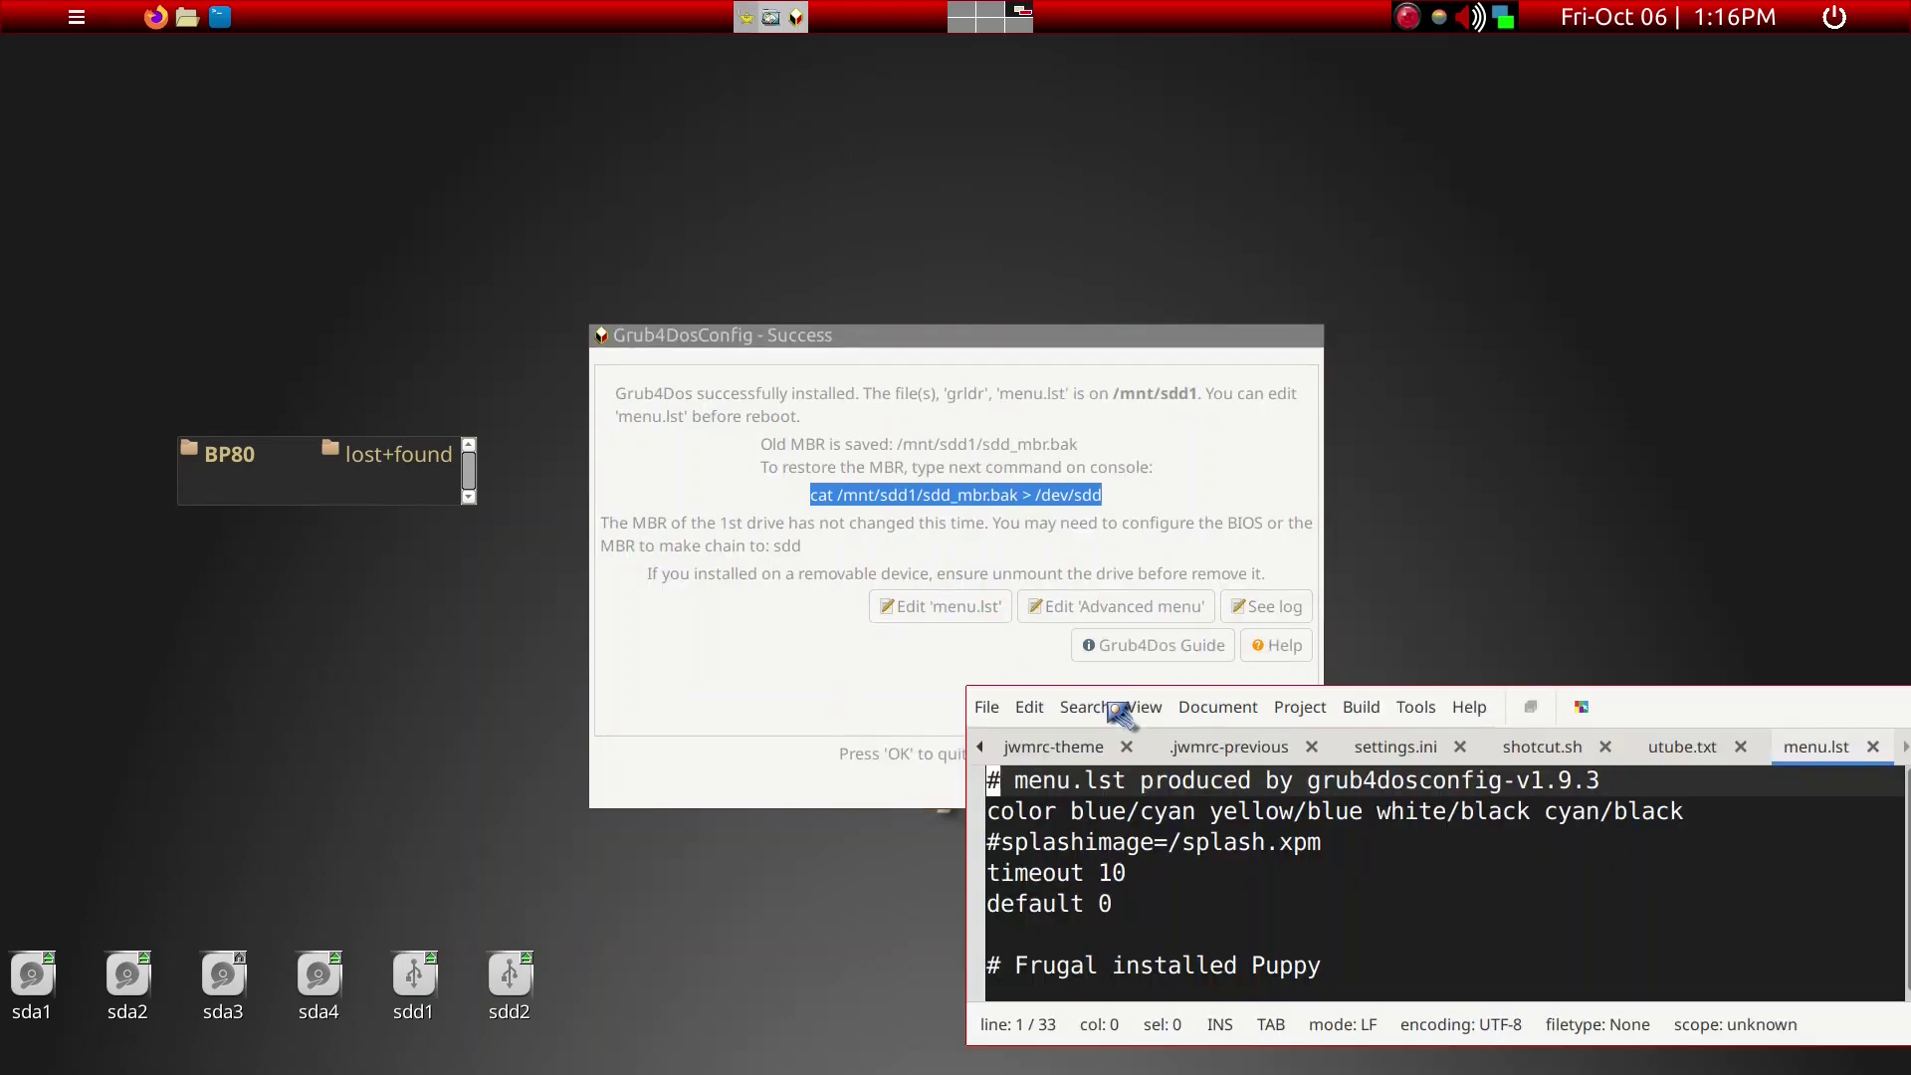
pyautogui.press('super+Right')
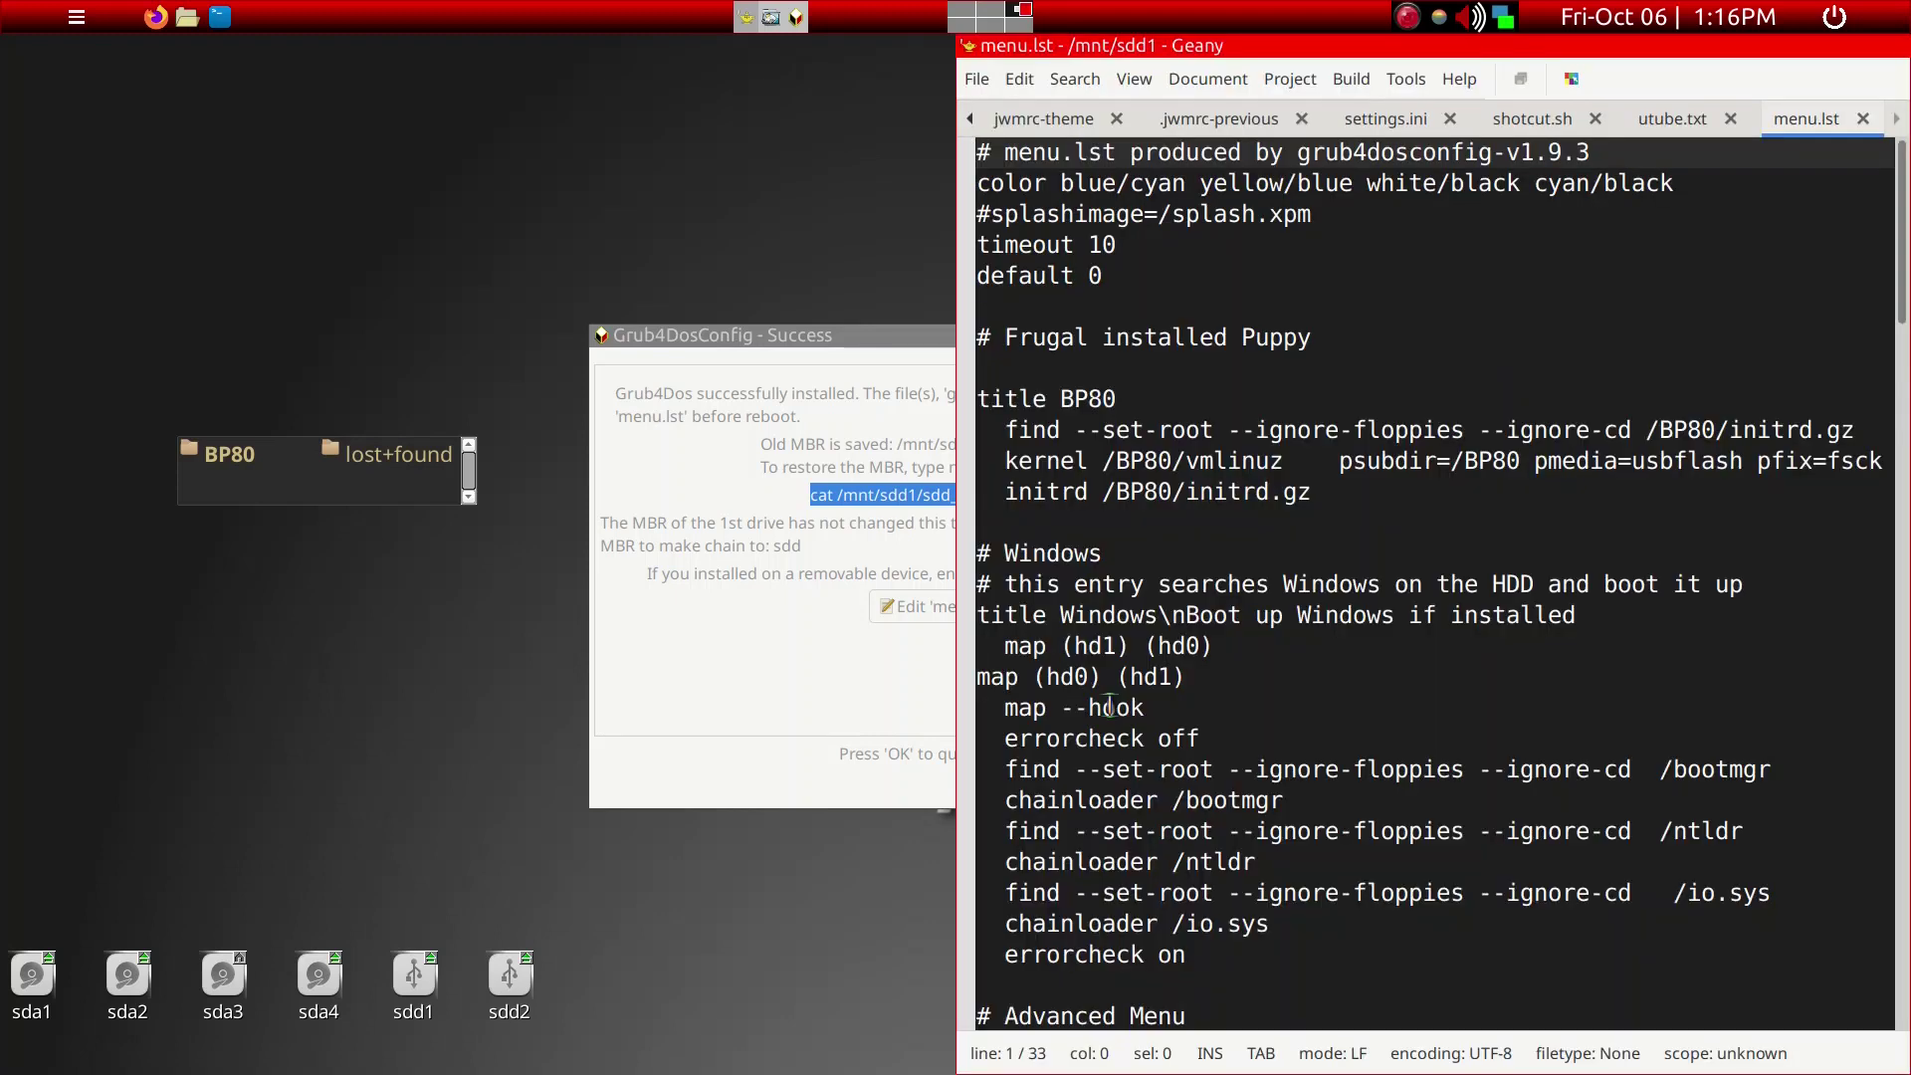
pyautogui.click(1194, 82)
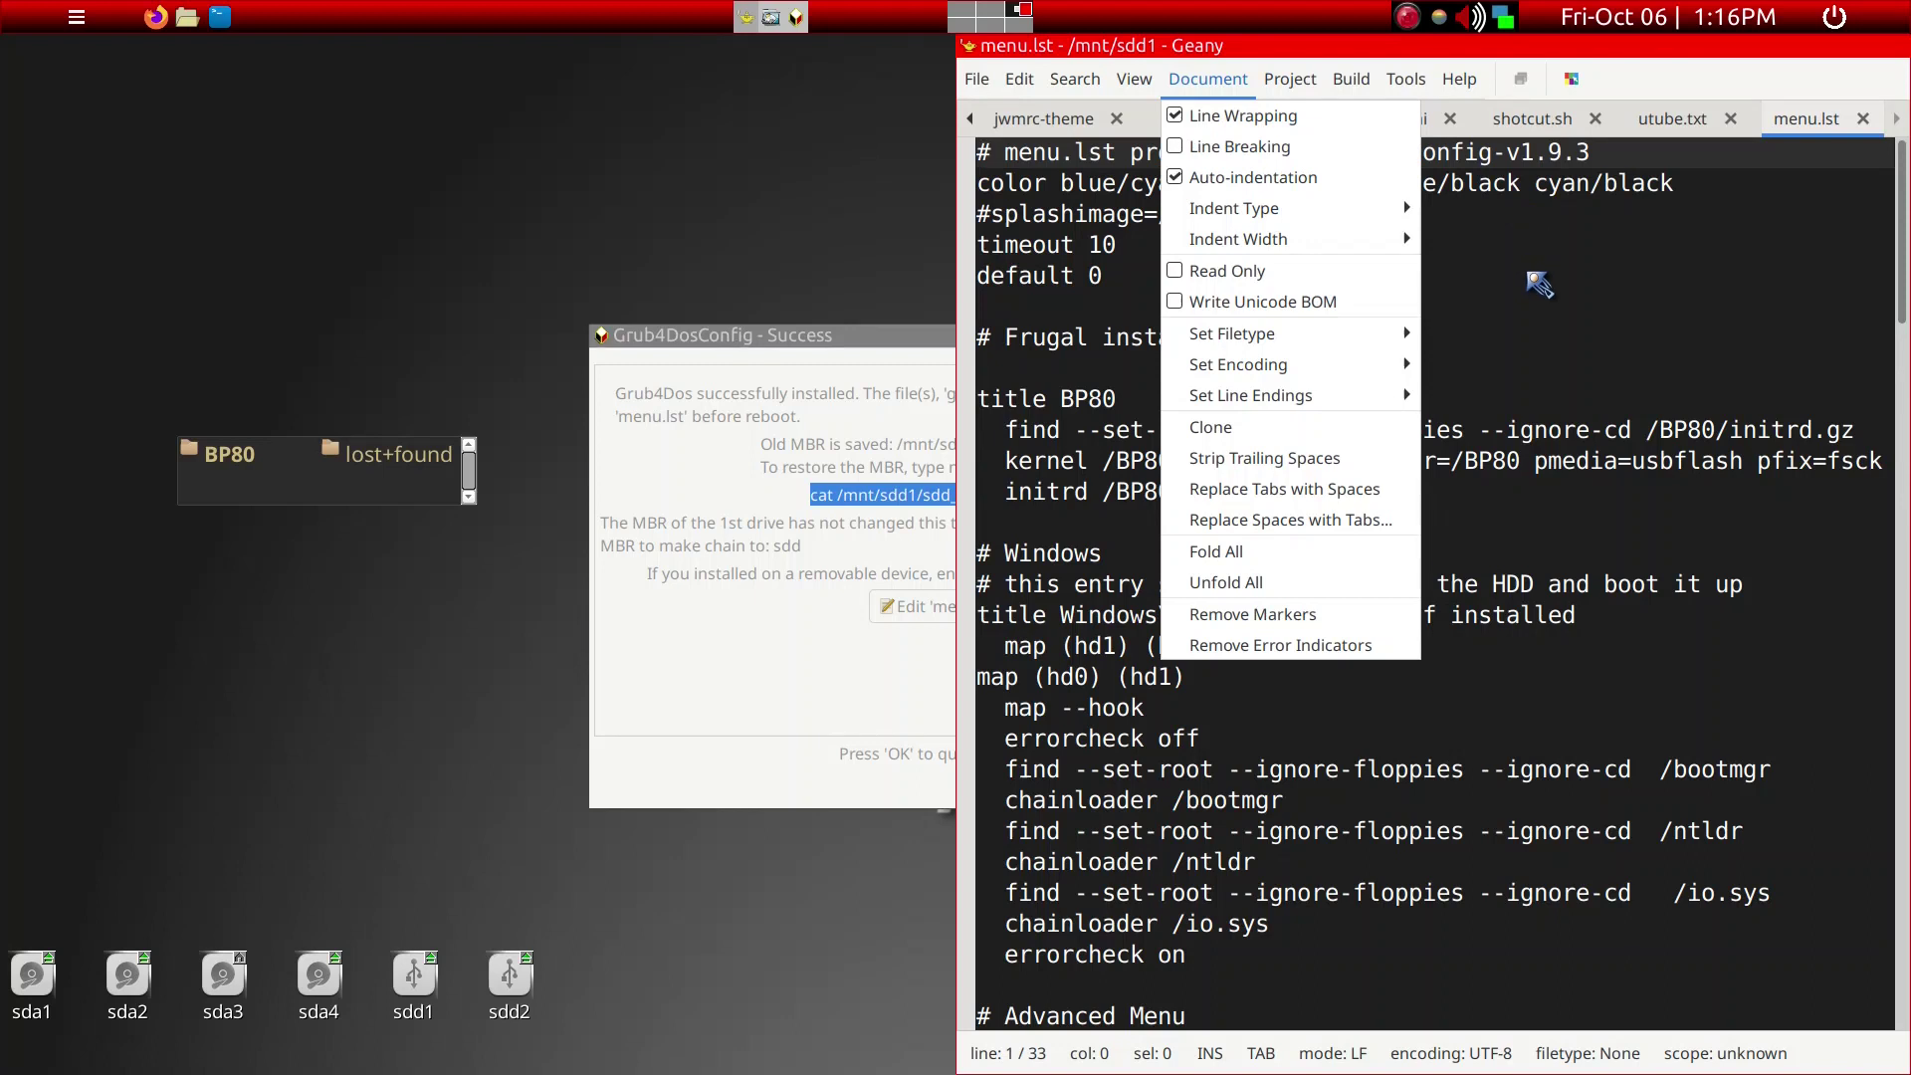
# - Change the menu.lst boot timeout from 10 to 2
pyautogui.click(1541, 285)
pyautogui.click(1141, 247)
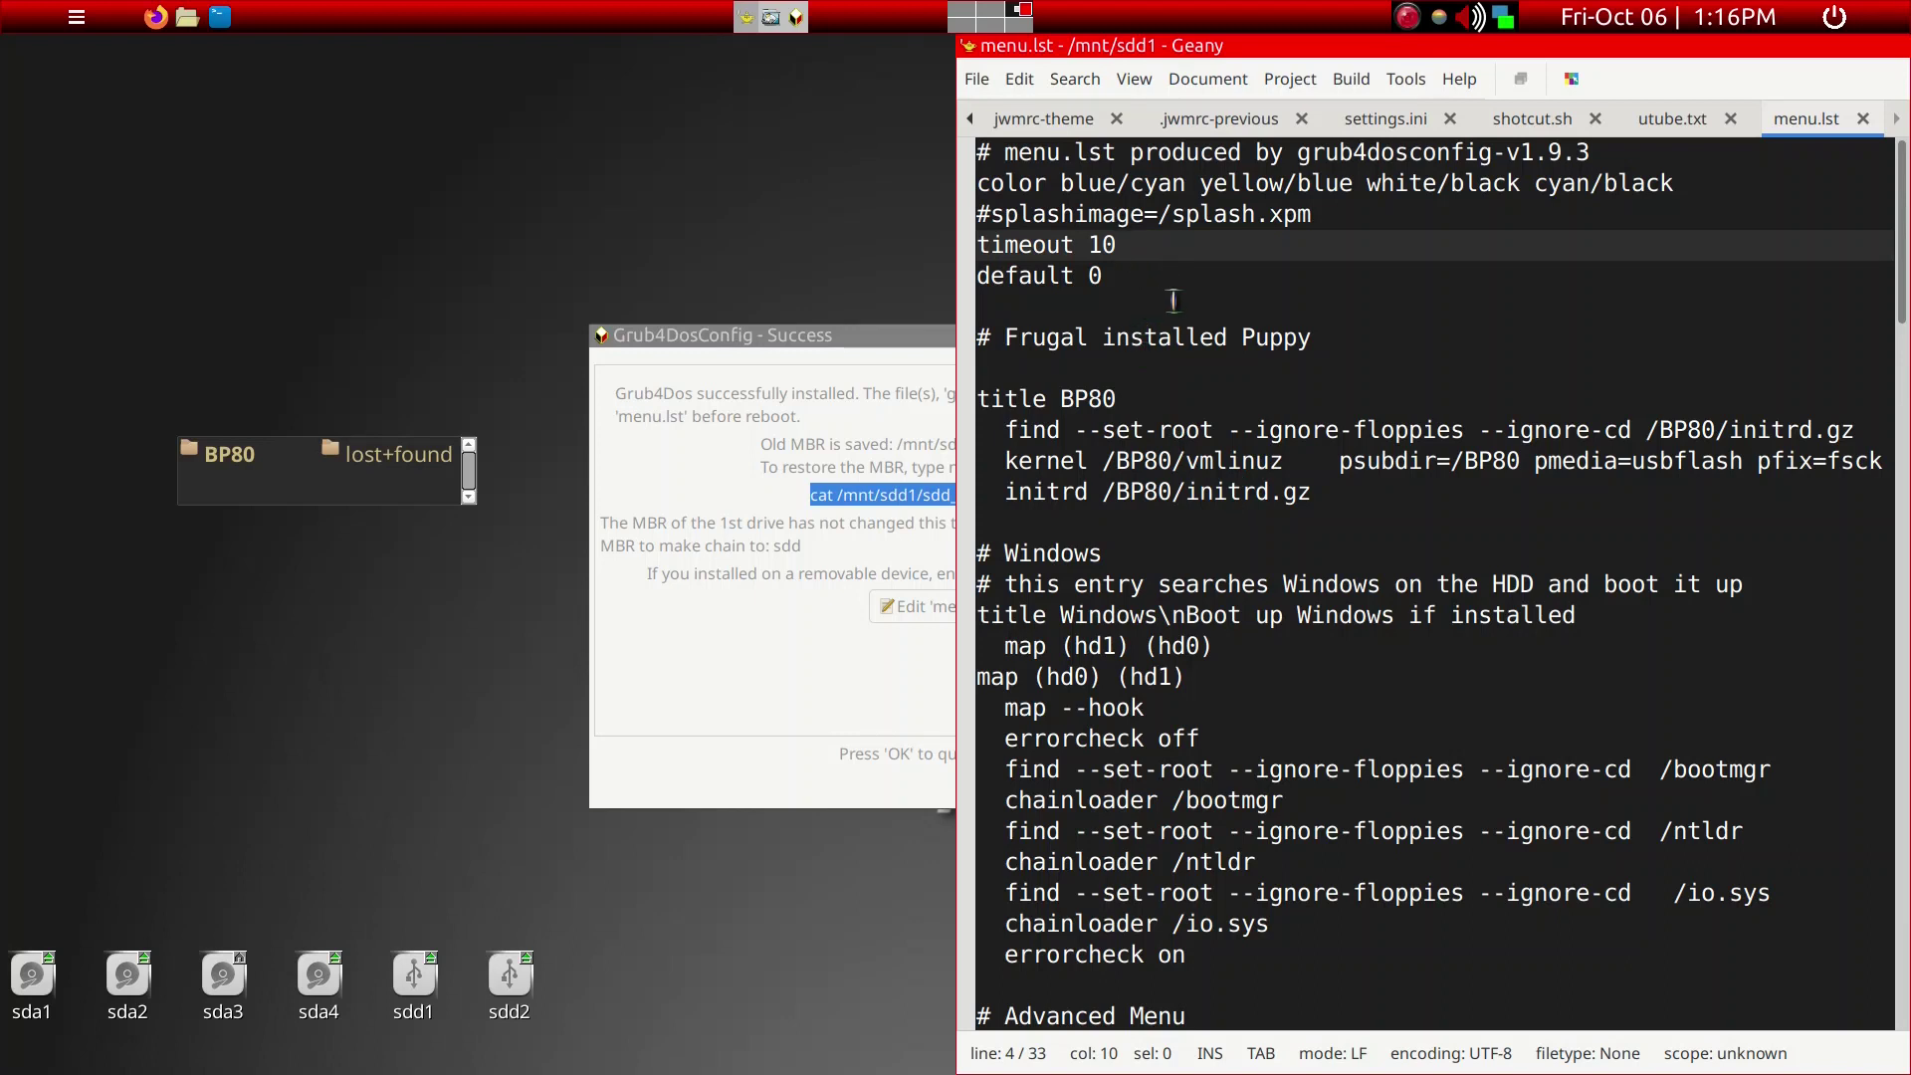
pyautogui.press('BackSpace')
pyautogui.press('BackSpace')
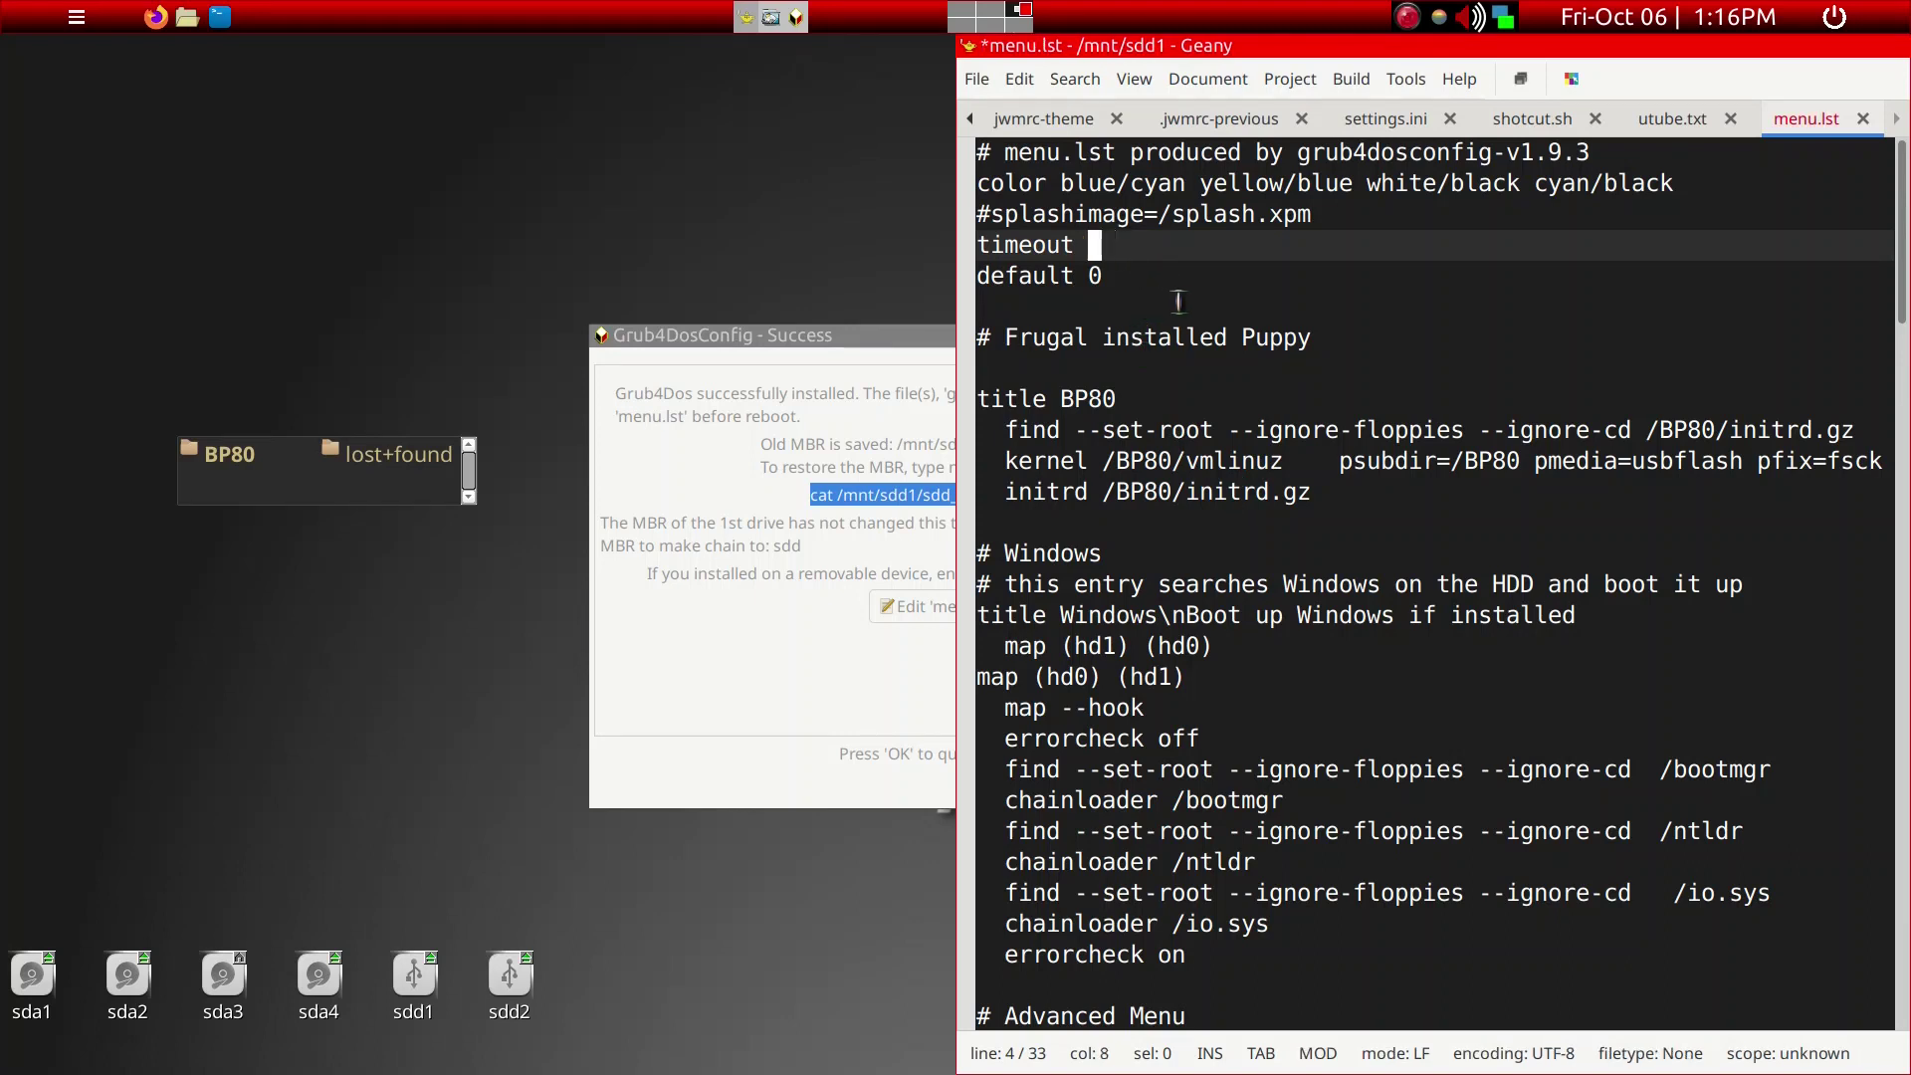
pyautogui.write('2')
# - Delete the Windows title block and its leftover blank line, leaving the cursor after 'title BP80'
pyautogui.moveTo(1195, 955); pyautogui.dragTo(970, 554)
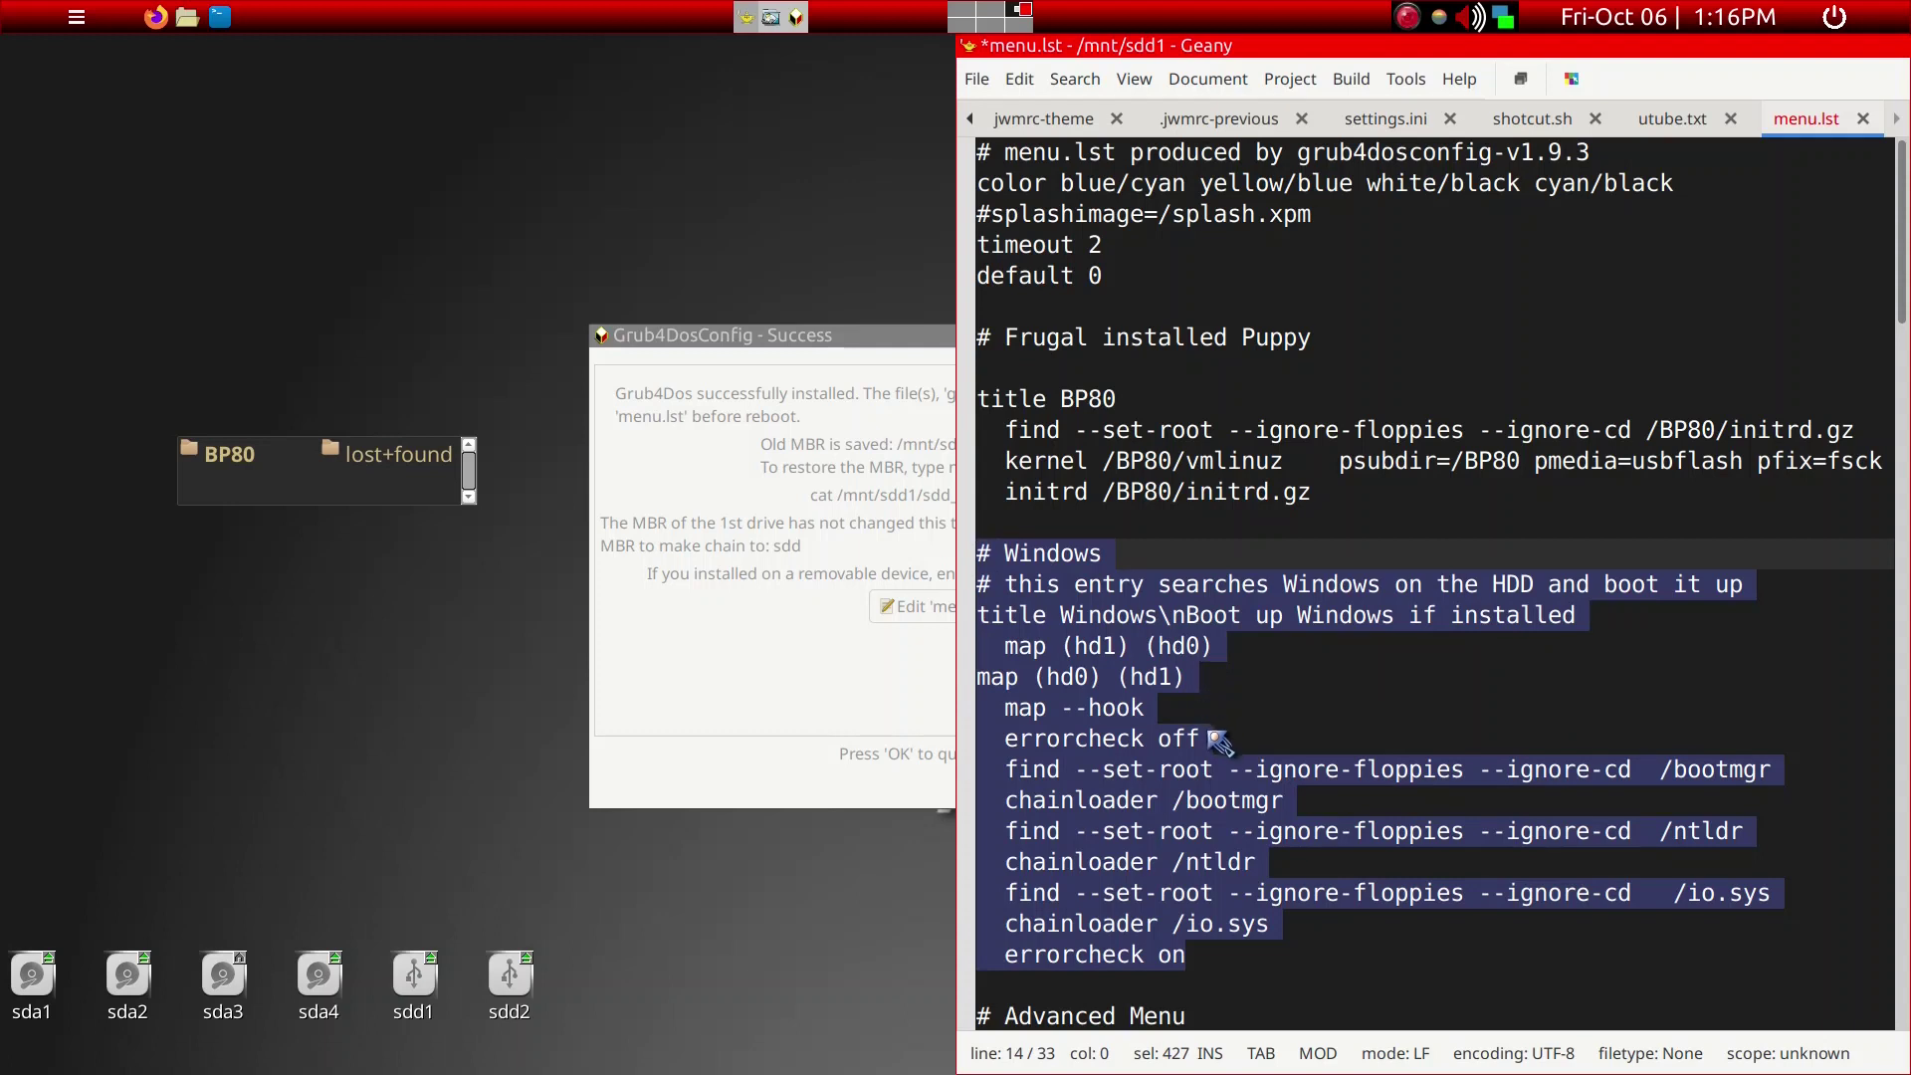
pyautogui.press('Delete')
pyautogui.press('Delete')
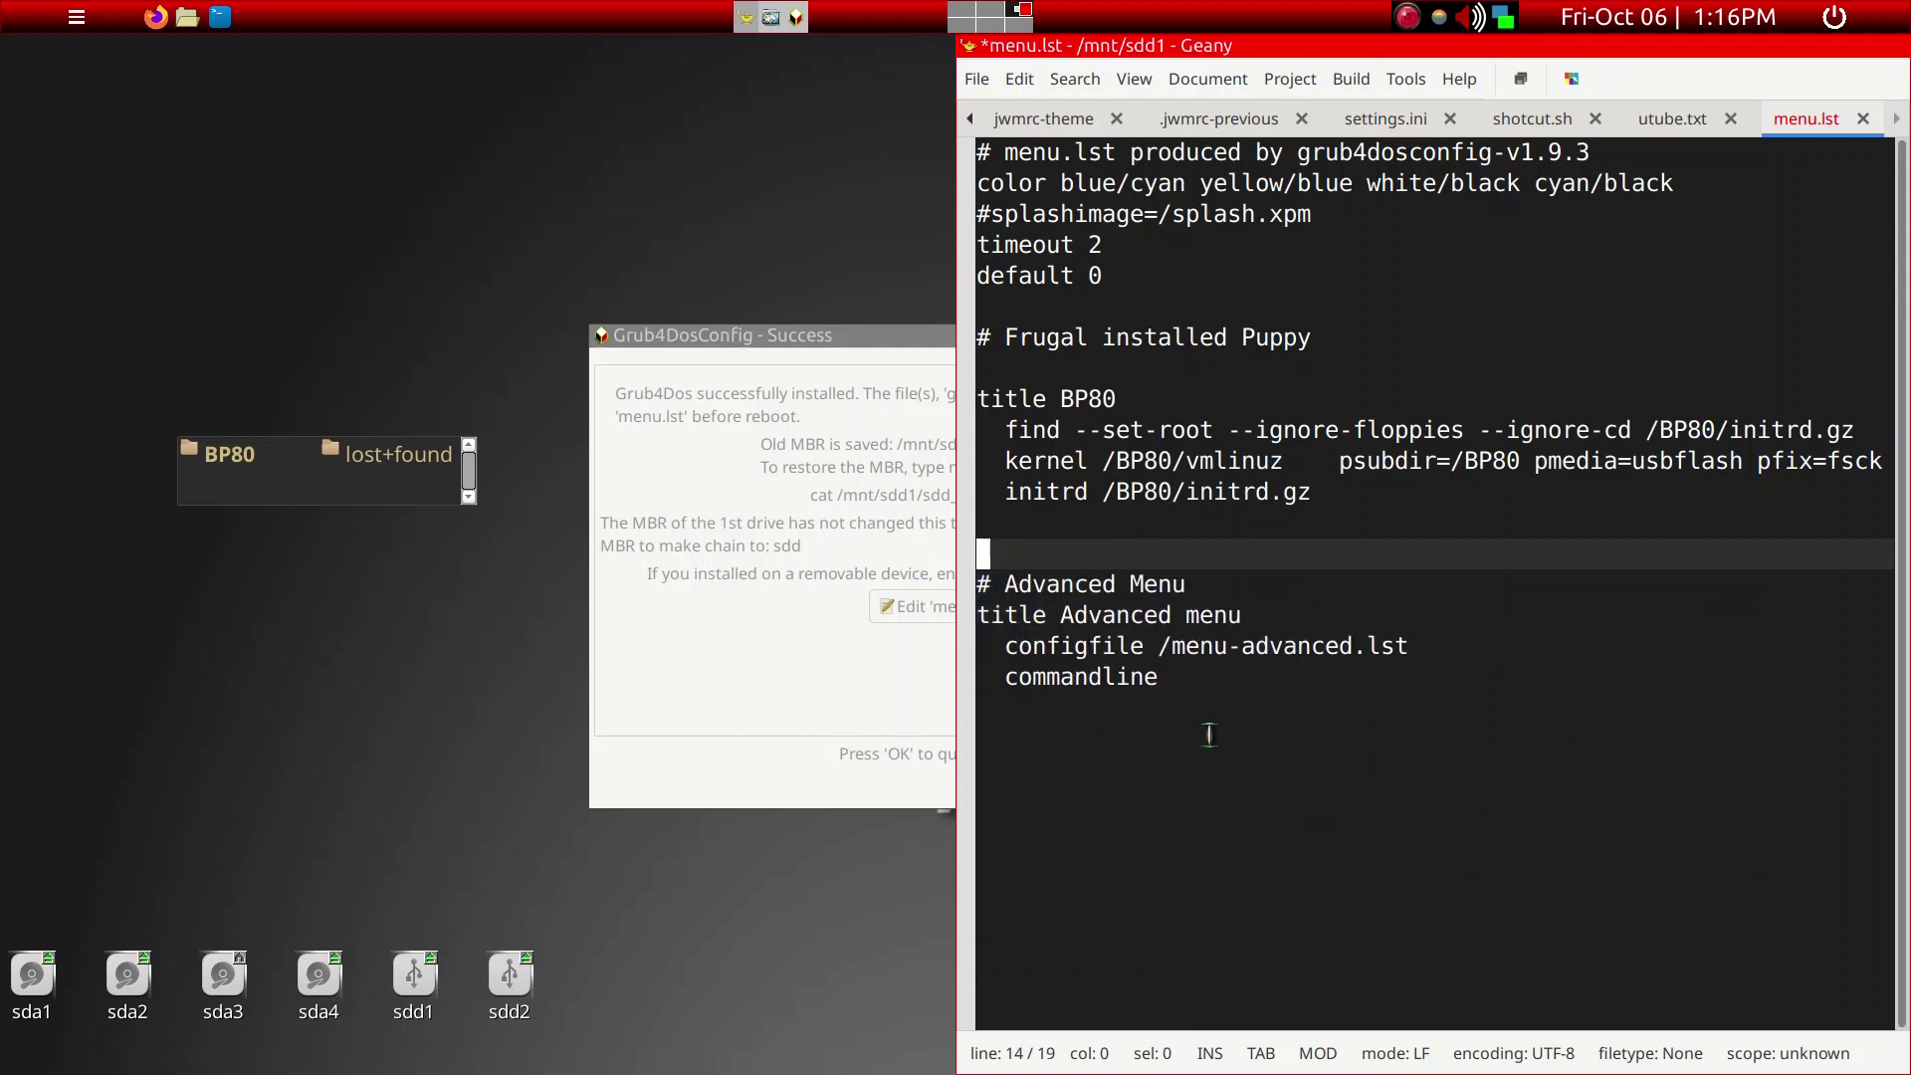
pyautogui.press('Delete')
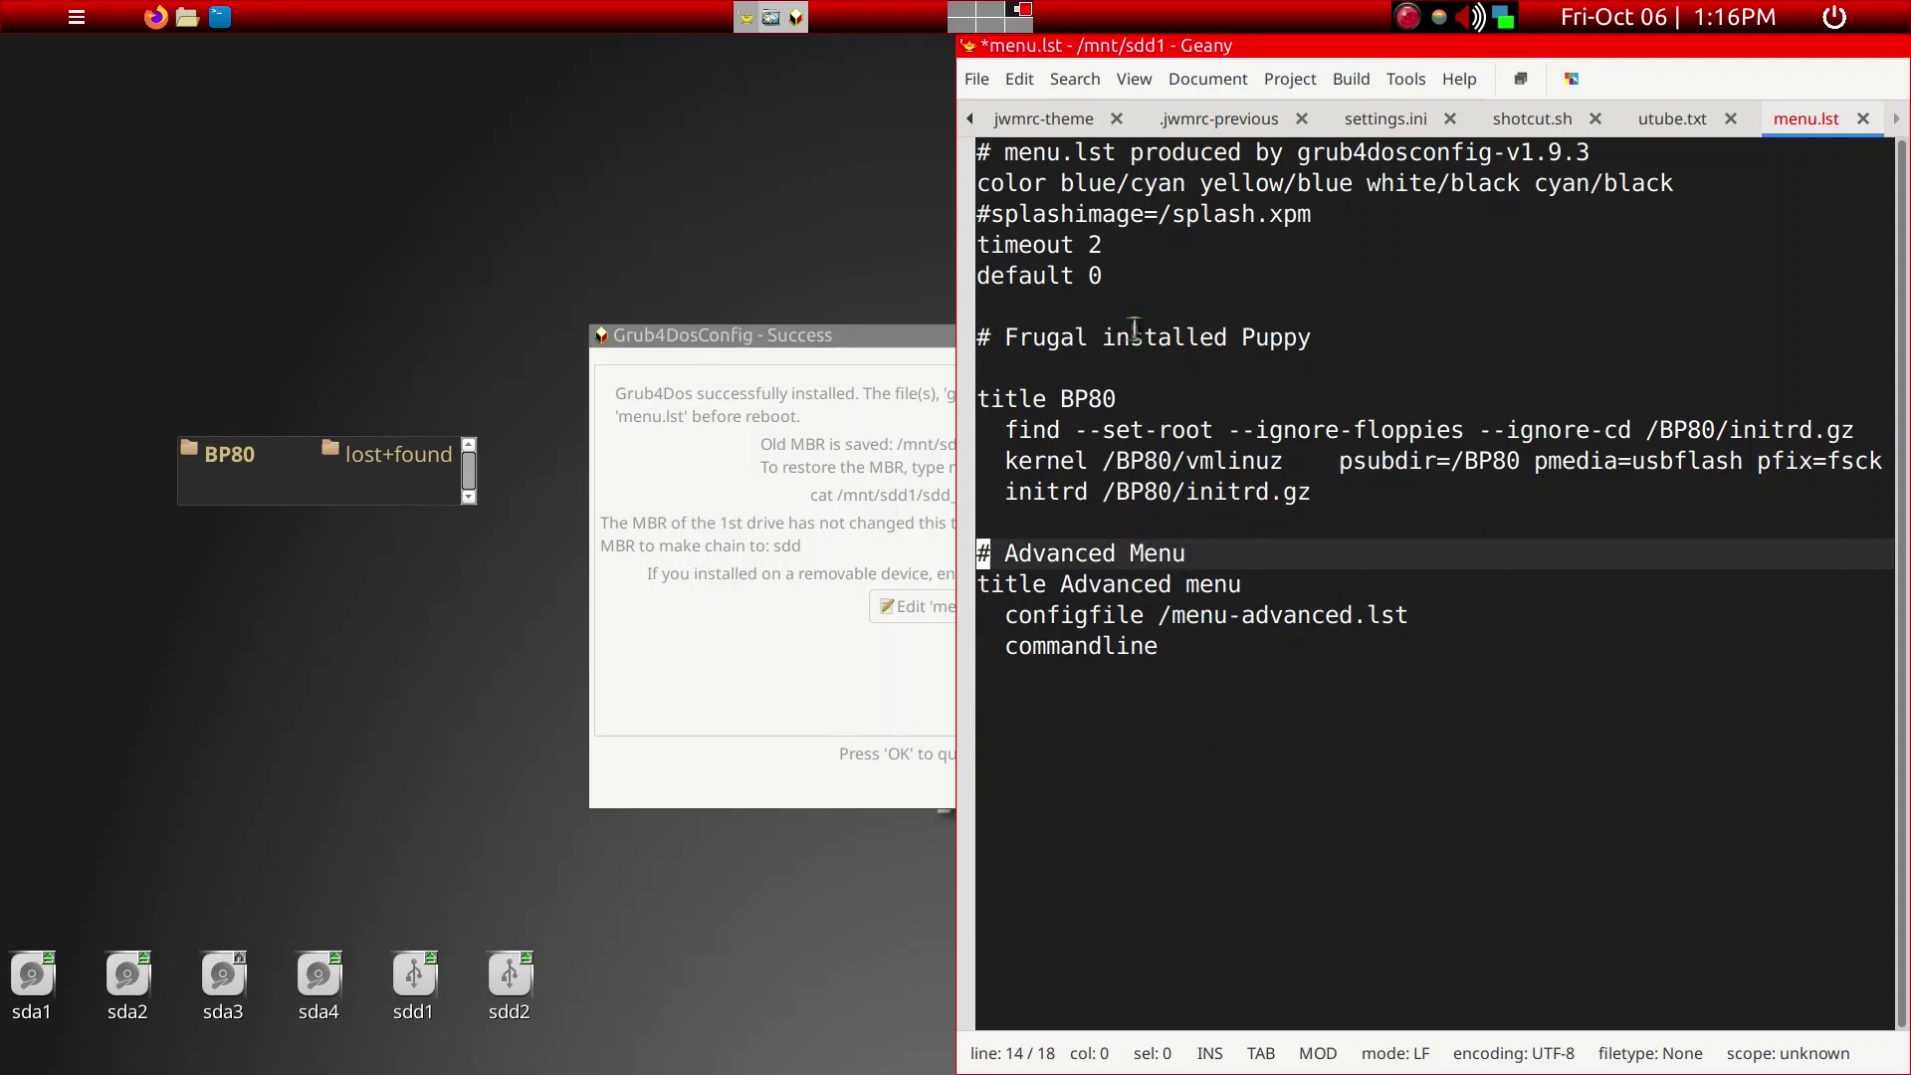
pyautogui.click(1142, 394)
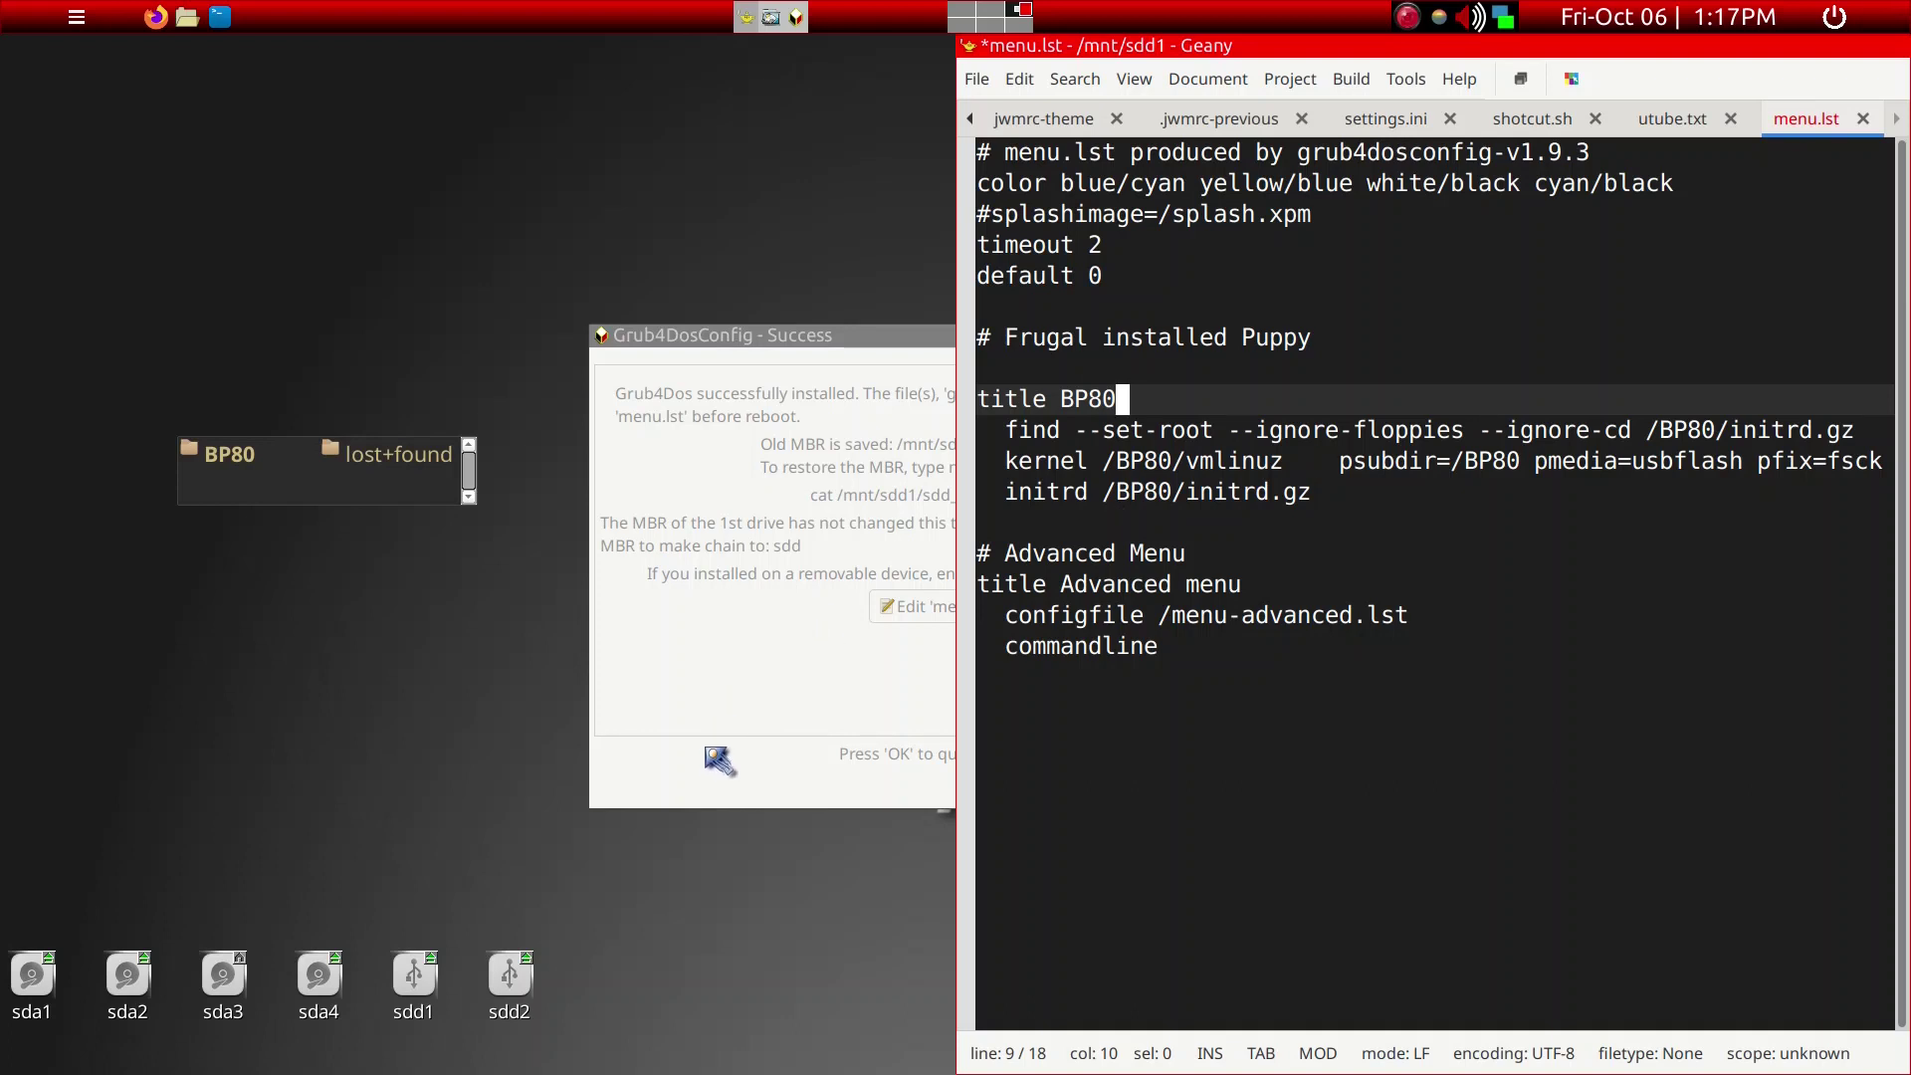
# - Launch GParted from Rofi with 'gpar' and move its window up and to the left
pyautogui.press('super')
pyautogui.write('gpar')
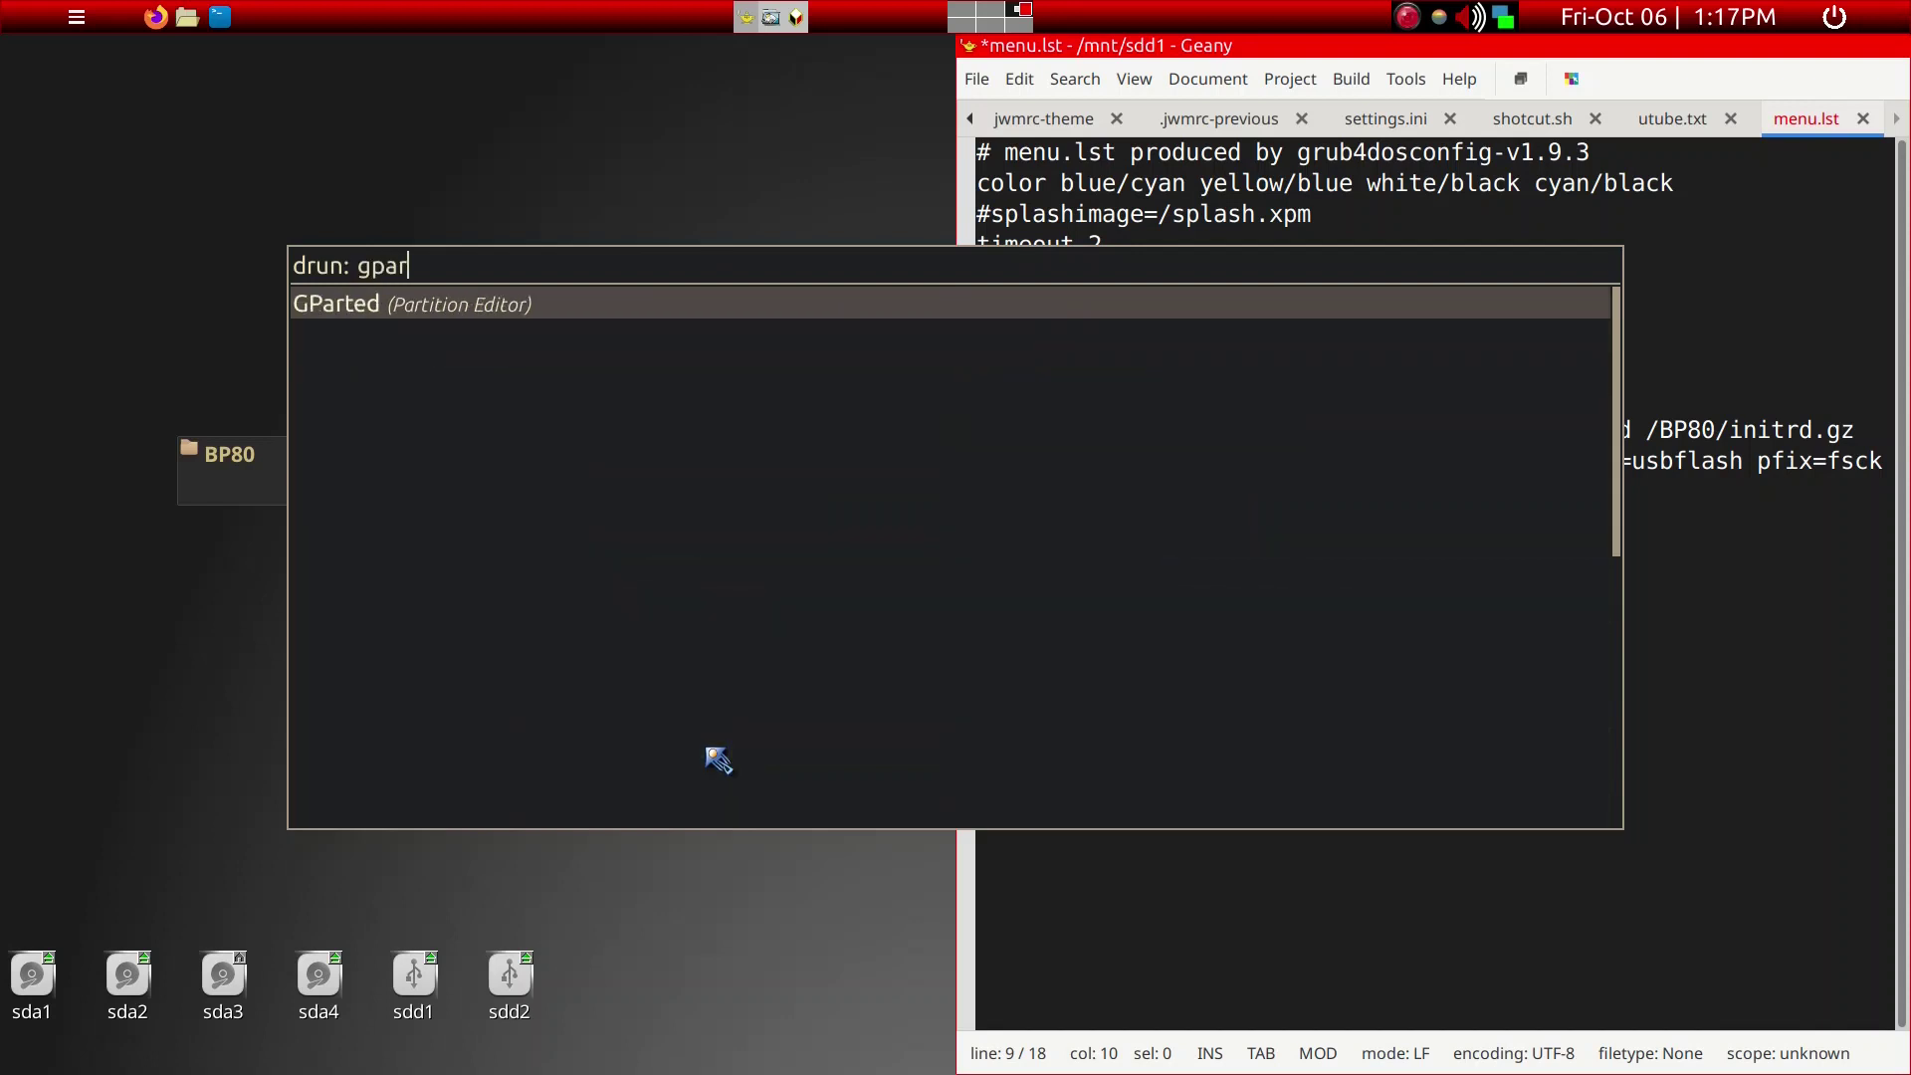
pyautogui.press('Return')
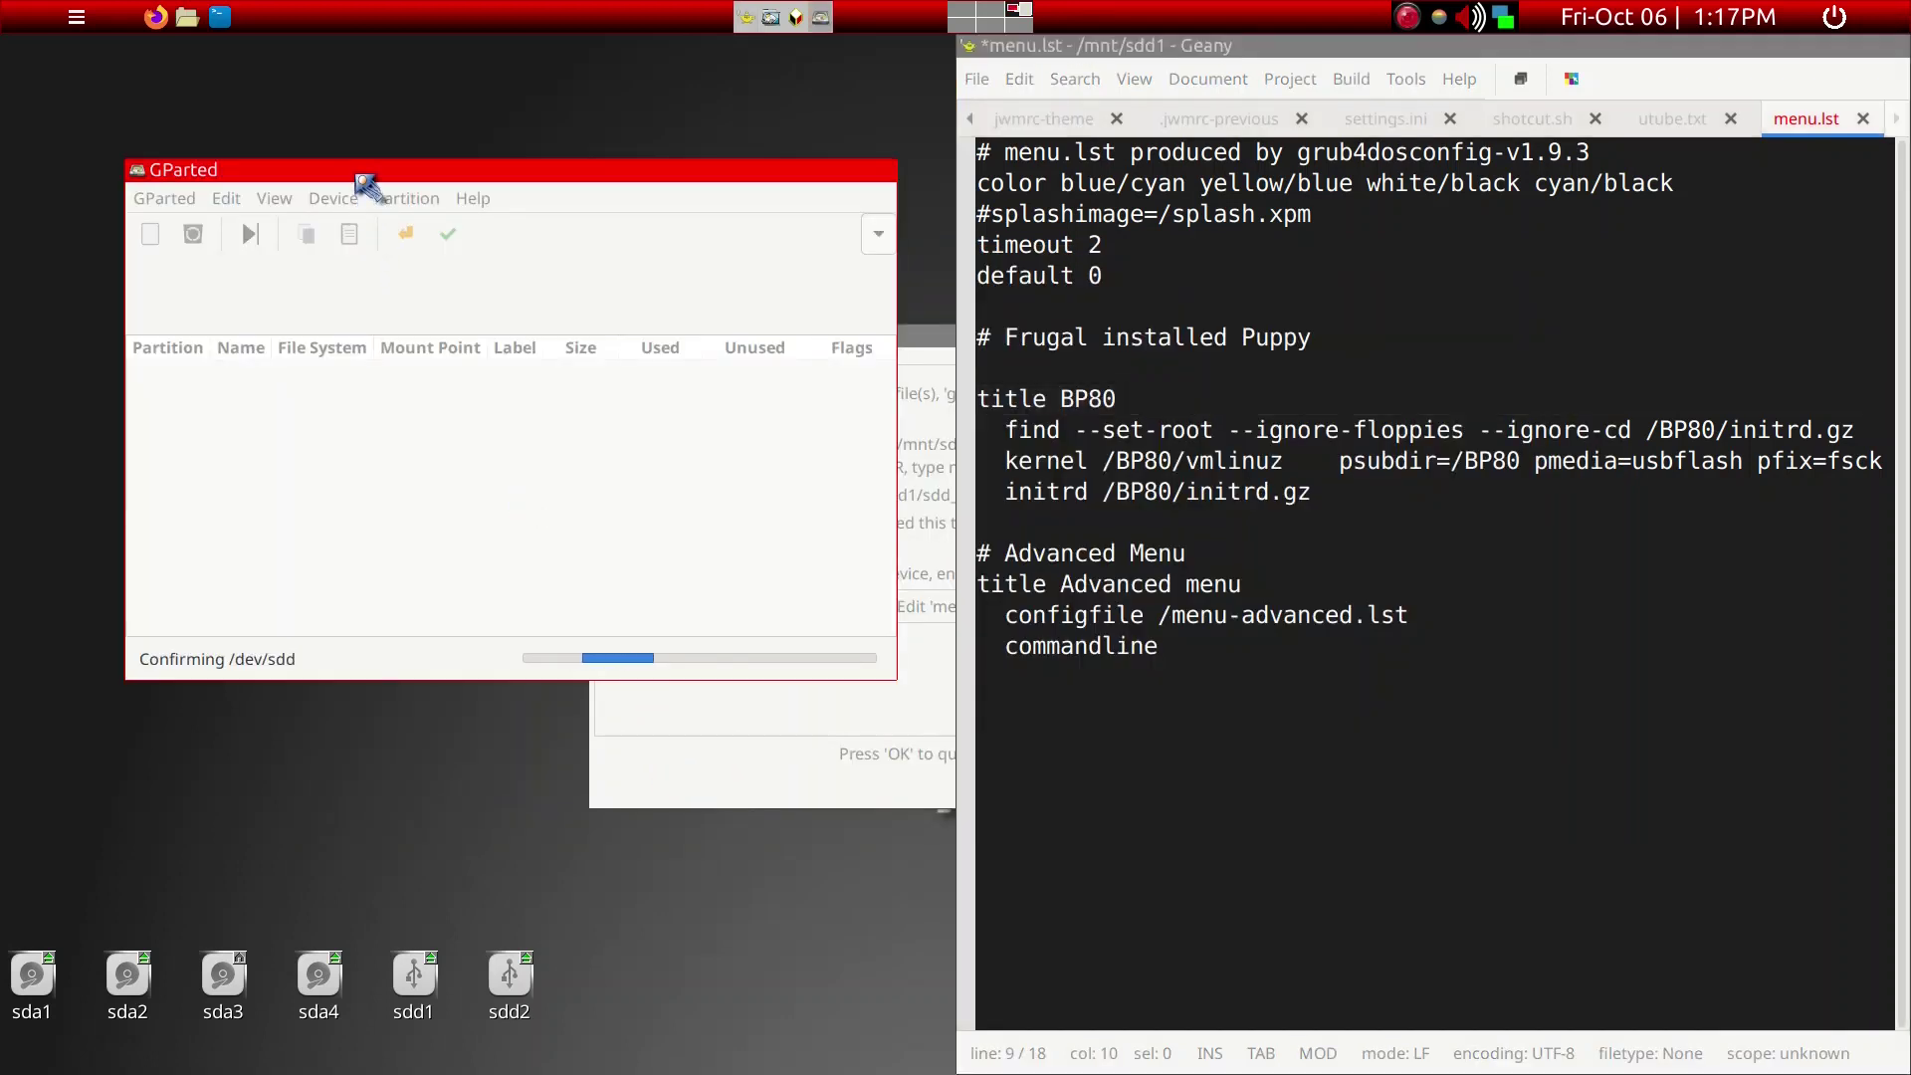
pyautogui.moveTo(359, 176); pyautogui.dragTo(331, 161)
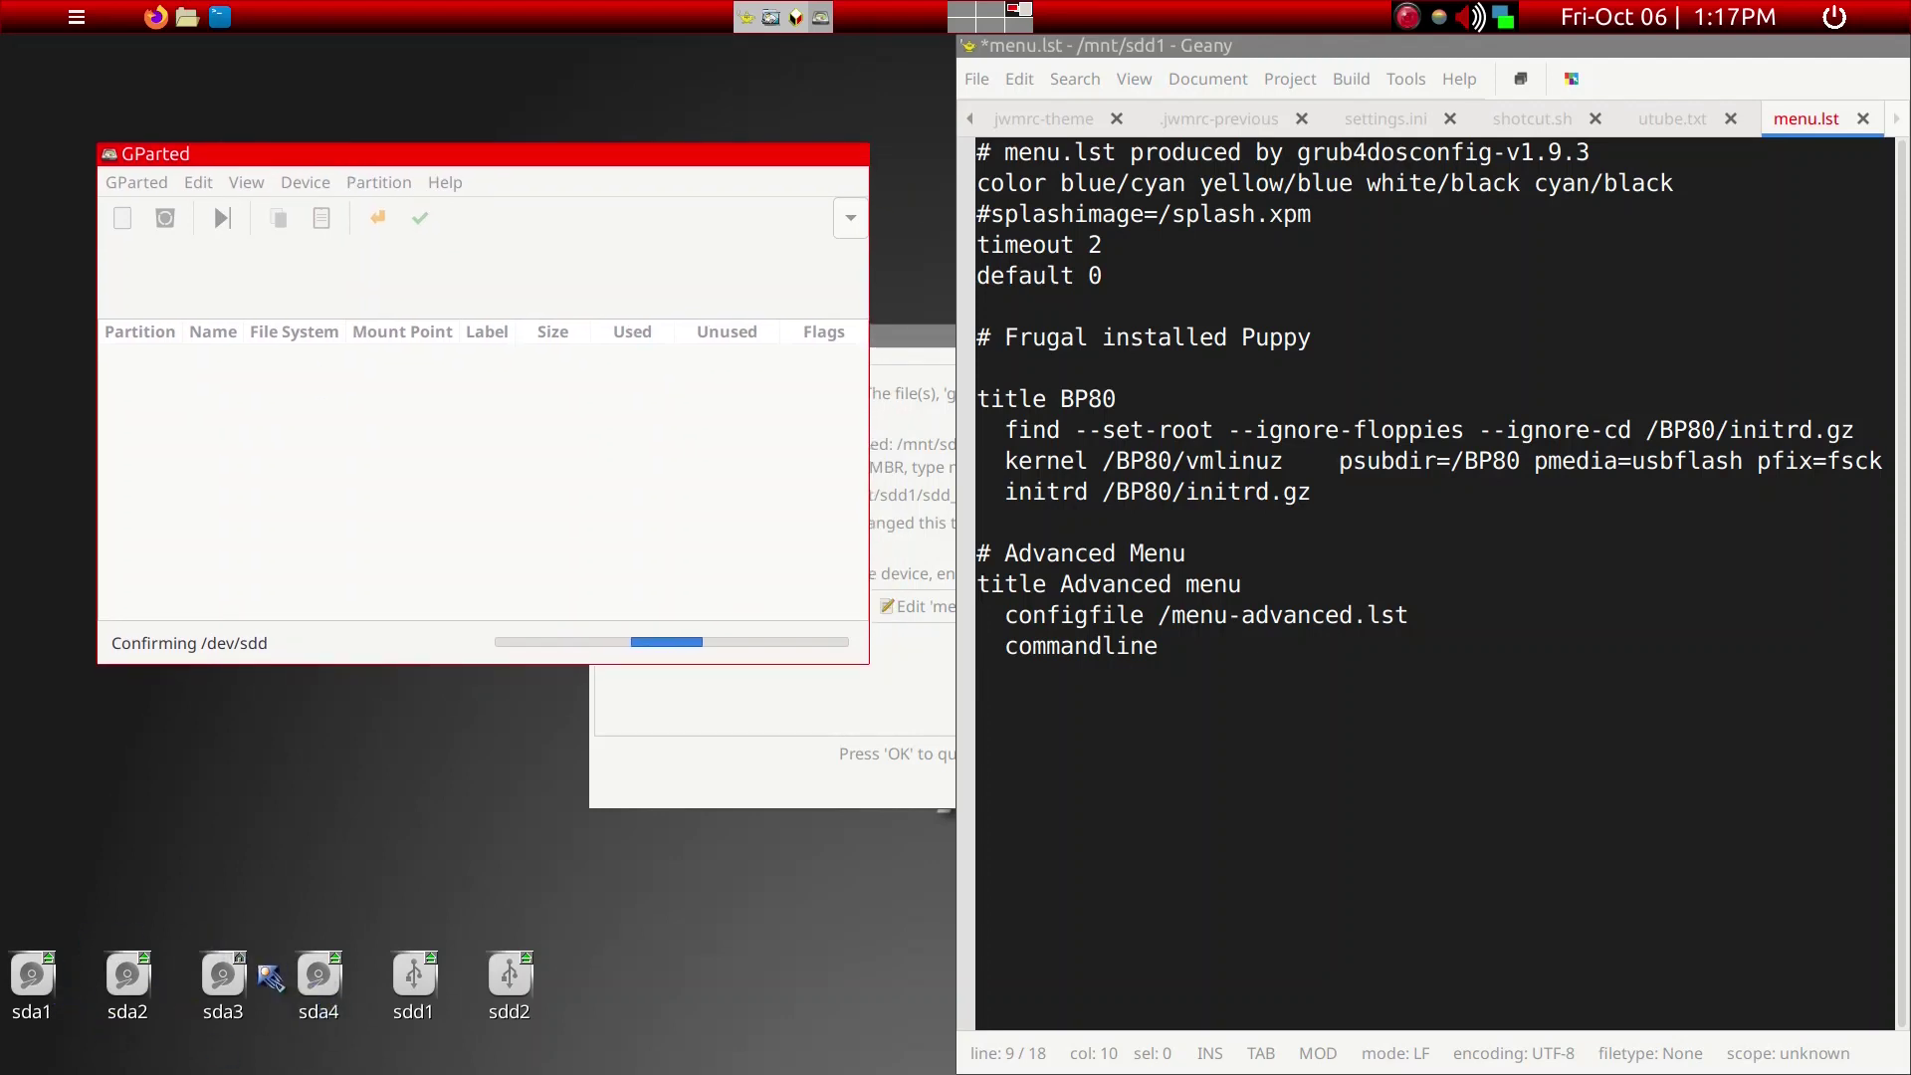
pyautogui.moveTo(219, 992)
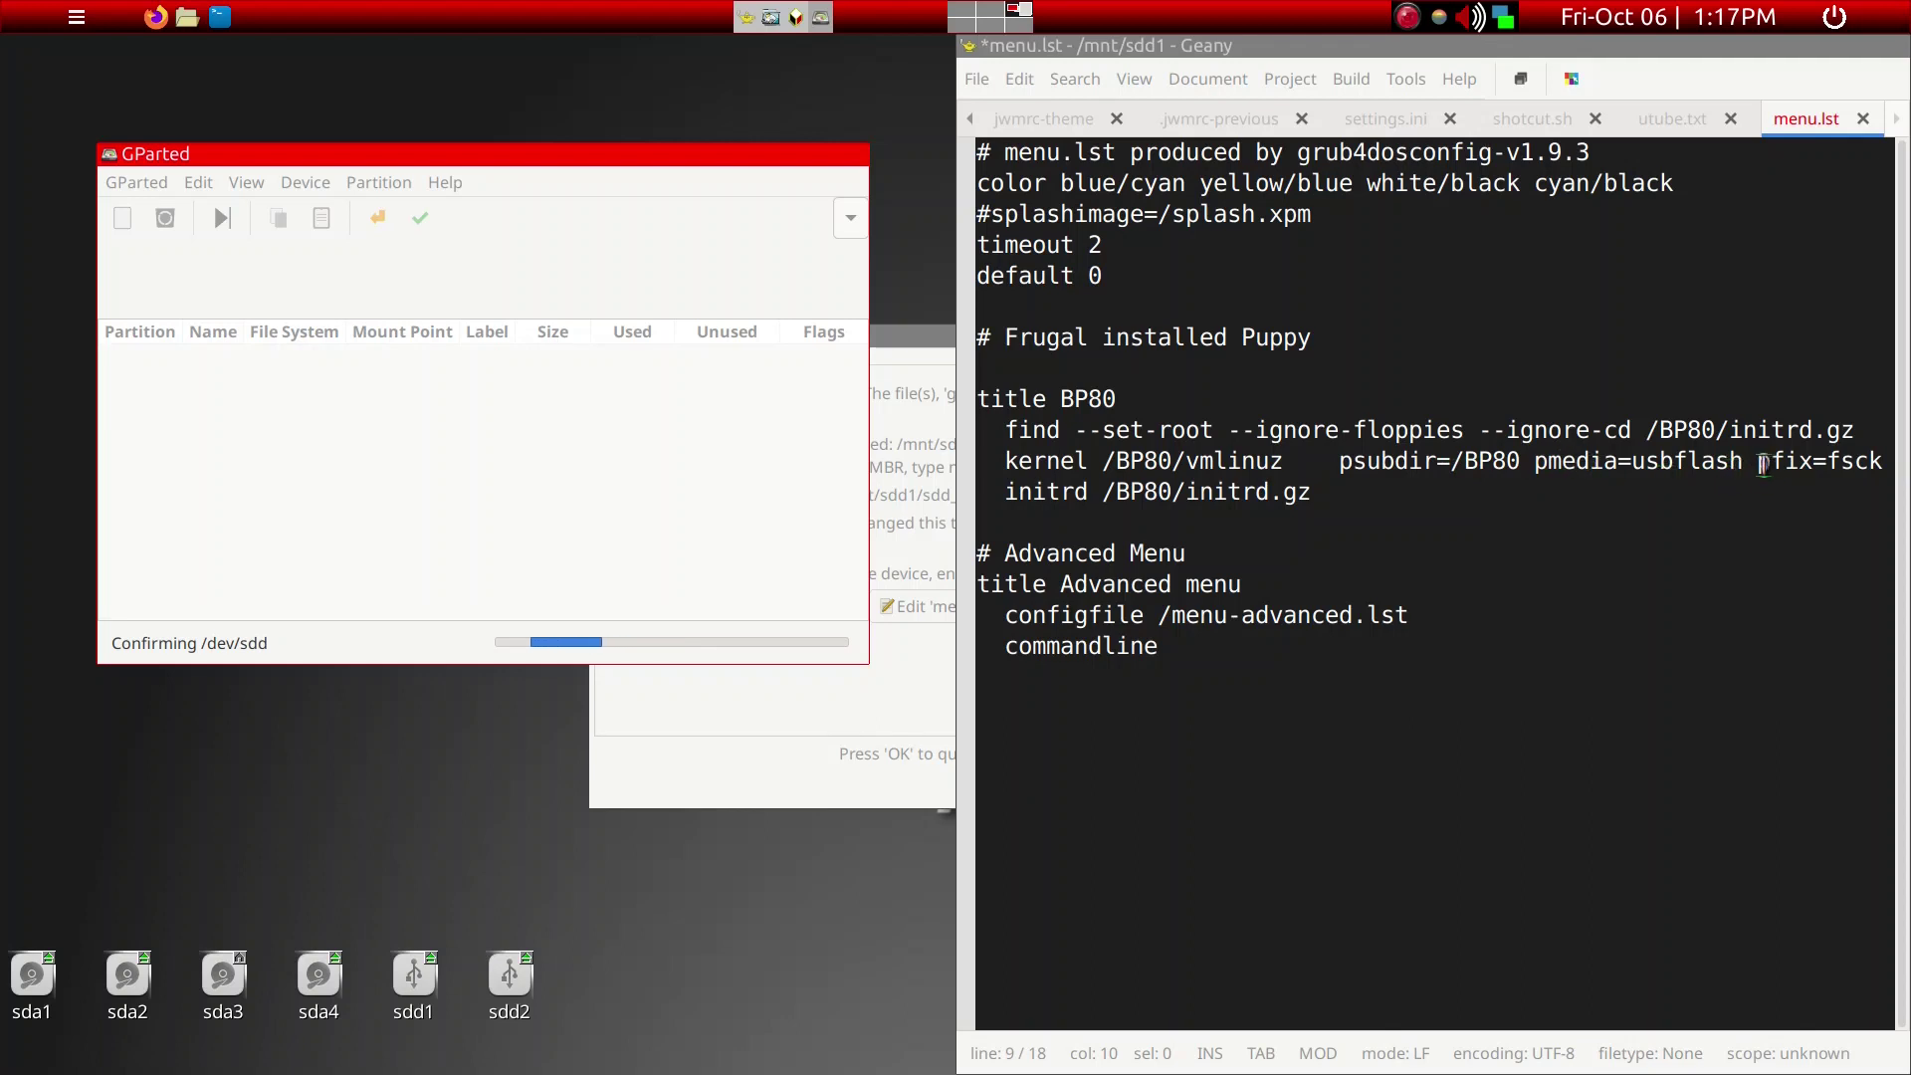
# - Insert 'psave=SAV:/save/ ' ahead of pfix=fsck in the BP80 kernel options, then save menu.lst
pyautogui.click(1763, 462)
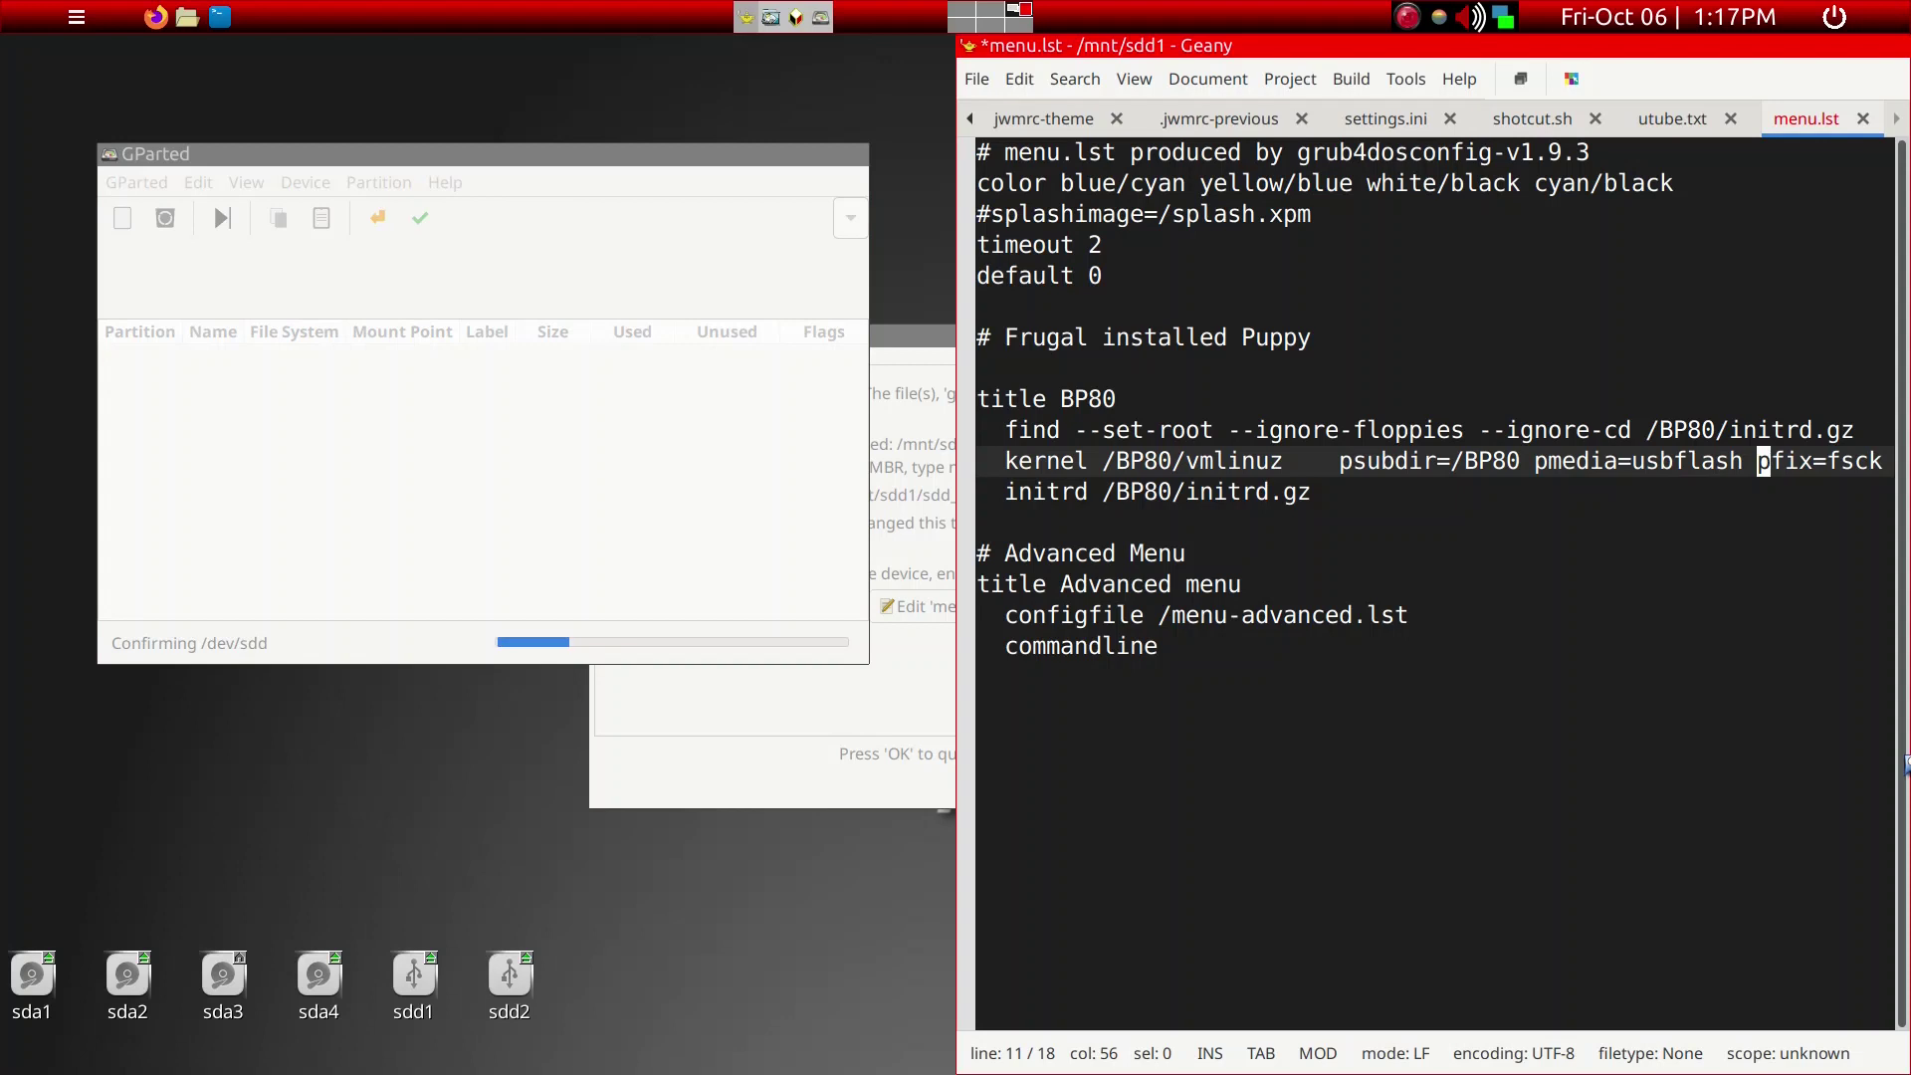
pyautogui.write('psave')
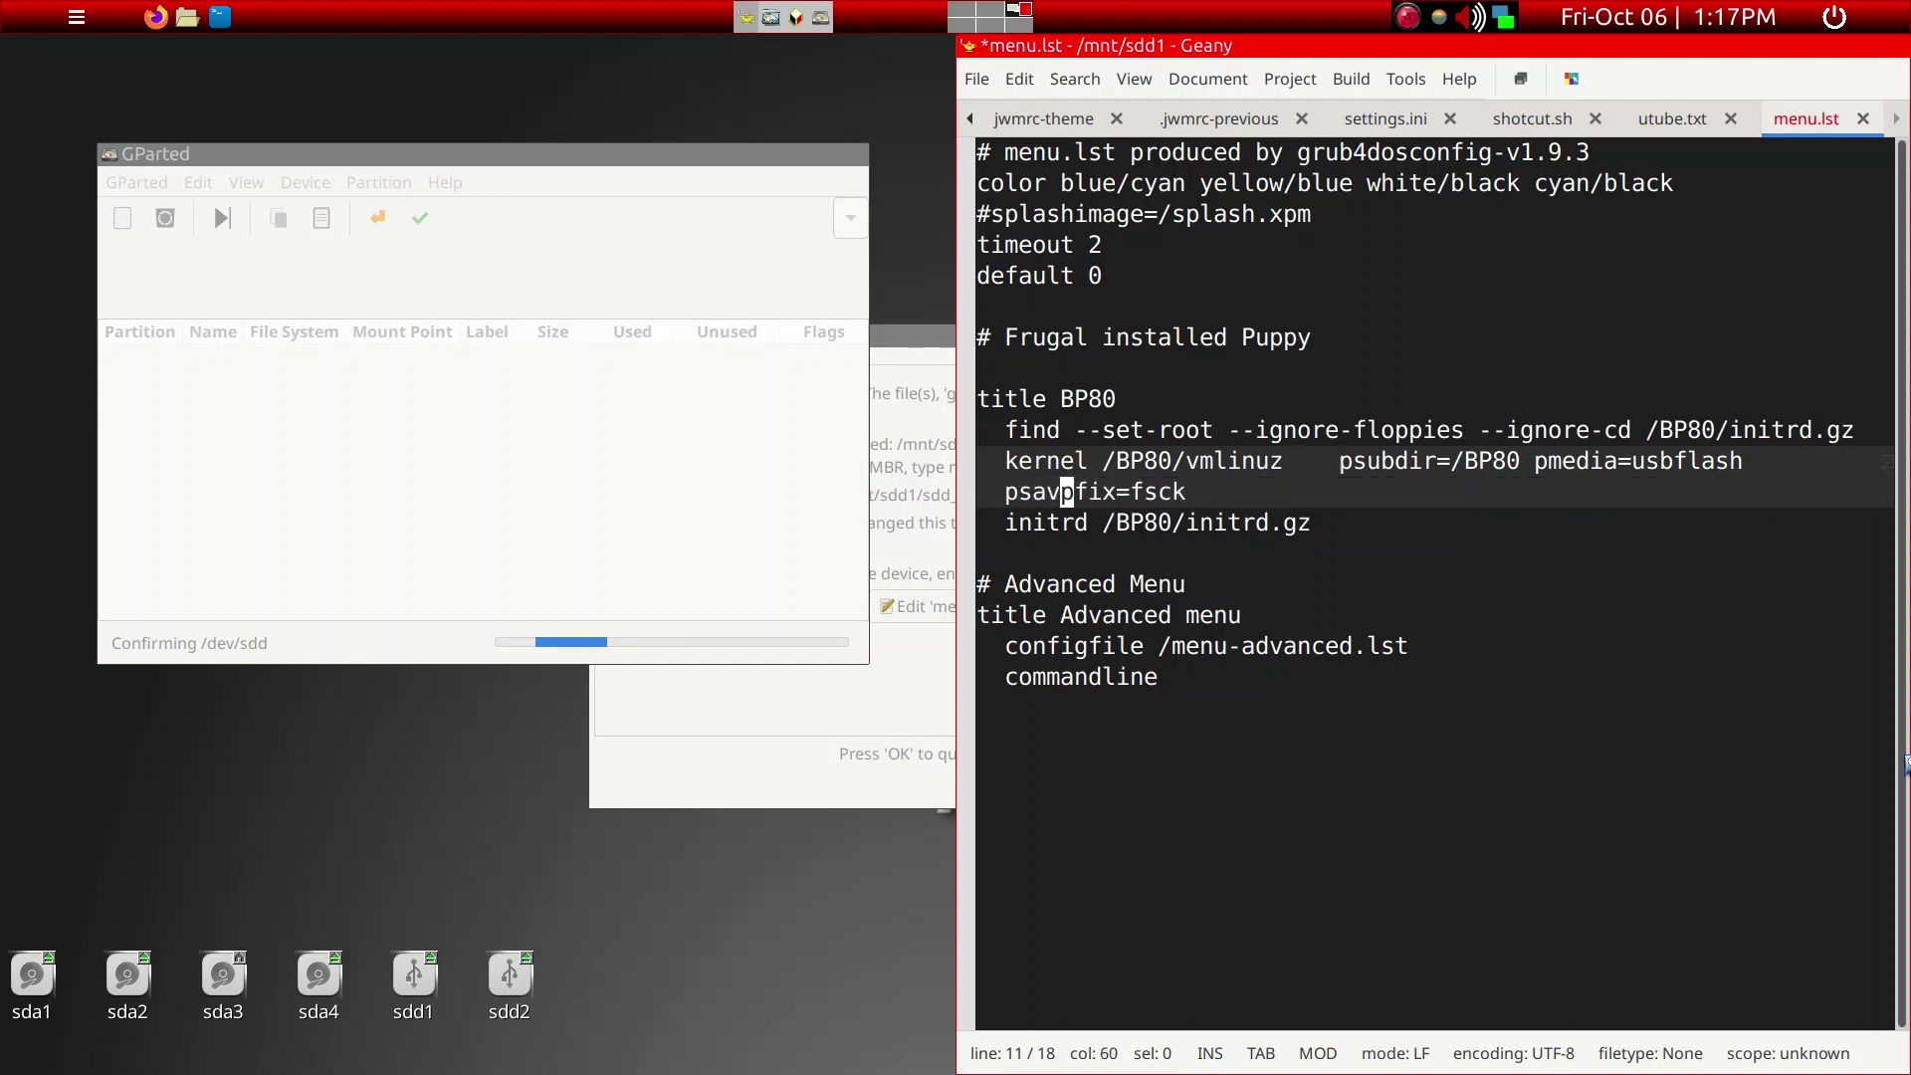
pyautogui.write('=')
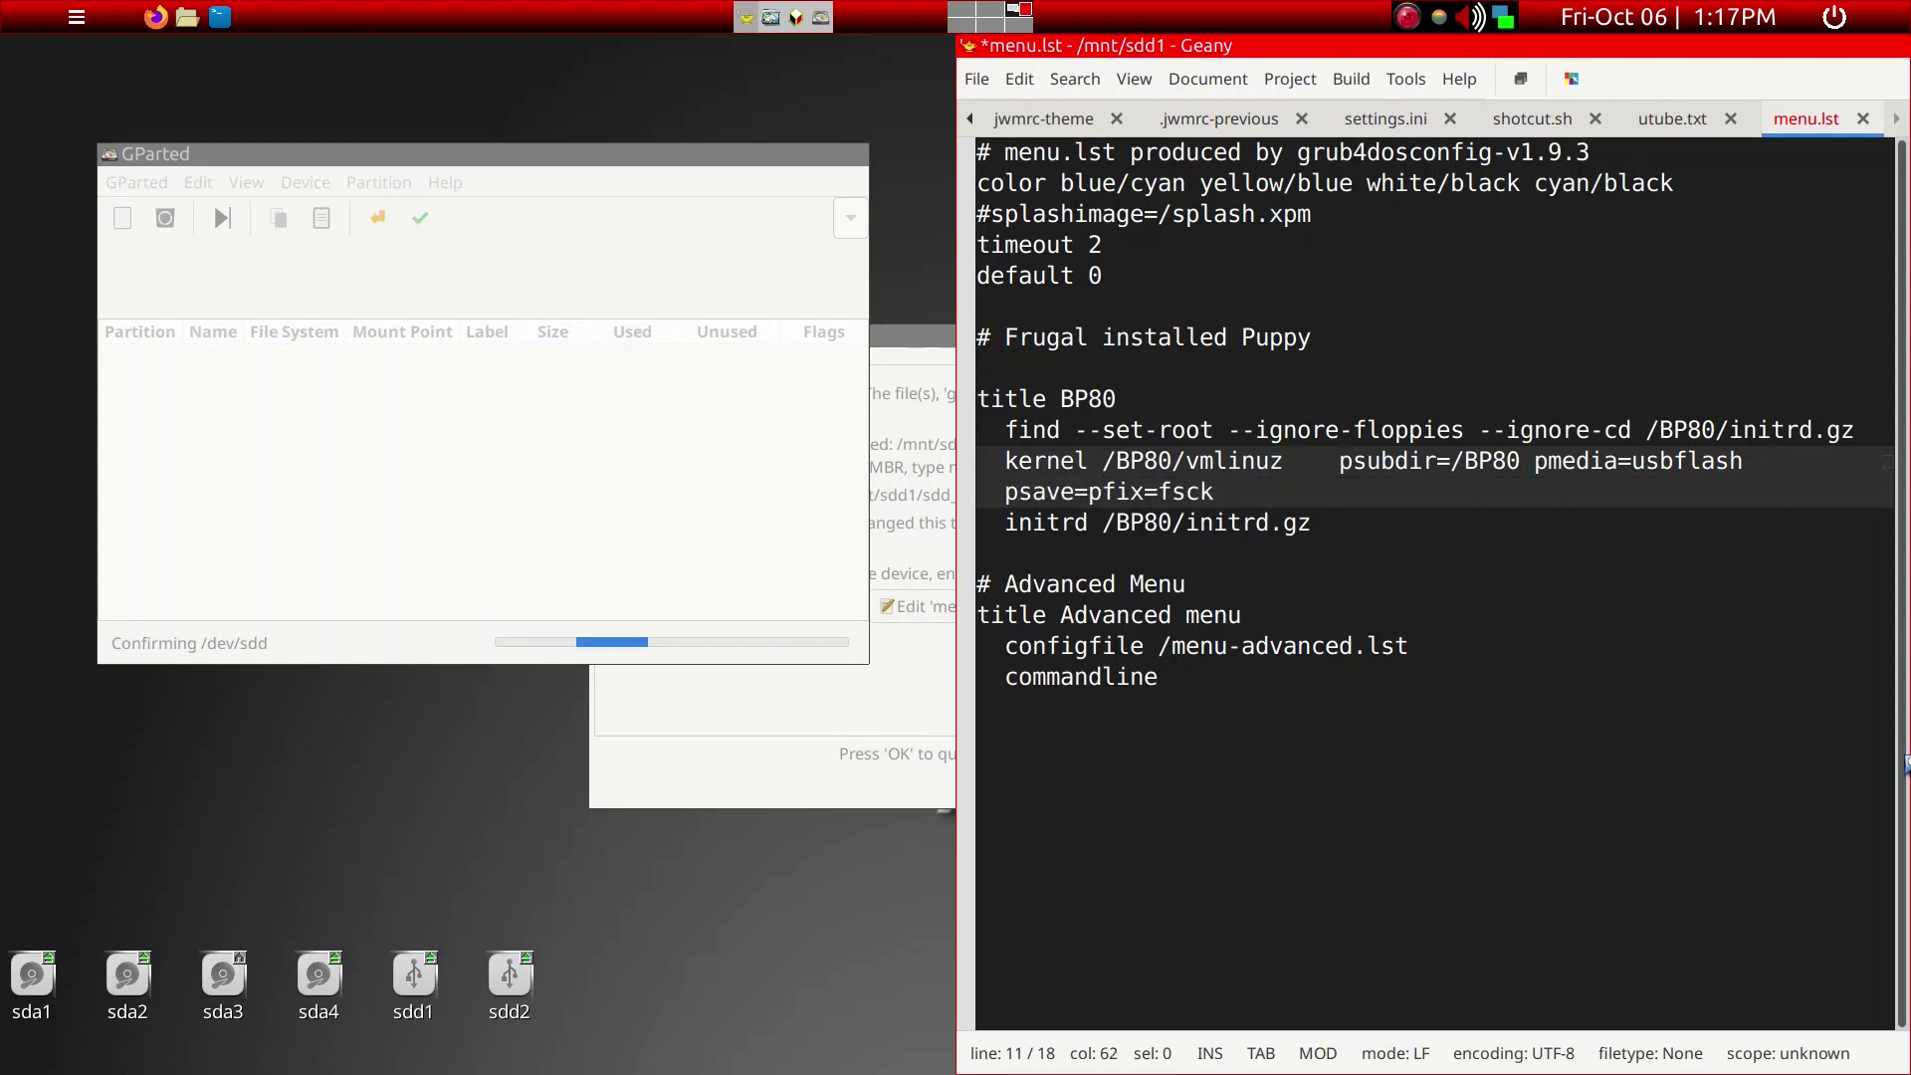
pyautogui.write('SAV')
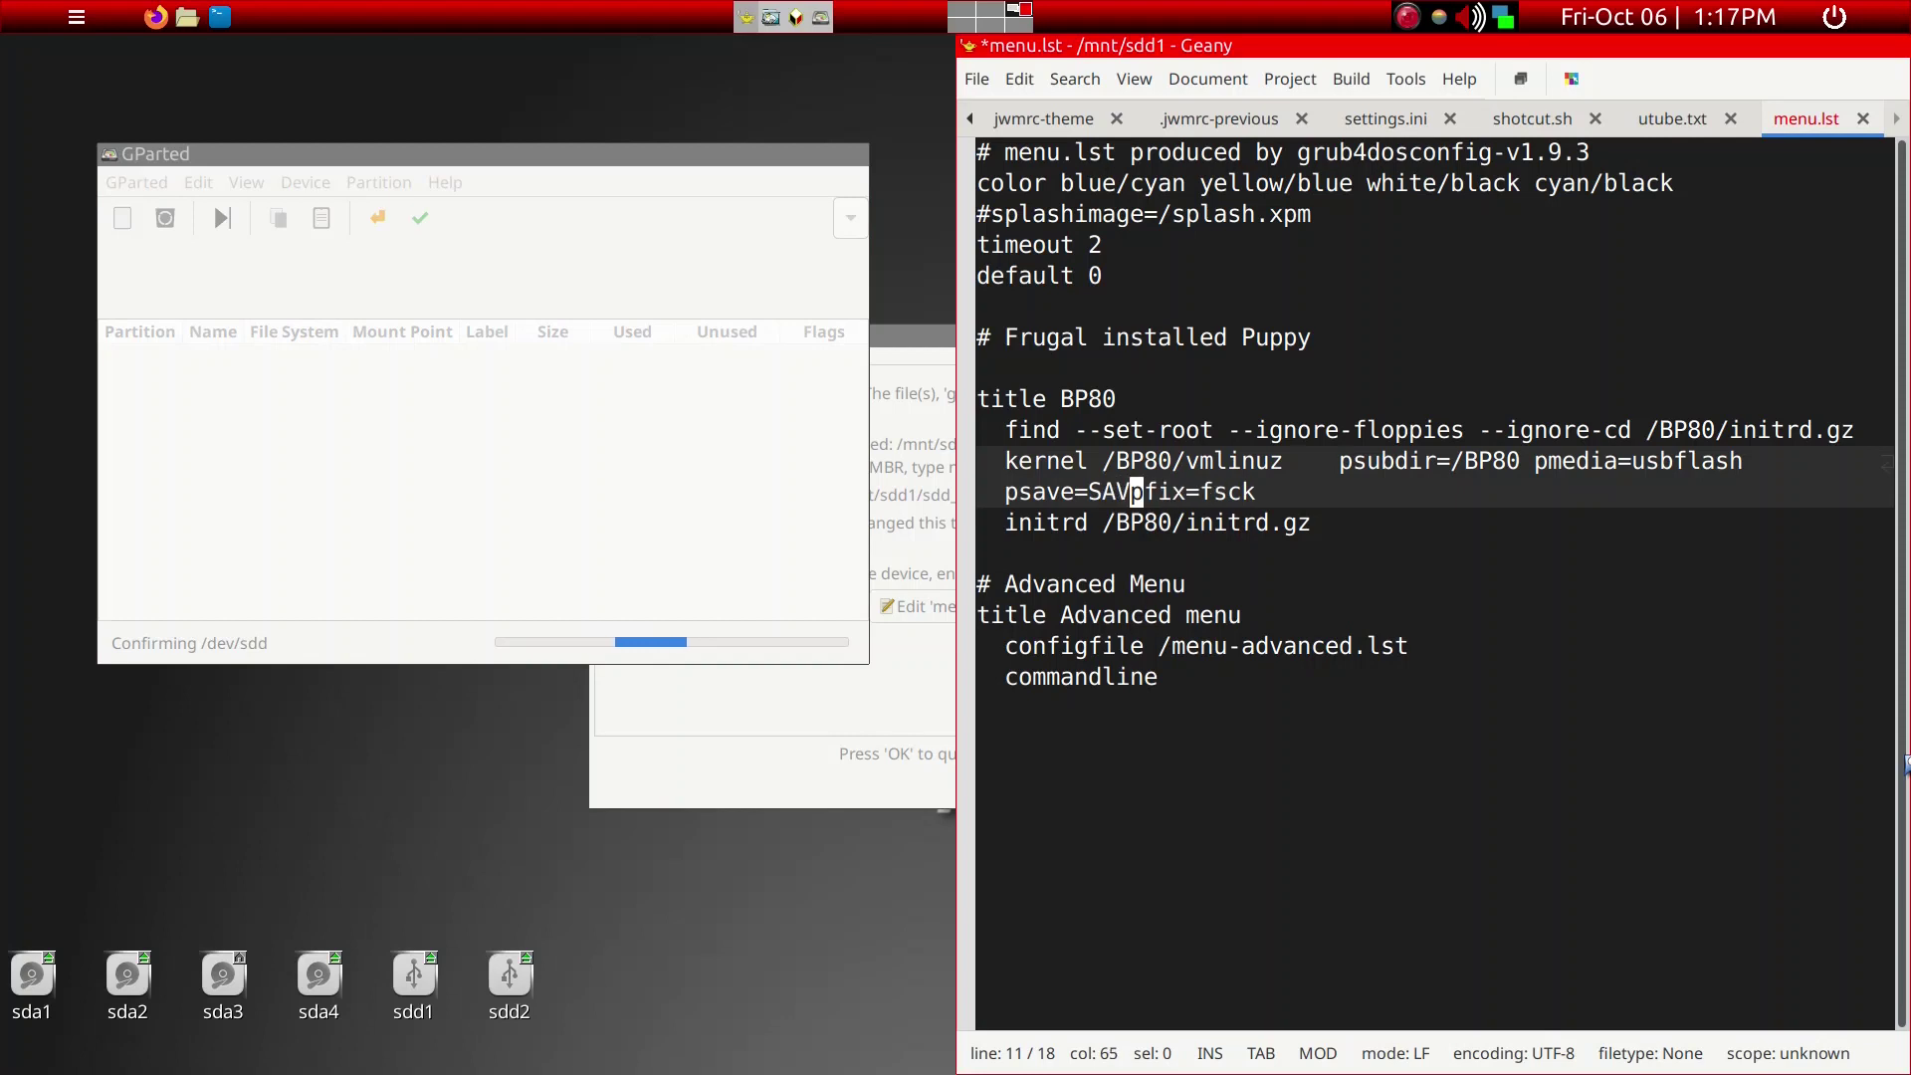
pyautogui.write(':')
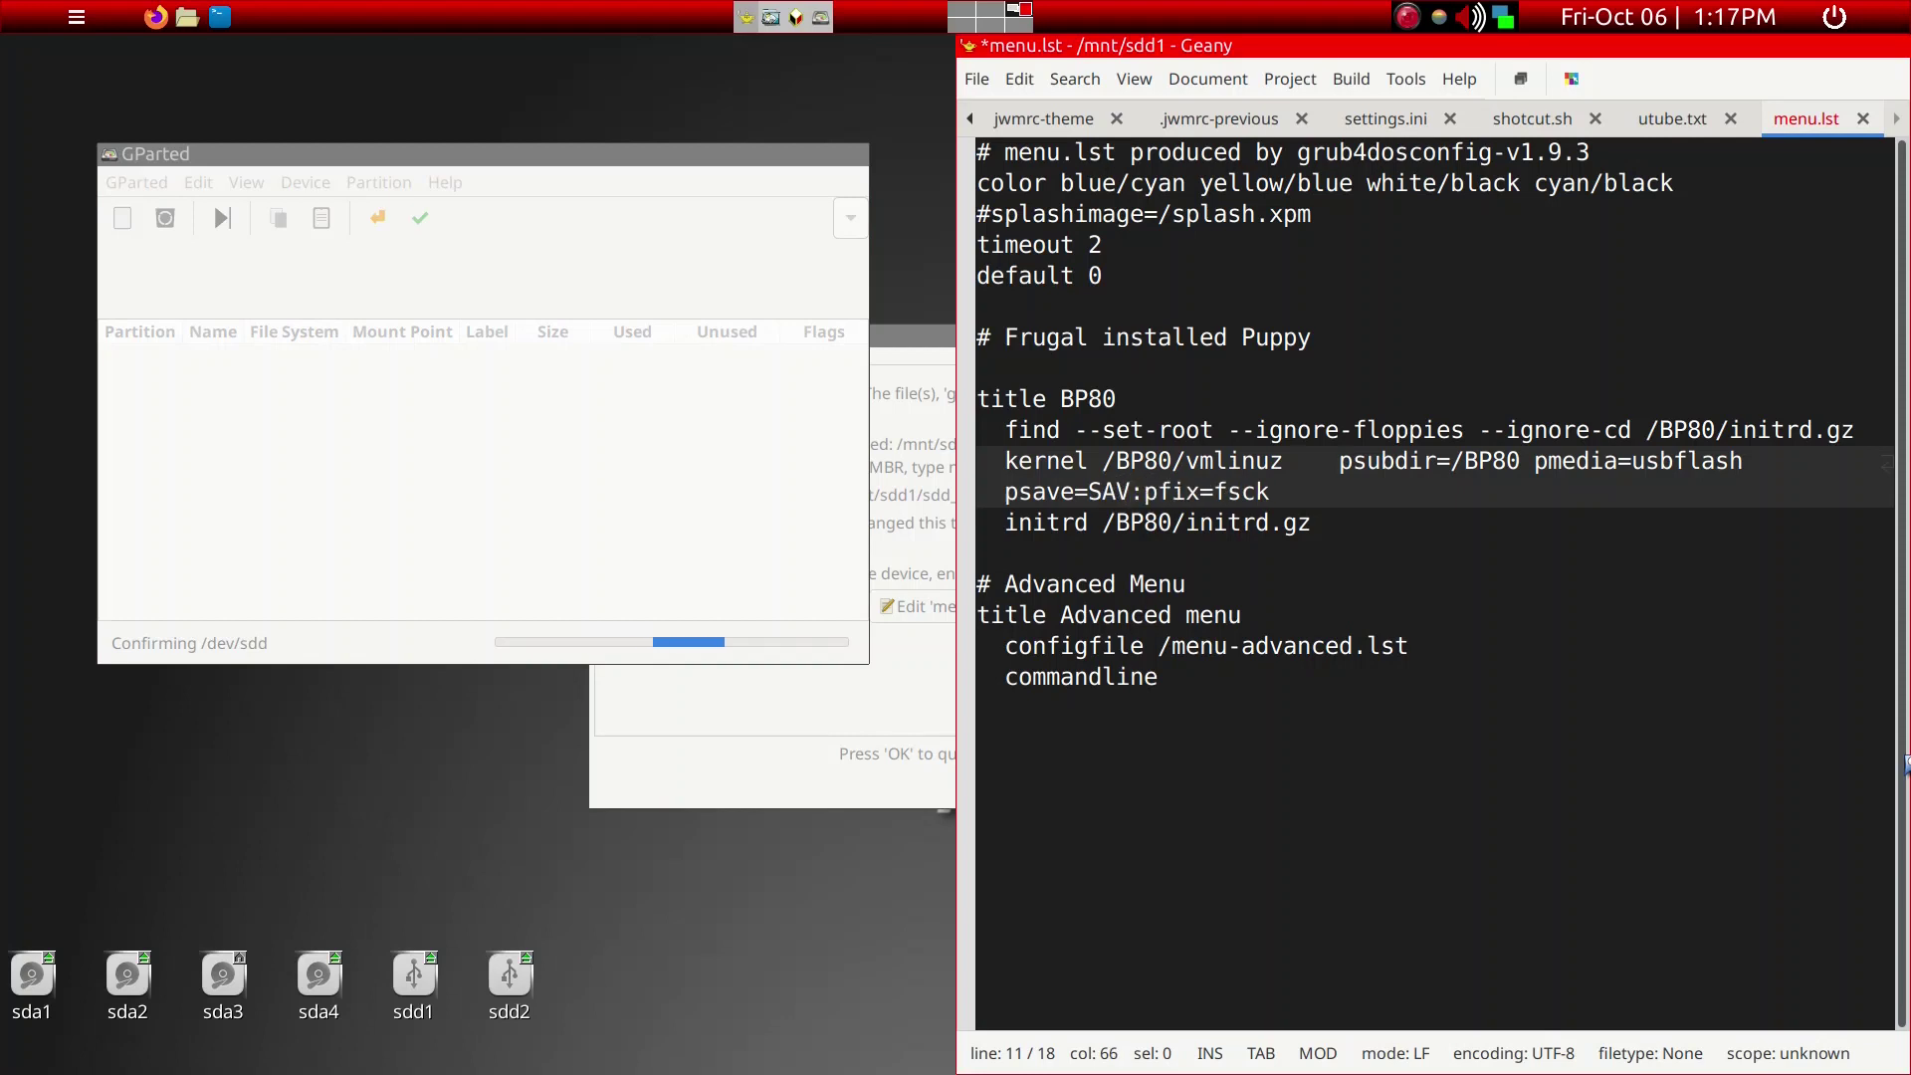
pyautogui.write('/save/')
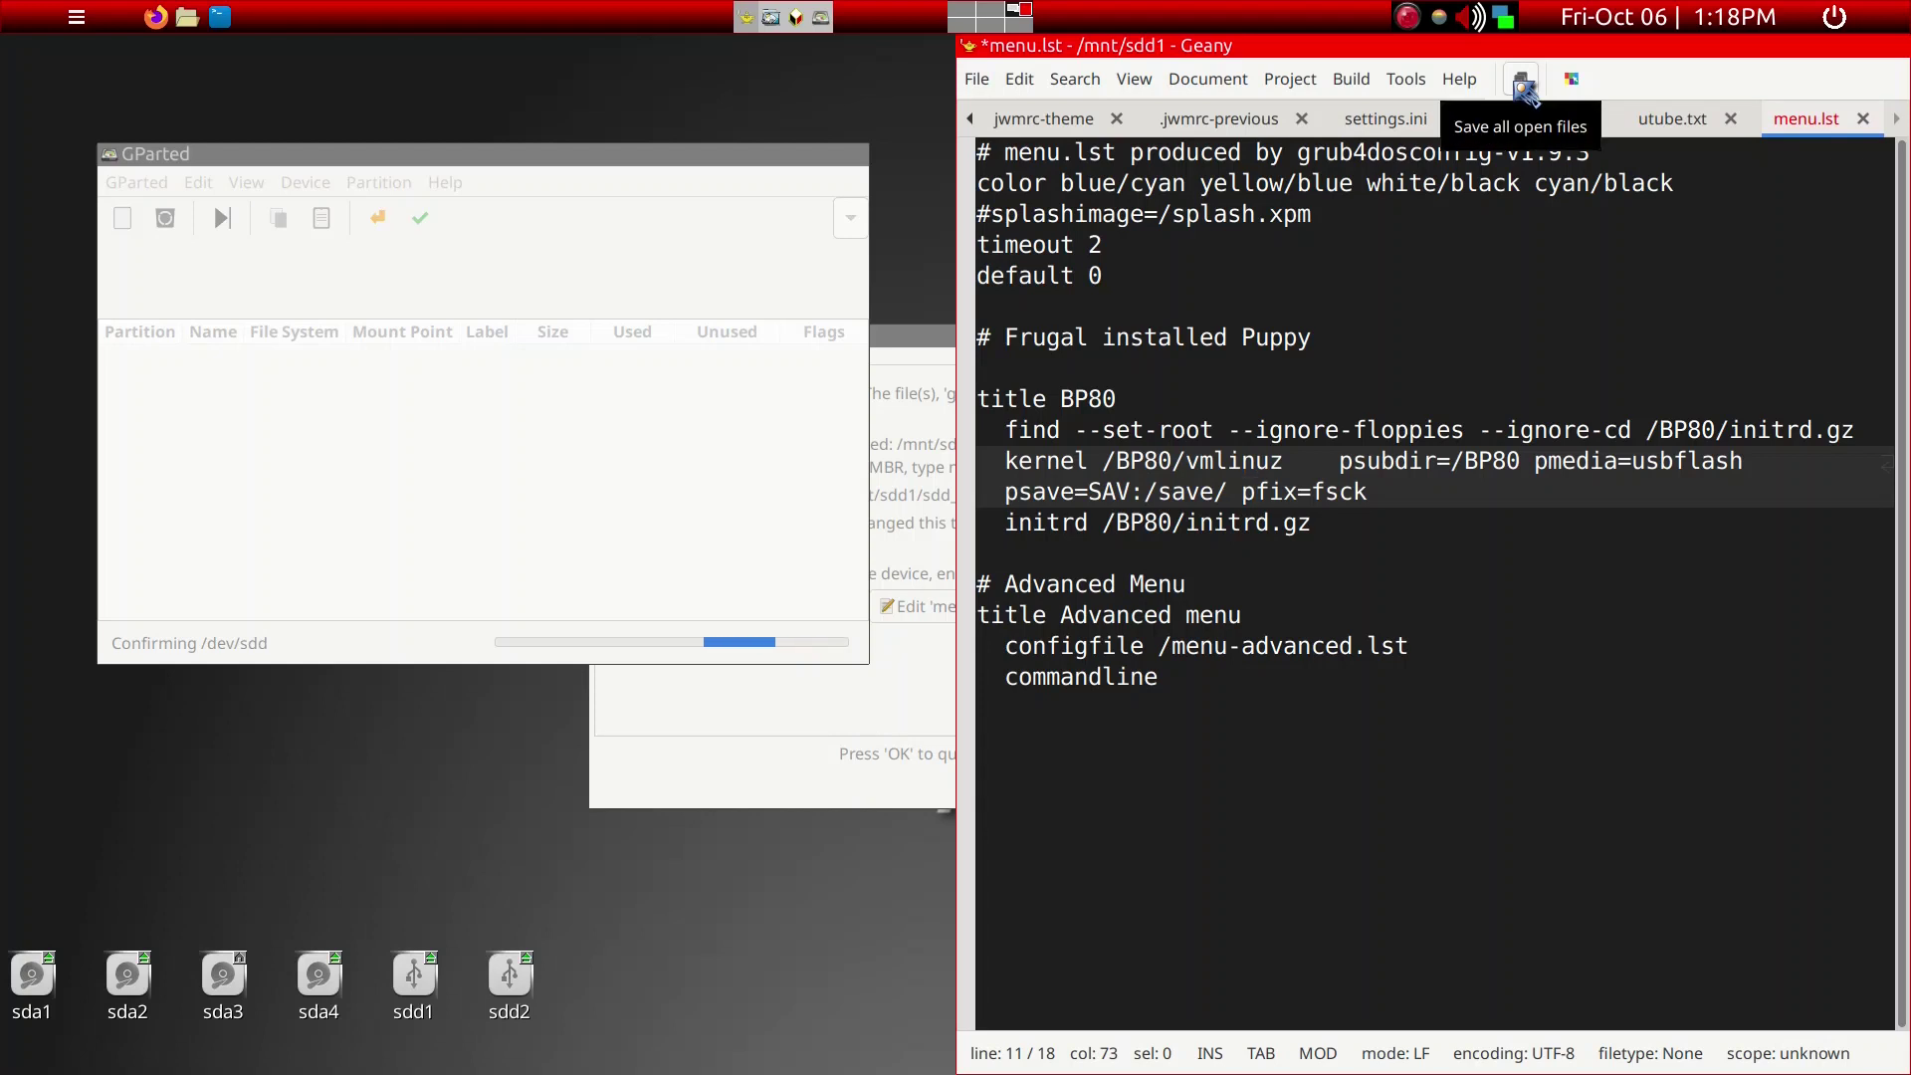
pyautogui.click(1520, 82)
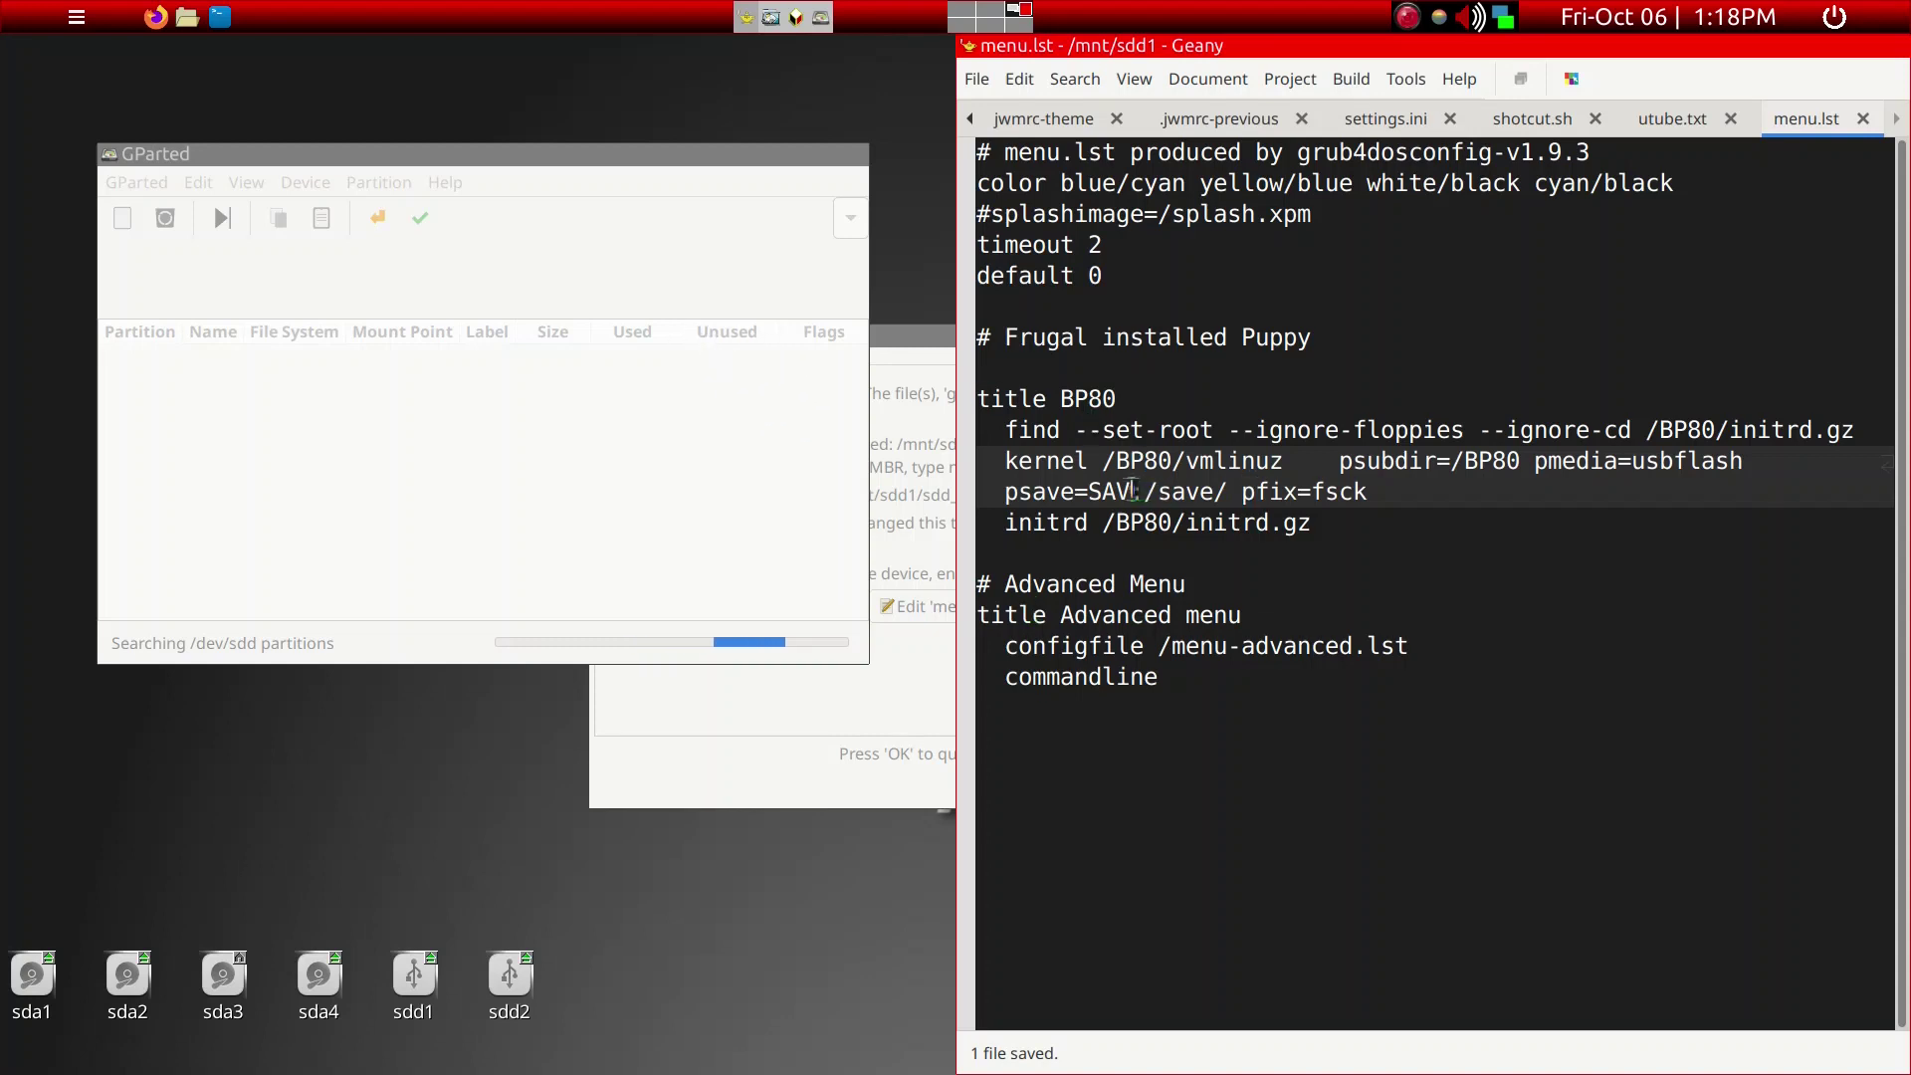
pyautogui.moveTo(1132, 490); pyautogui.dragTo(1093, 491)
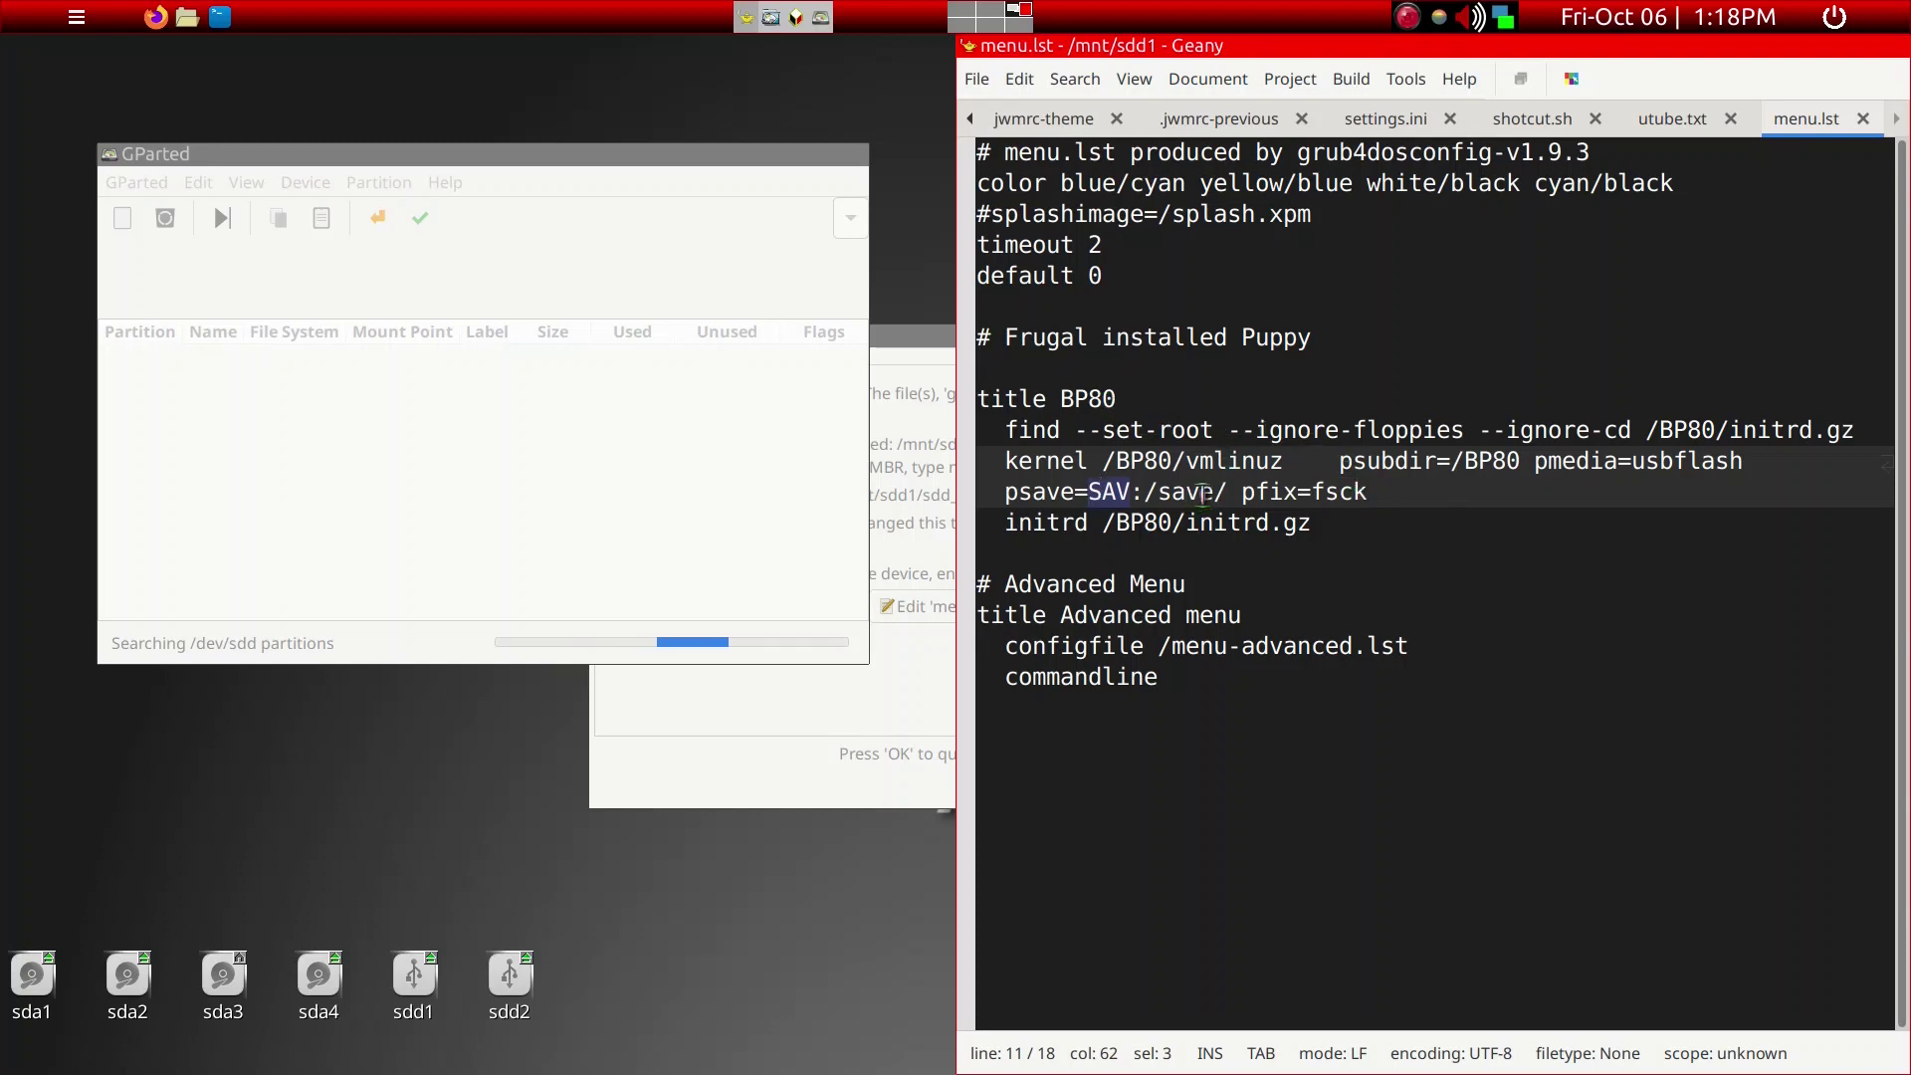
pyautogui.click(1231, 494)
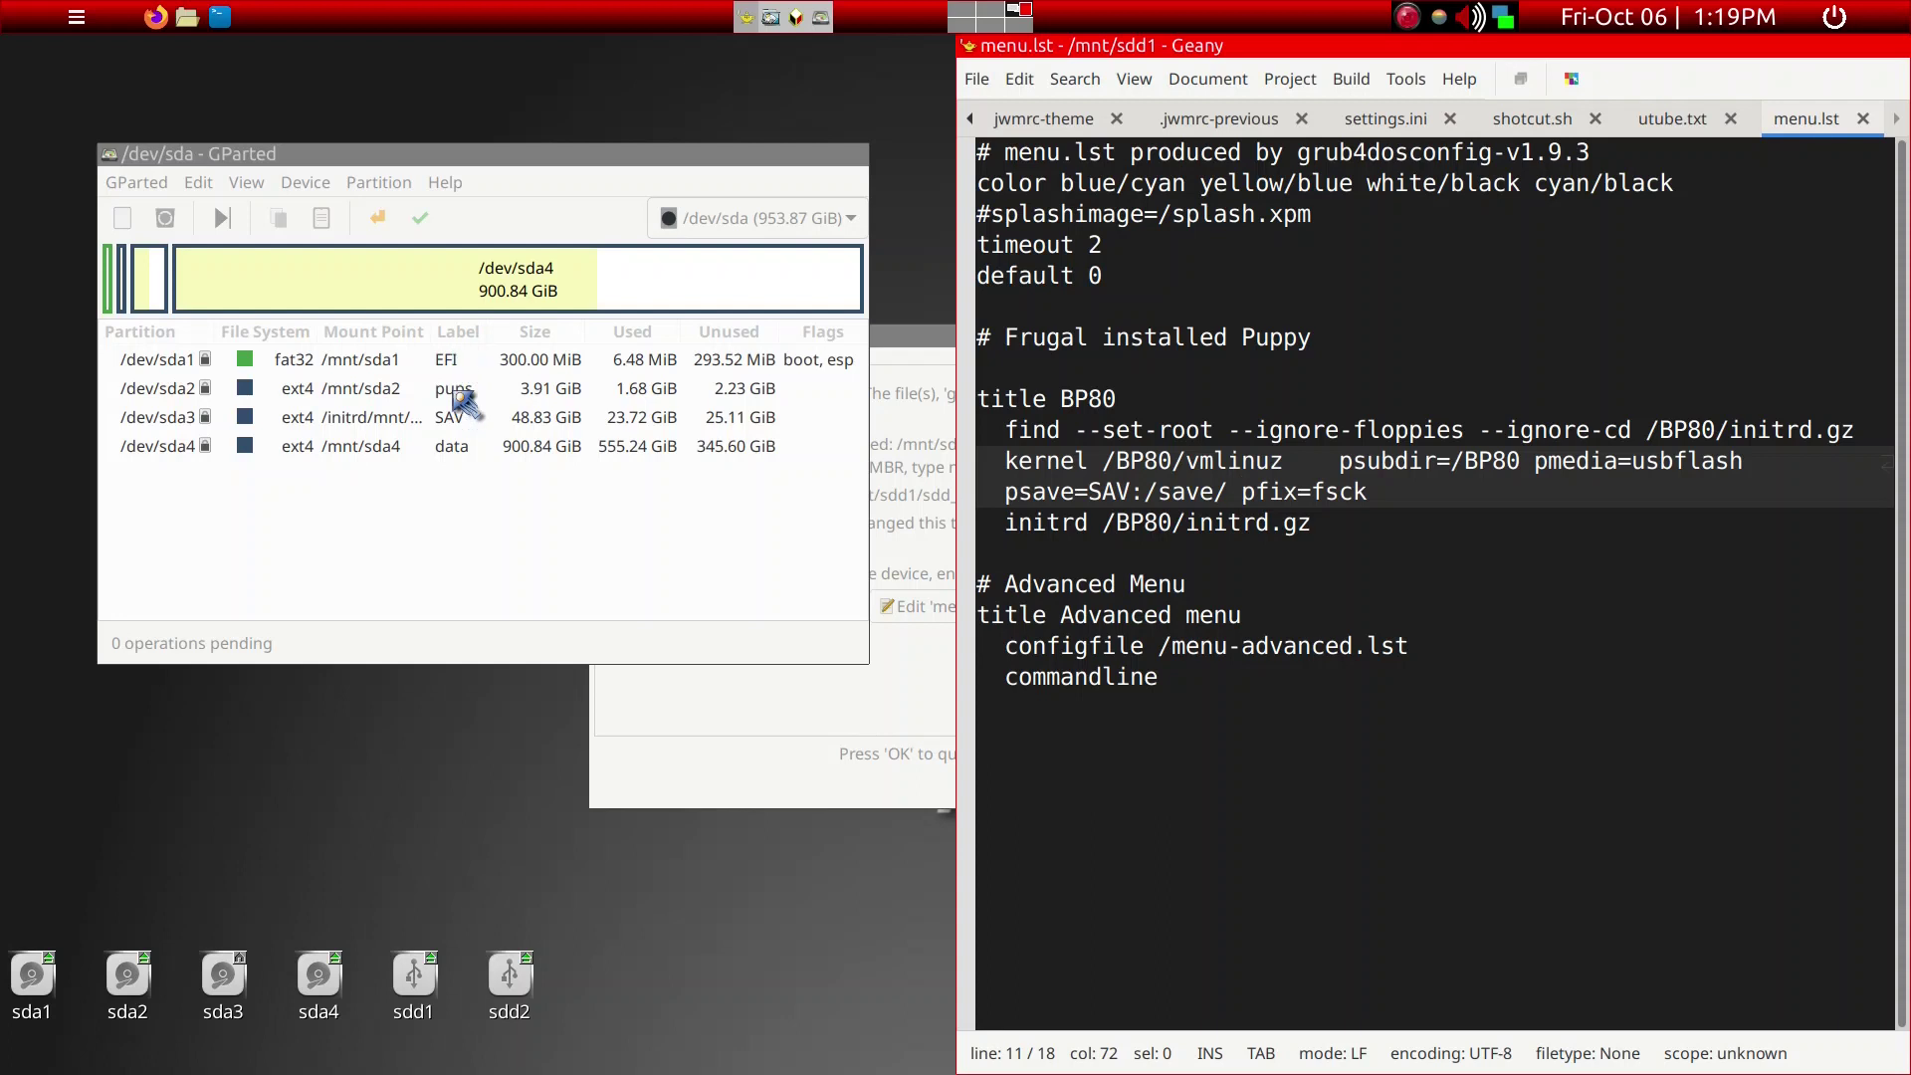
pyautogui.click(460, 424)
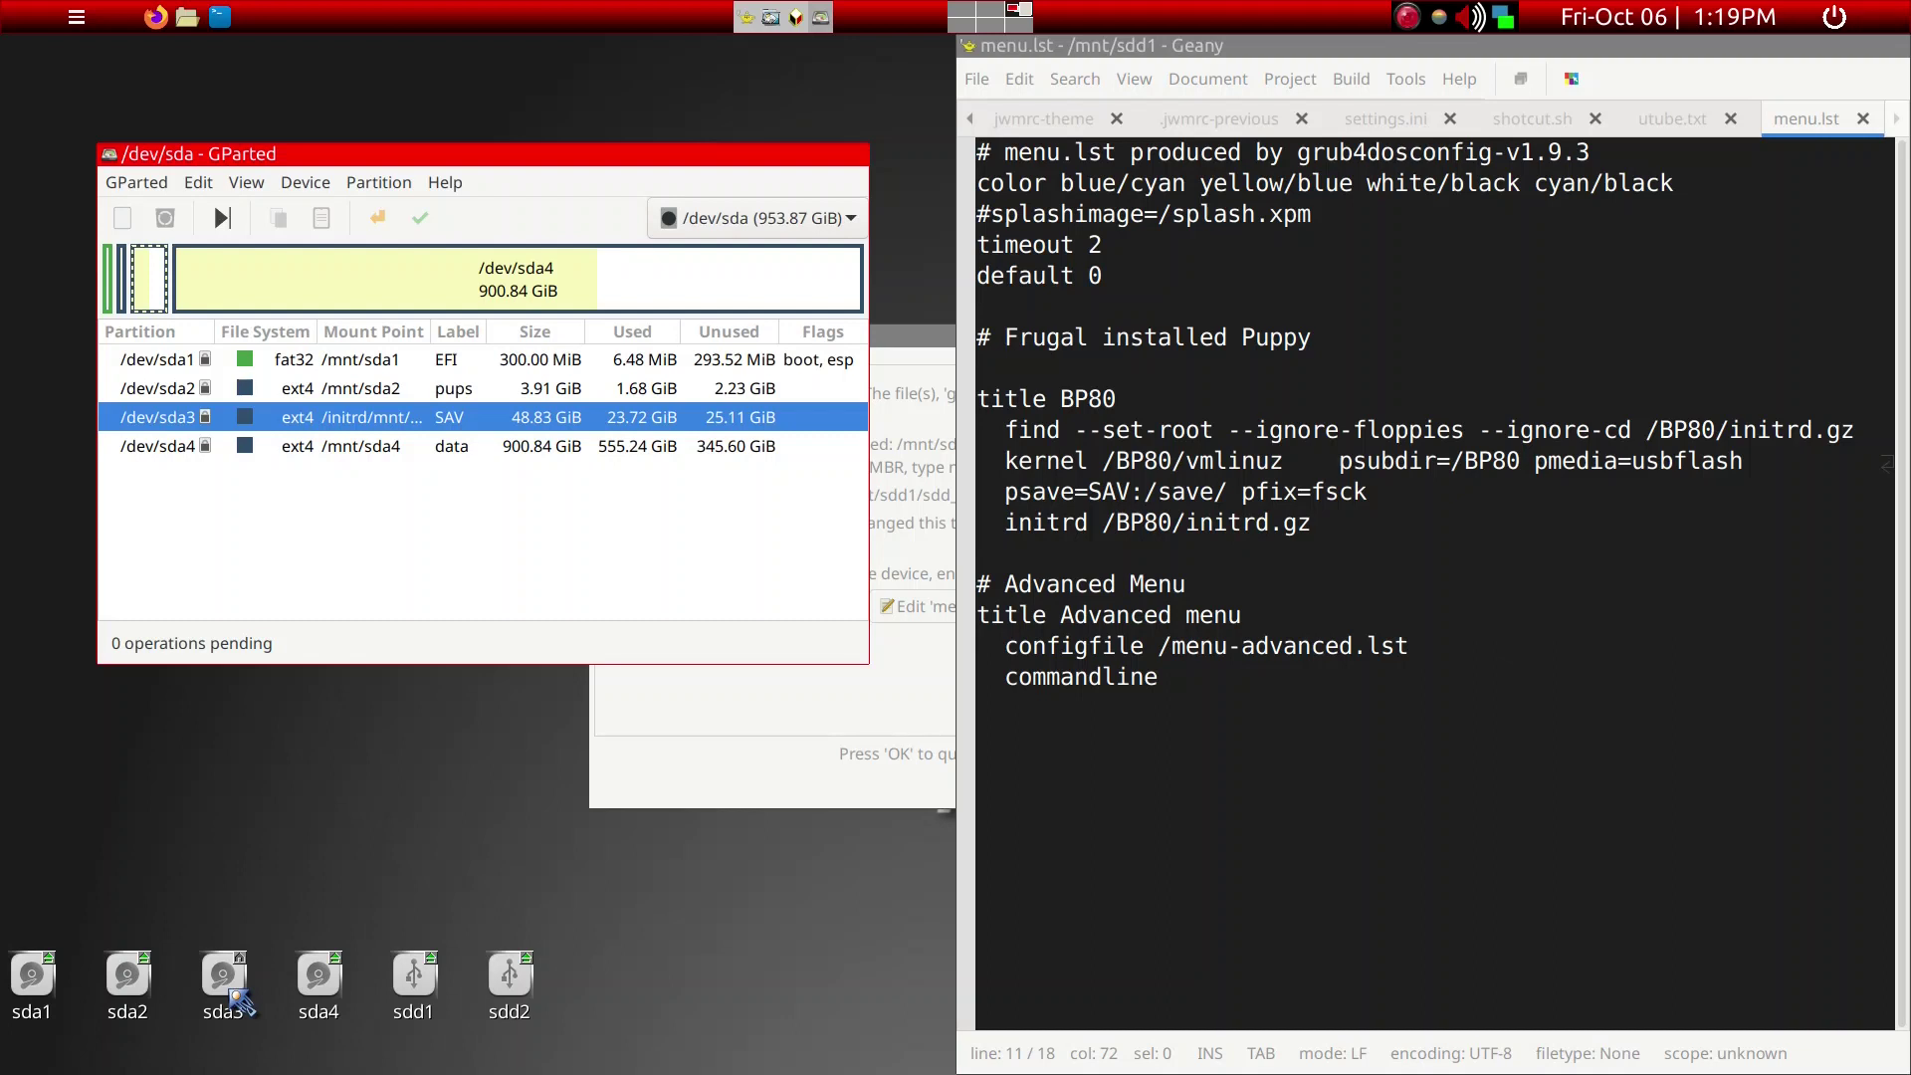
pyautogui.click(237, 998)
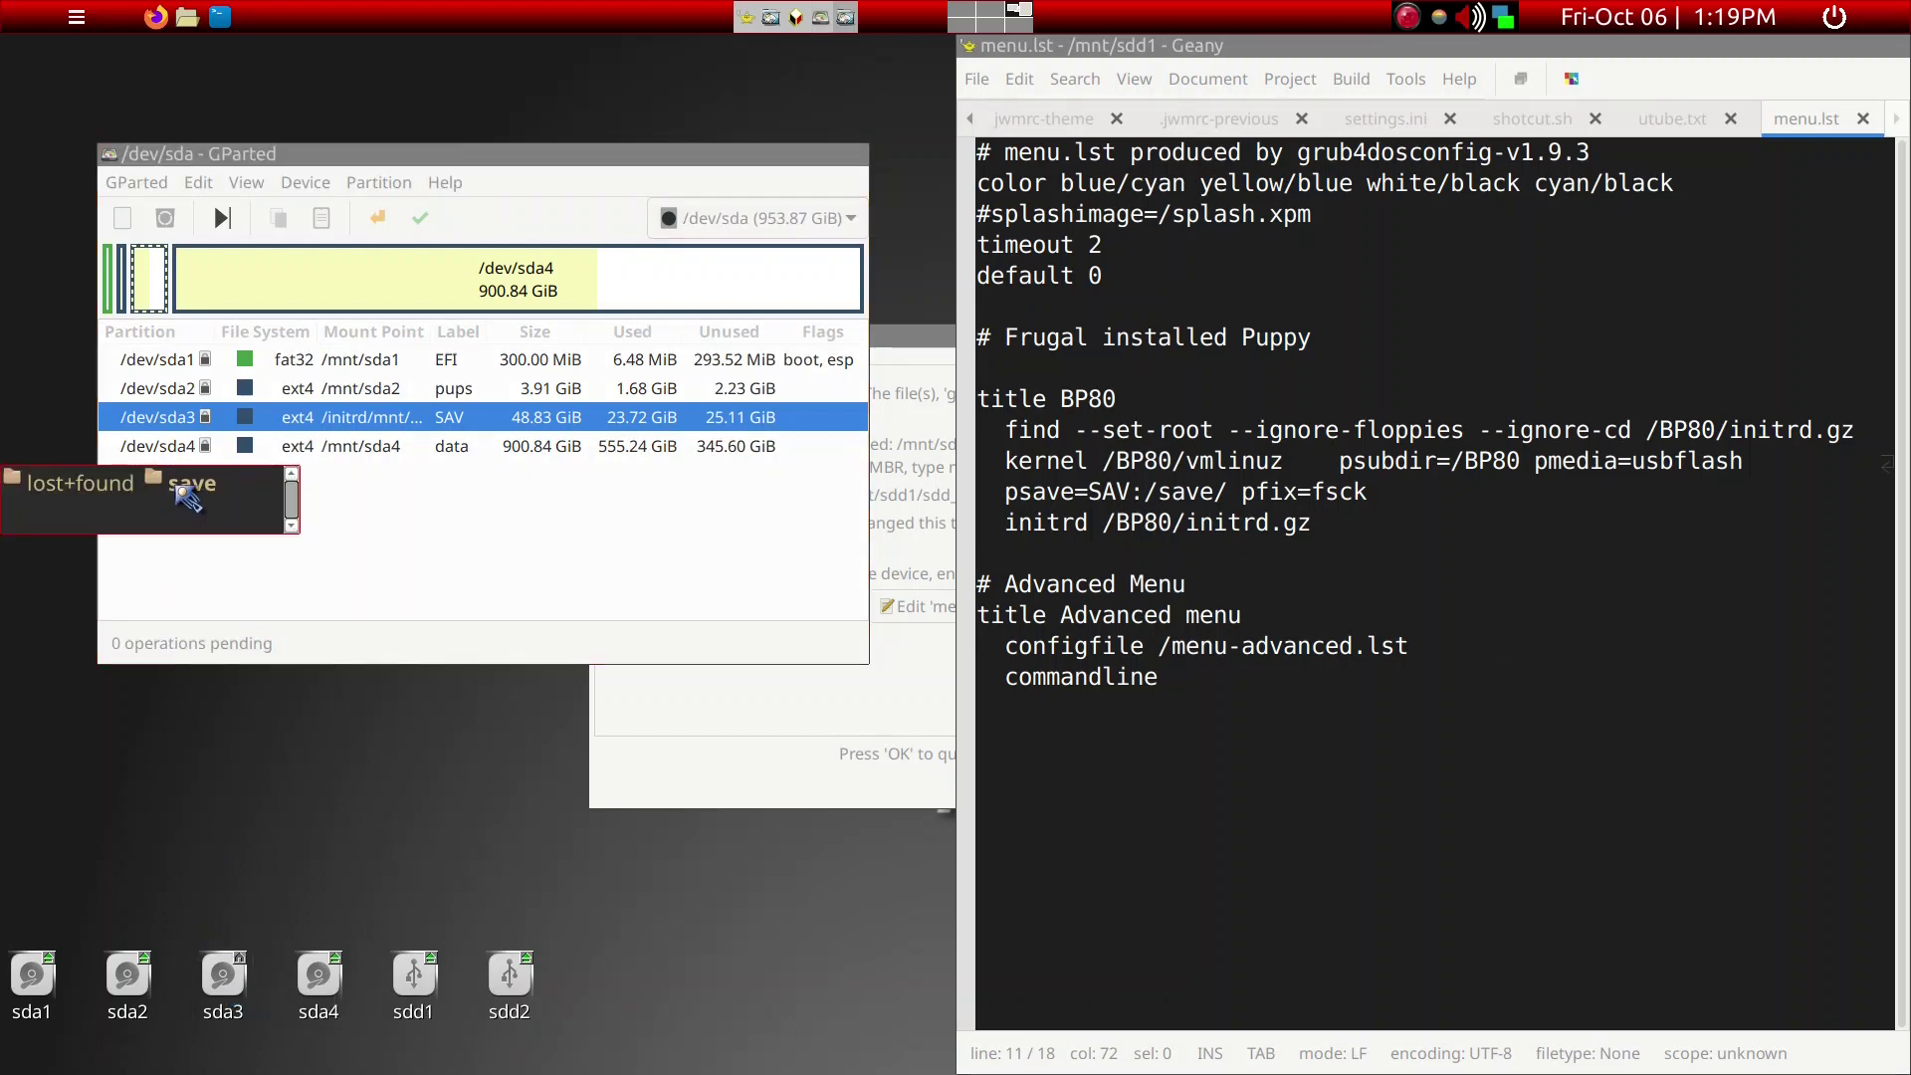
pyautogui.click(188, 498)
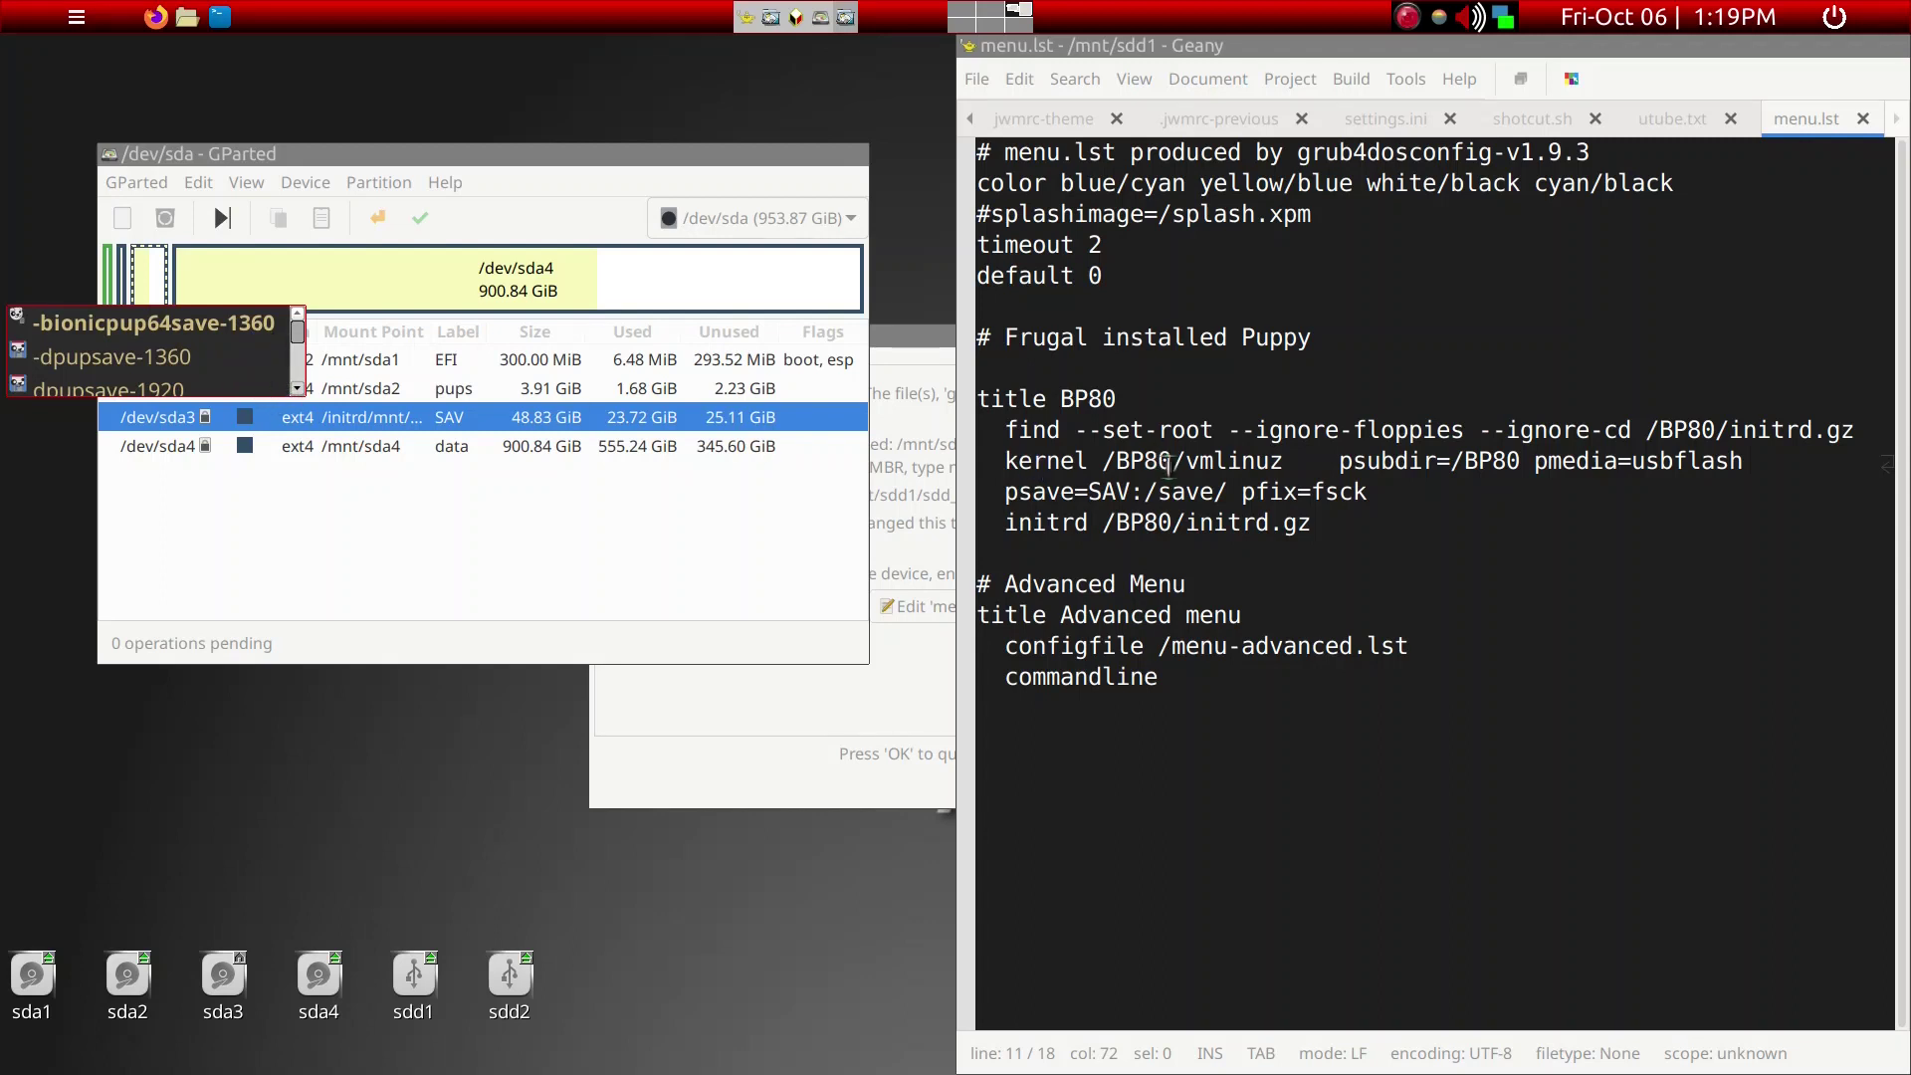
pyautogui.click(1230, 490)
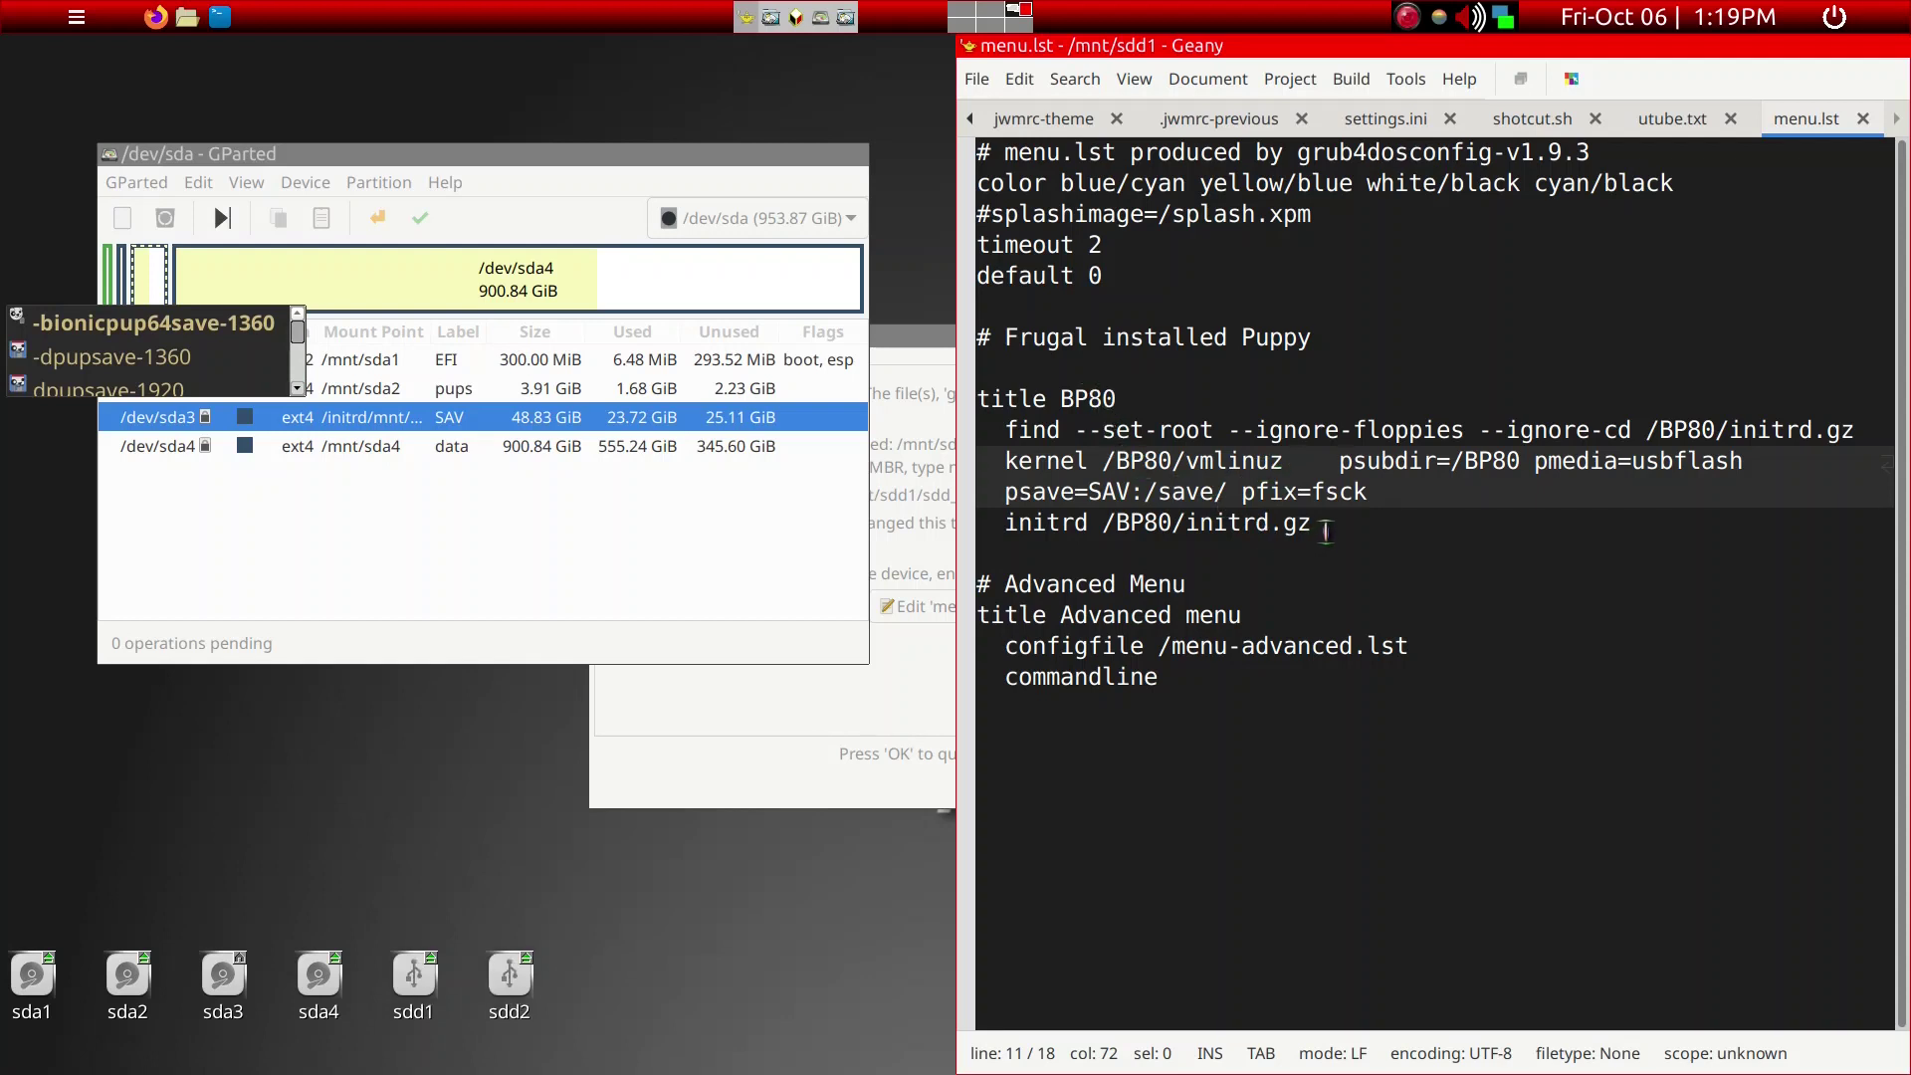
pyautogui.click(286, 379)
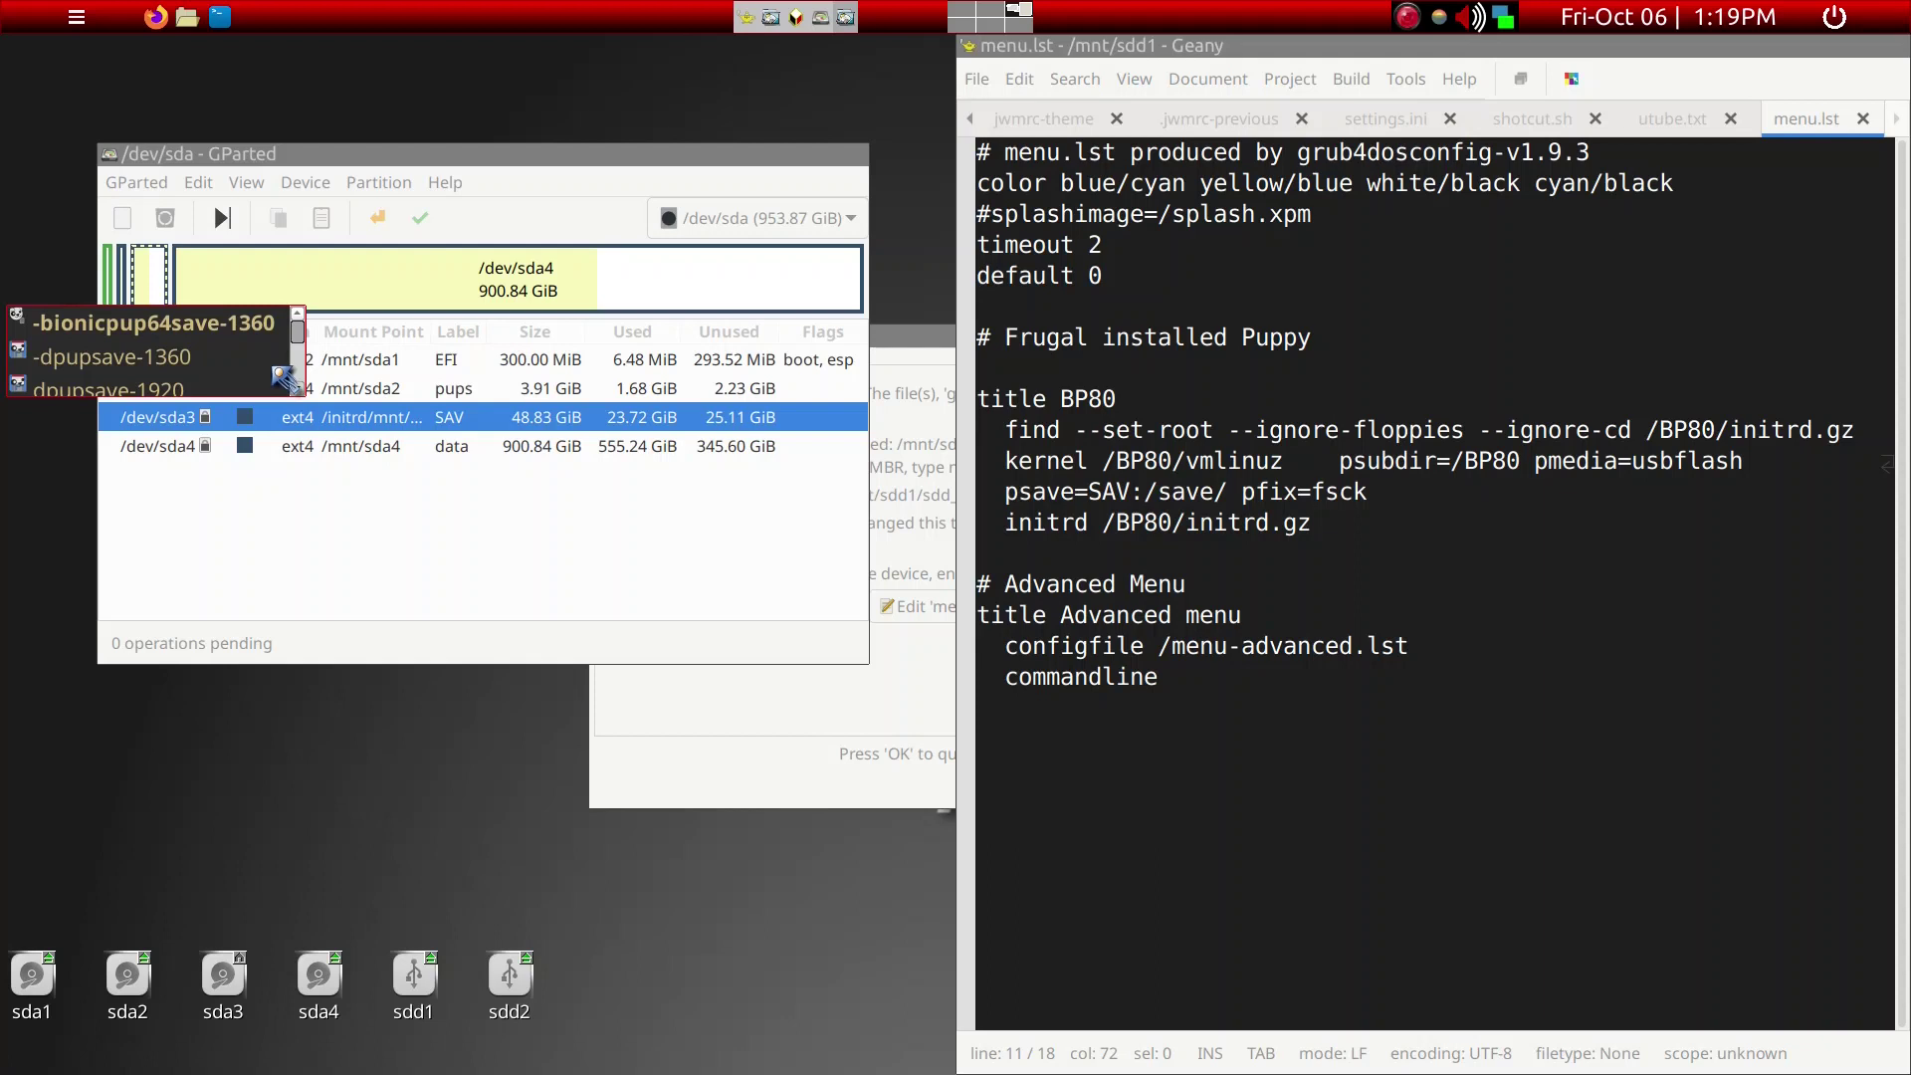
pyautogui.click(286, 379)
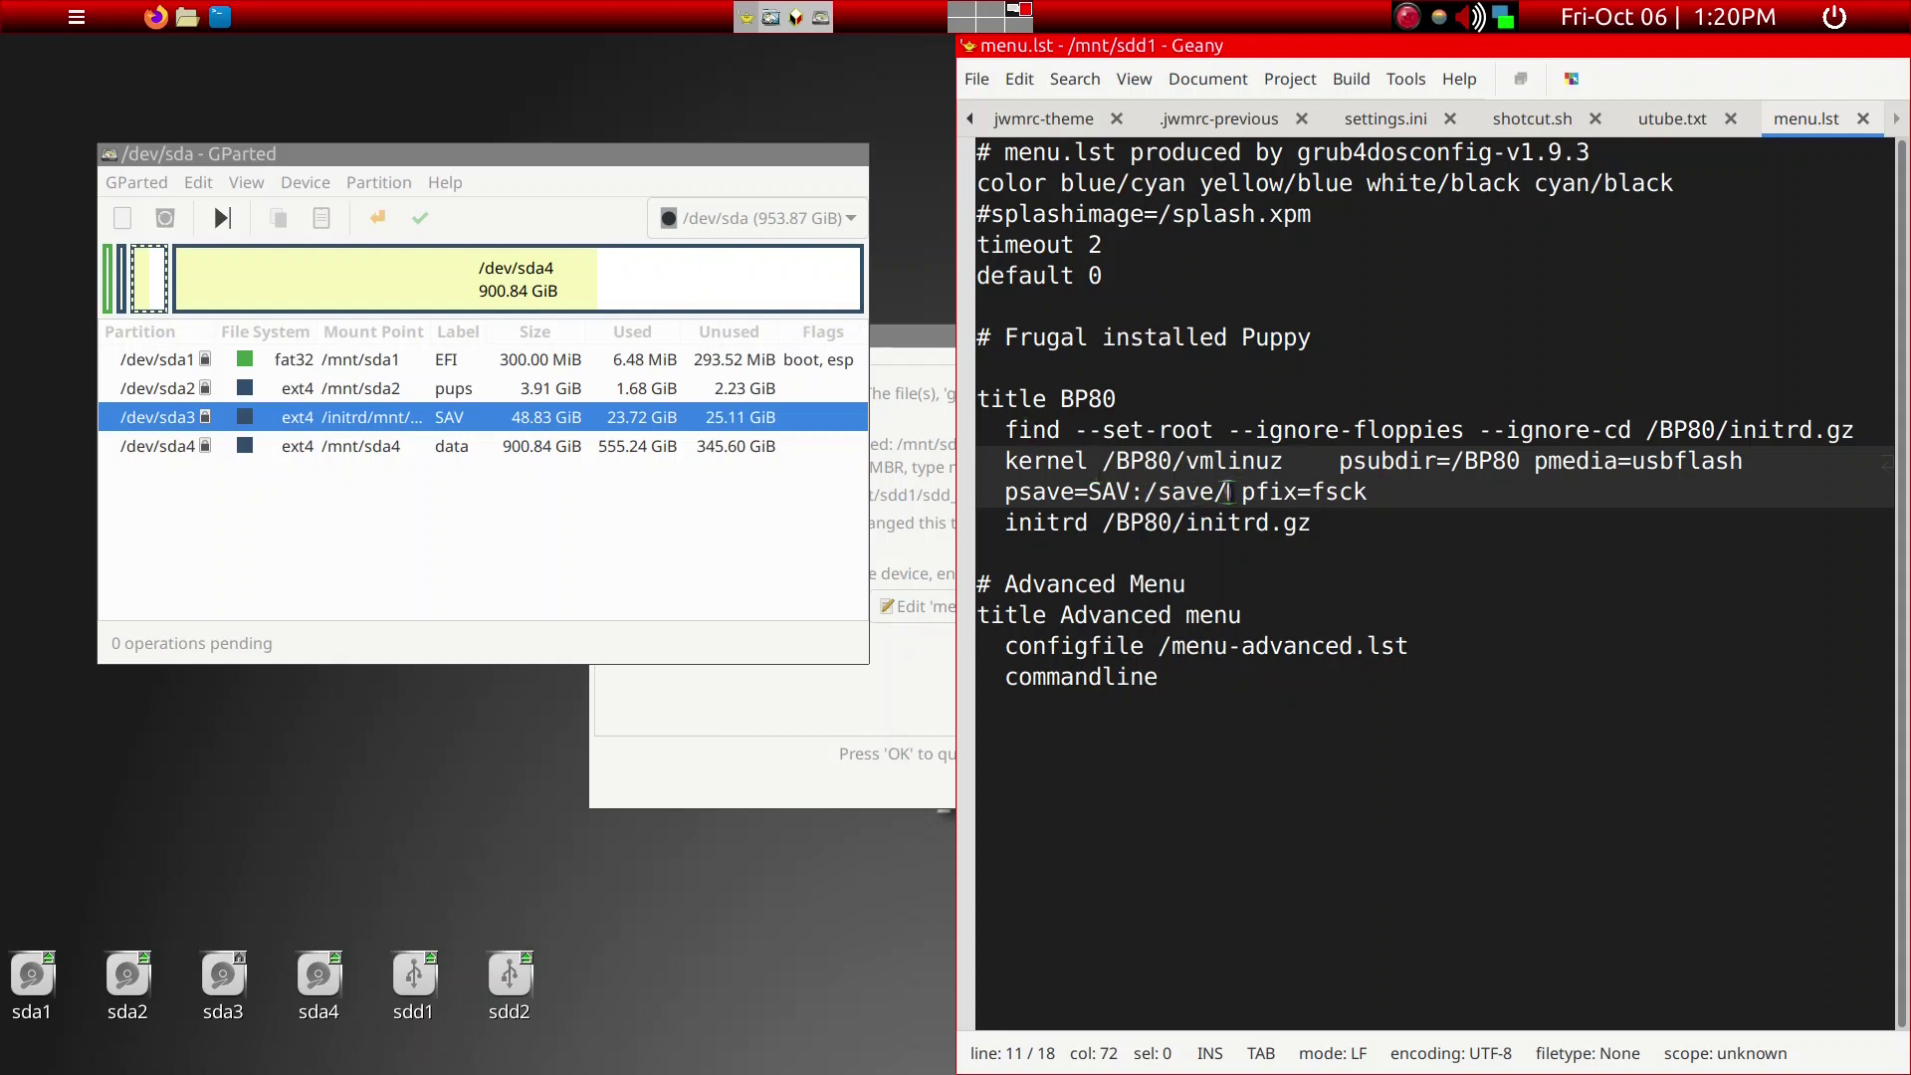
# - Highlight the new psave=SAV:/save/ text in menu.lst, then close GParted
pyautogui.moveTo(1233, 492); pyautogui.dragTo(1008, 491)
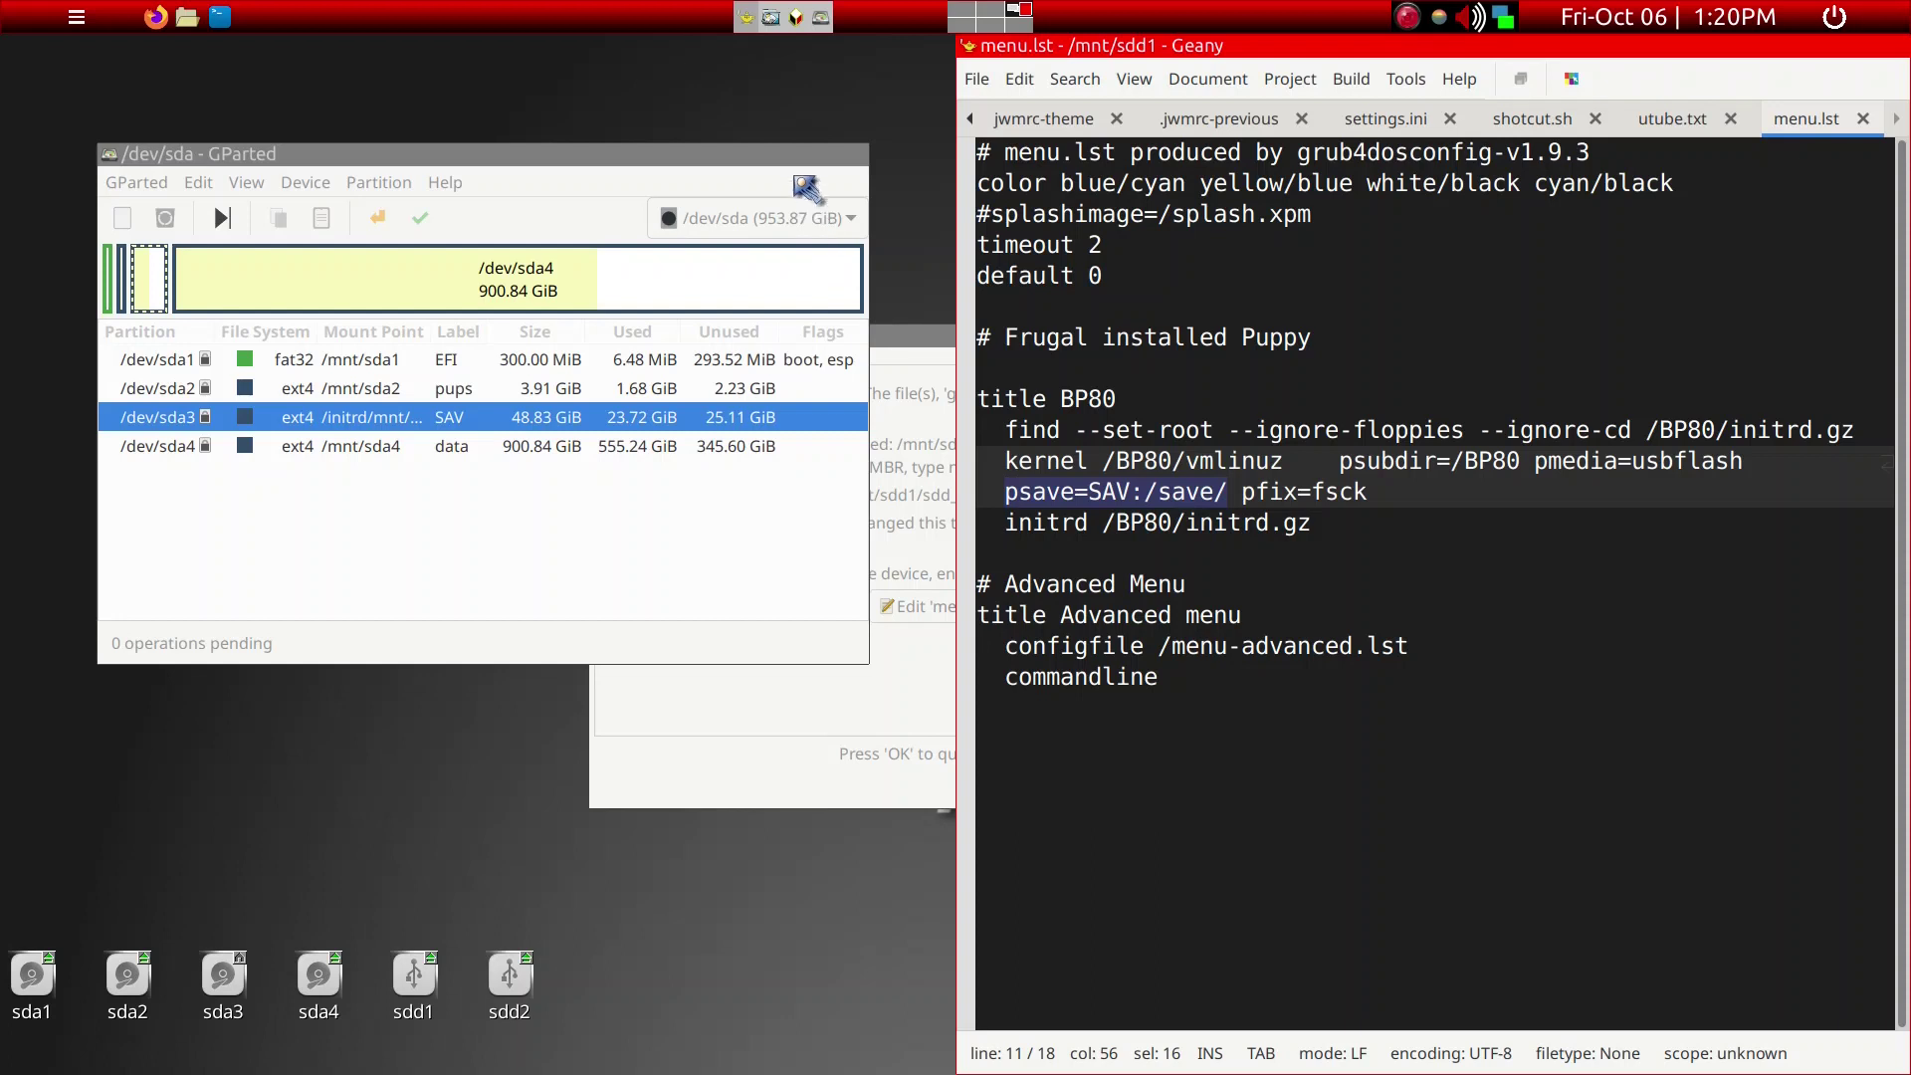
pyautogui.click(804, 181)
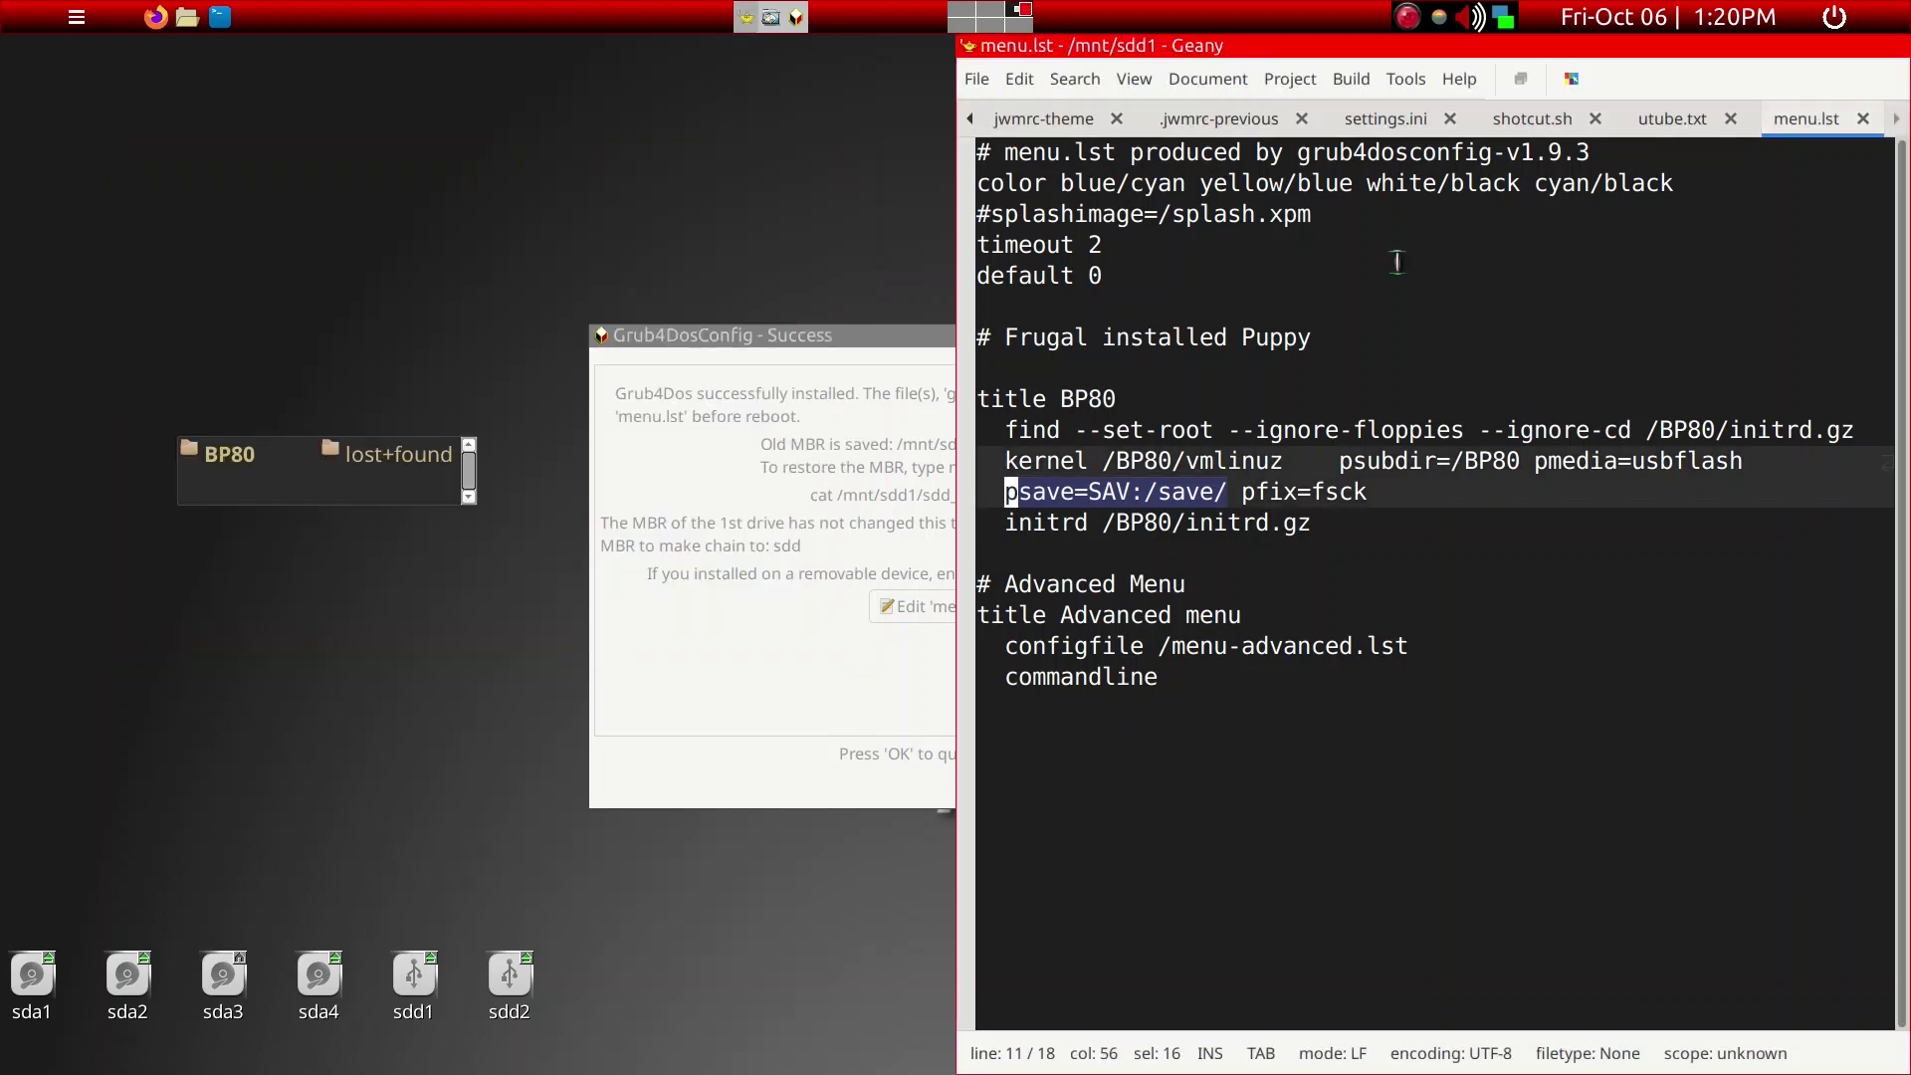
# - Untile and quit Geany with Ctrl+Q, then dismiss the Grub4DosConfig success dialog with OK
pyautogui.moveTo(1548, 46); pyautogui.dragTo(1533, 55)
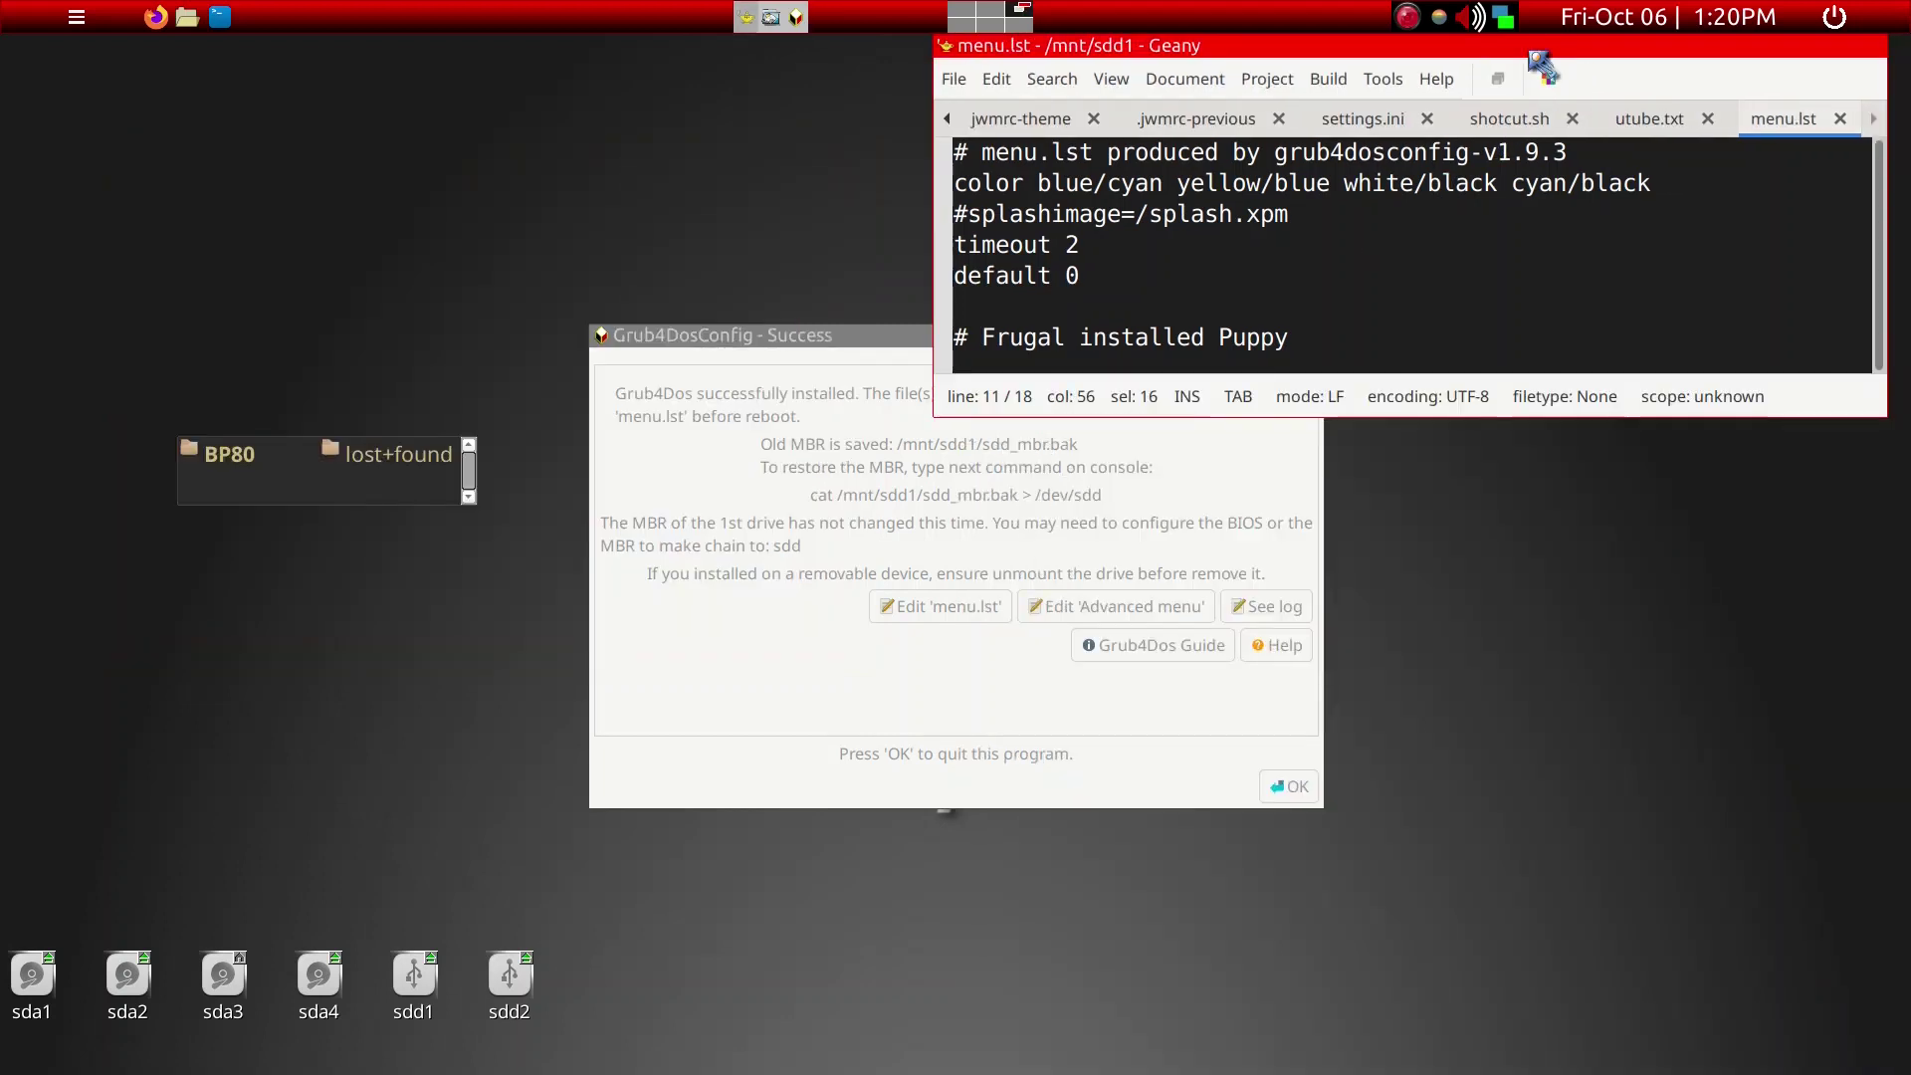
pyautogui.hotkey('ctrl', 'q')
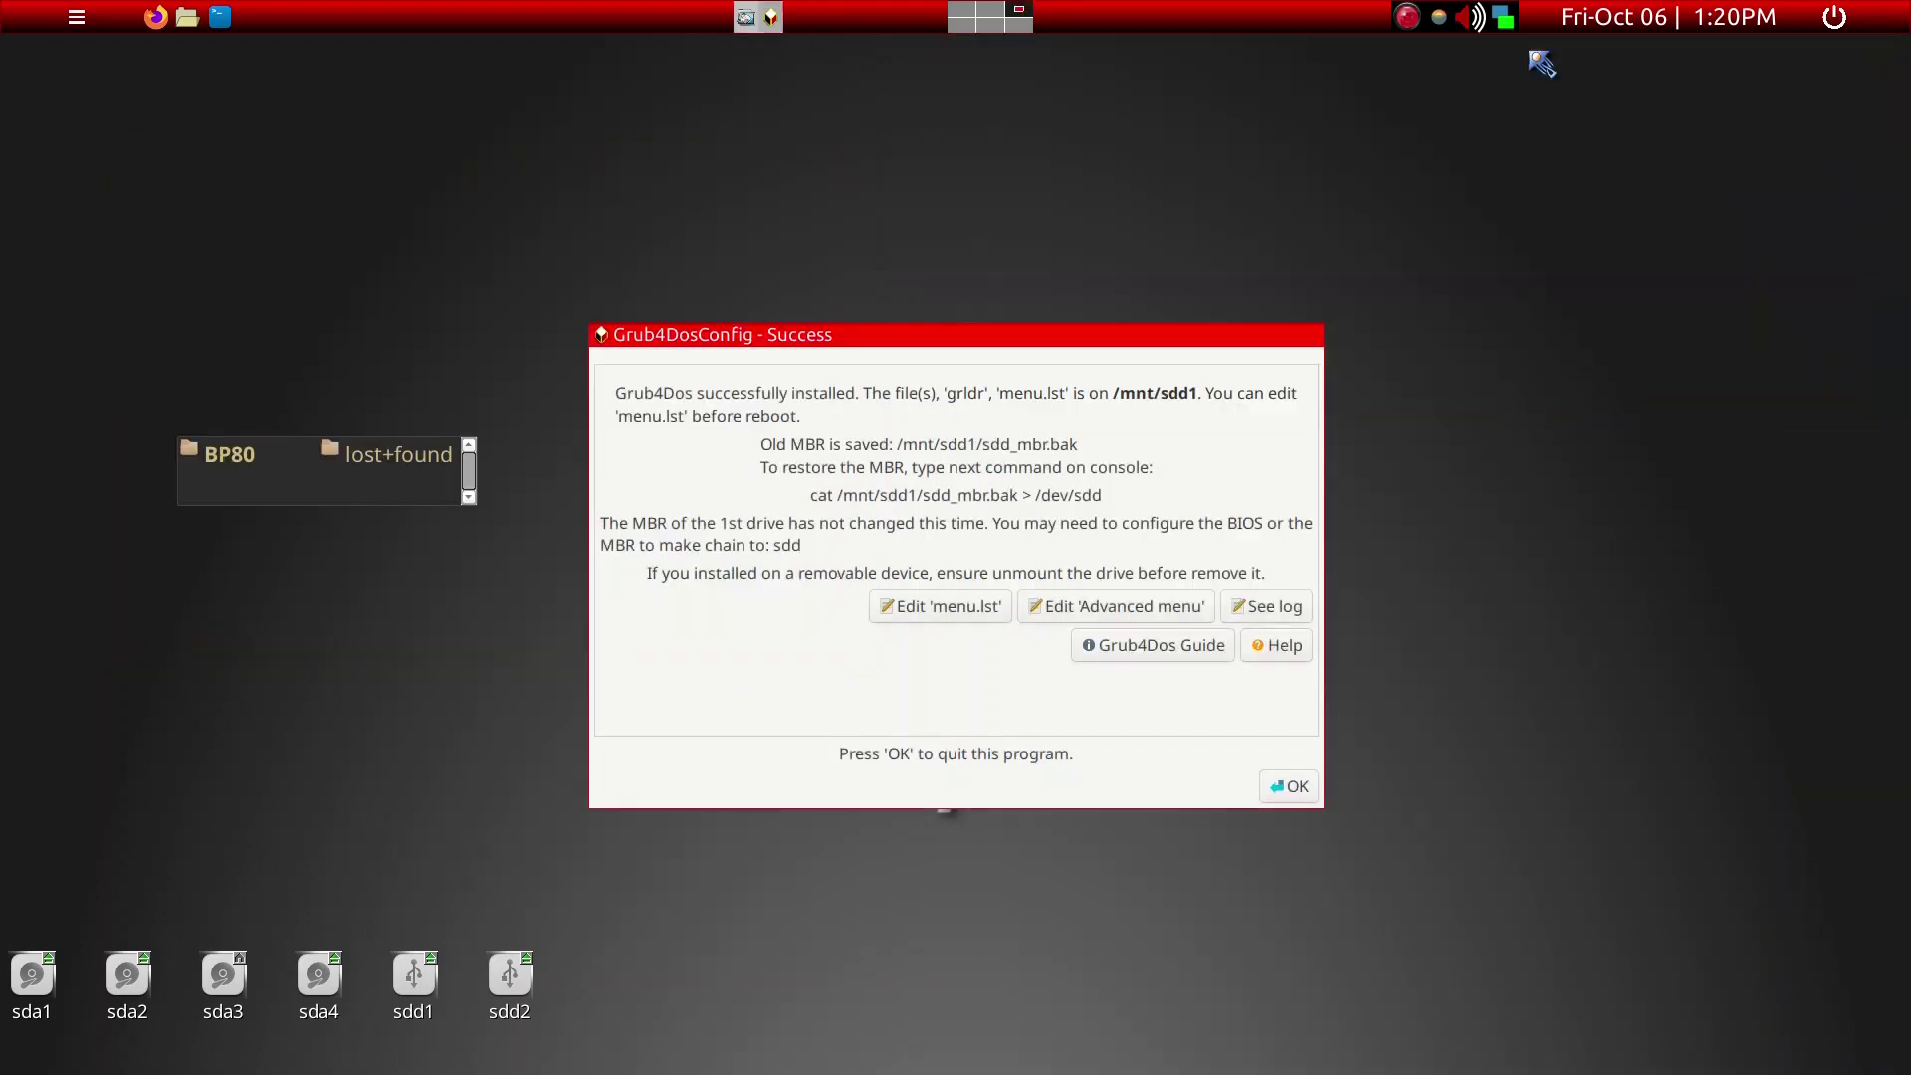
pyautogui.click(1291, 785)
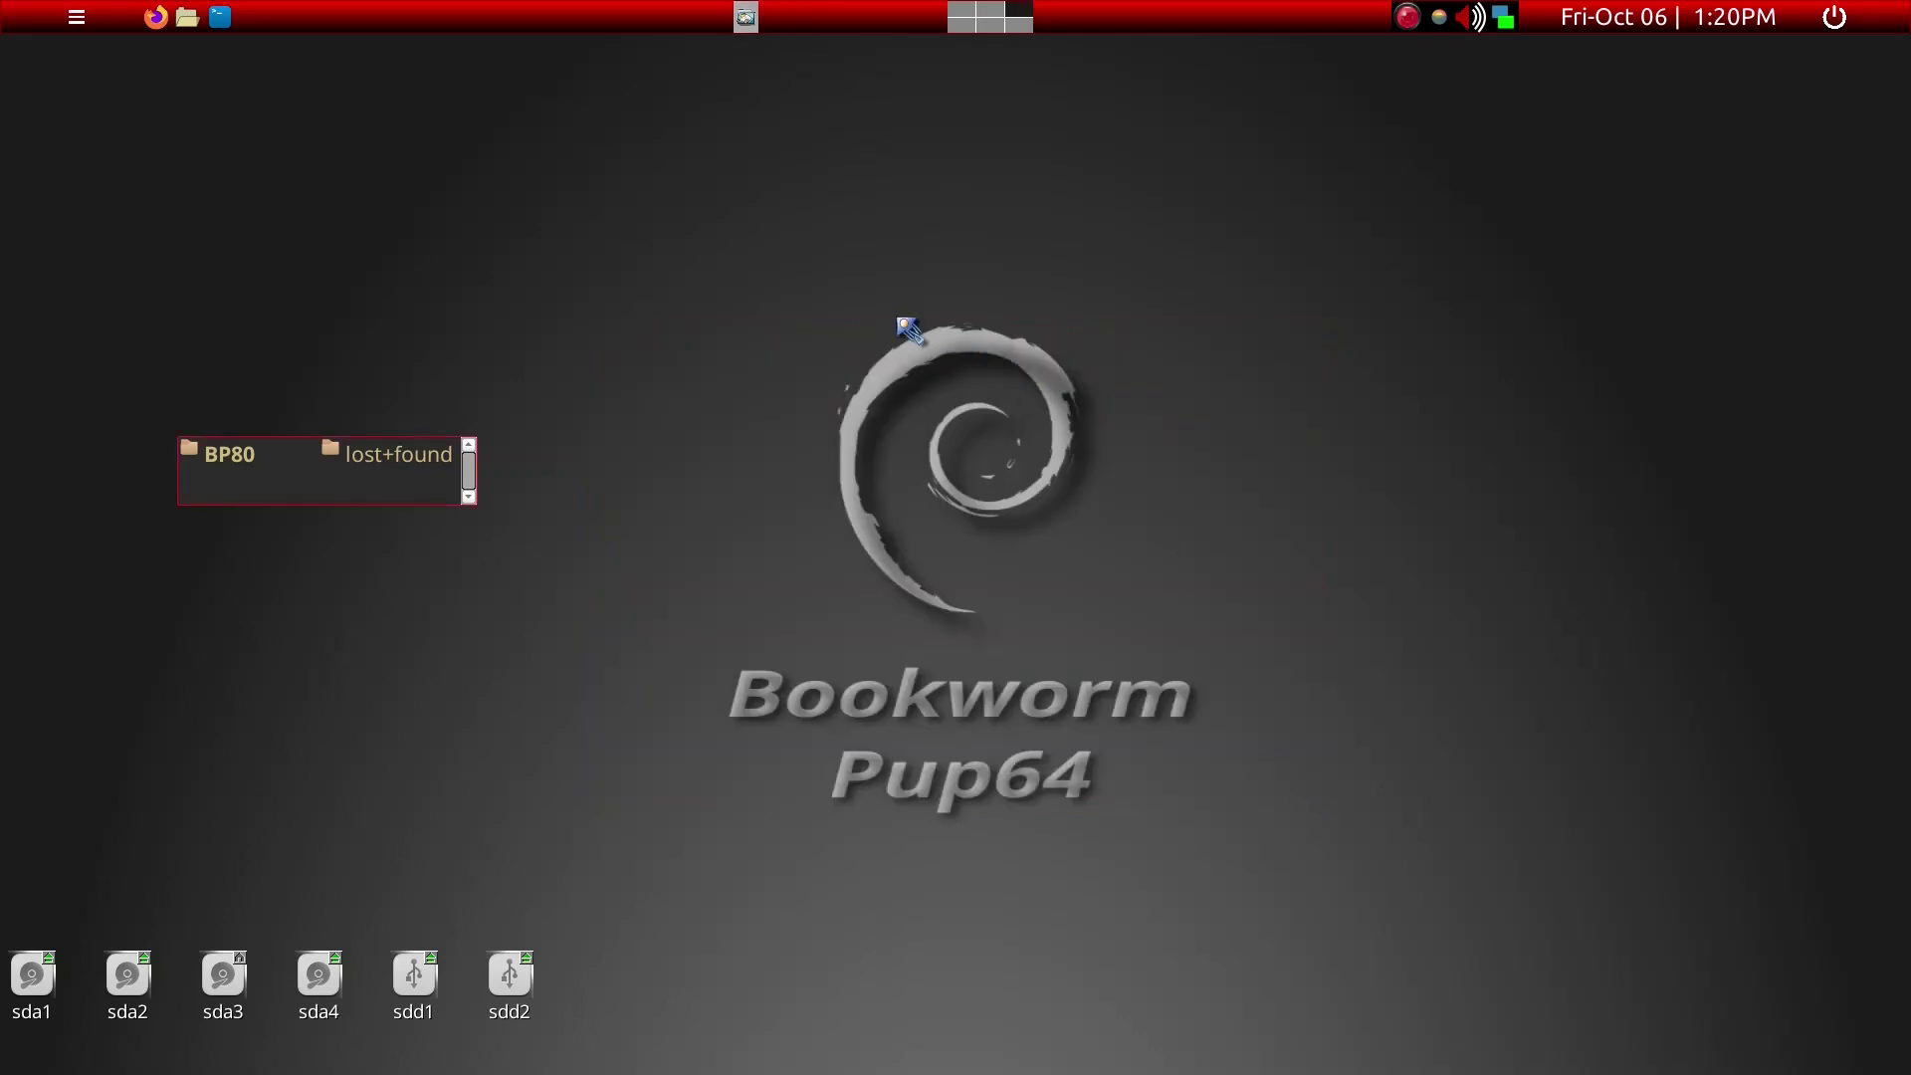